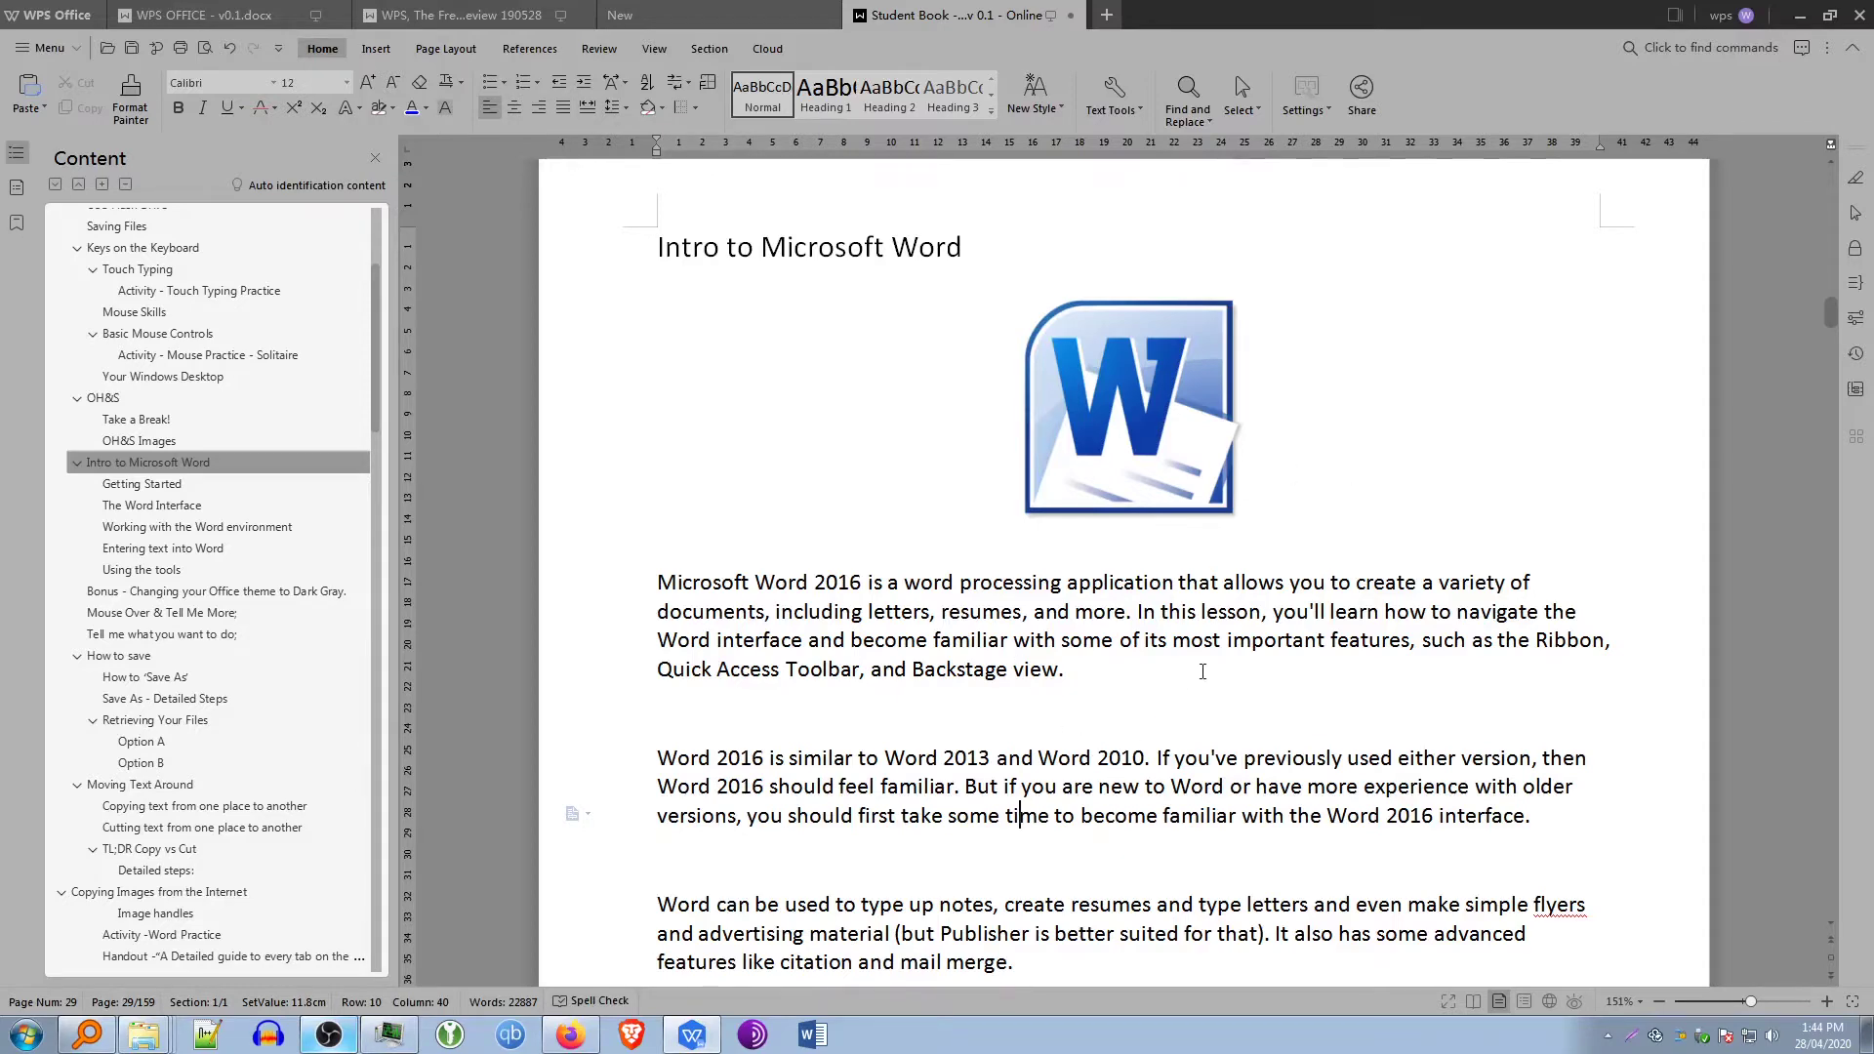
Switch to Microsoft Word, create a blank document and add the Spelling & Grammar check to the Quick Access Toolbar
scroll(1210, 660, down, 4)
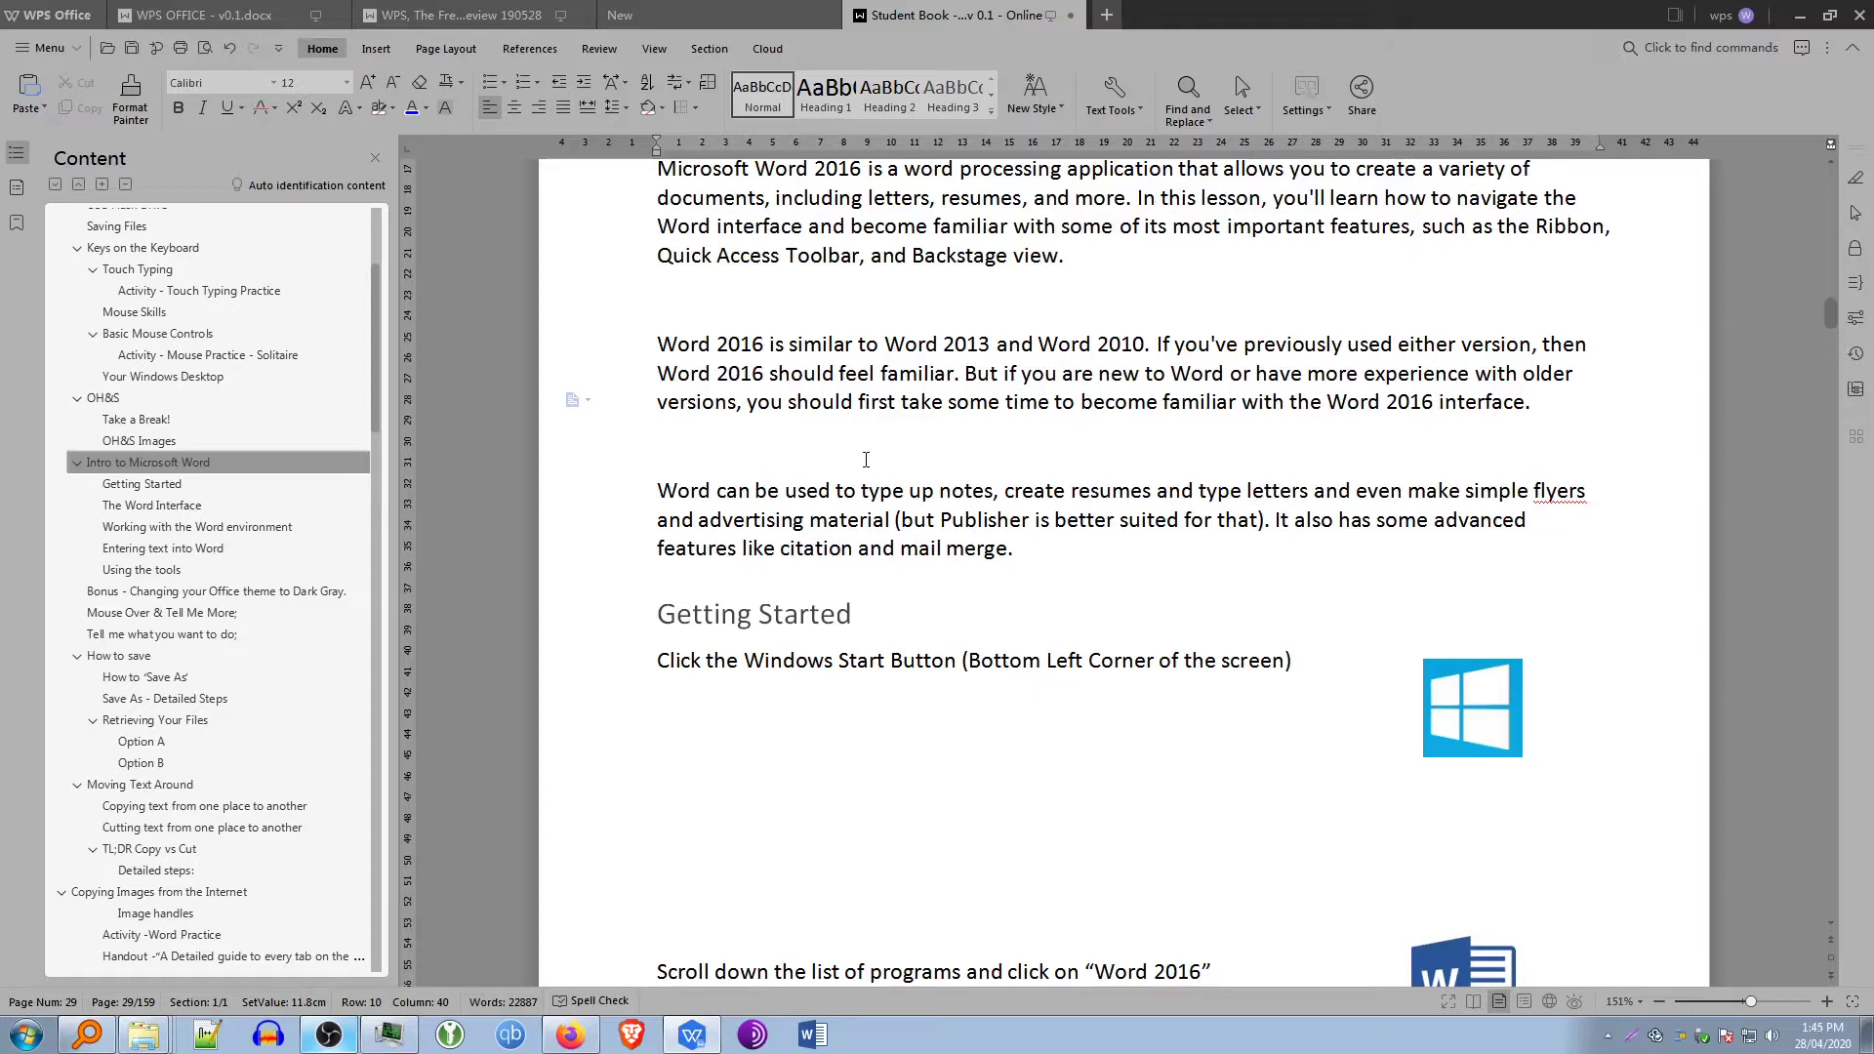
scroll(871, 459, down, 4)
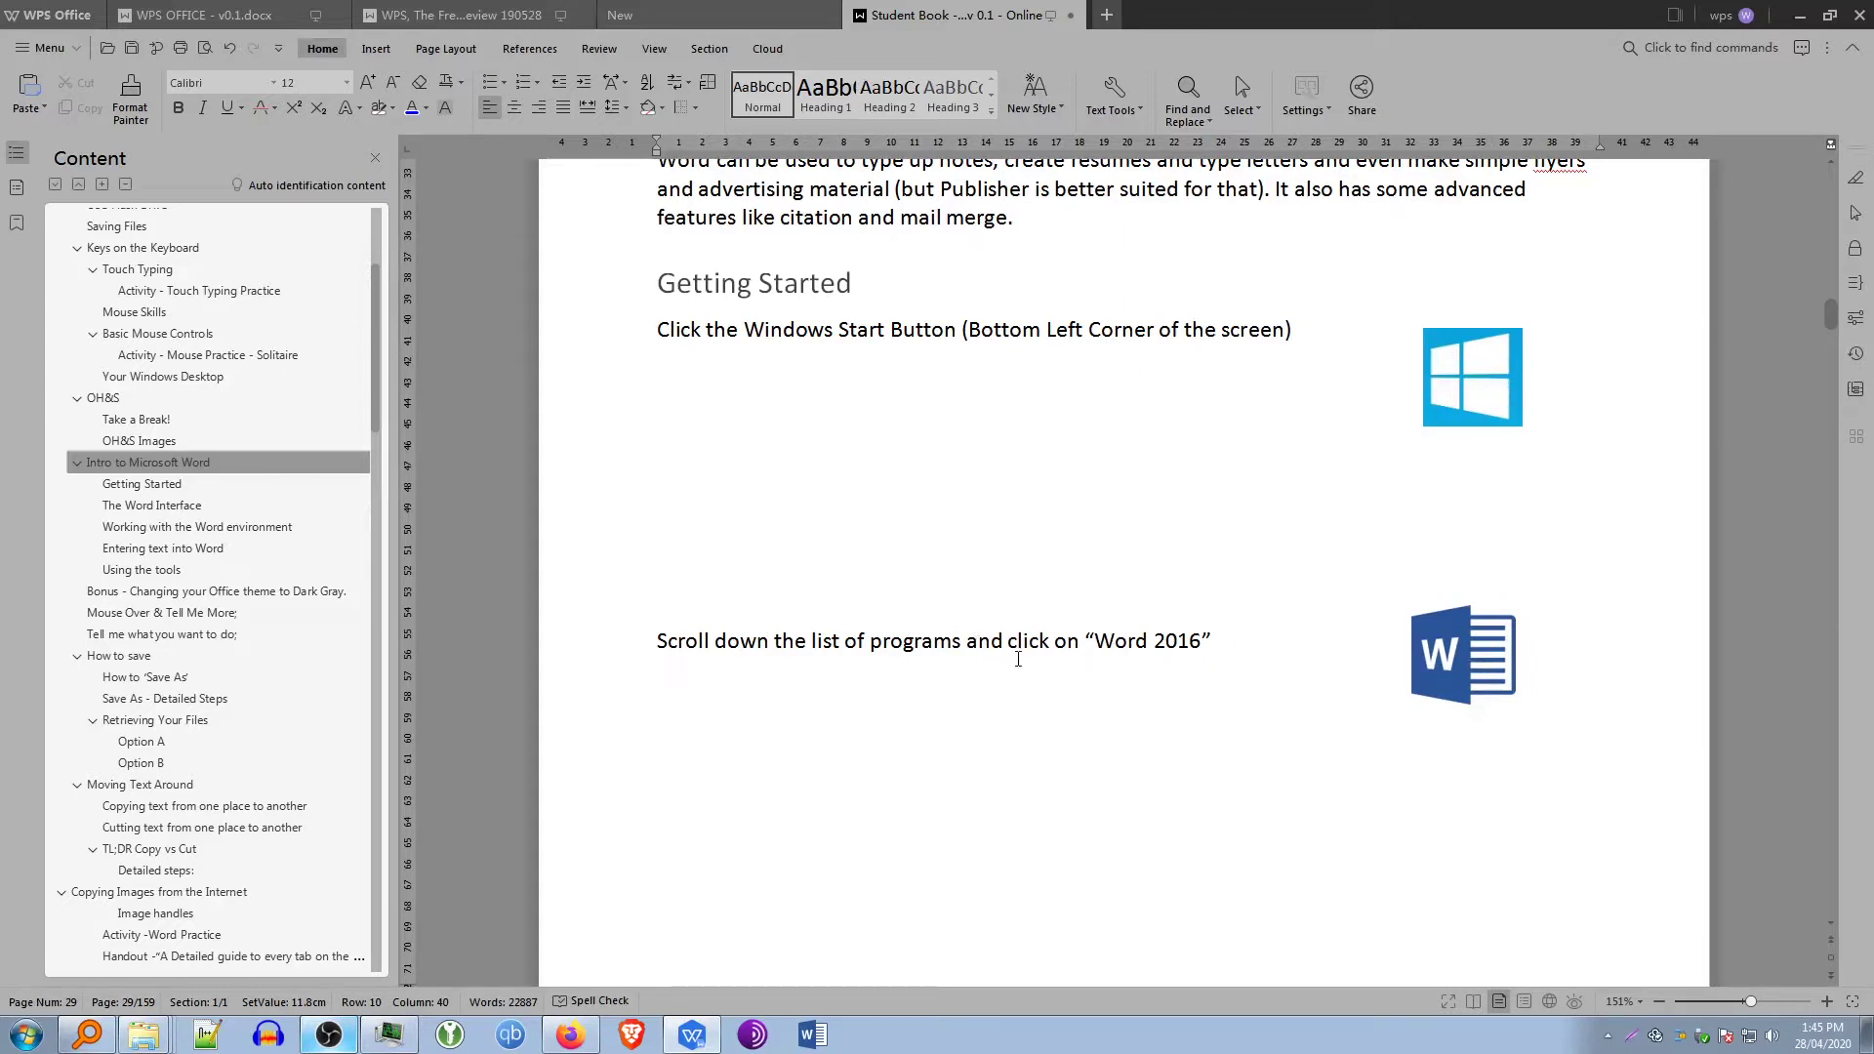
click(816, 1037)
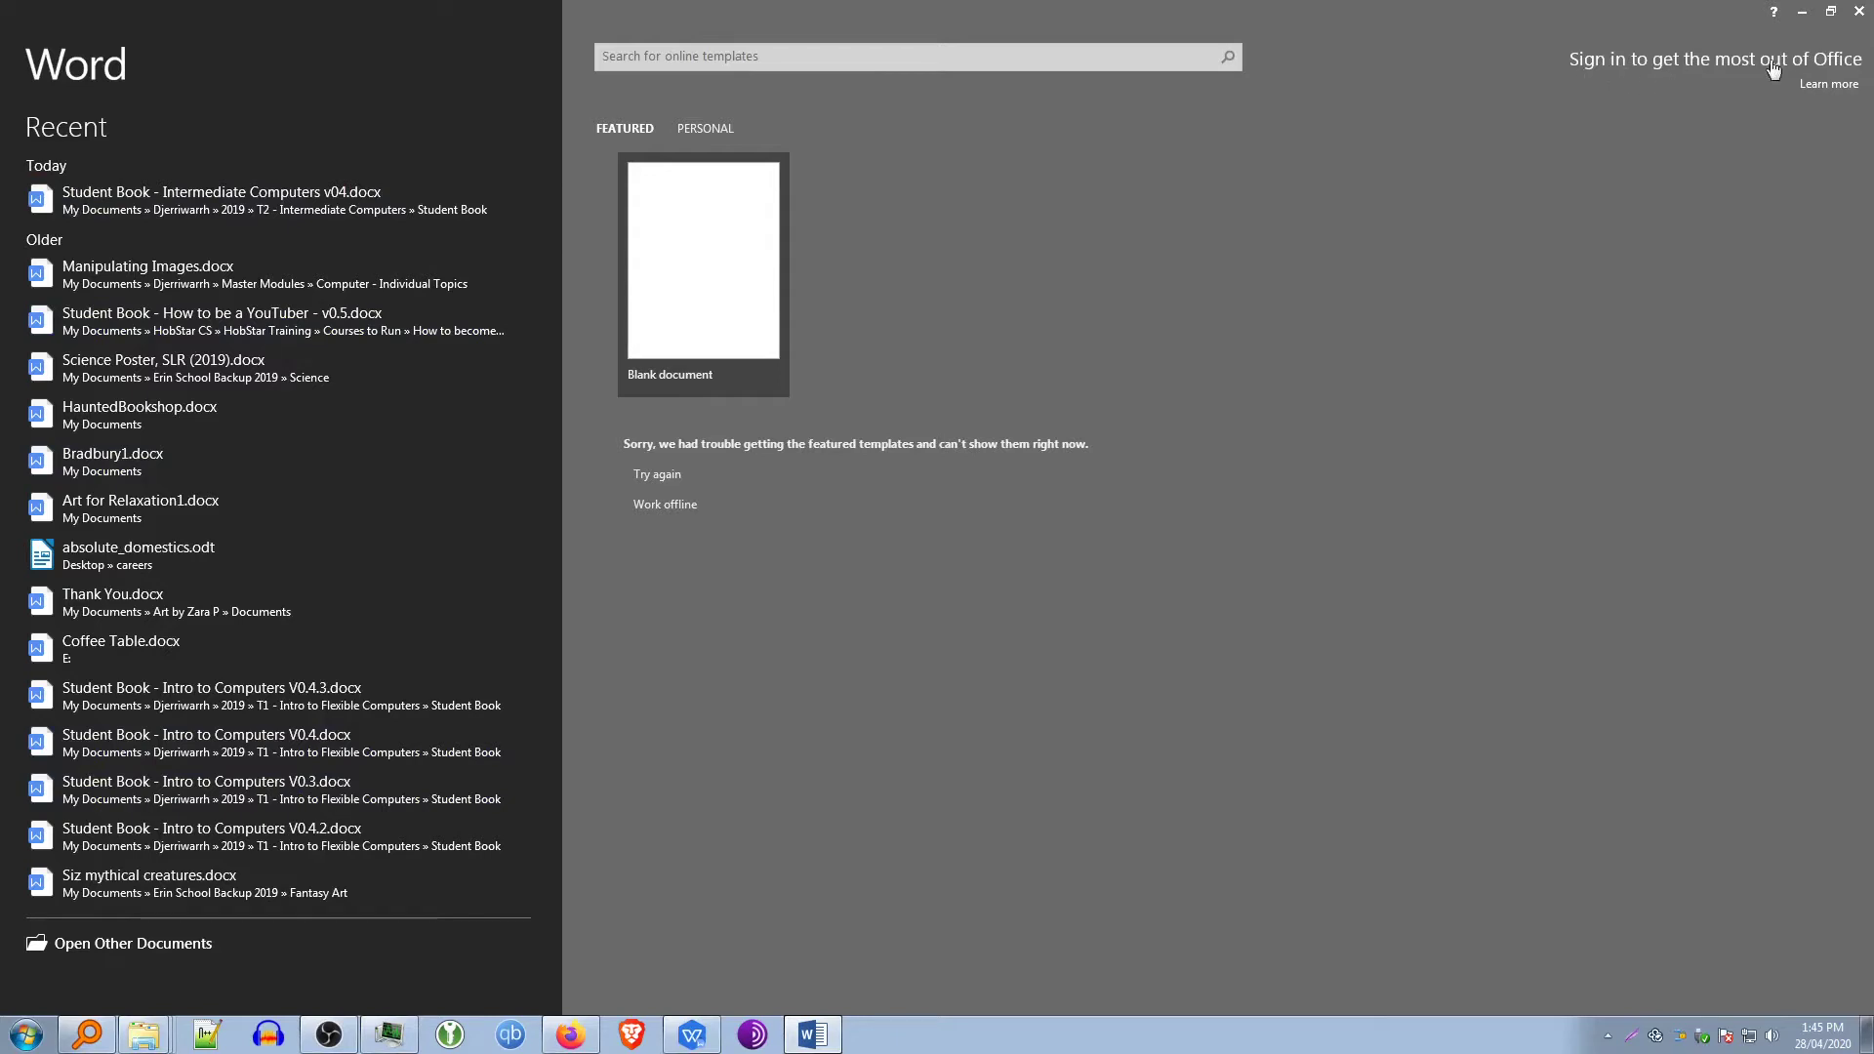
click(716, 266)
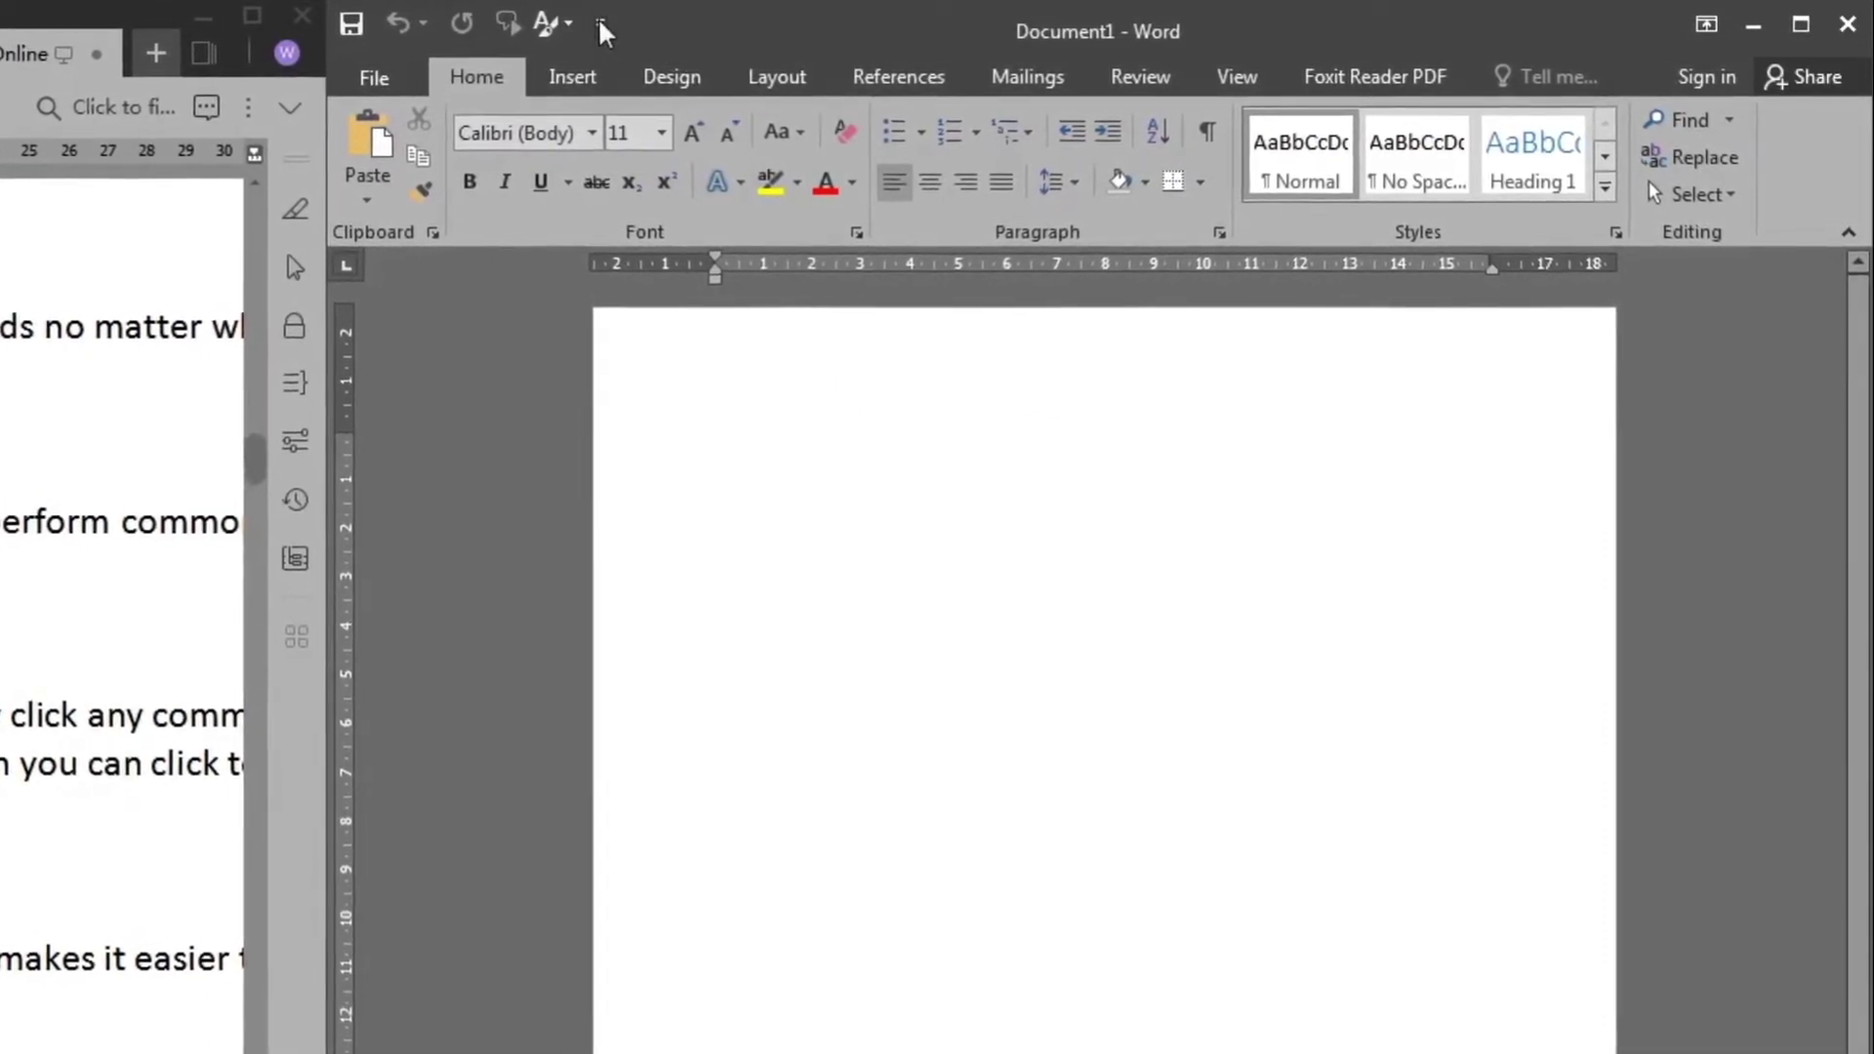
click(759, 351)
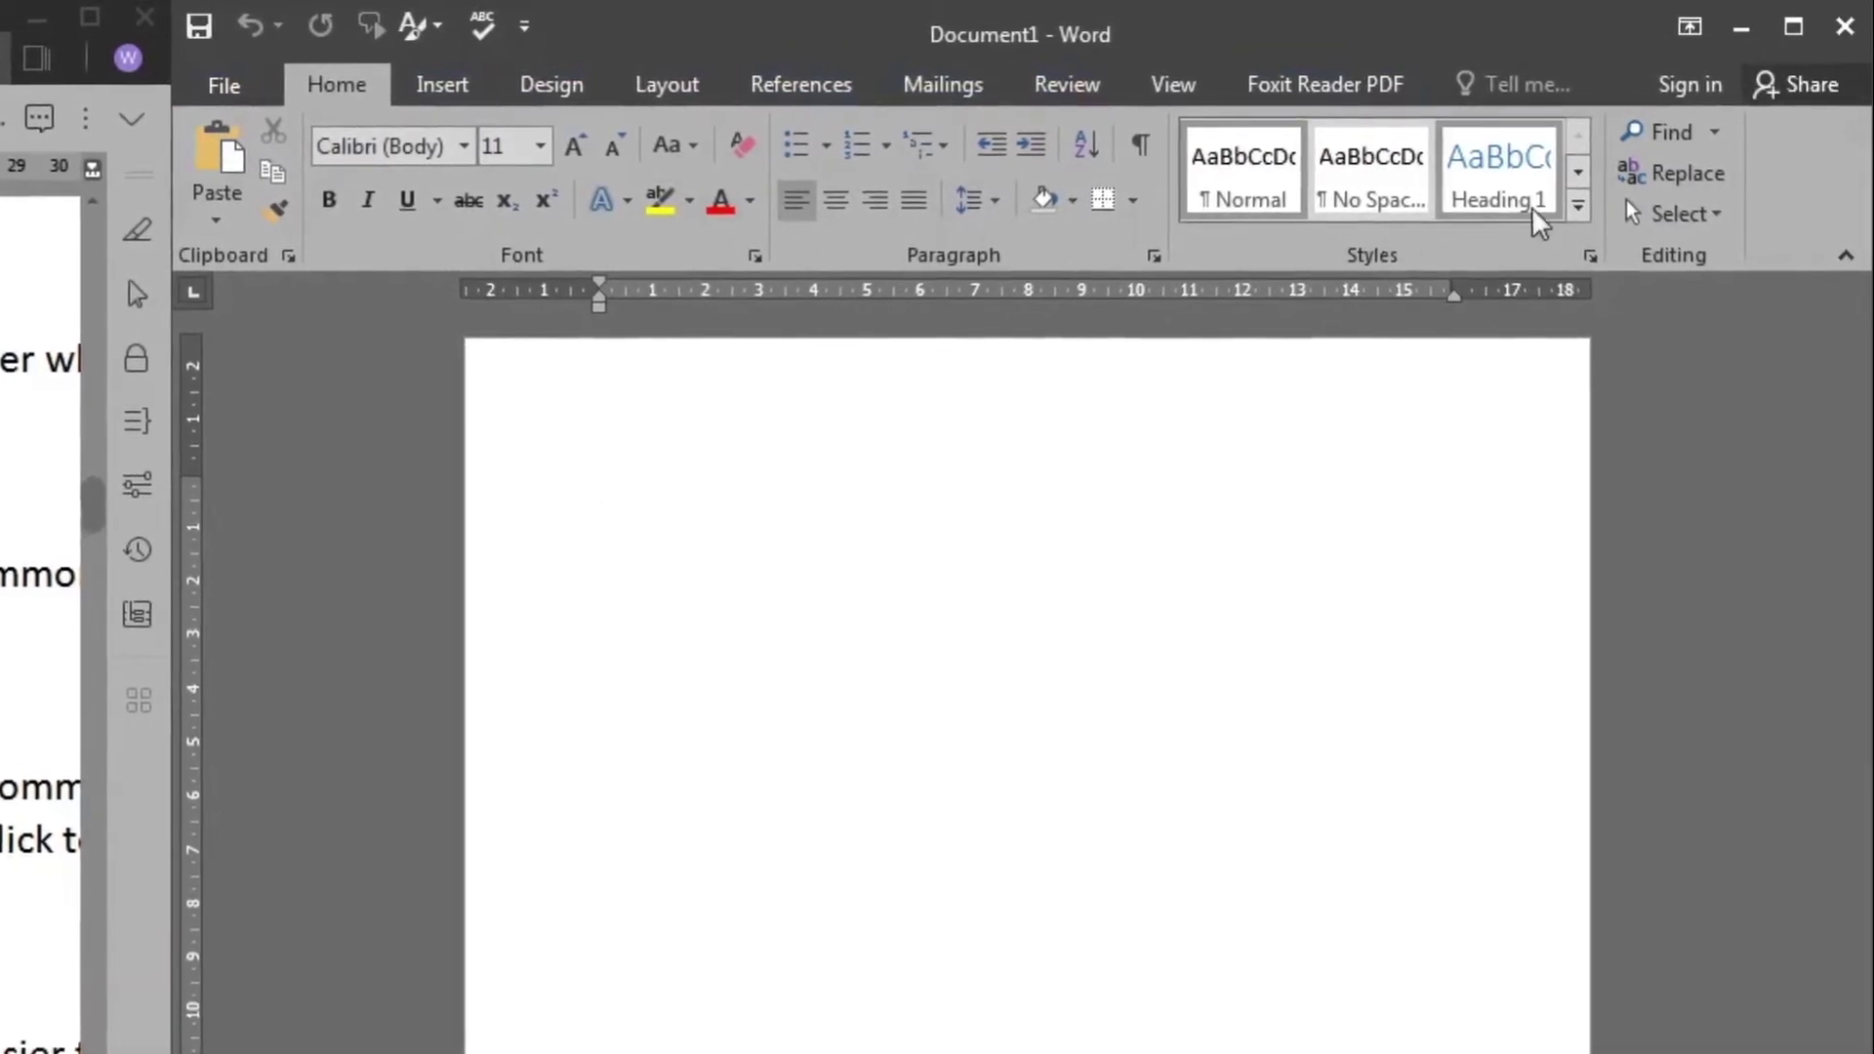
Look through the ribbon's command groups, including Insert, Design, Layout, References and Mailings
click(430, 86)
click(522, 85)
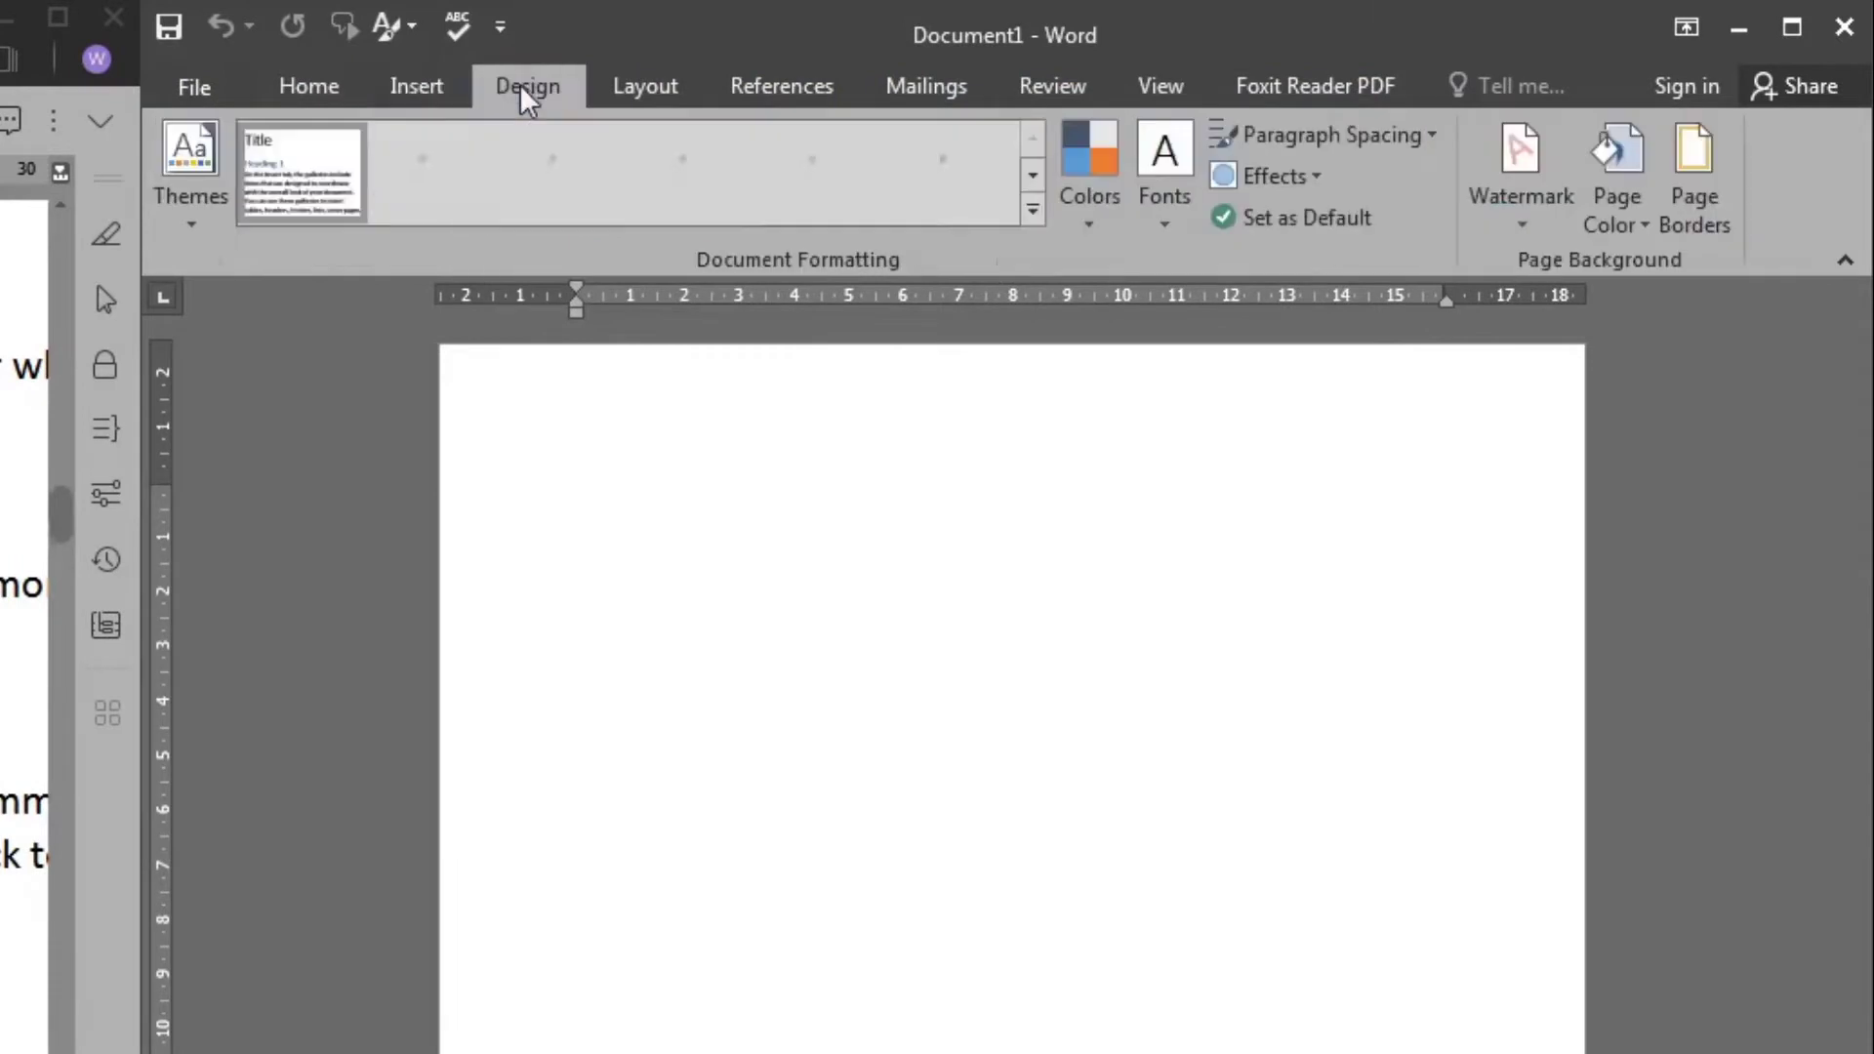
click(660, 86)
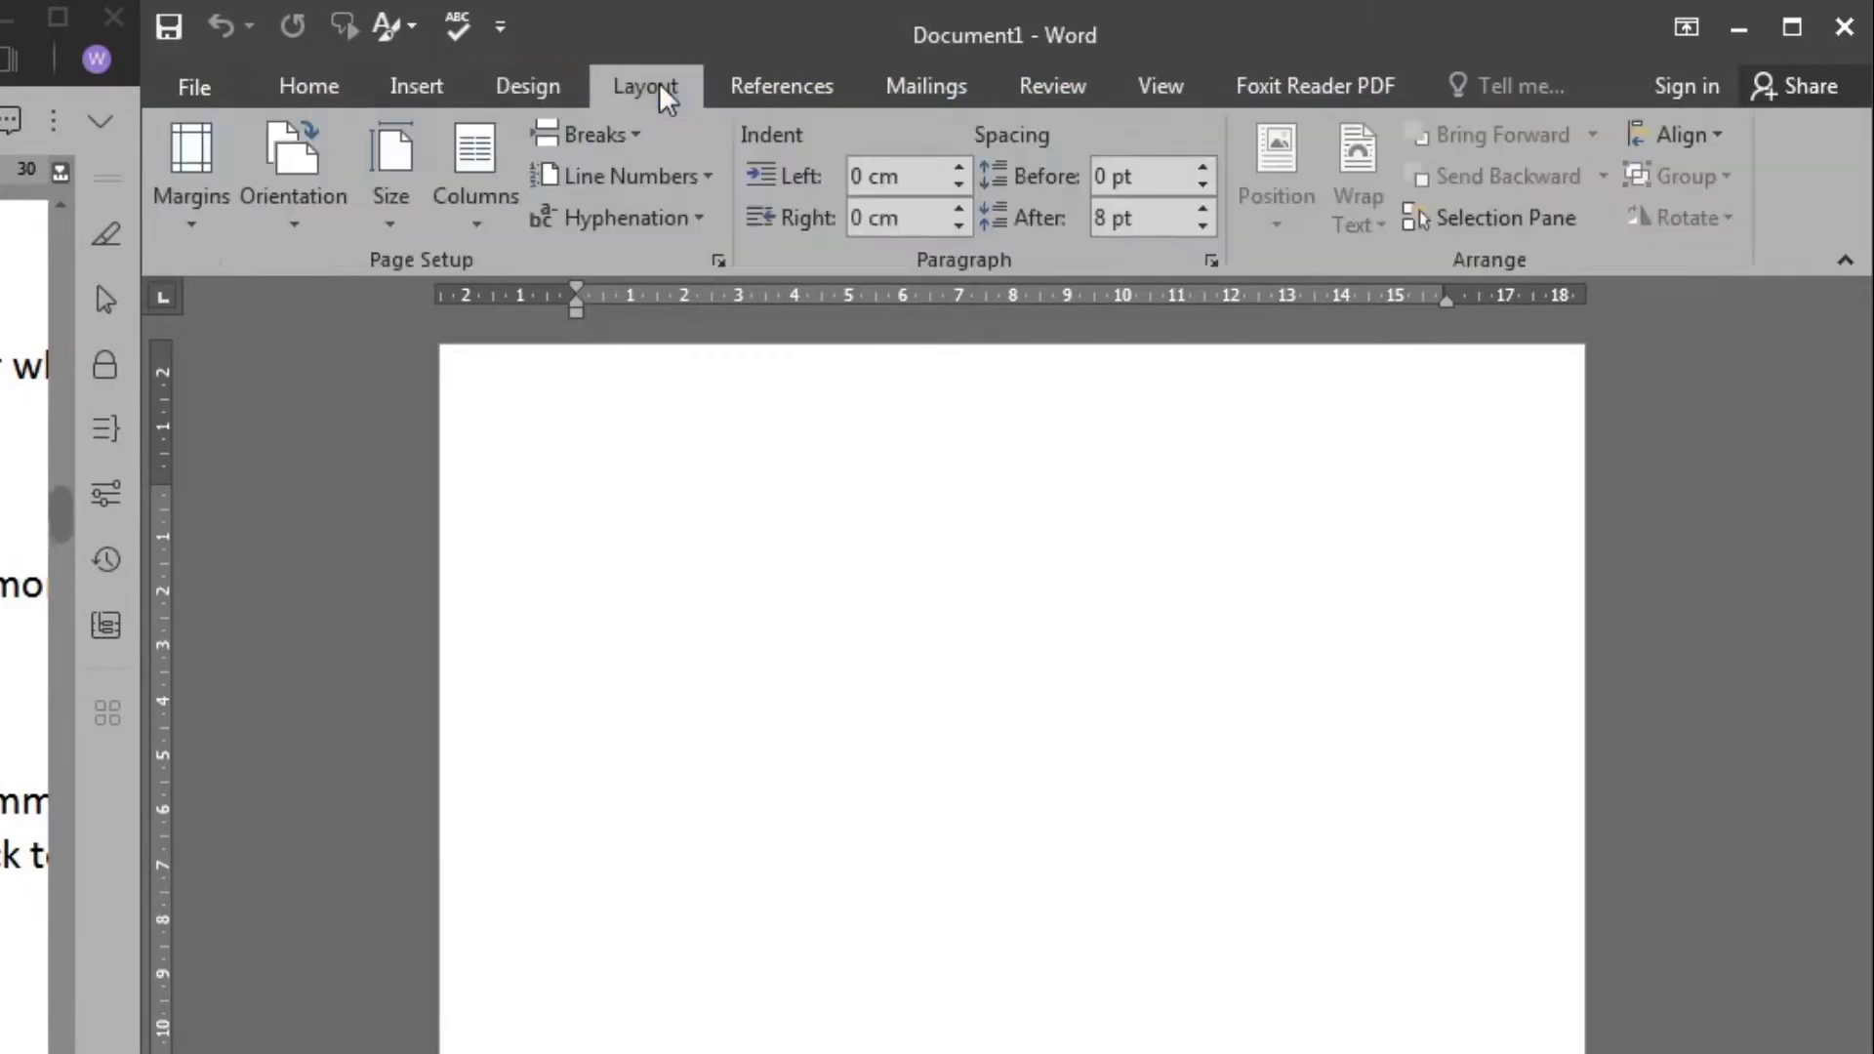
click(785, 96)
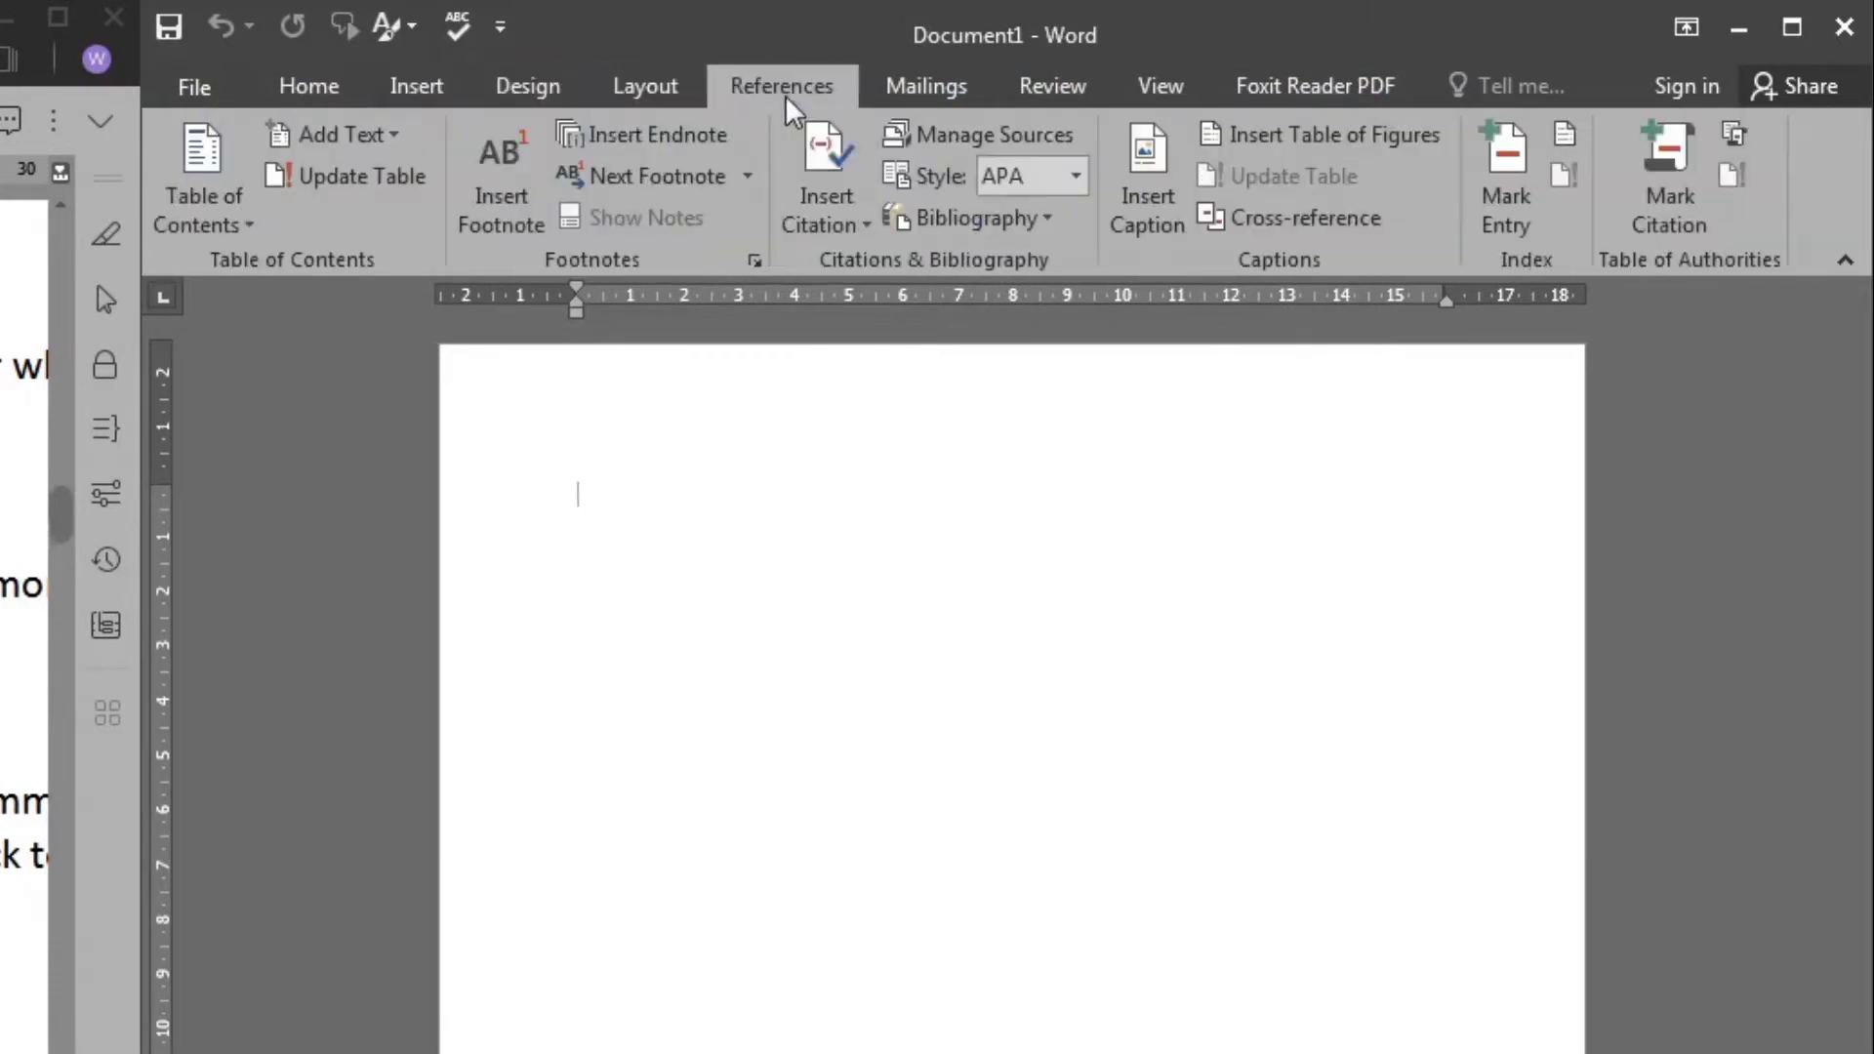
click(941, 86)
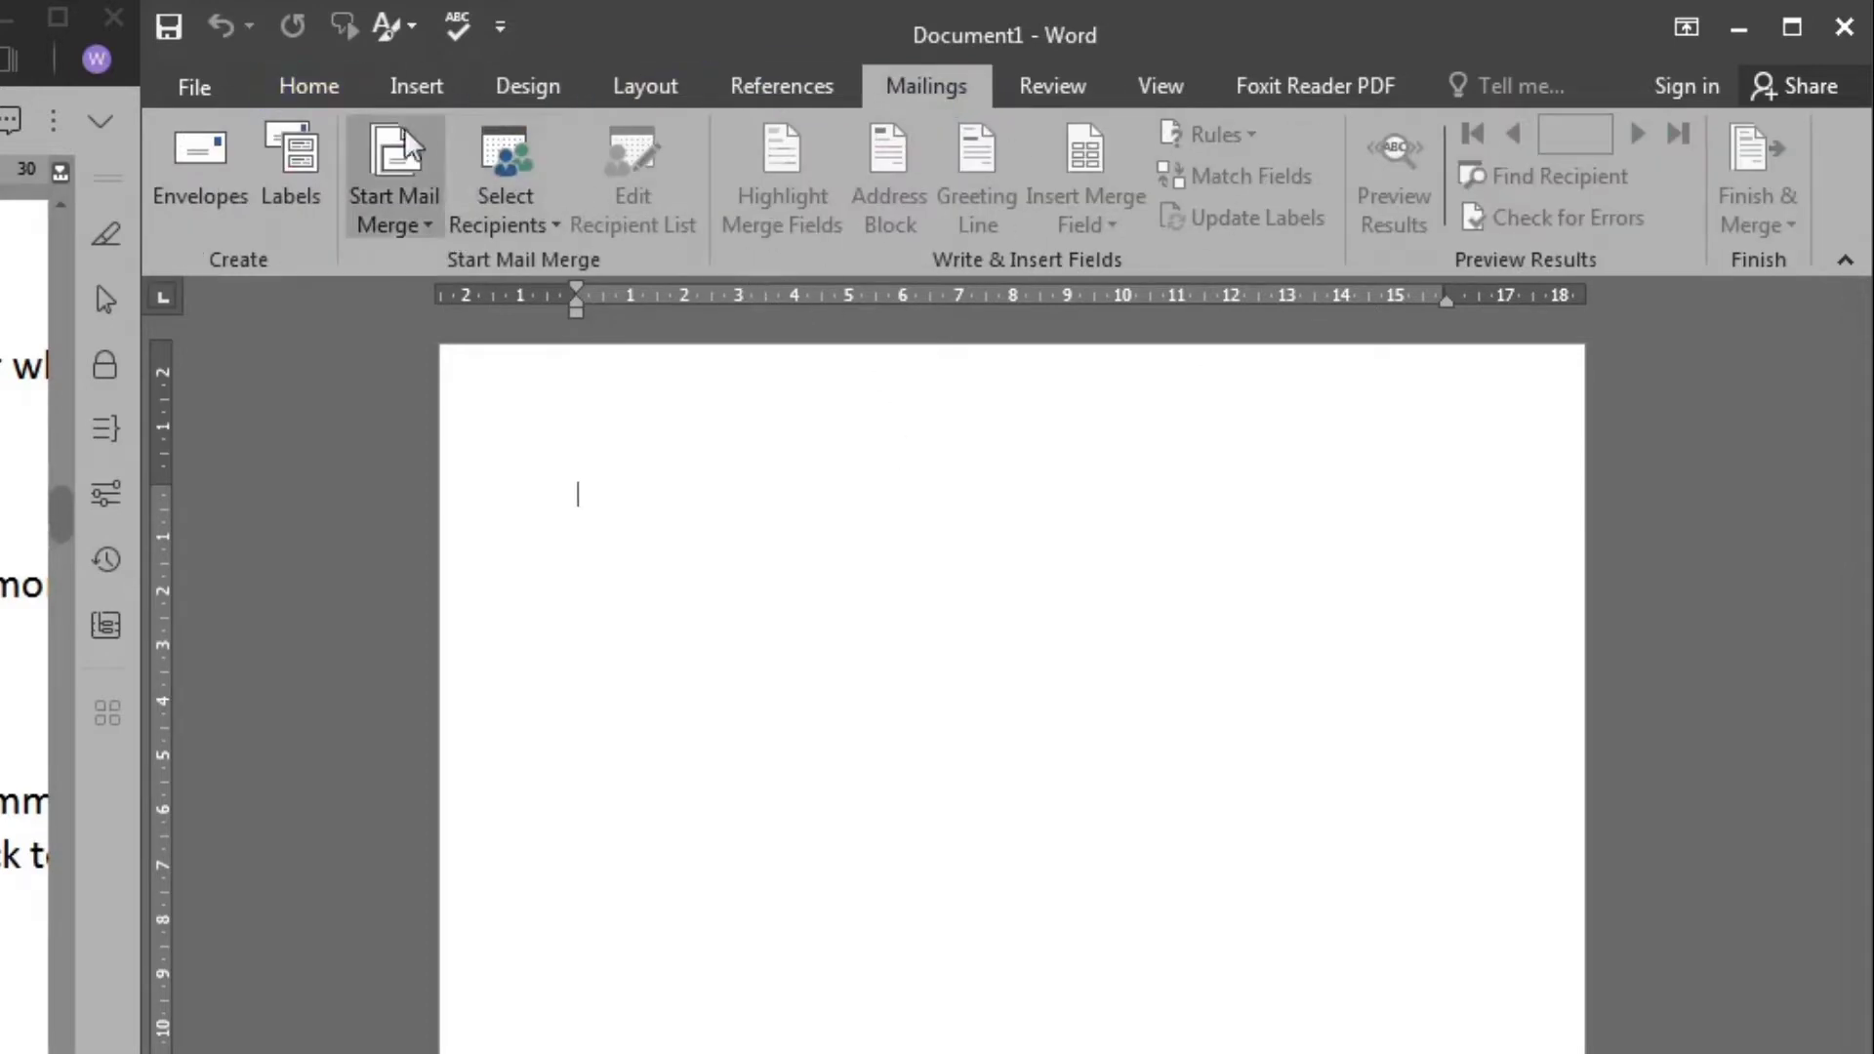
click(330, 84)
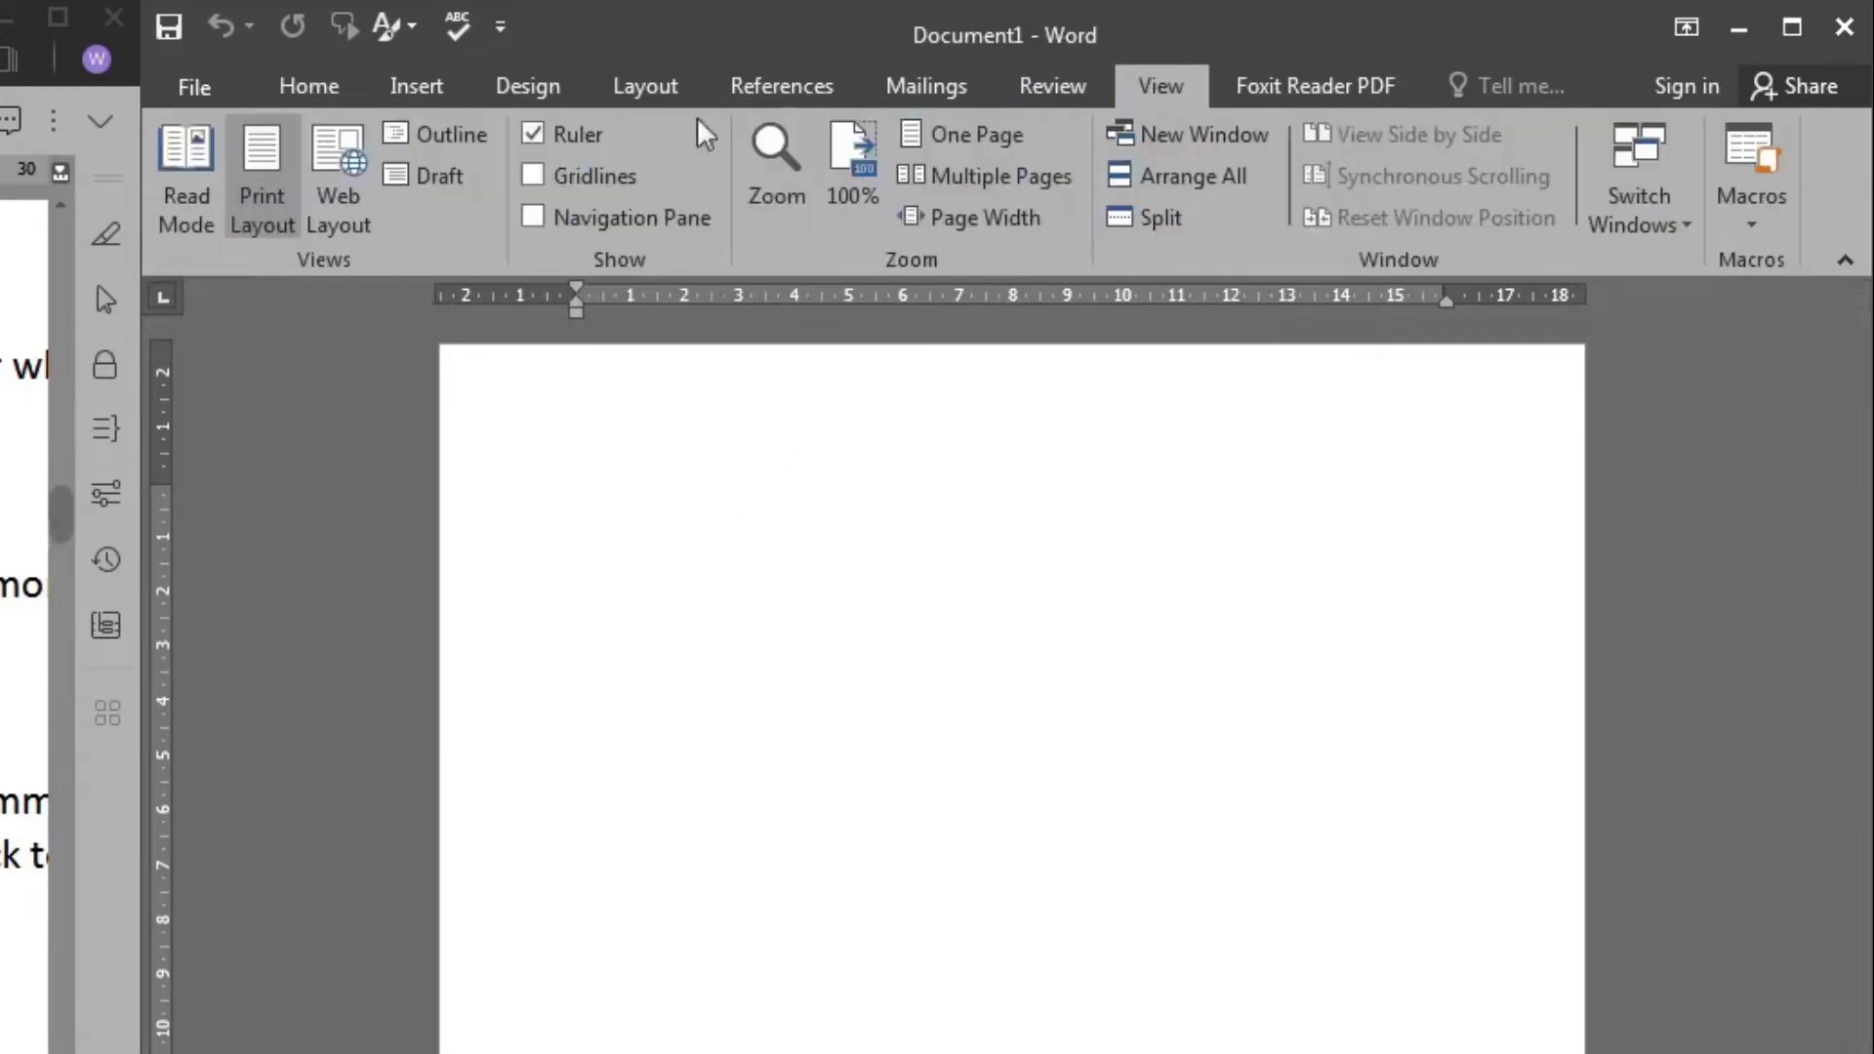
Hide the document's rulers and show them again
click(557, 135)
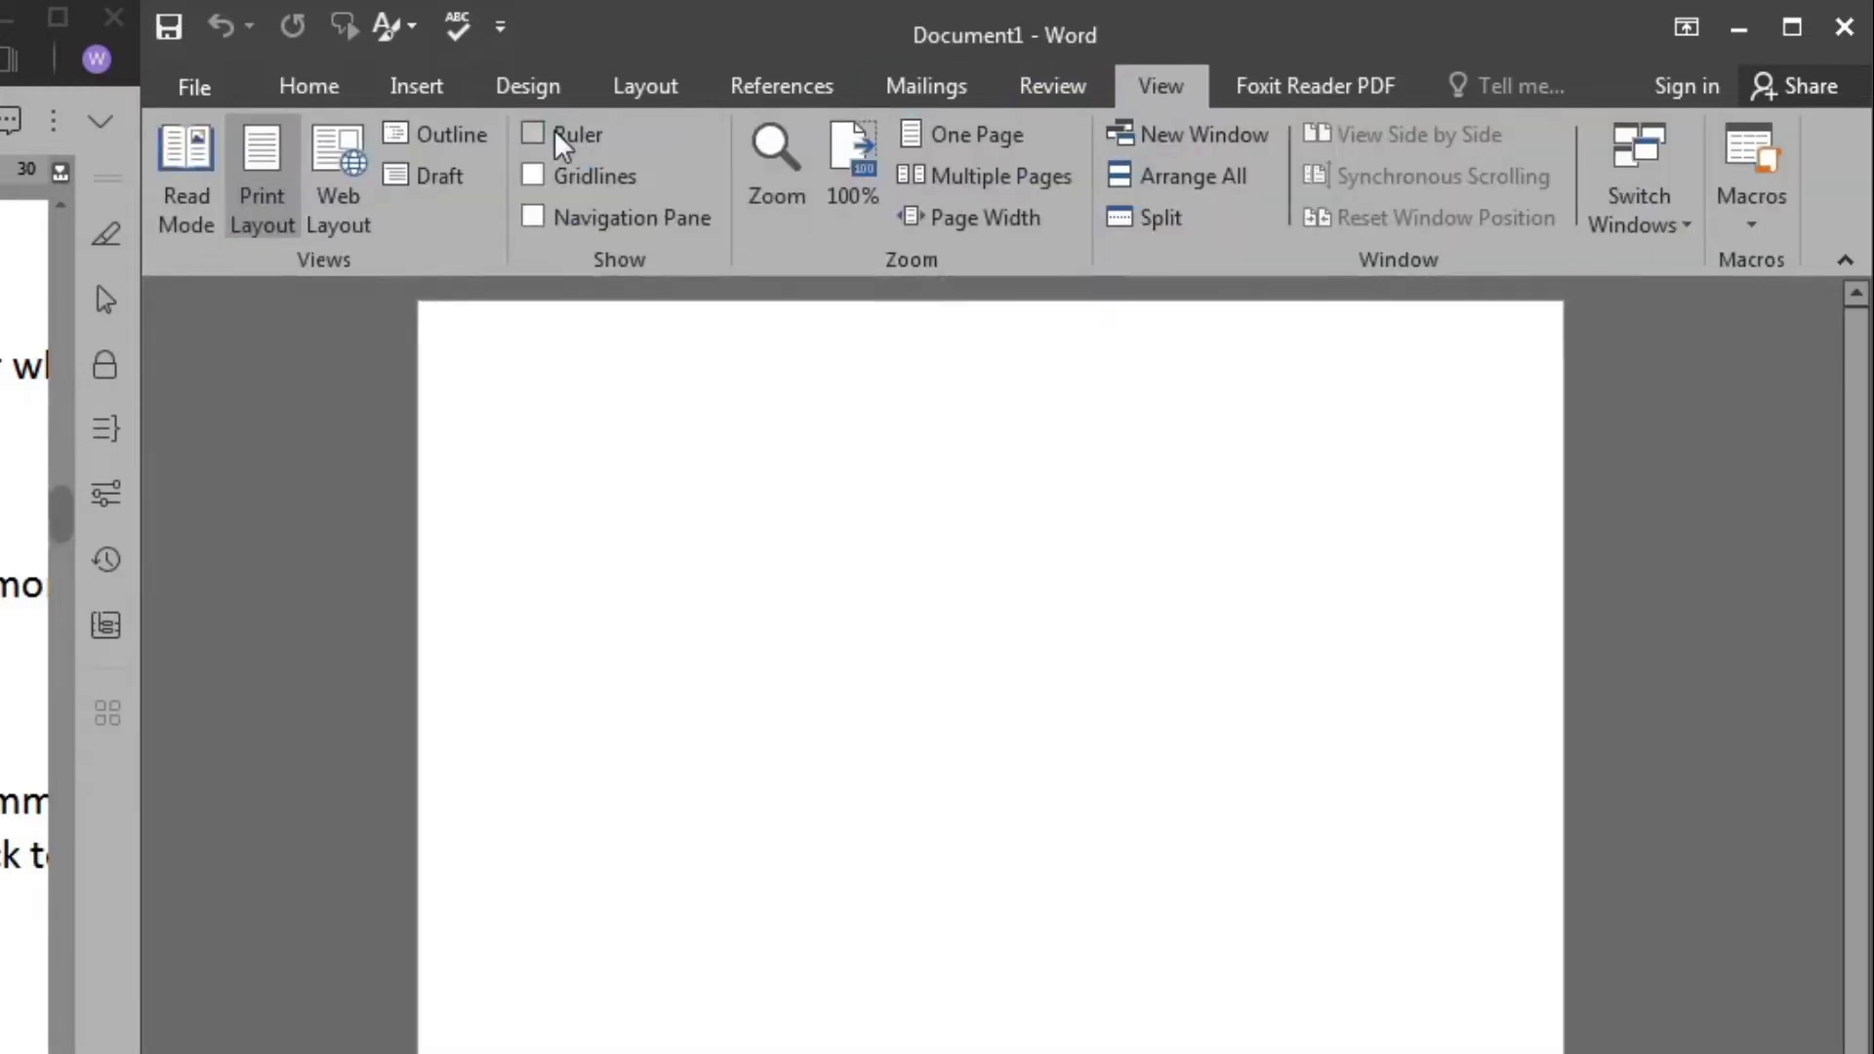
click(557, 136)
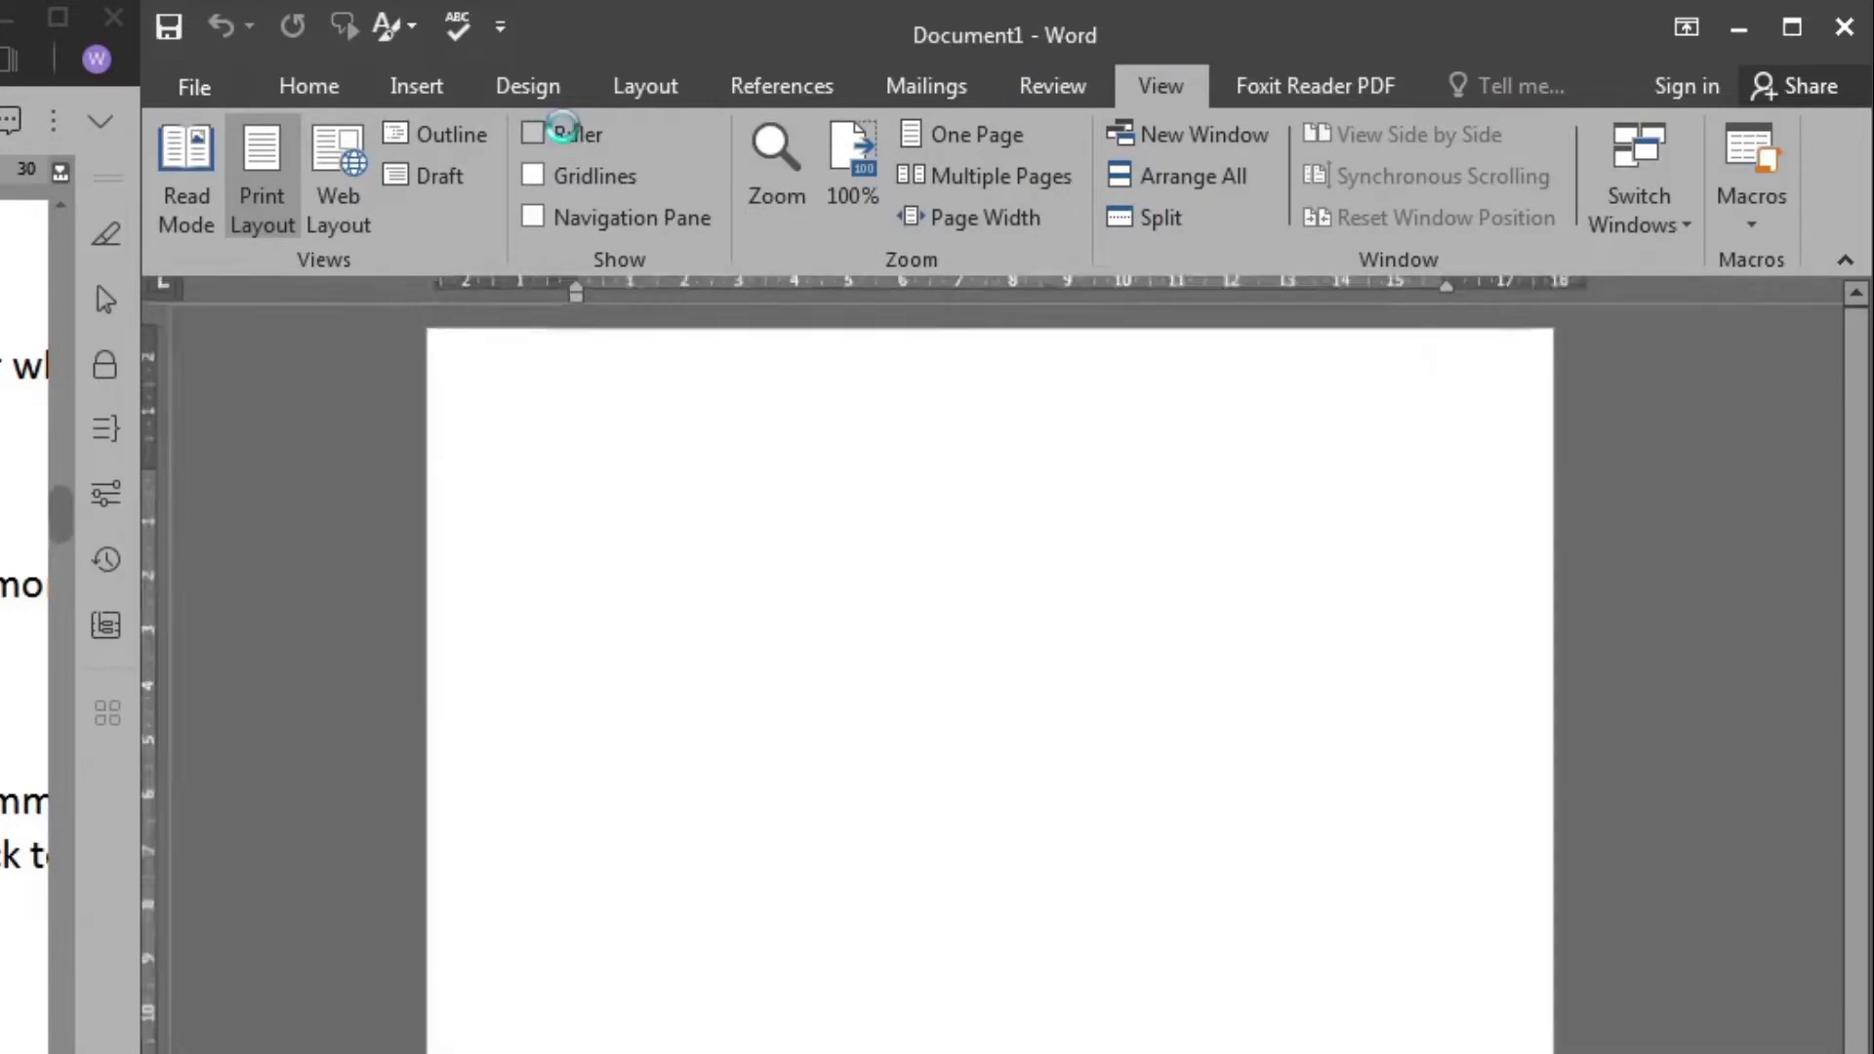
click(563, 132)
click(565, 132)
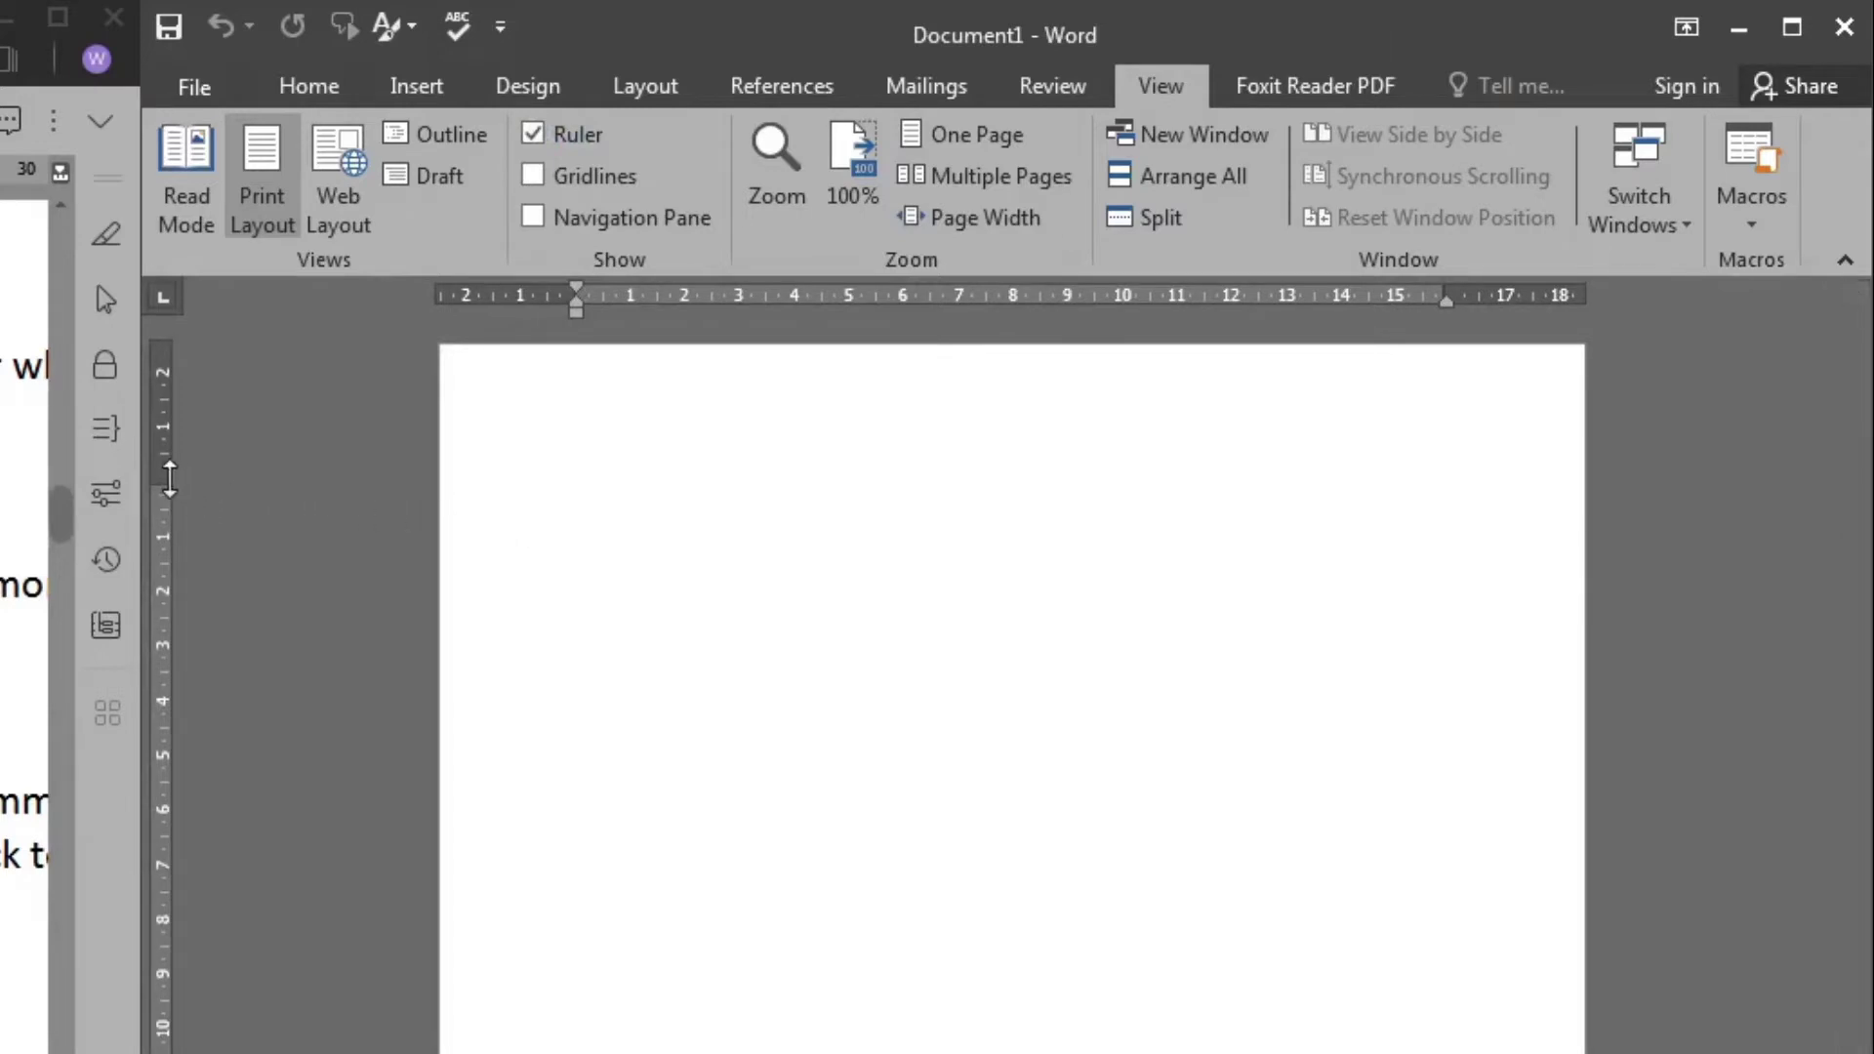
Narrow the page's upper, left and right margins with the rulers, making the text area about 17.8 cm wide
click(171, 476)
mouse_move(171, 472)
mouse_down()
mouse_move(168, 410)
mouse_move(168, 464)
mouse_up()
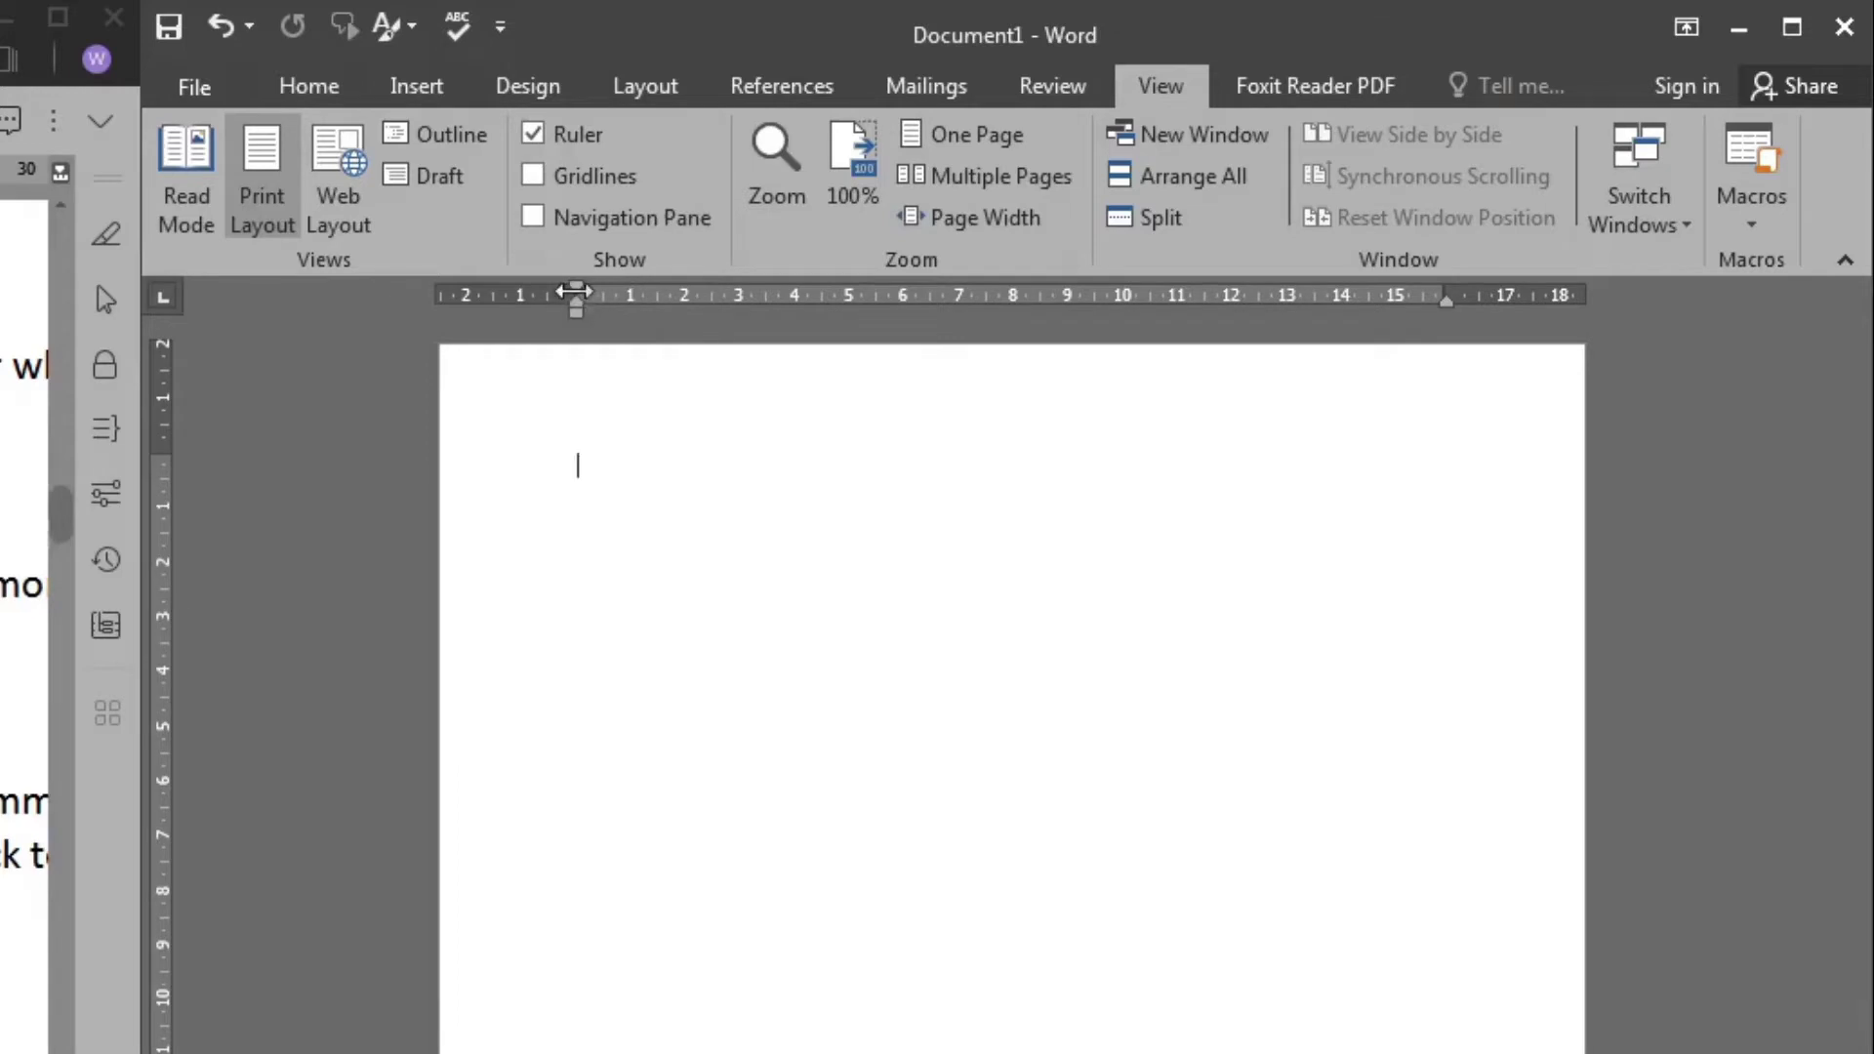
drag(572, 293, 533, 293)
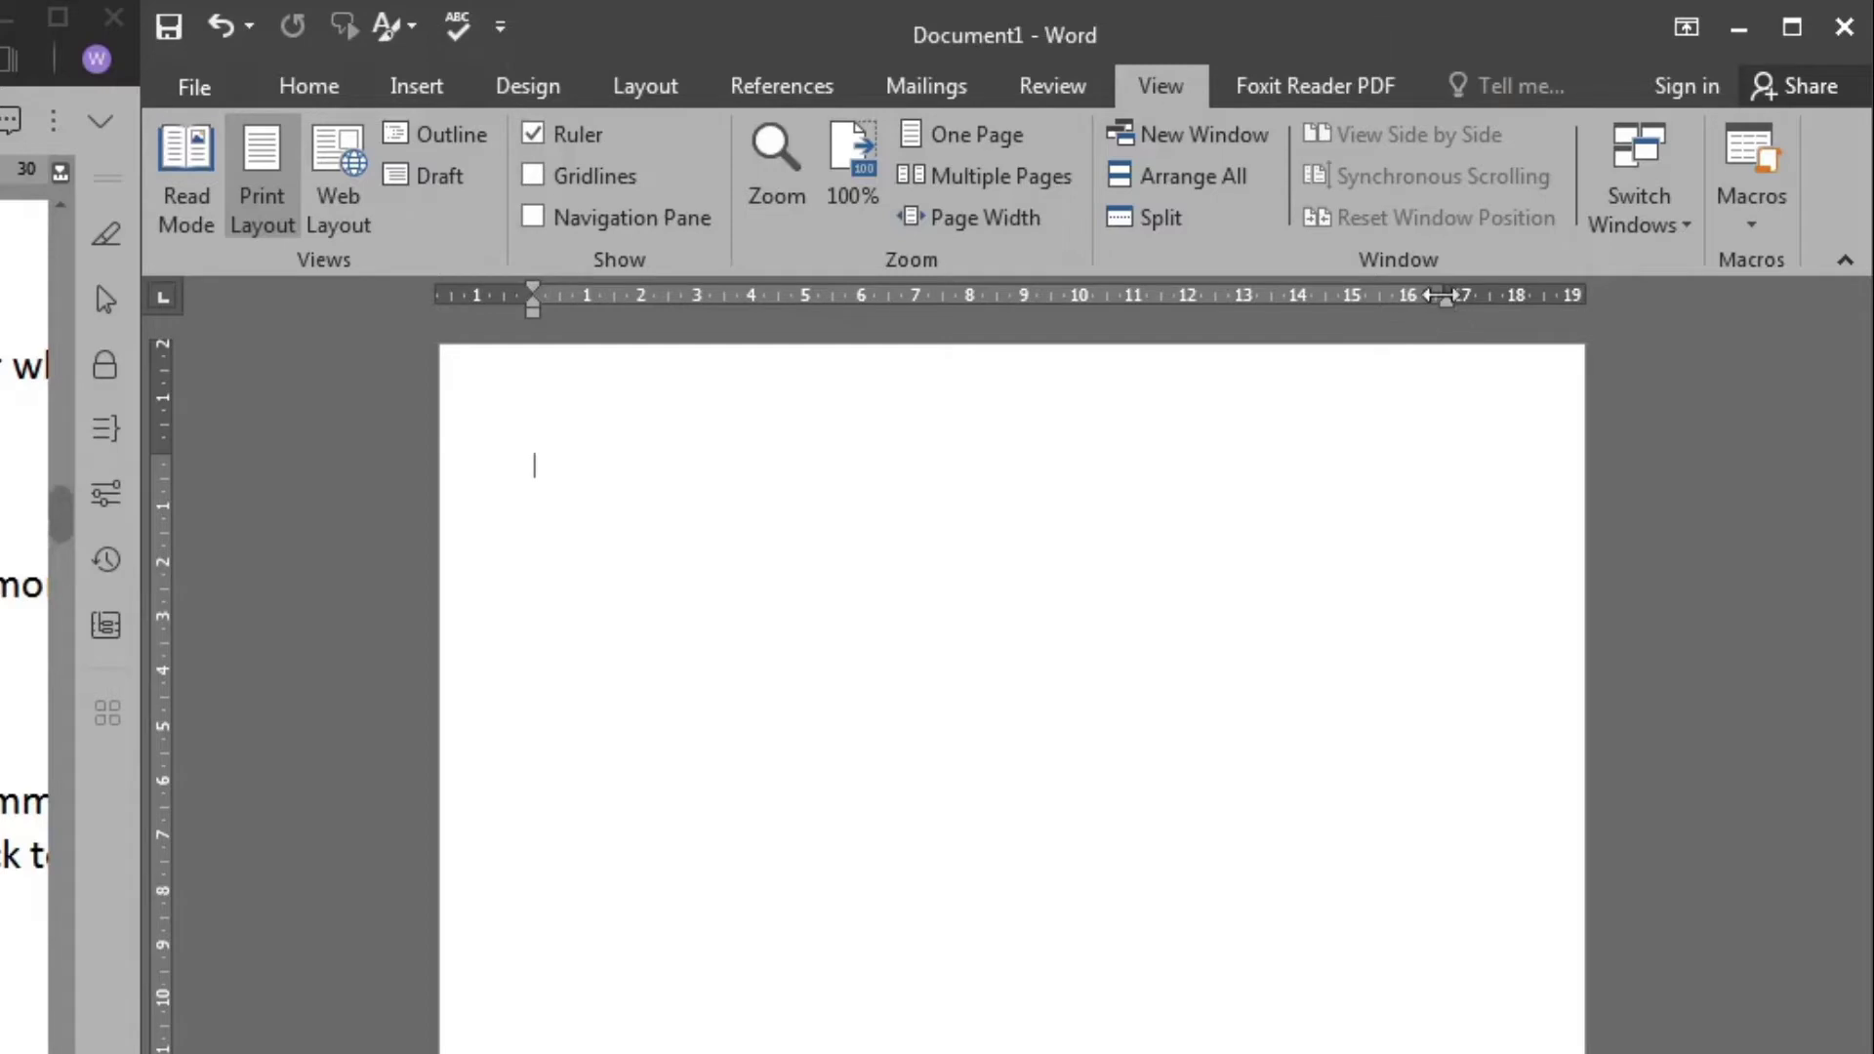
drag(1457, 293, 1505, 294)
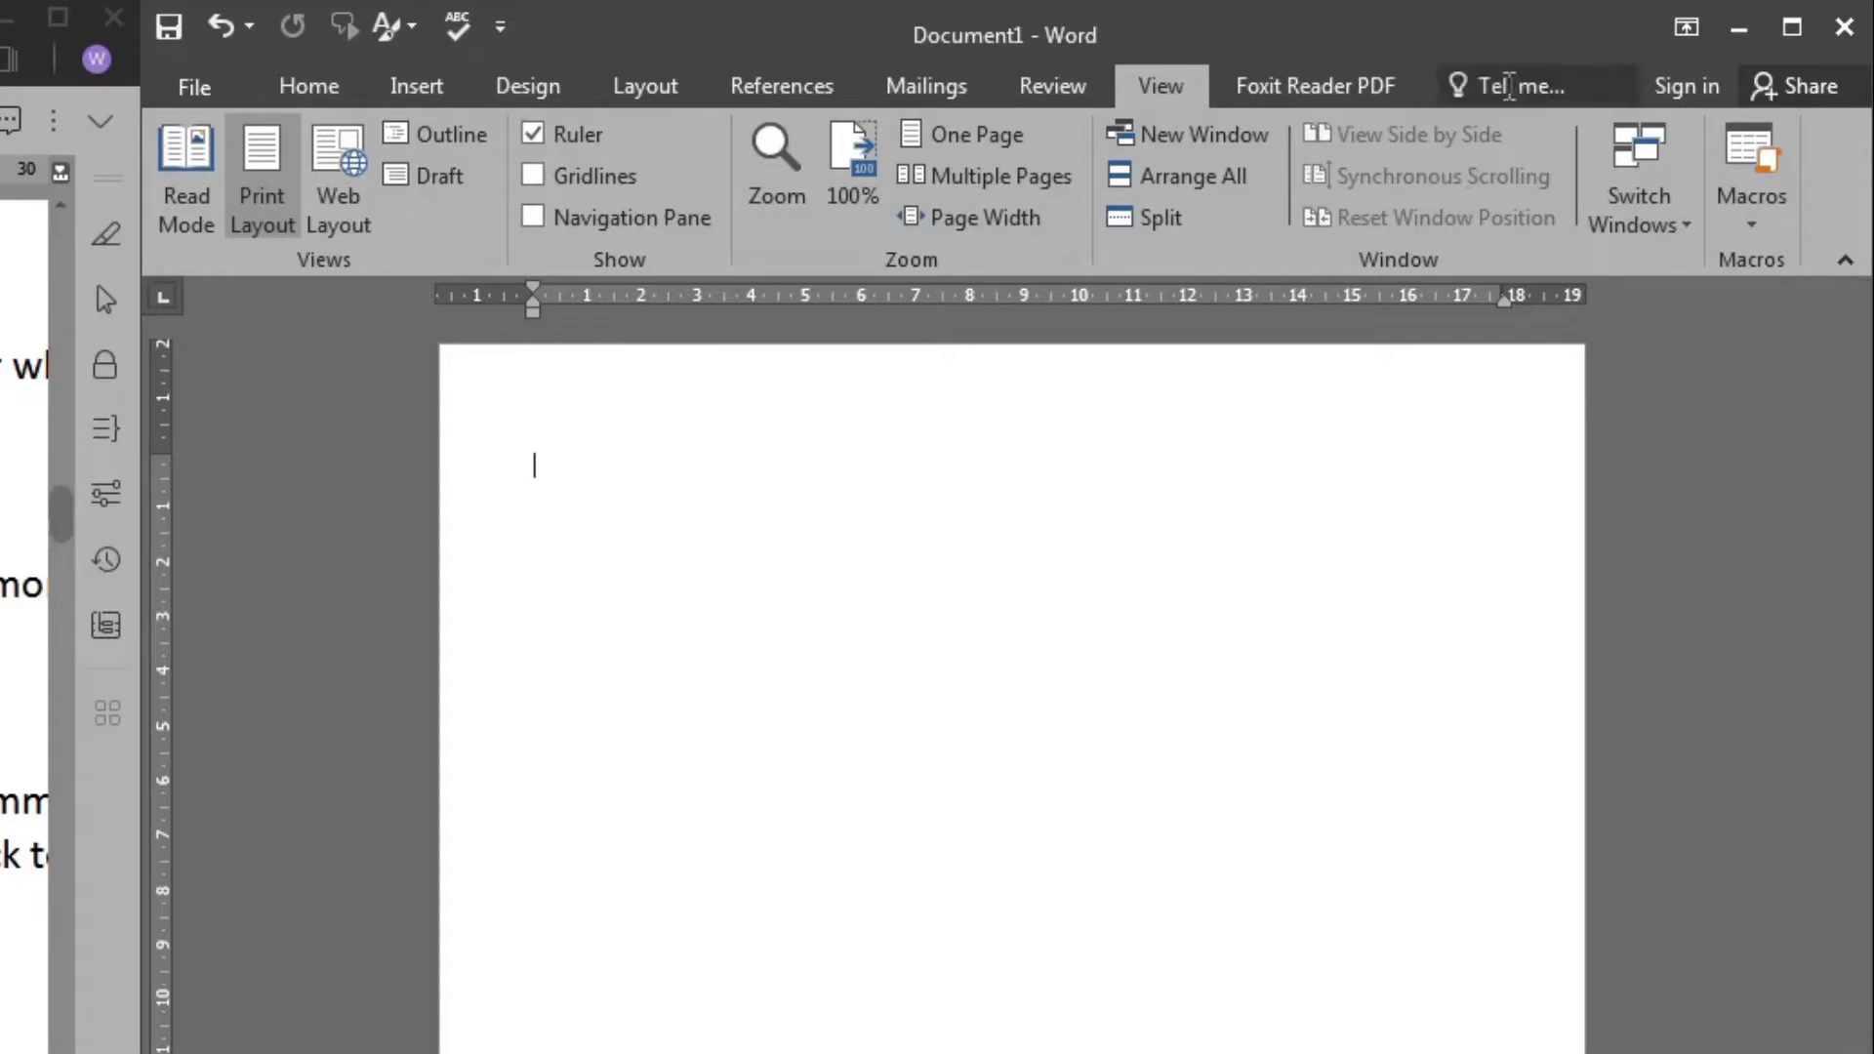
Search the available commands for "bold" and dismiss the suggestions without applying any
click(1509, 86)
text(bold)
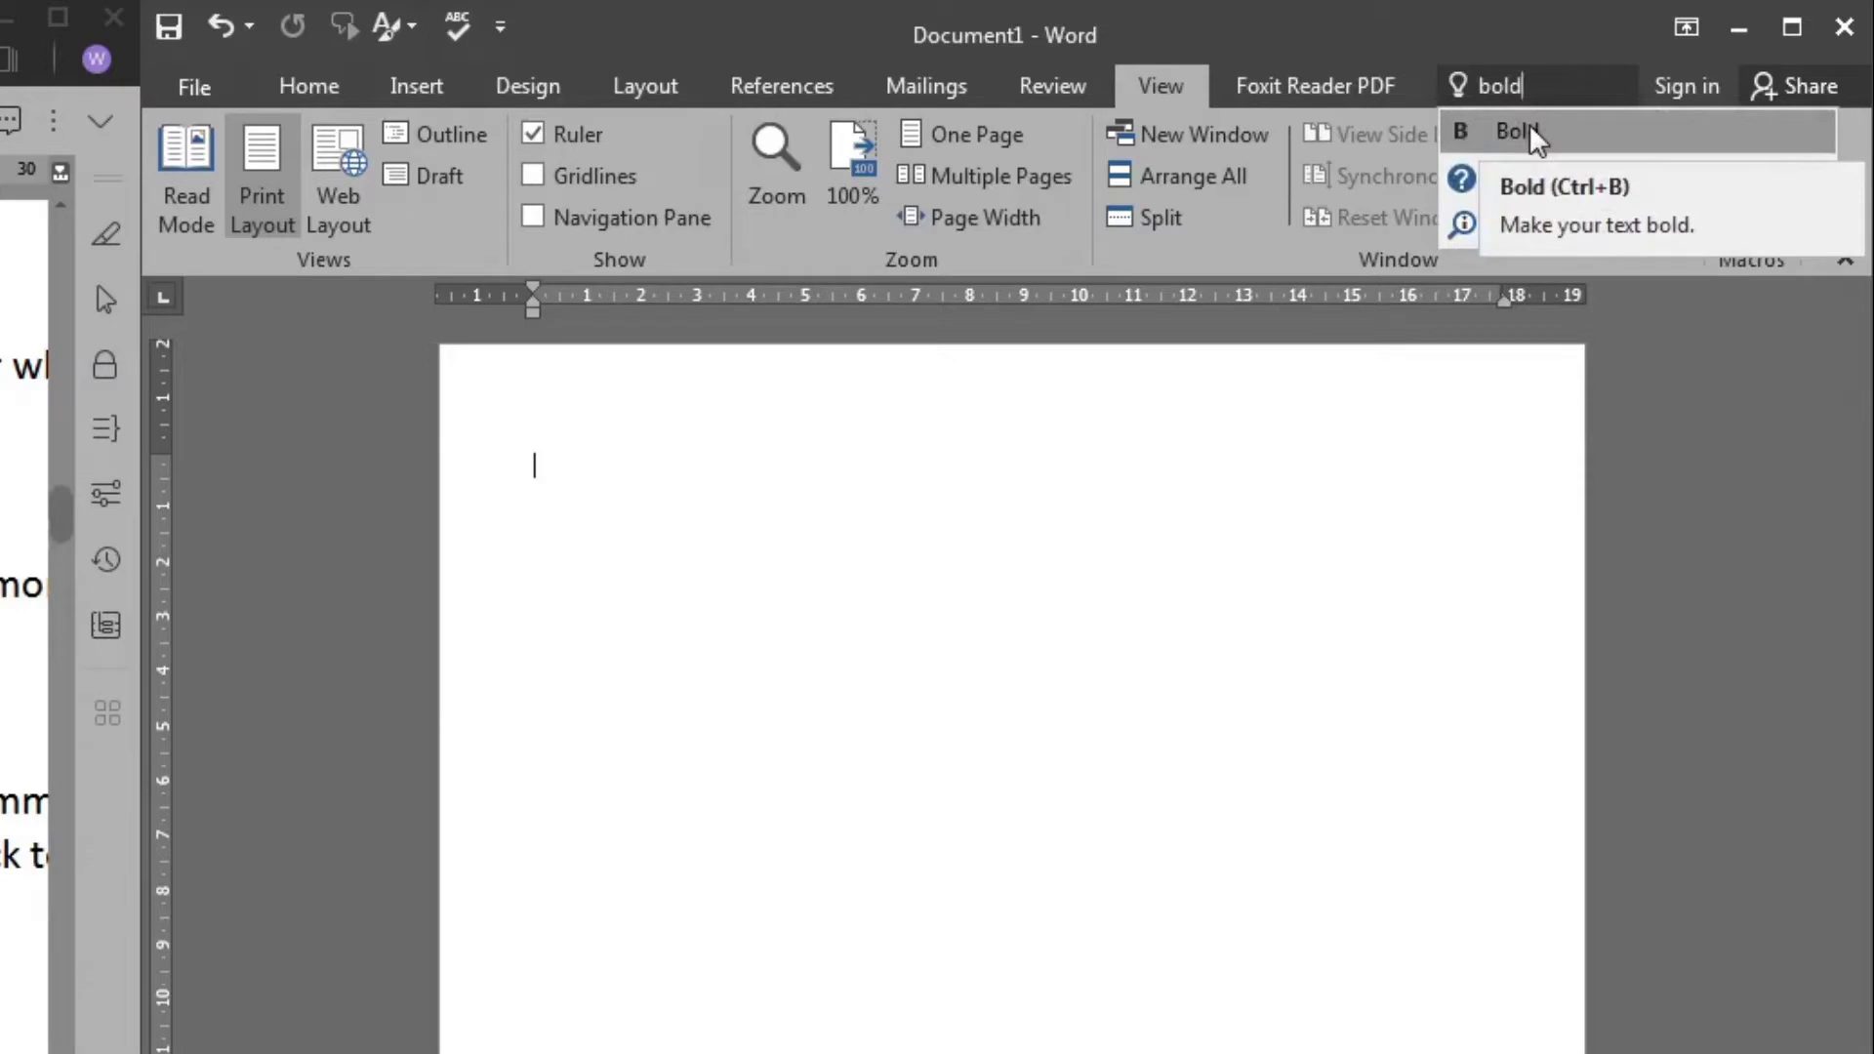
click(647, 514)
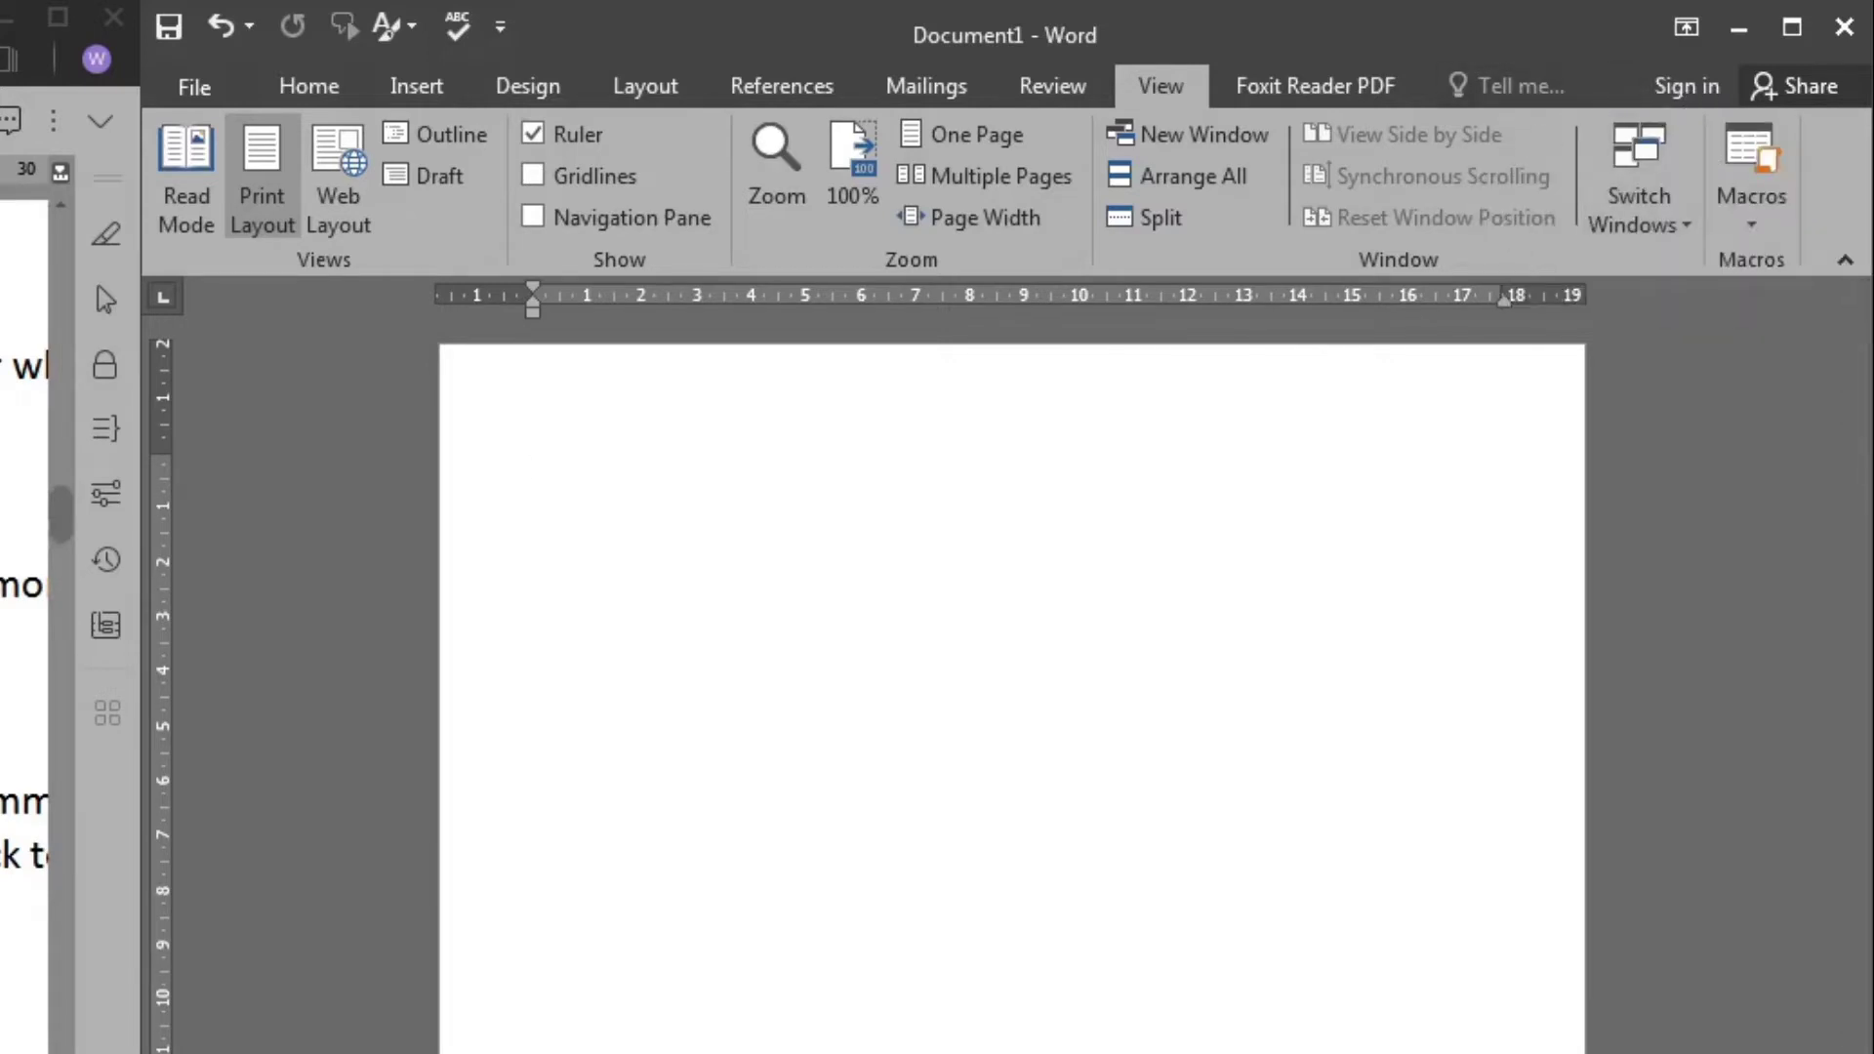
Read further in the student book and view the blank document's page from its beginning downwards and back
click(24, 625)
scroll(24, 625, down, 6)
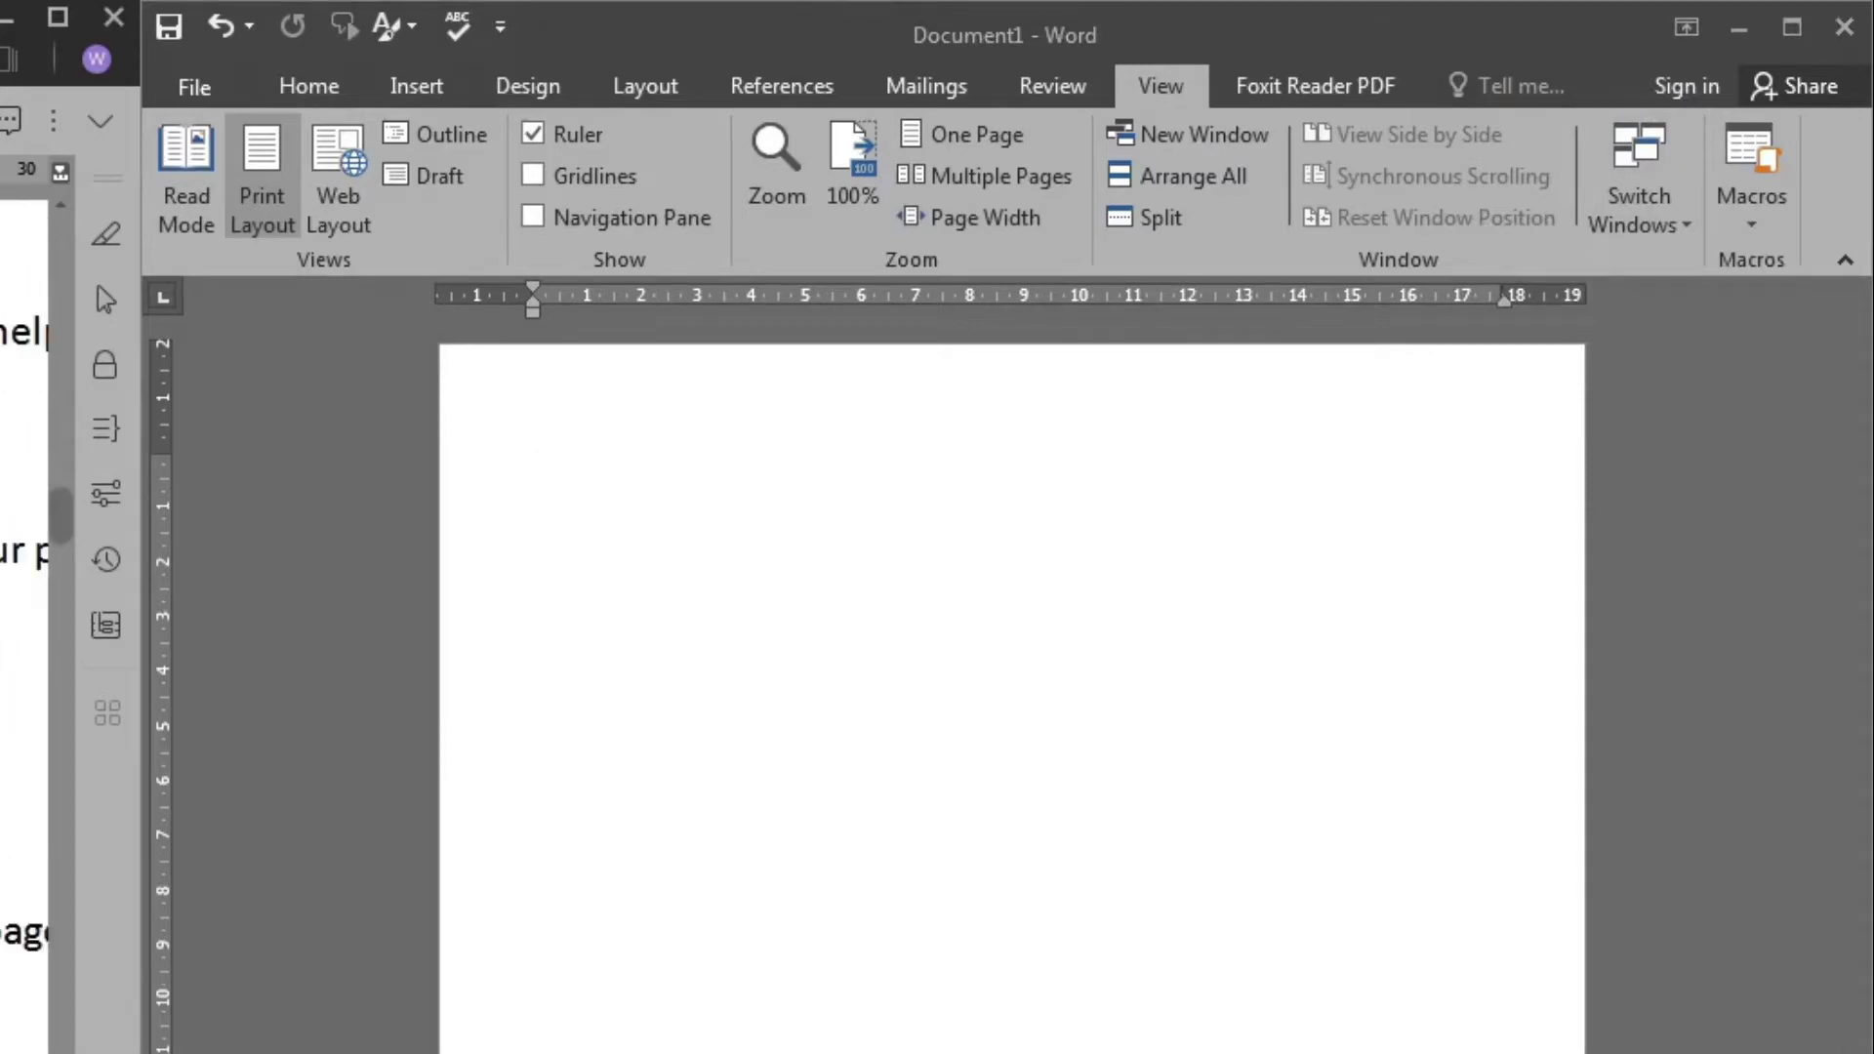
click(888, 764)
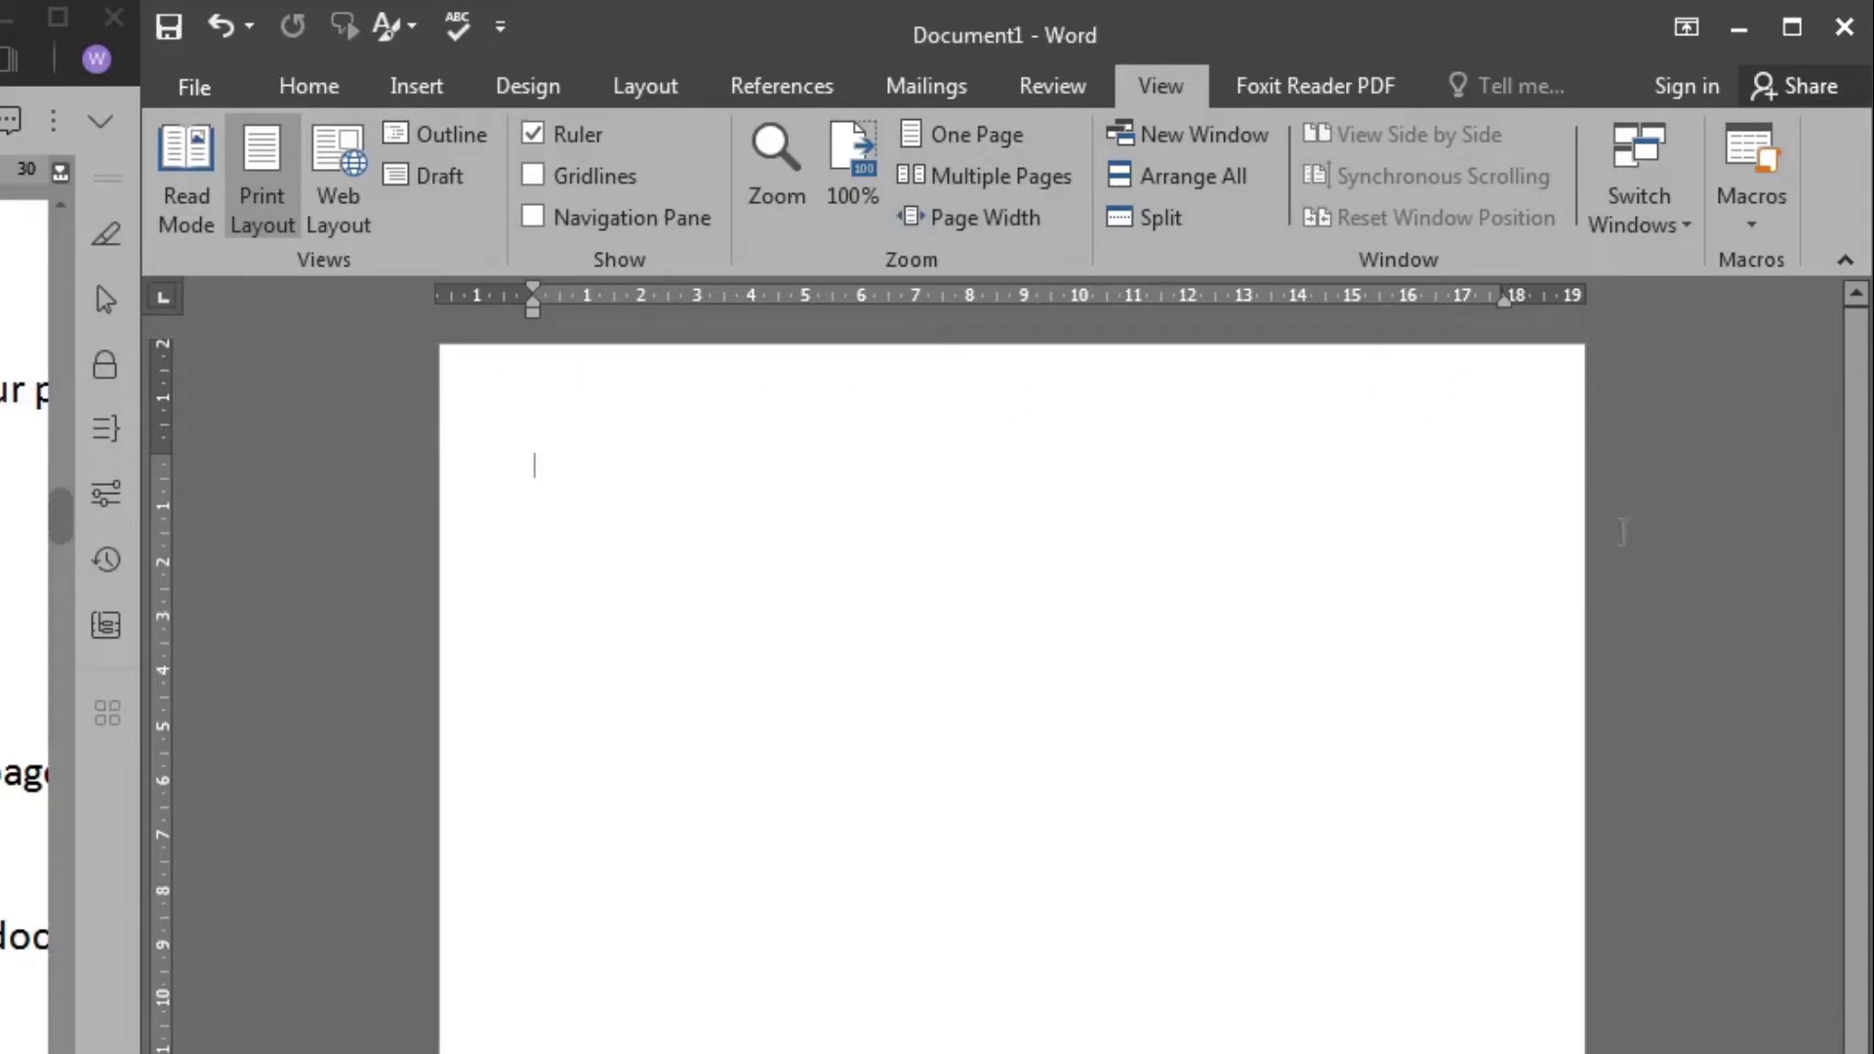
scroll(1183, 849, down, 2)
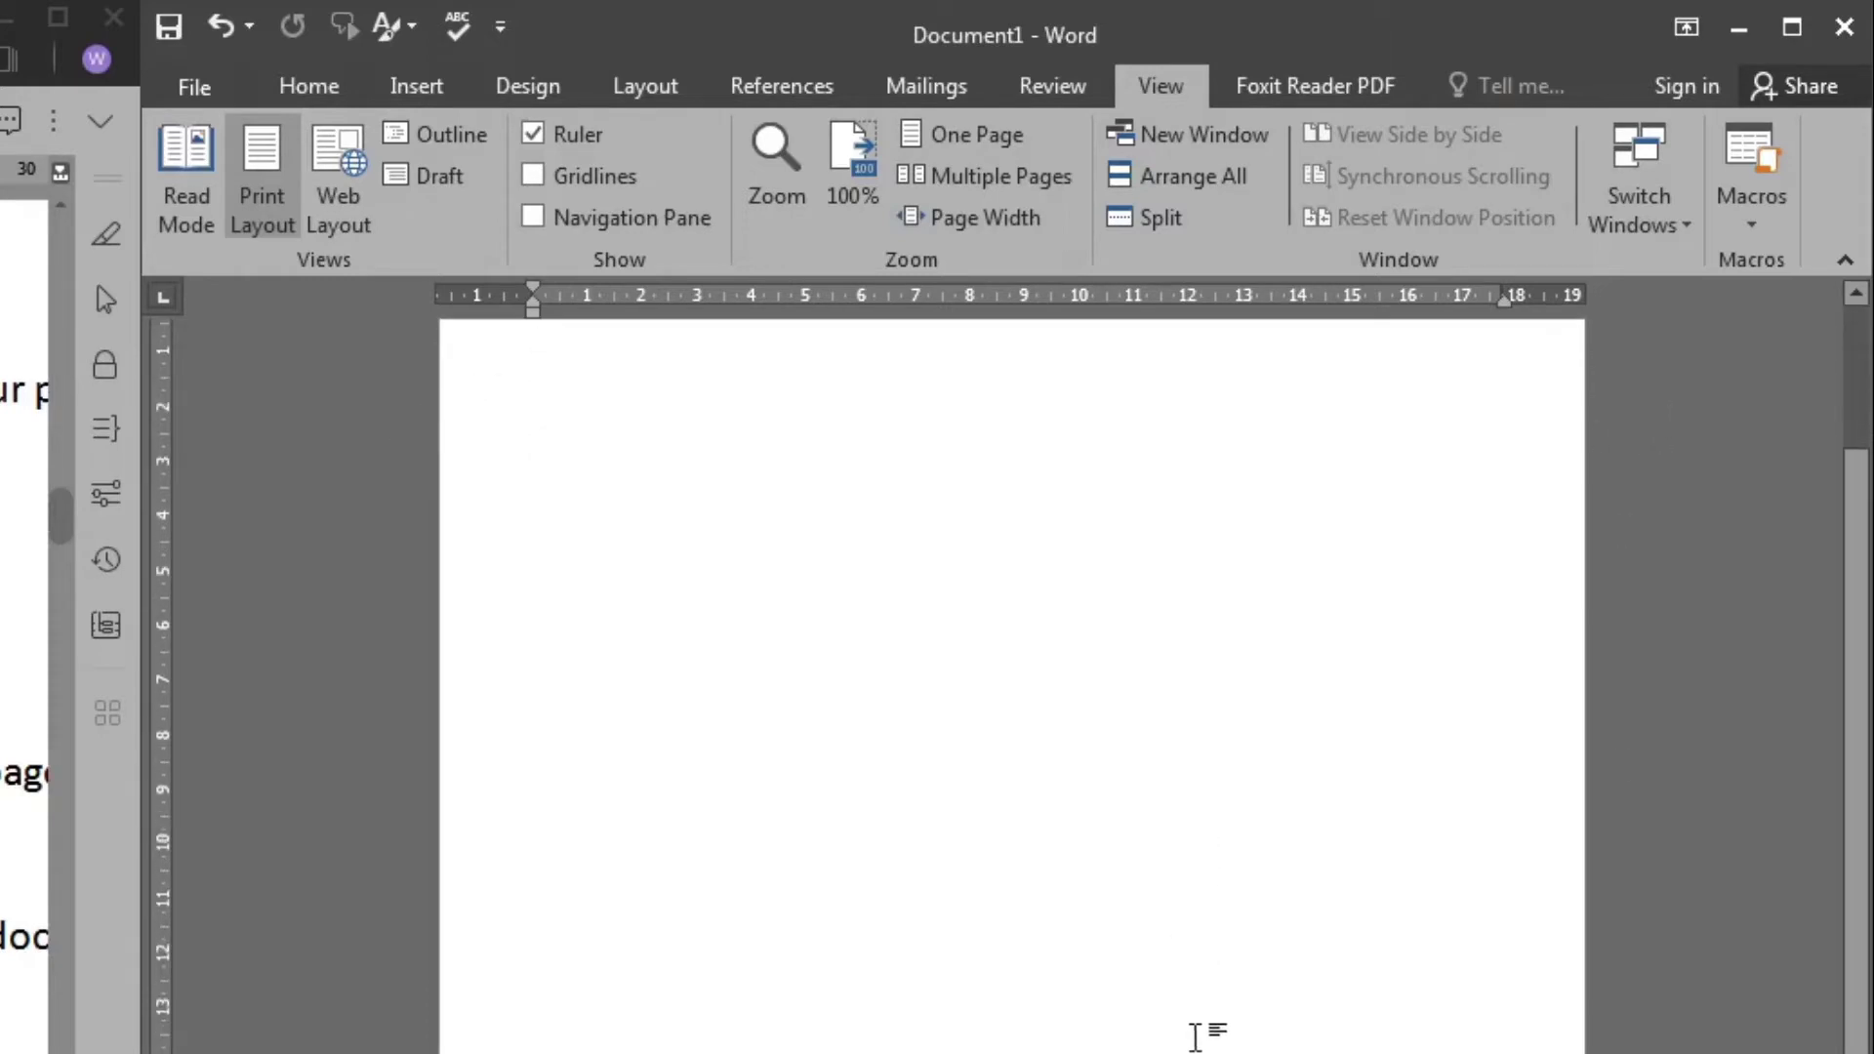
scroll(1192, 1030, up, 1)
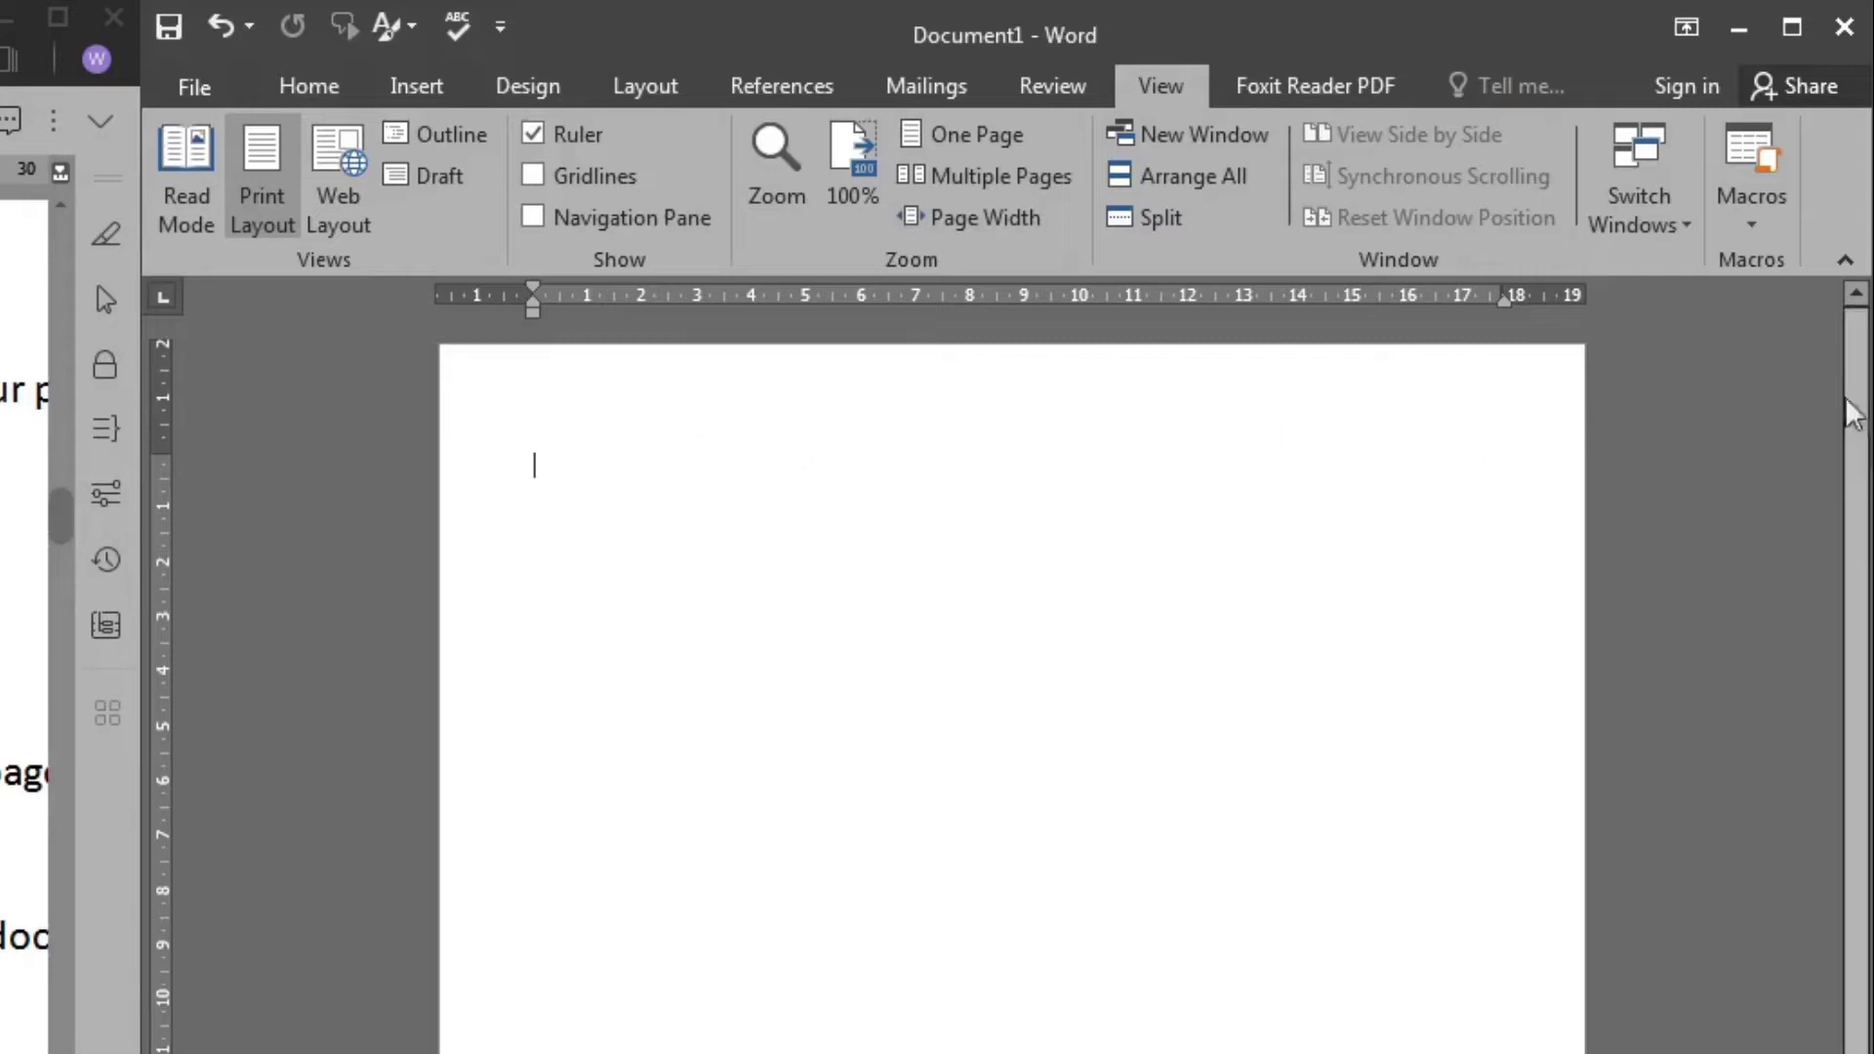
drag(1855, 428, 1849, 327)
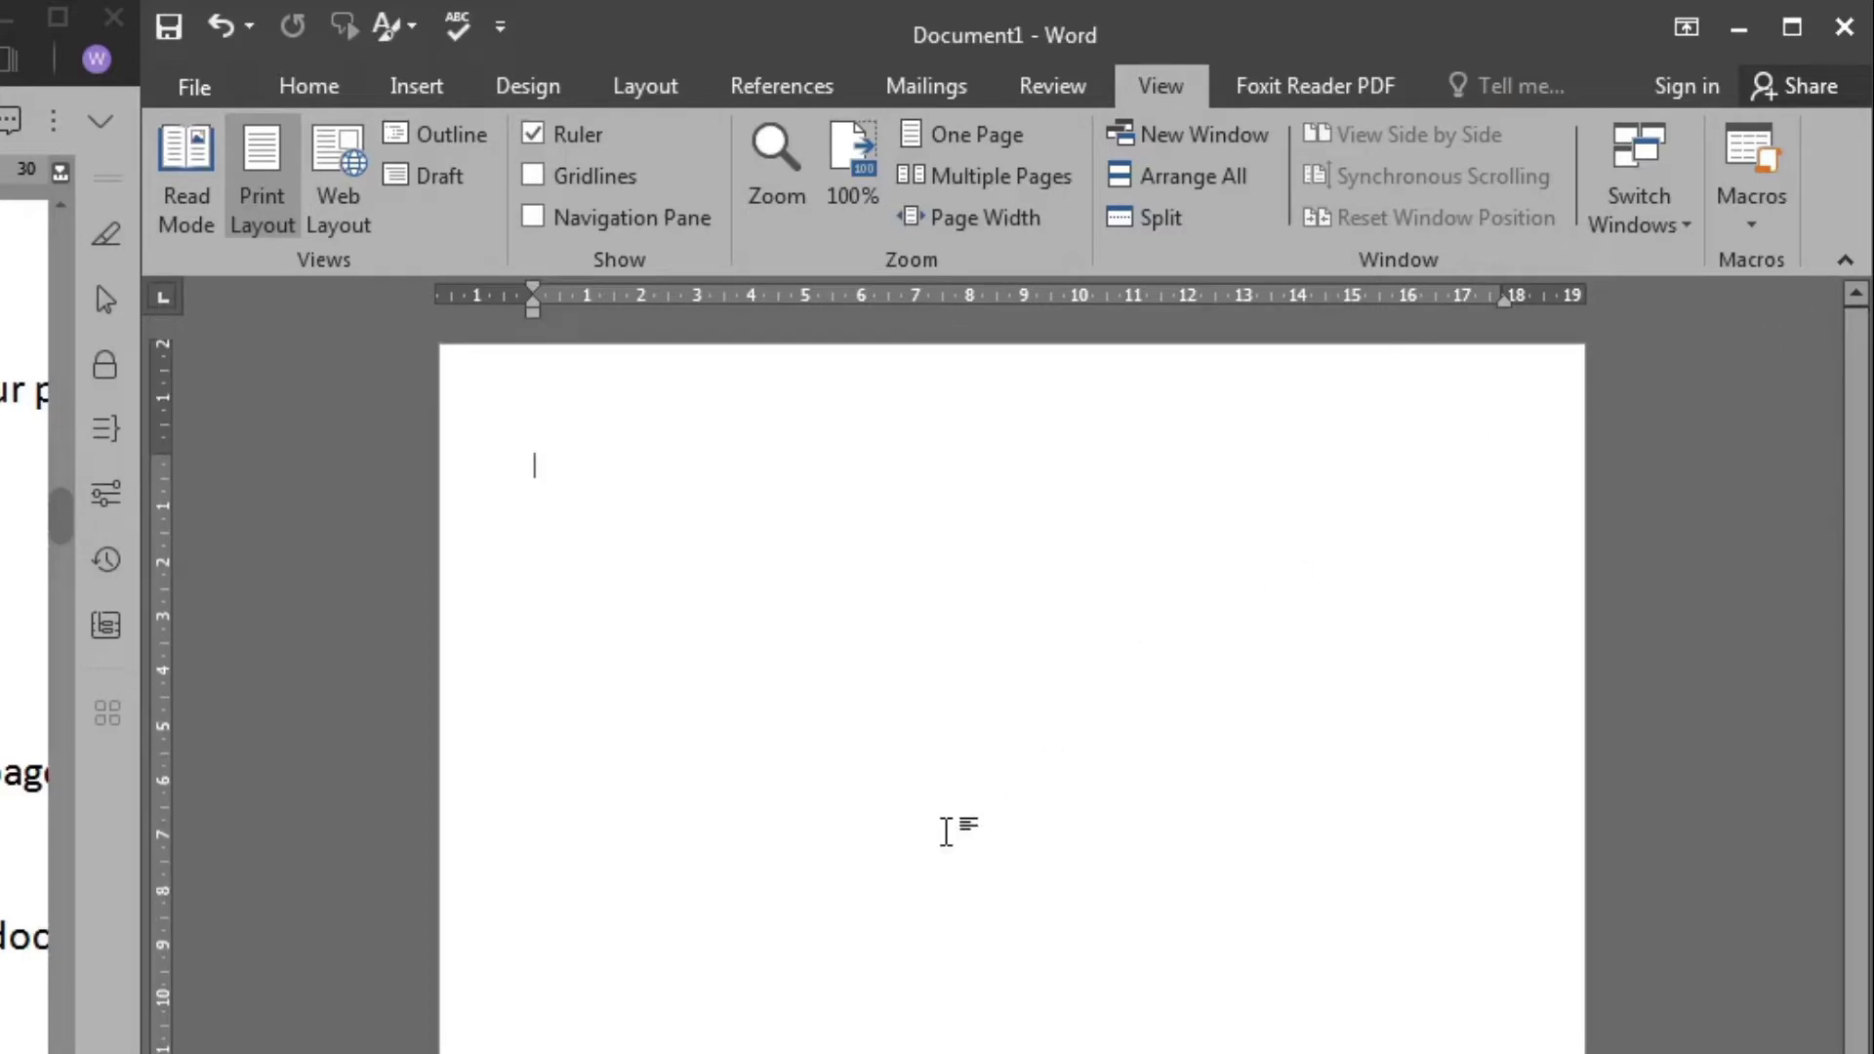
scroll(951, 830, down, 1)
scroll(966, 830, up, 1)
scroll(974, 846, down, 1)
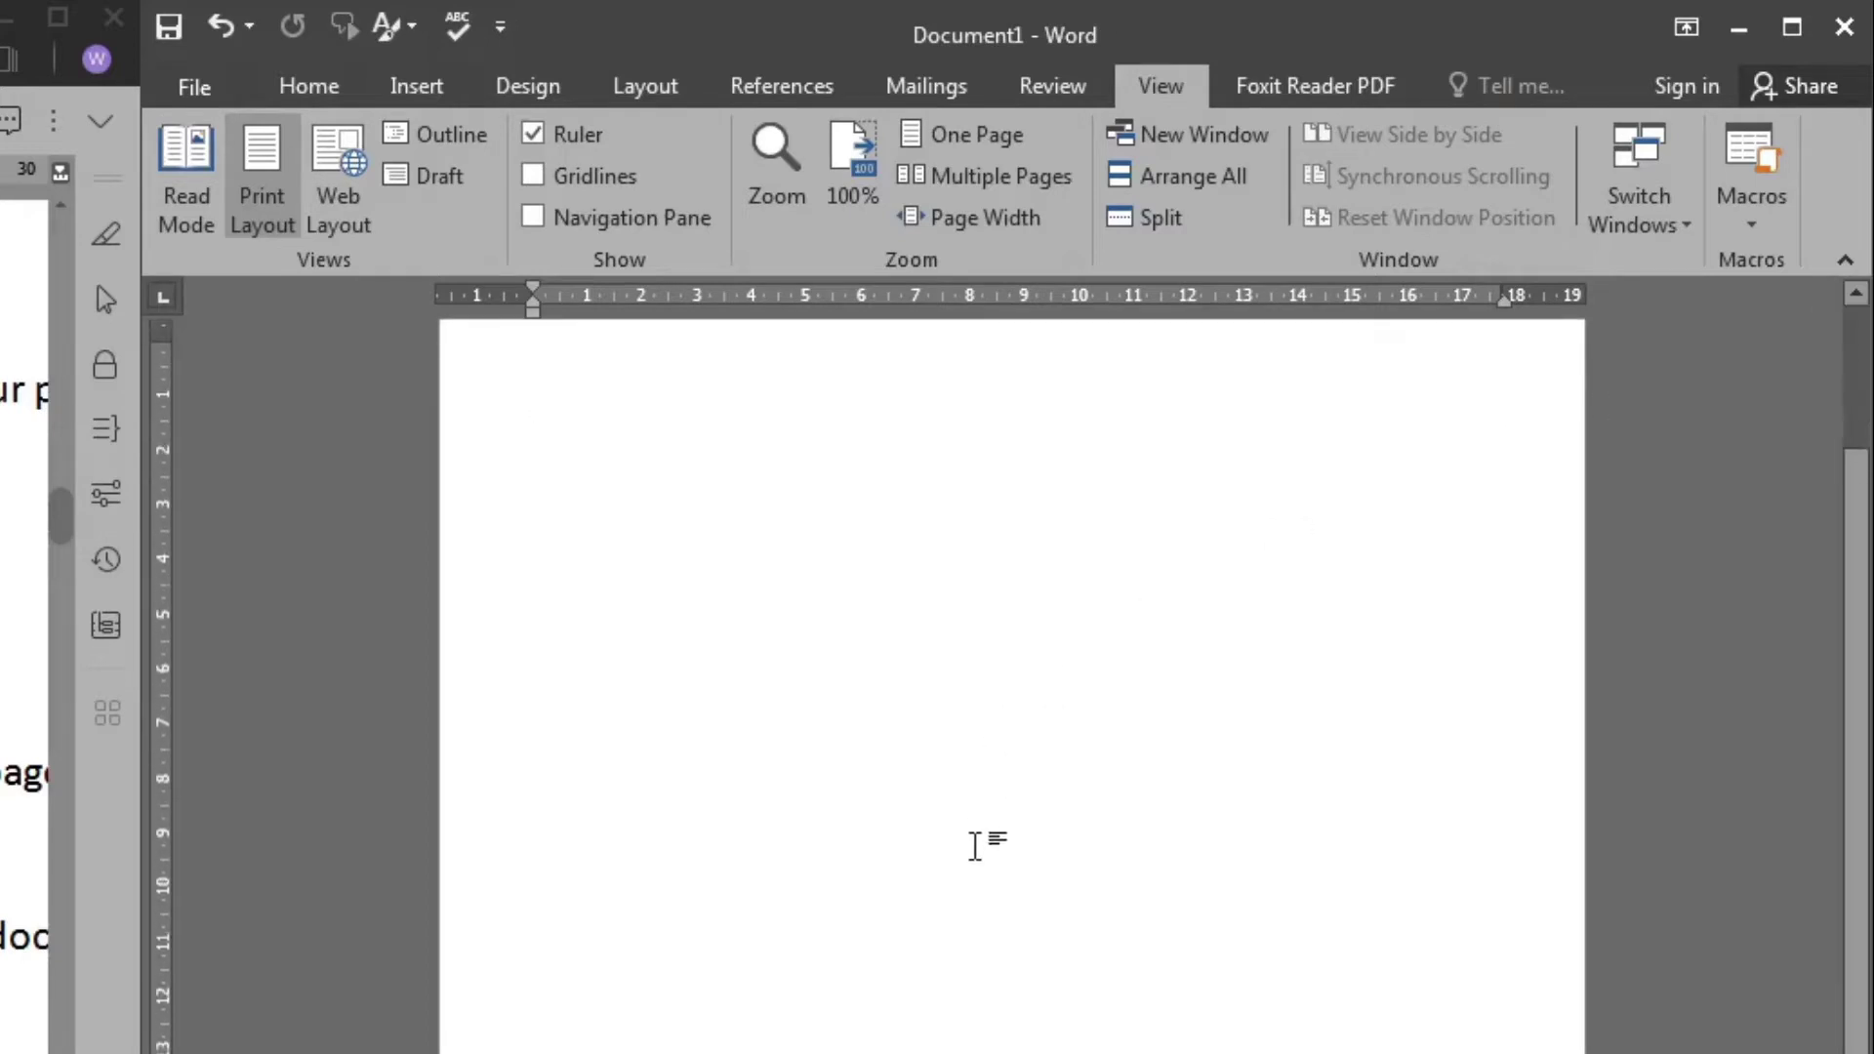
scroll(974, 845, up, 1)
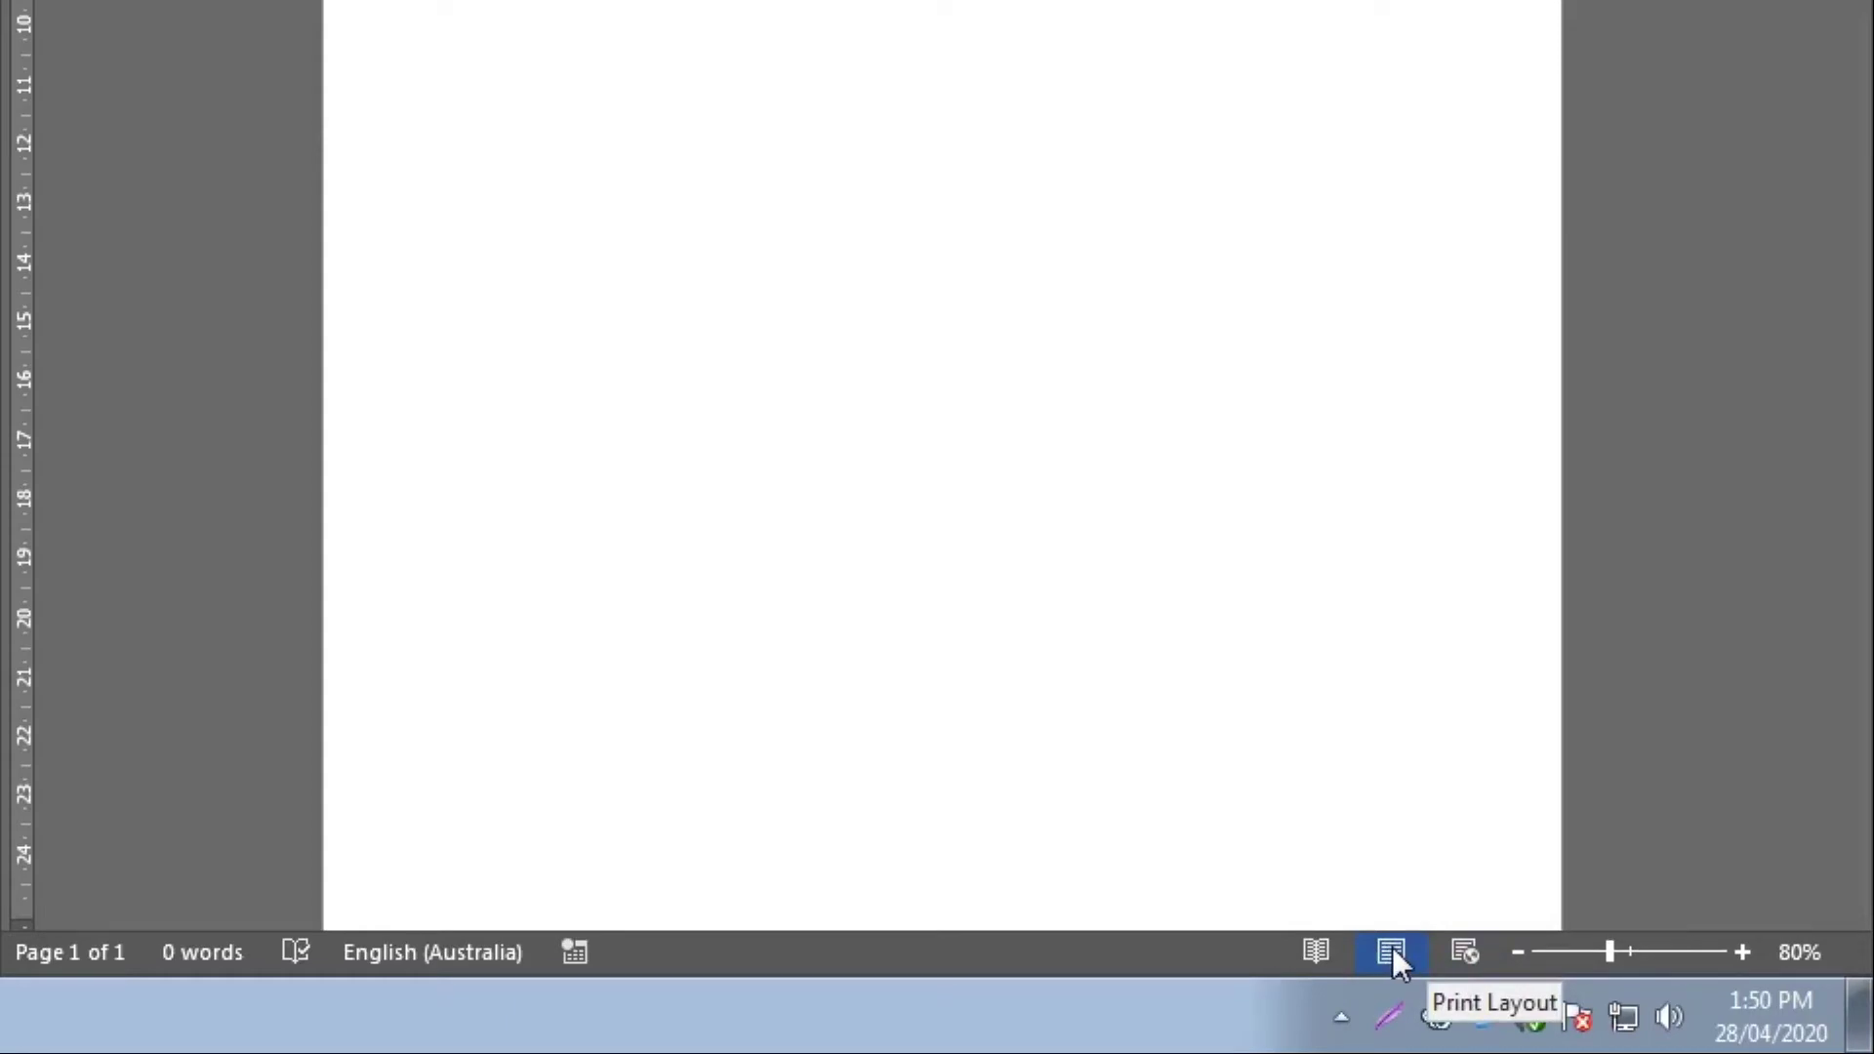
View the document in Read Mode and in Web Layout at 48% zoom, and return to Print Layout
click(1320, 941)
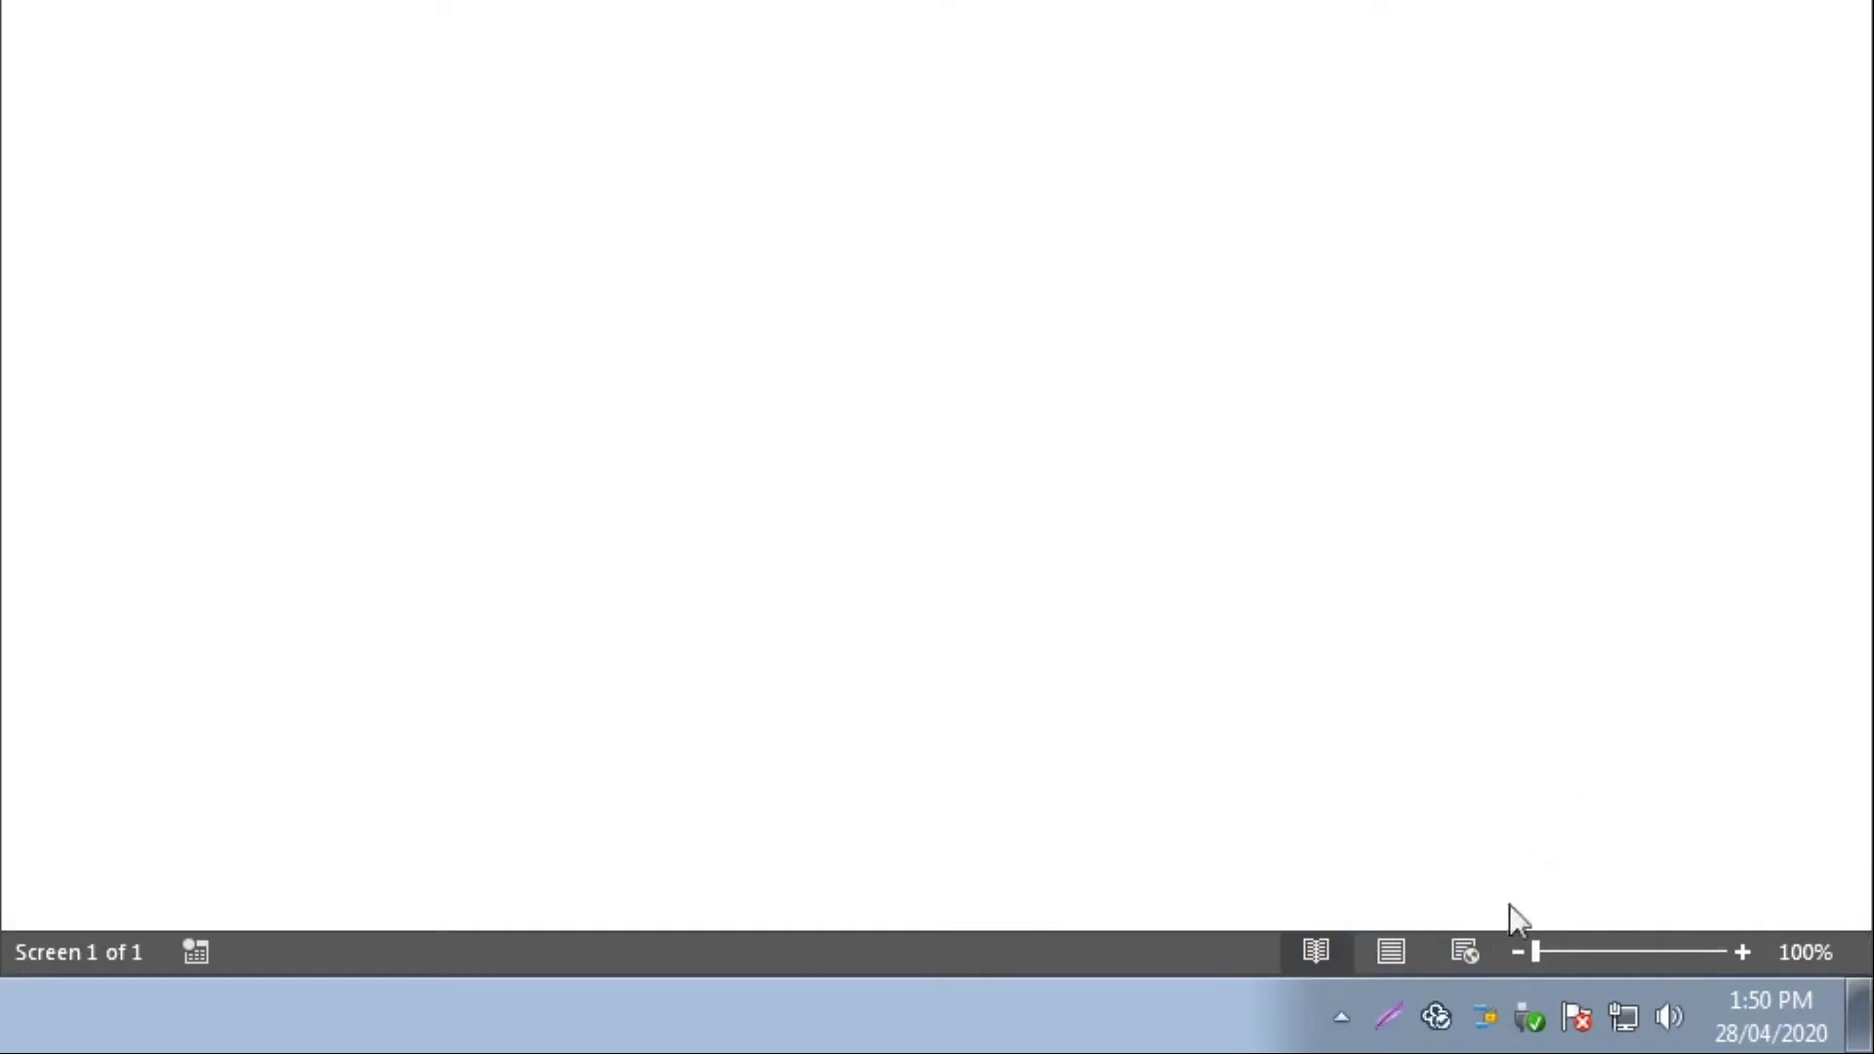
click(1463, 948)
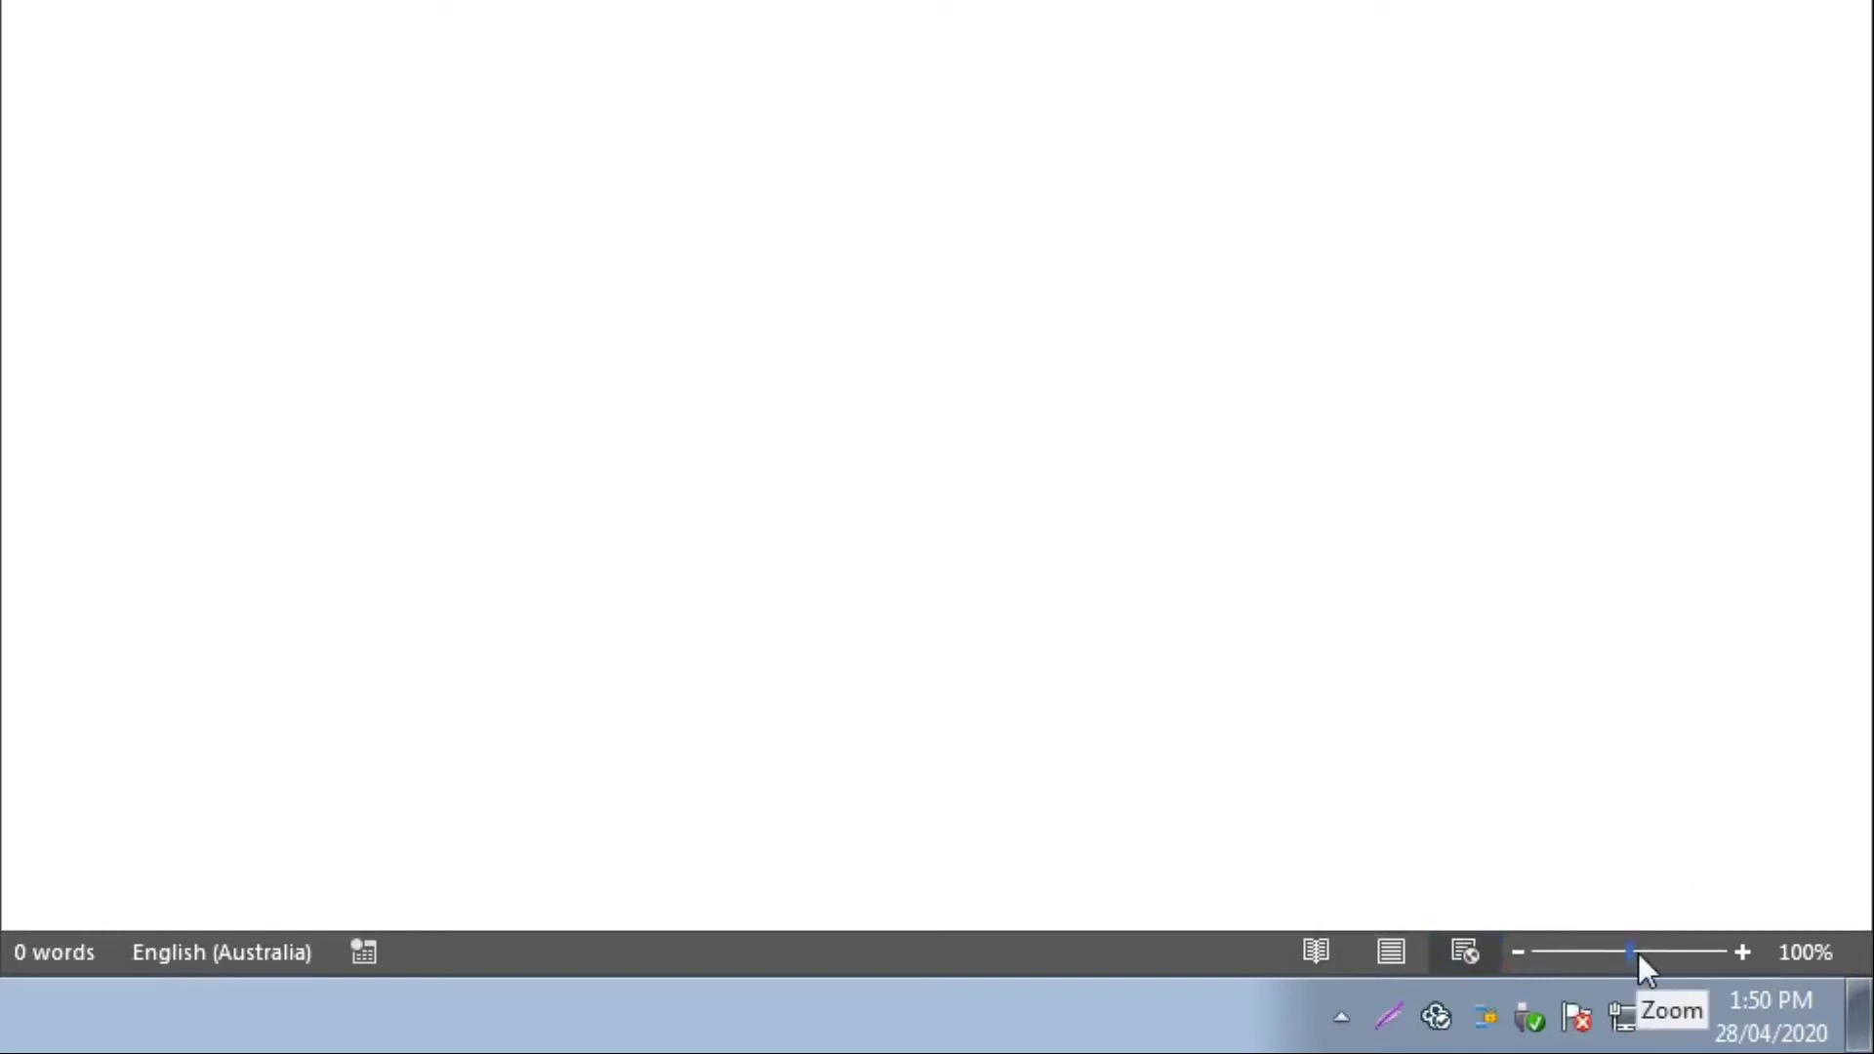
drag(1638, 953, 1578, 955)
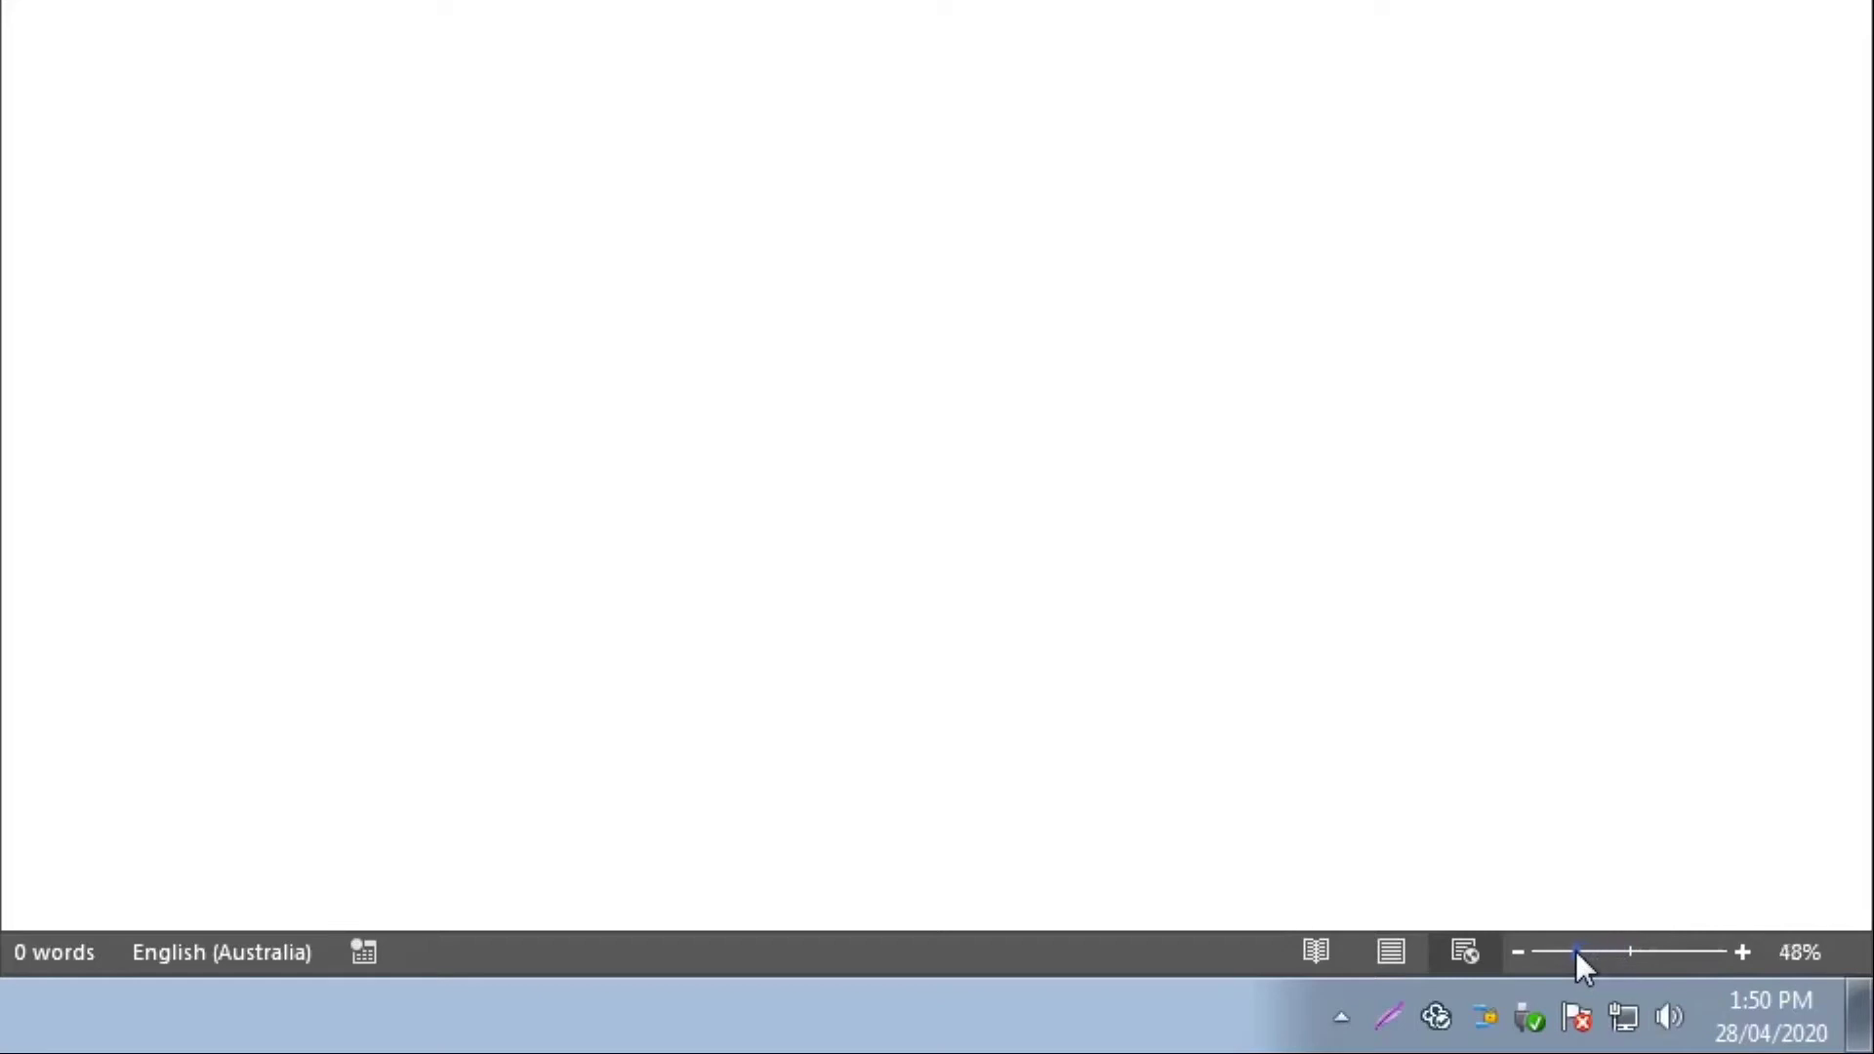
click(1632, 954)
click(1377, 955)
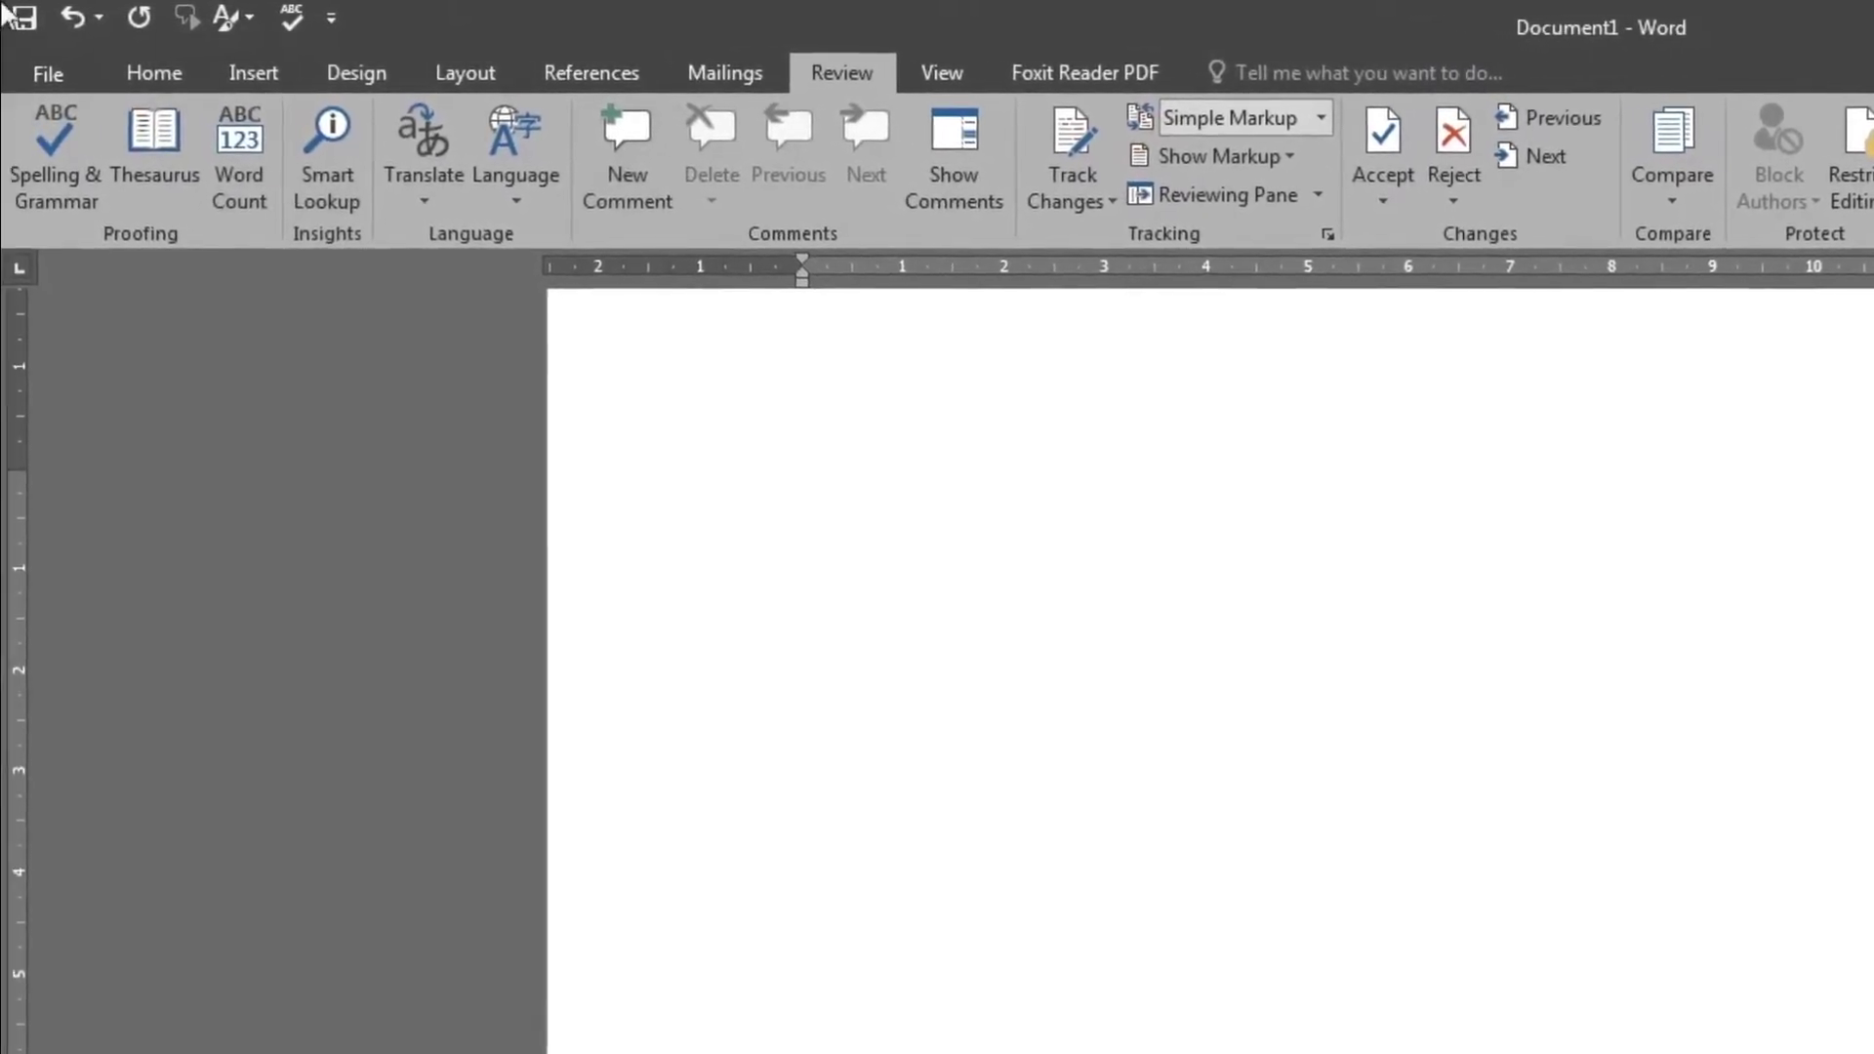
Change the Office theme to Colorful in the general Word options and apply it
click(49, 73)
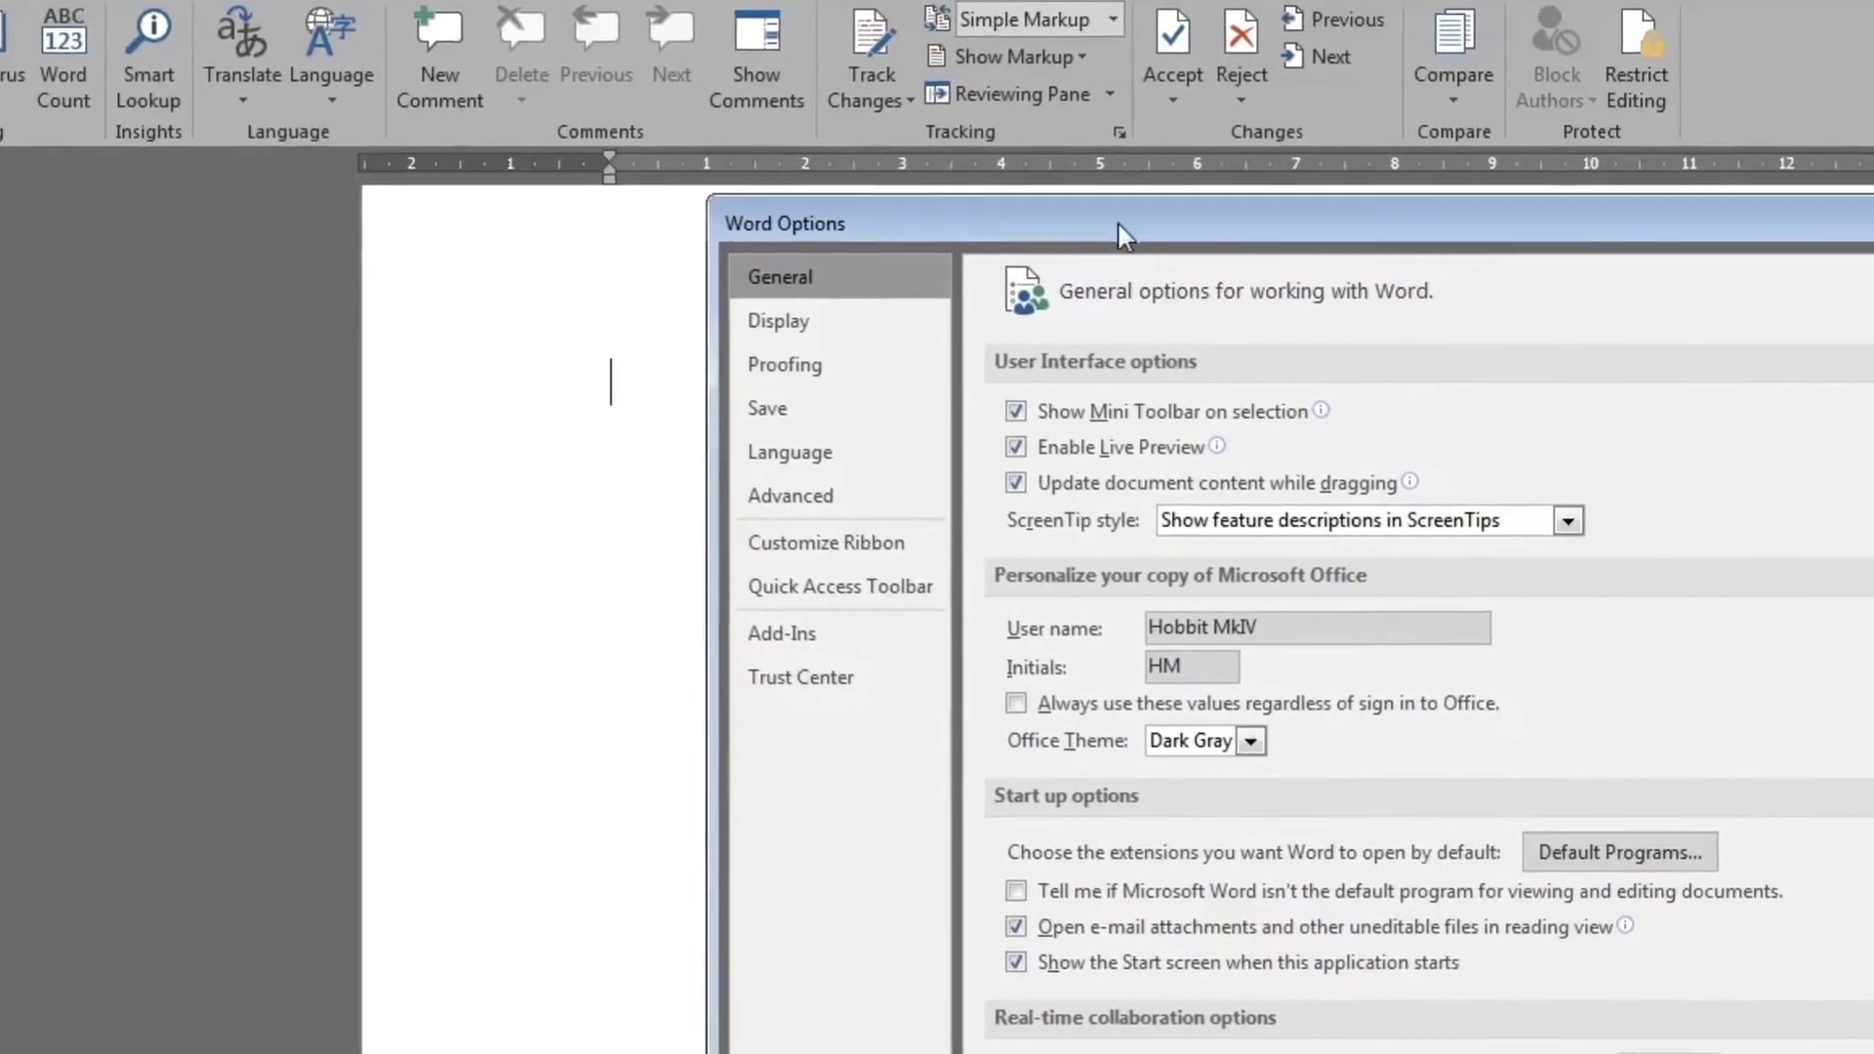
drag(1158, 239, 1098, 202)
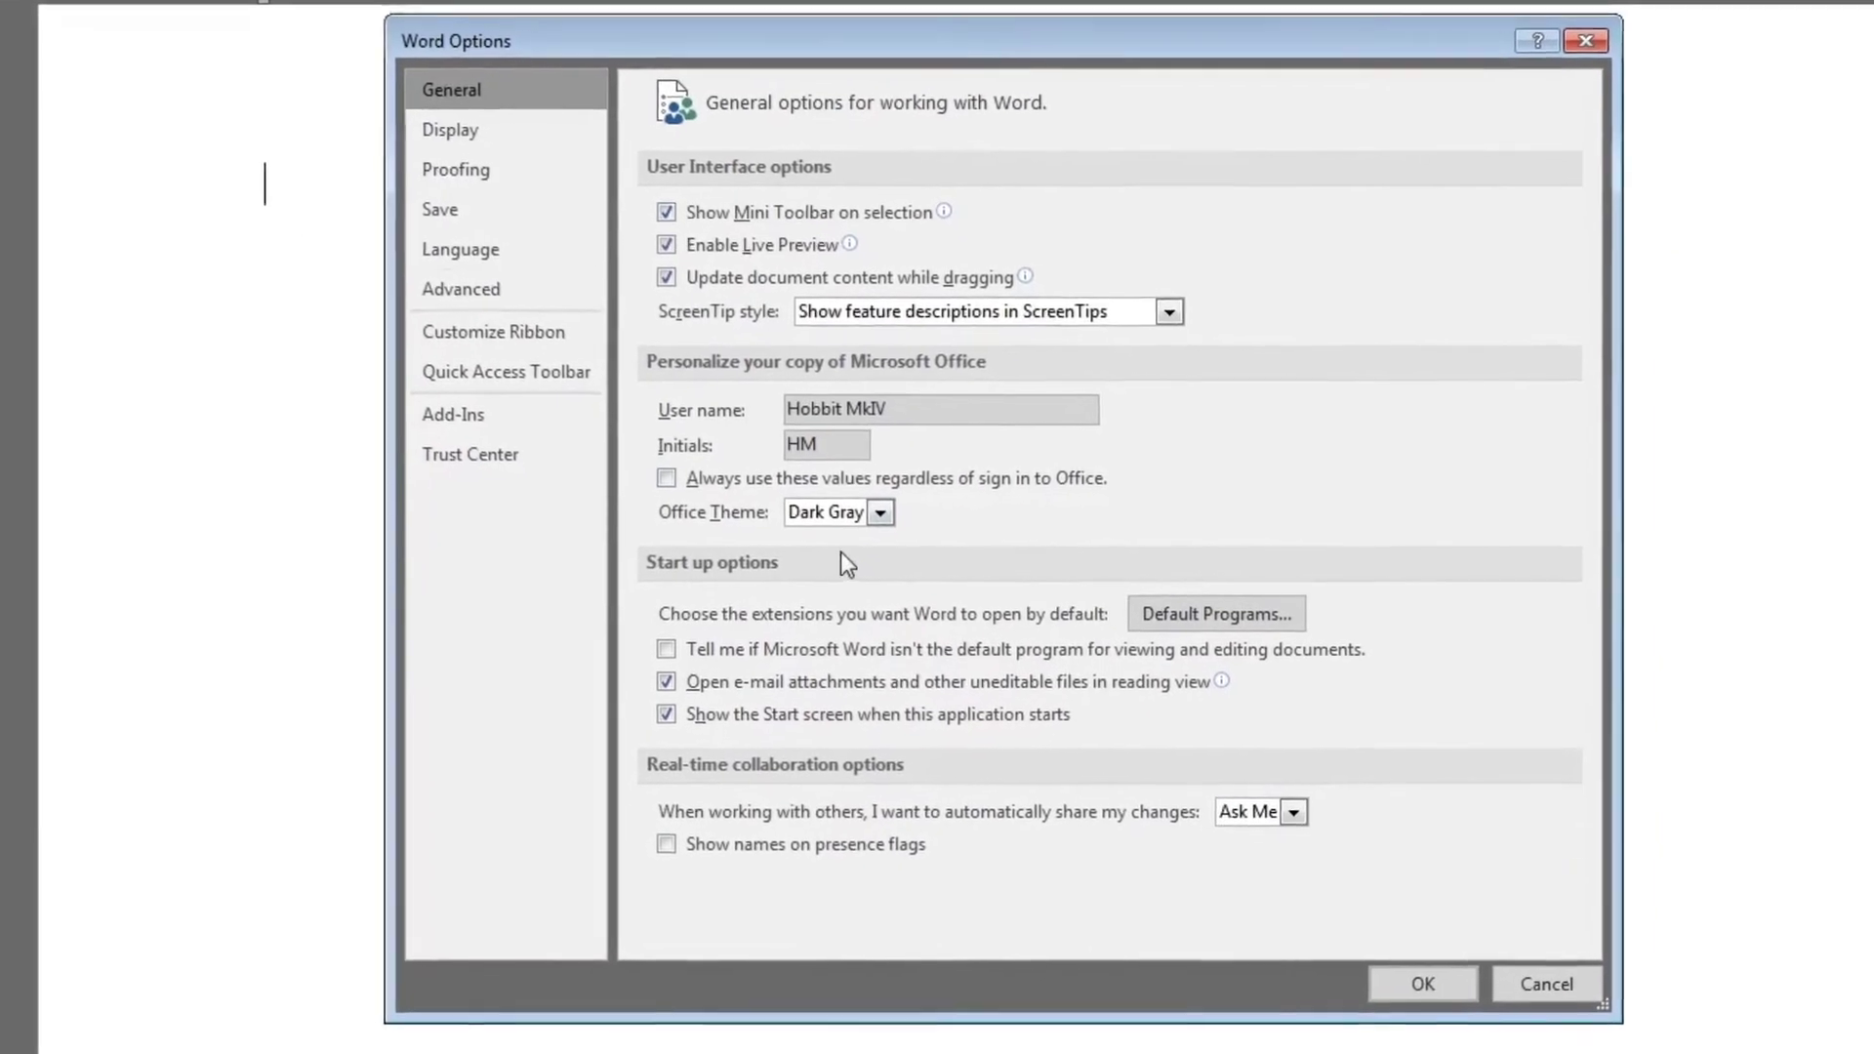
click(846, 525)
click(825, 553)
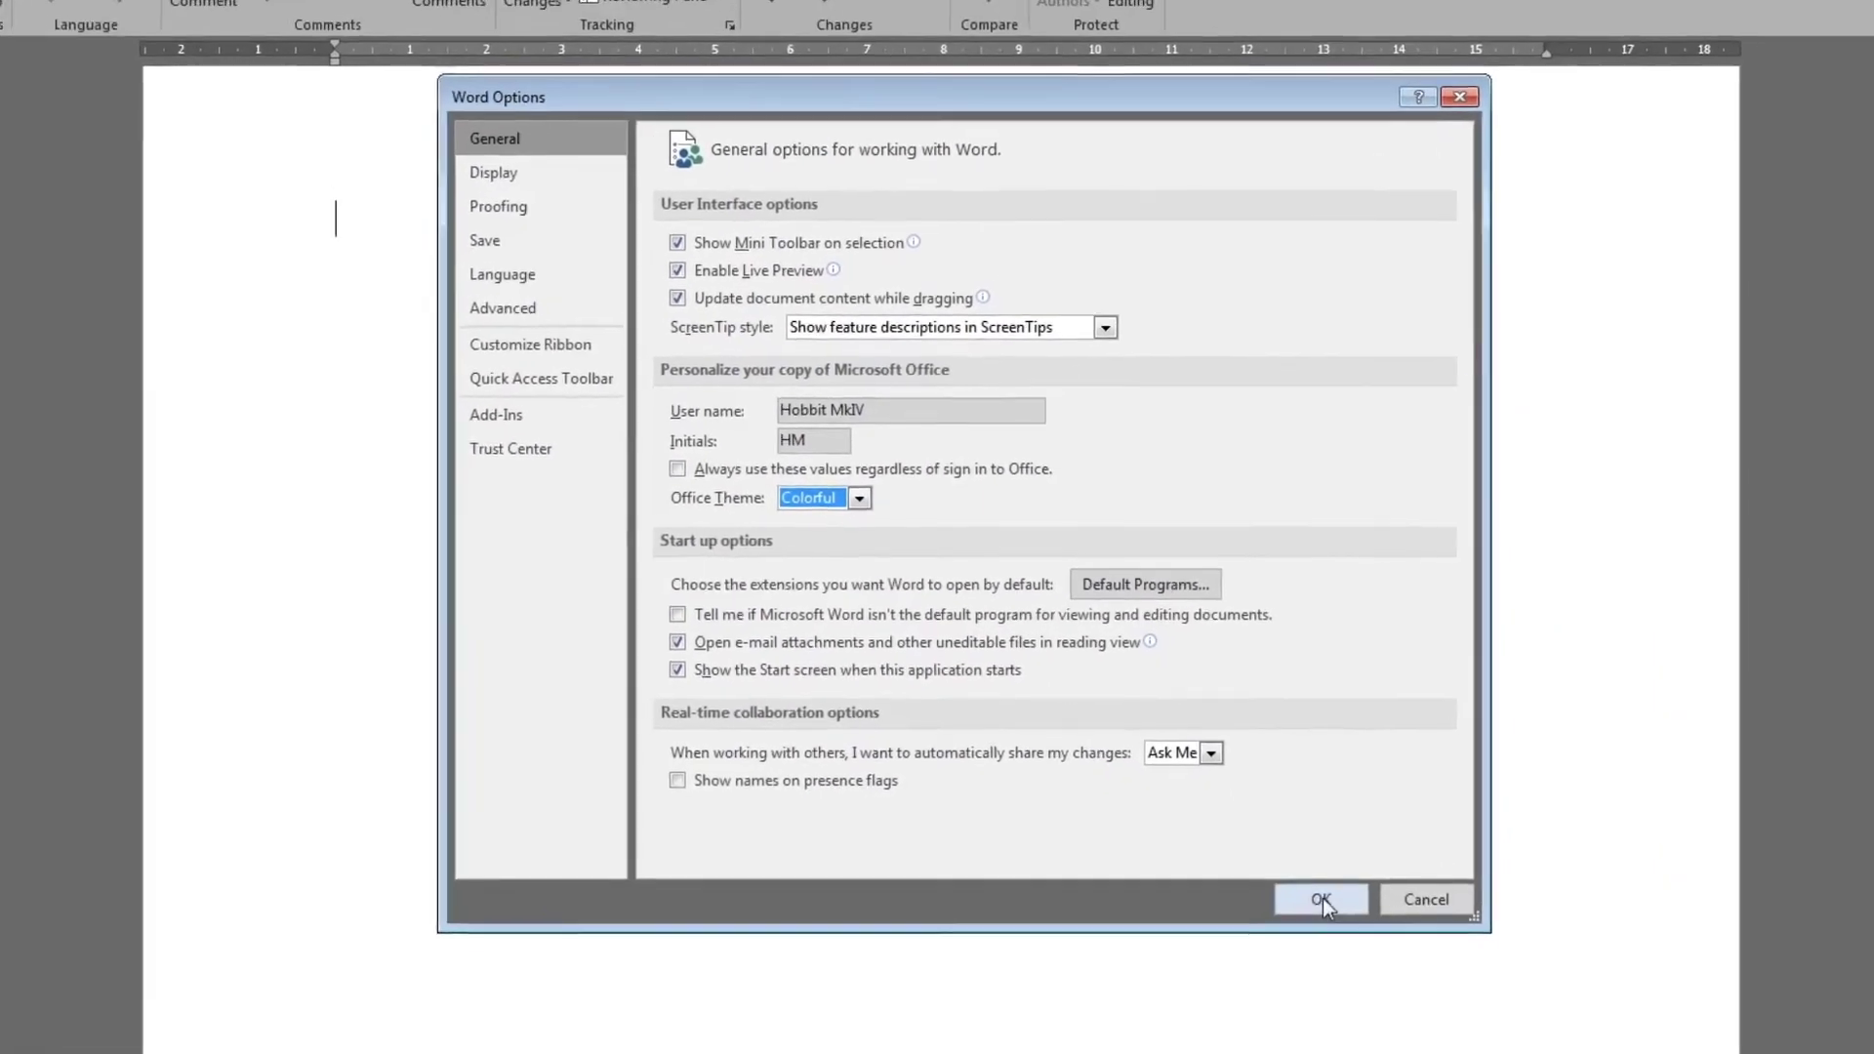
click(1348, 925)
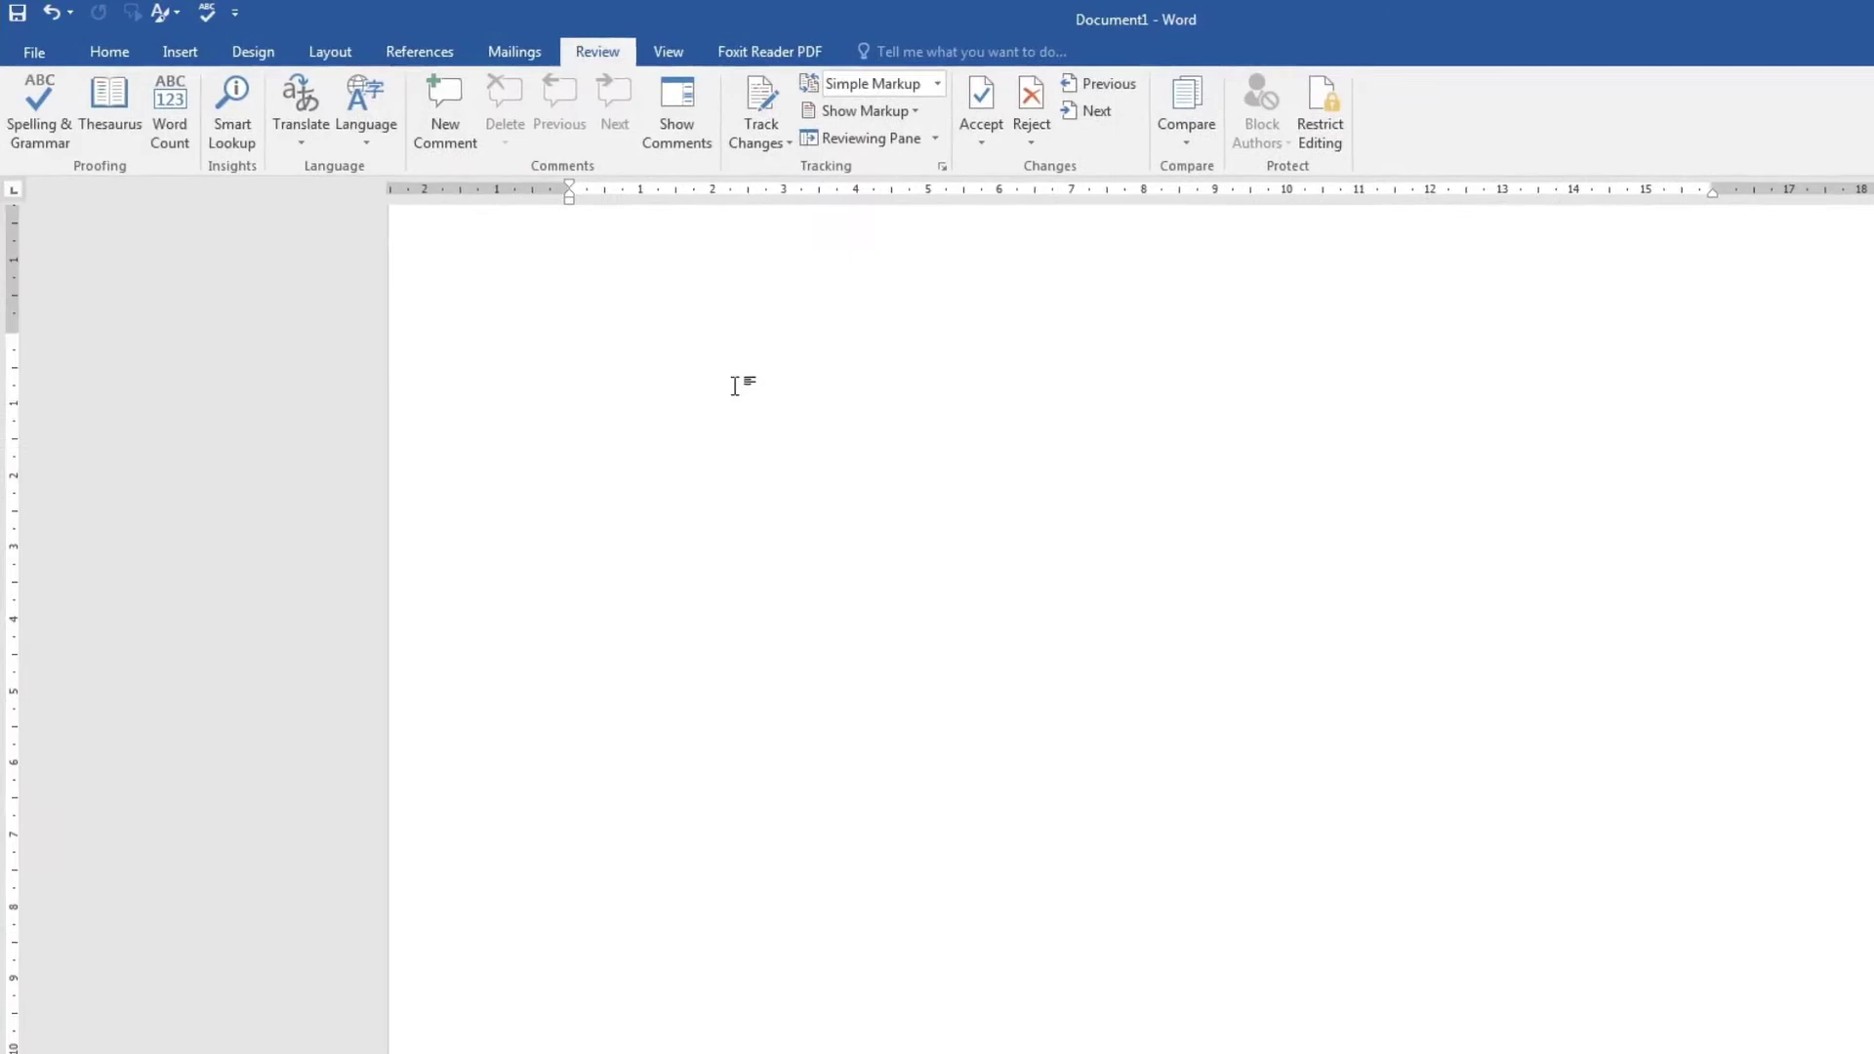
Change the Office theme to Dark Gray in the general Word options and apply it
click(37, 51)
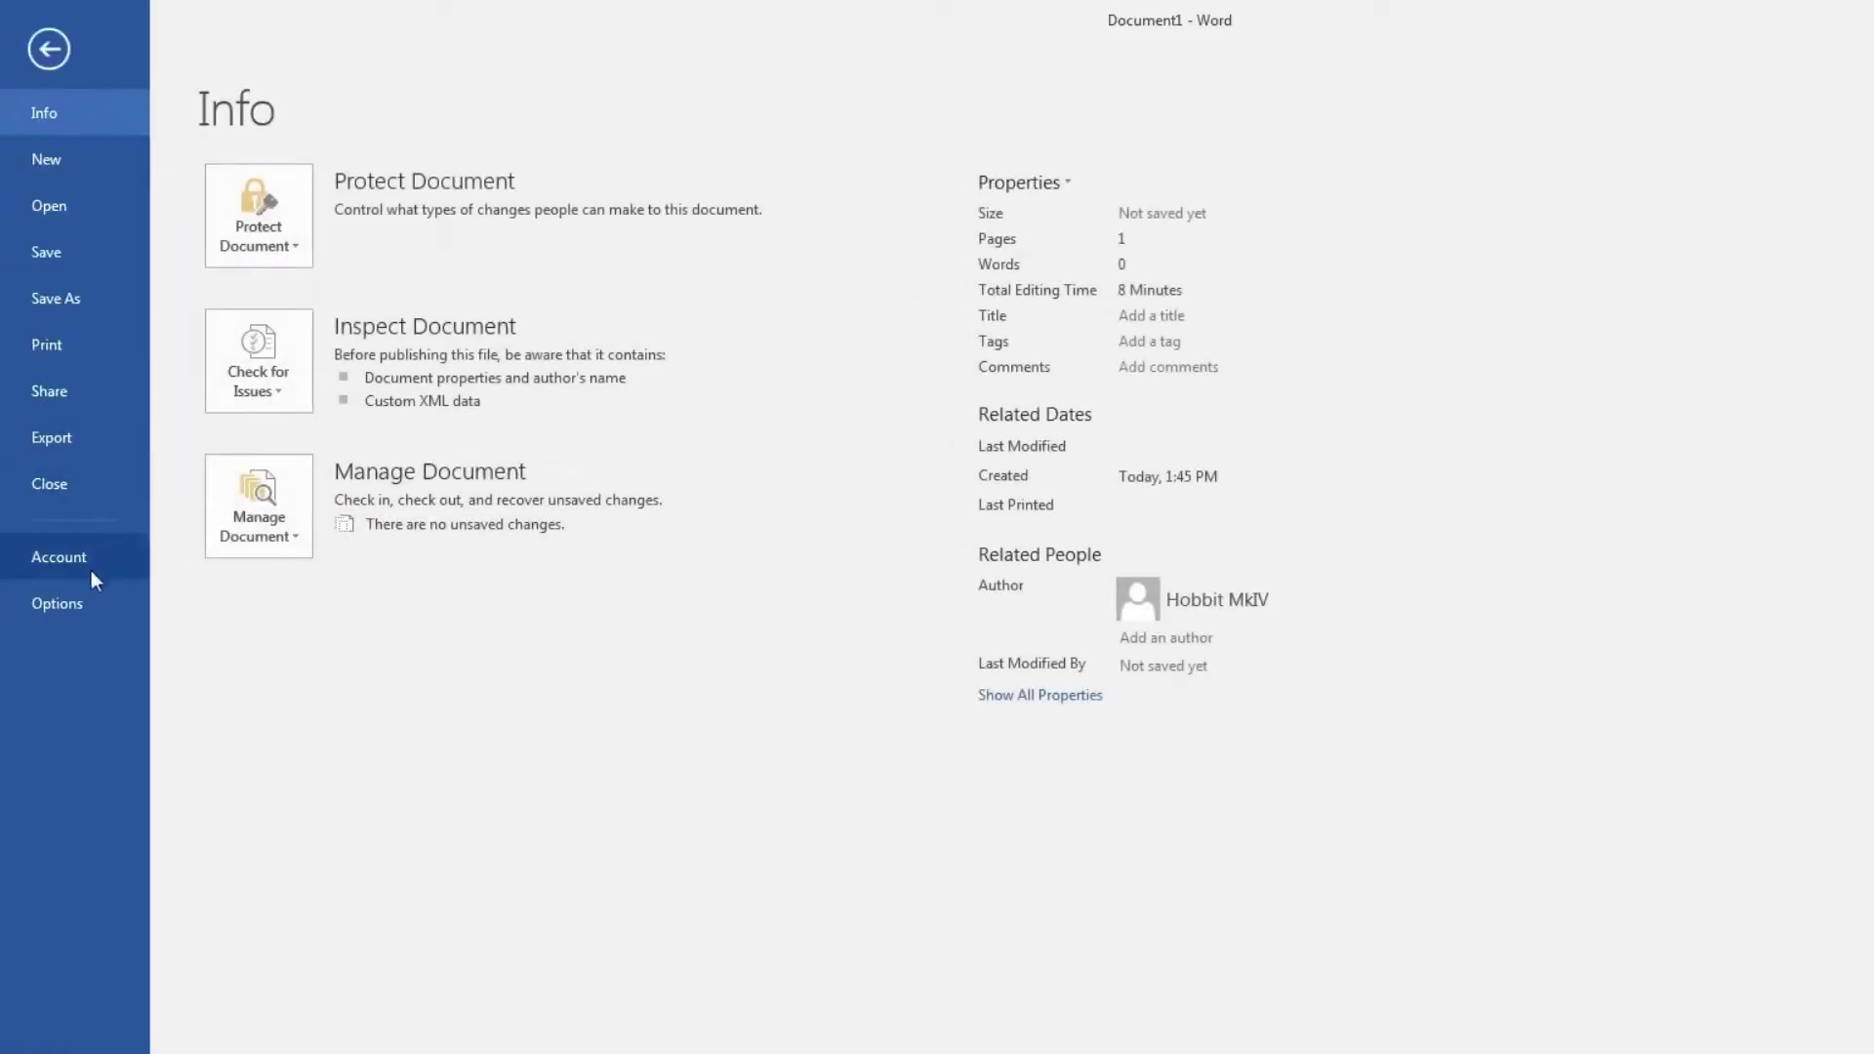
click(68, 606)
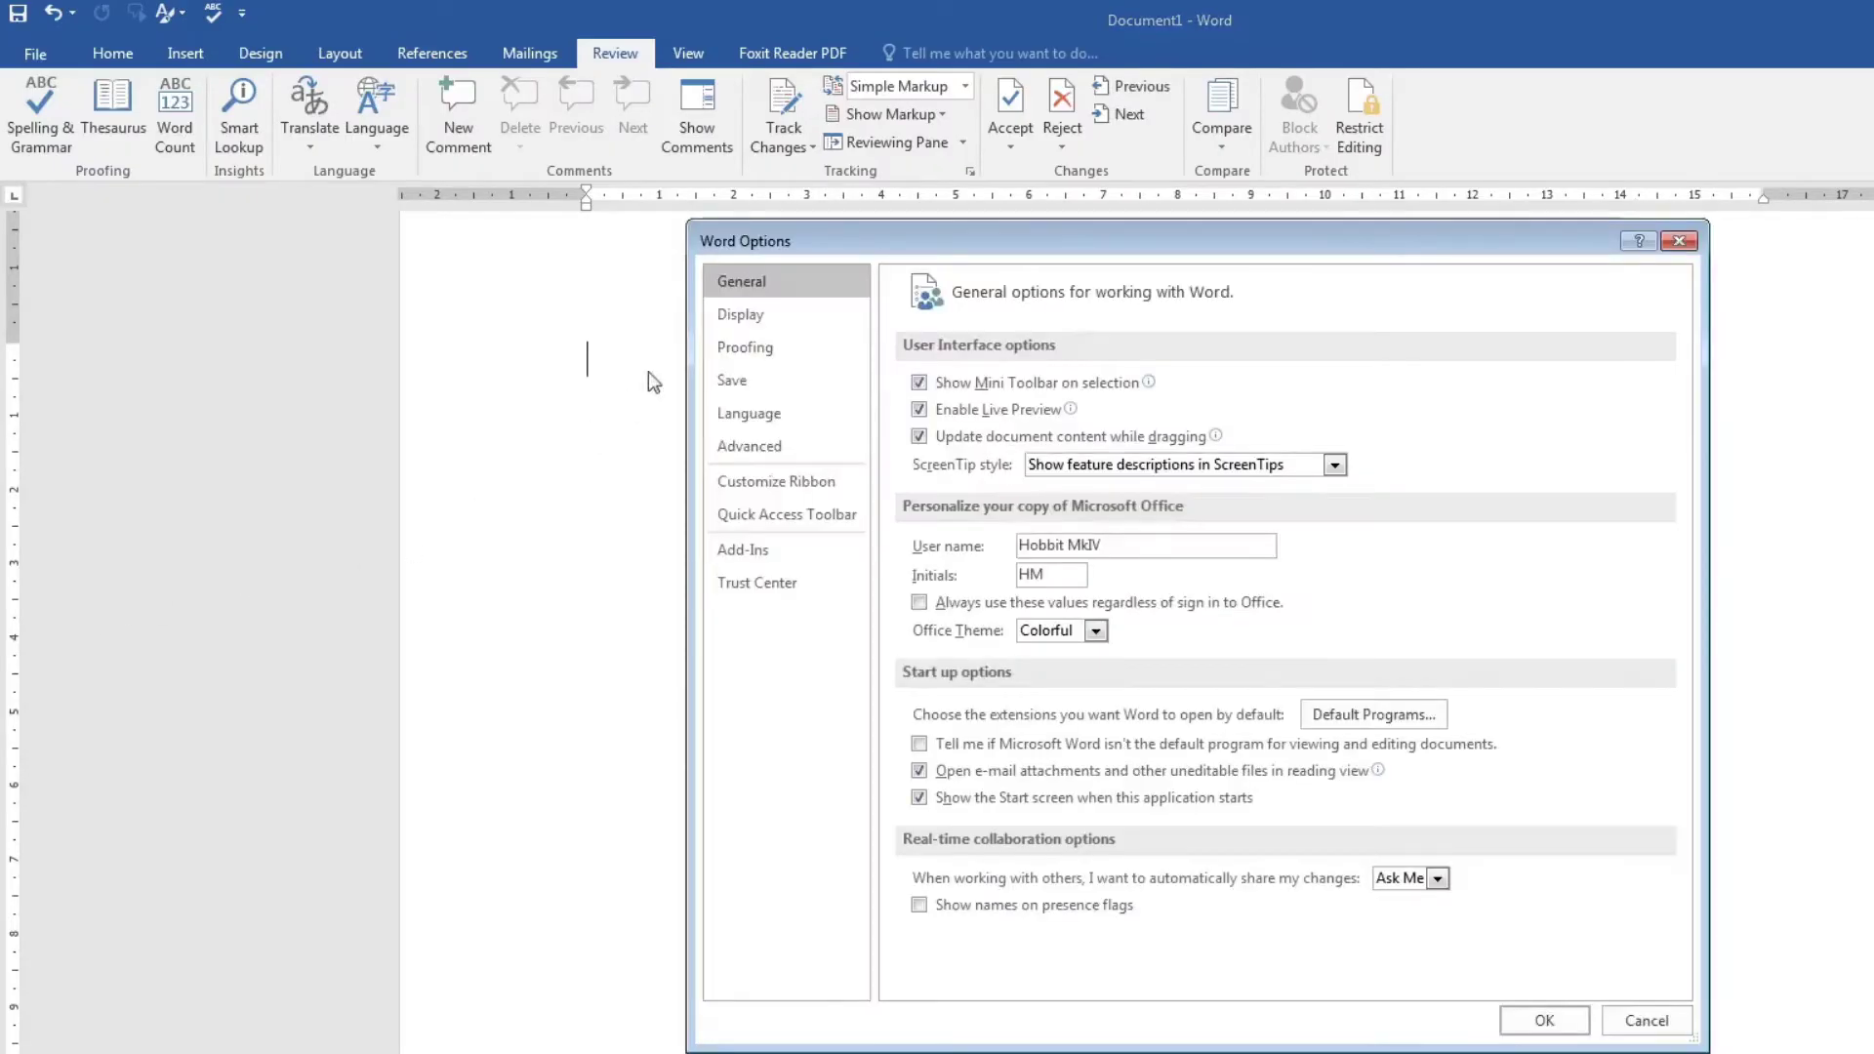
click(1097, 632)
click(1084, 672)
click(1572, 1025)
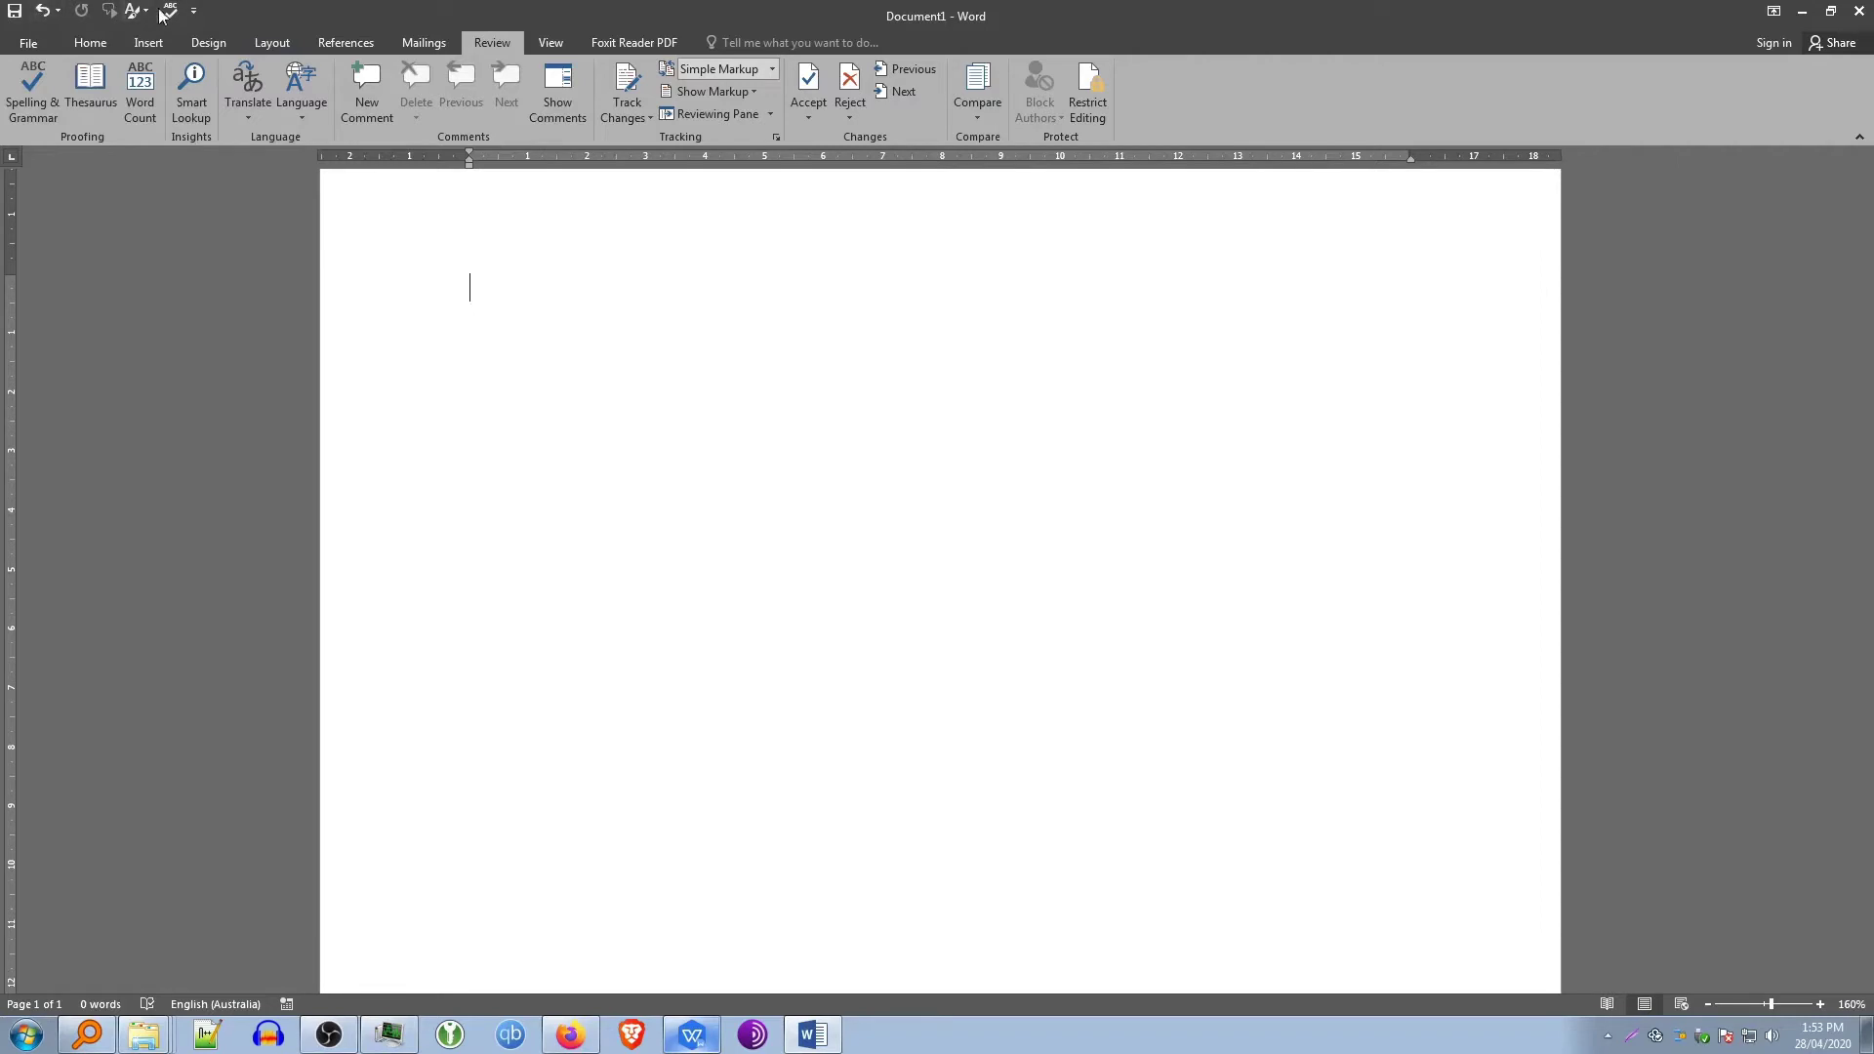
View the Home, Insert and Design ribbon commands and return to the Home commands
click(90, 44)
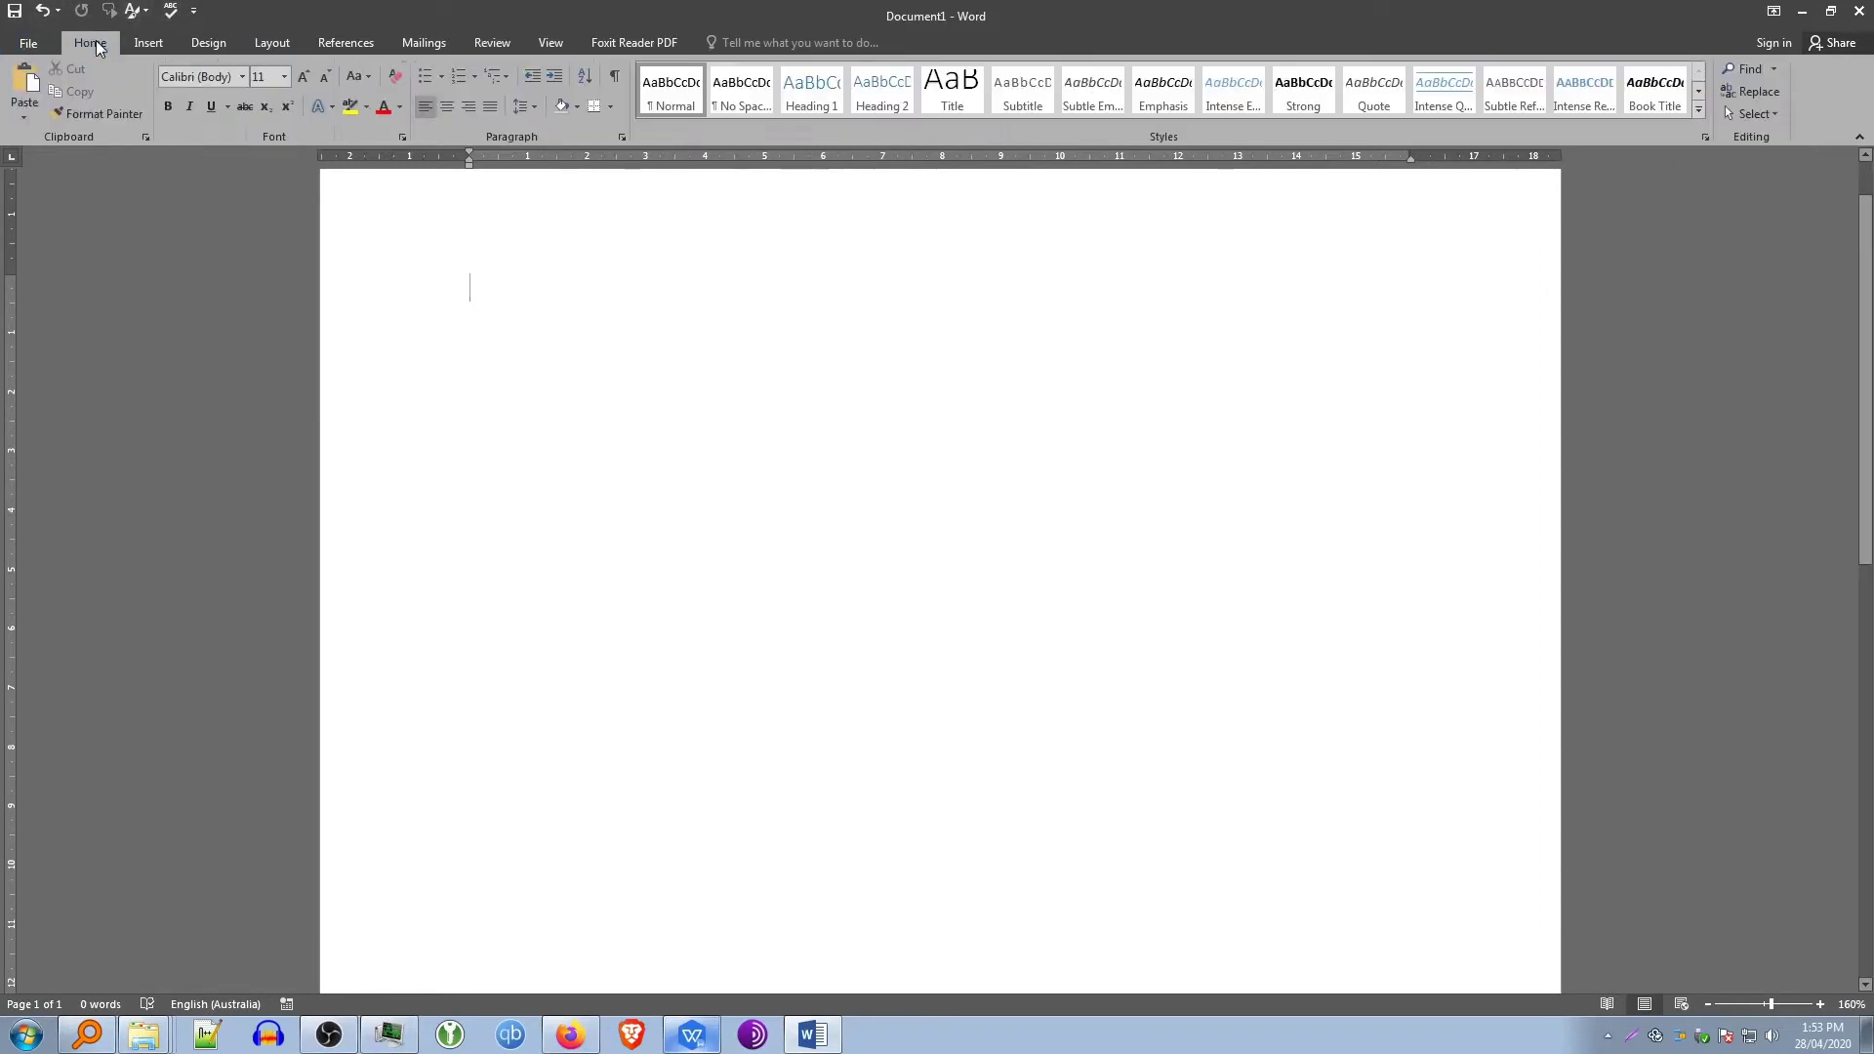
click(161, 44)
click(209, 42)
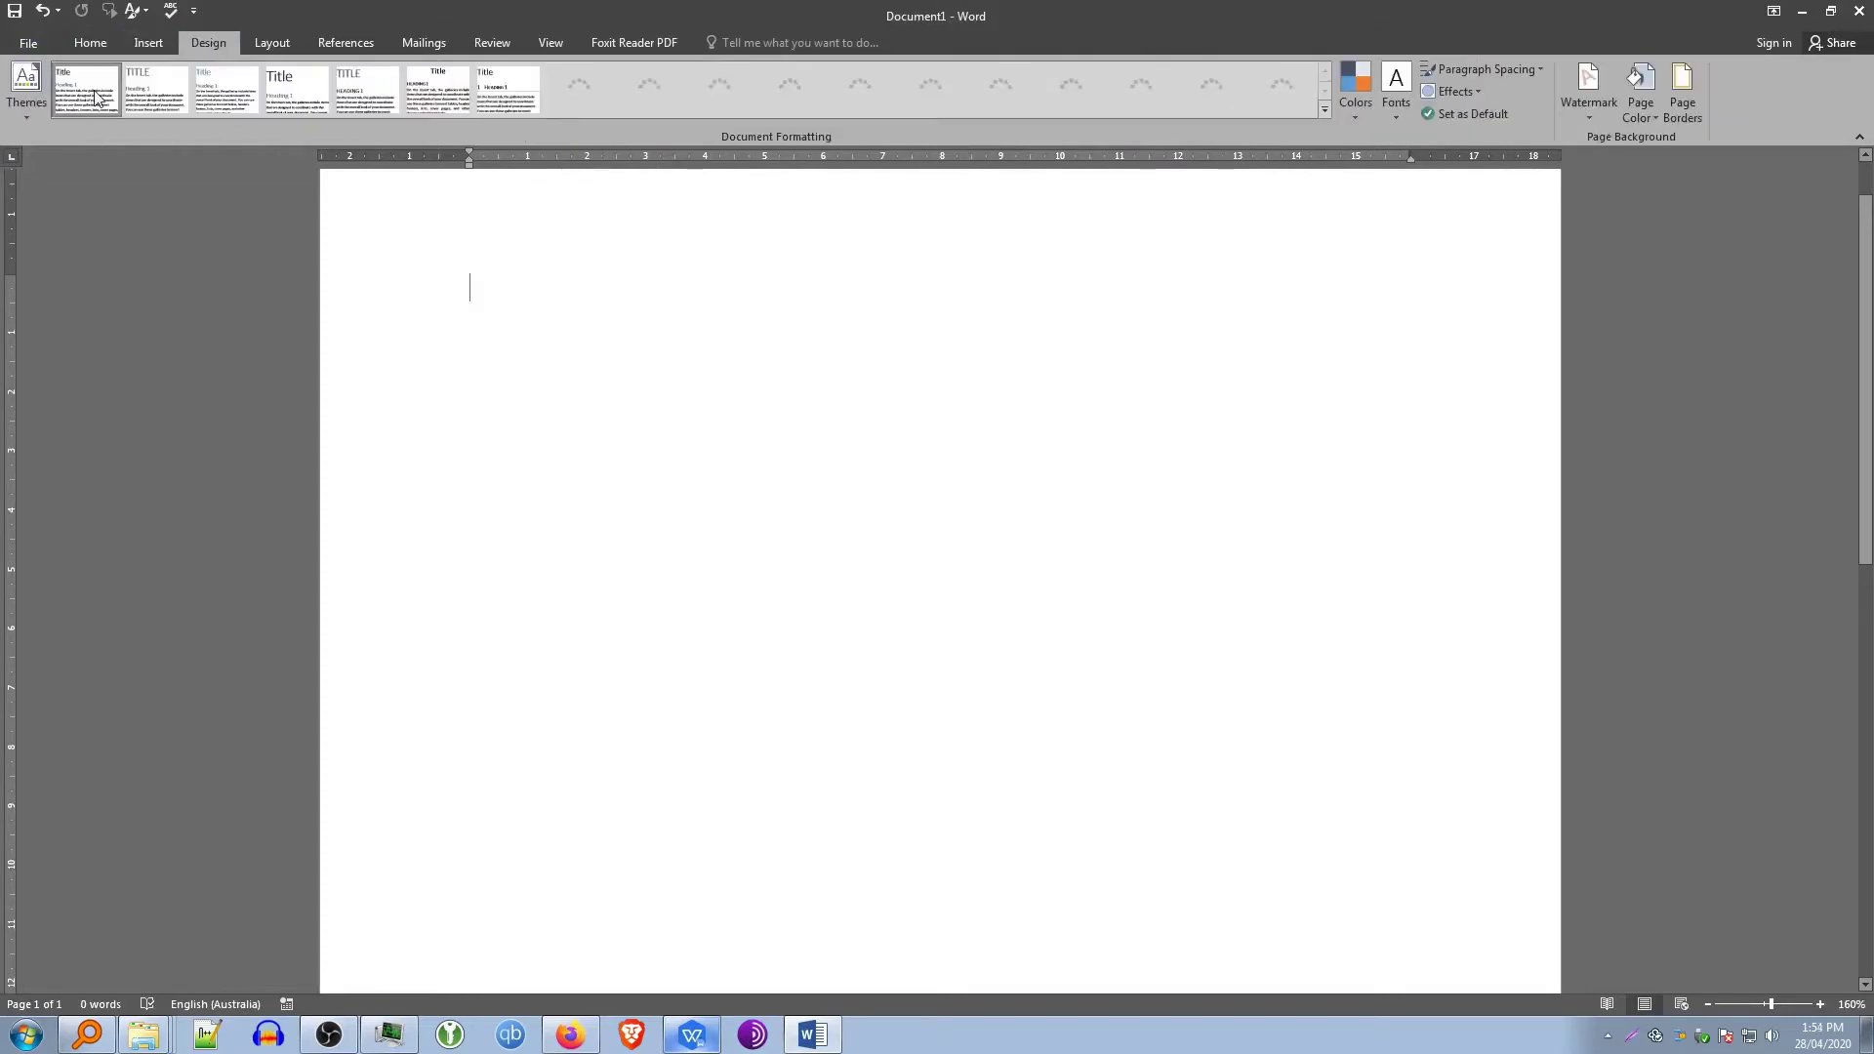
click(93, 44)
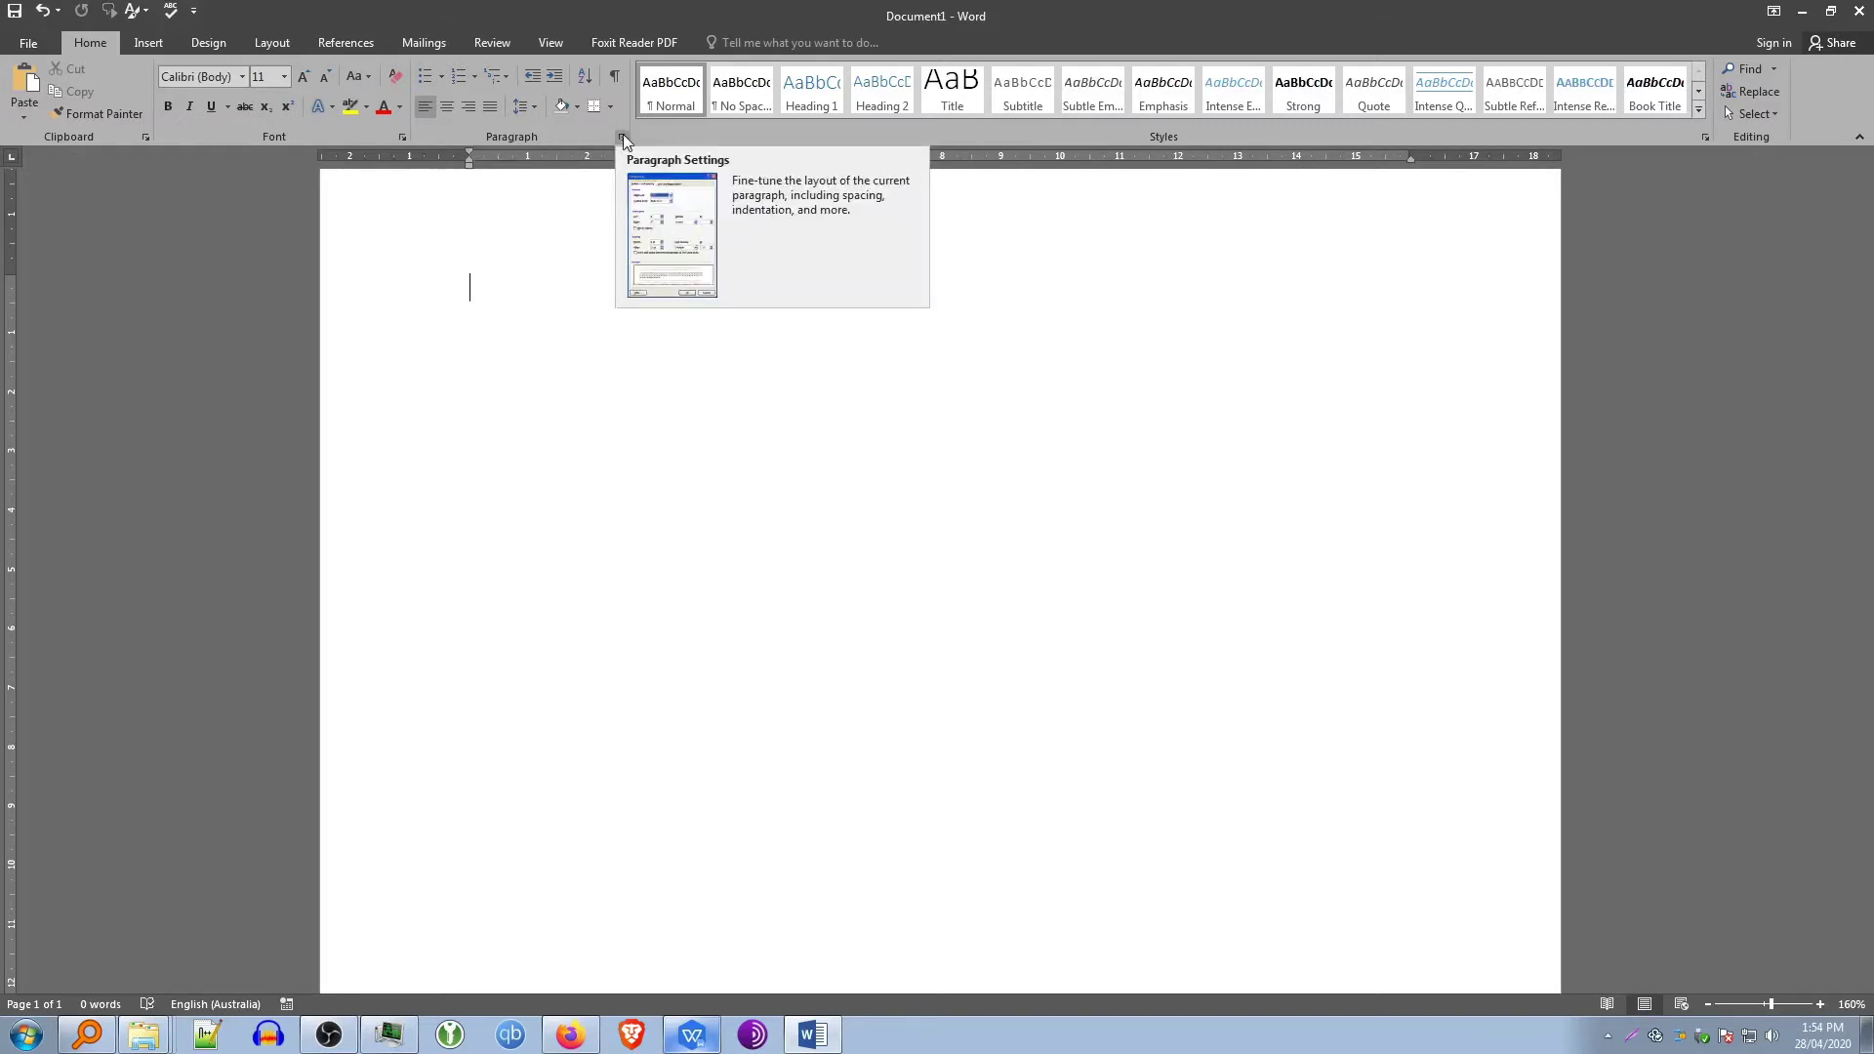
View the full Font settings dialog from the Font group, move it aside, and close it without changes
click(403, 138)
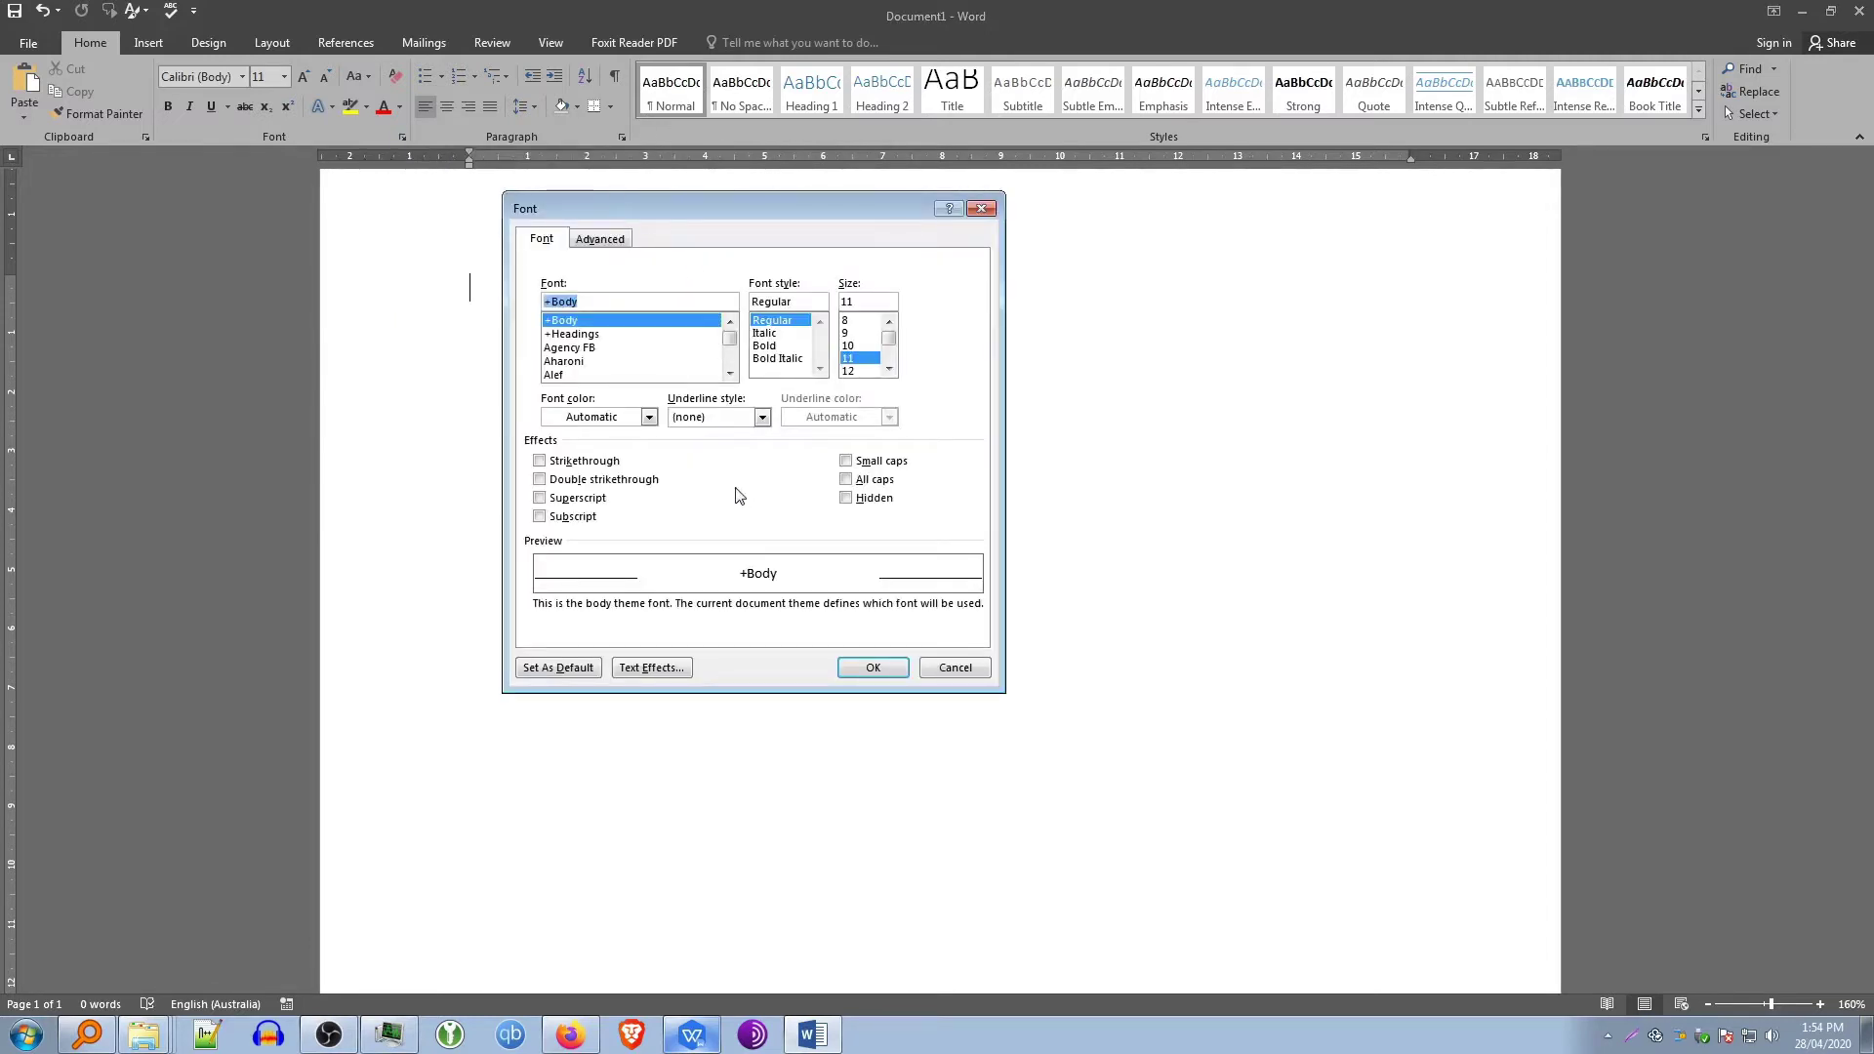
drag(720, 200, 861, 202)
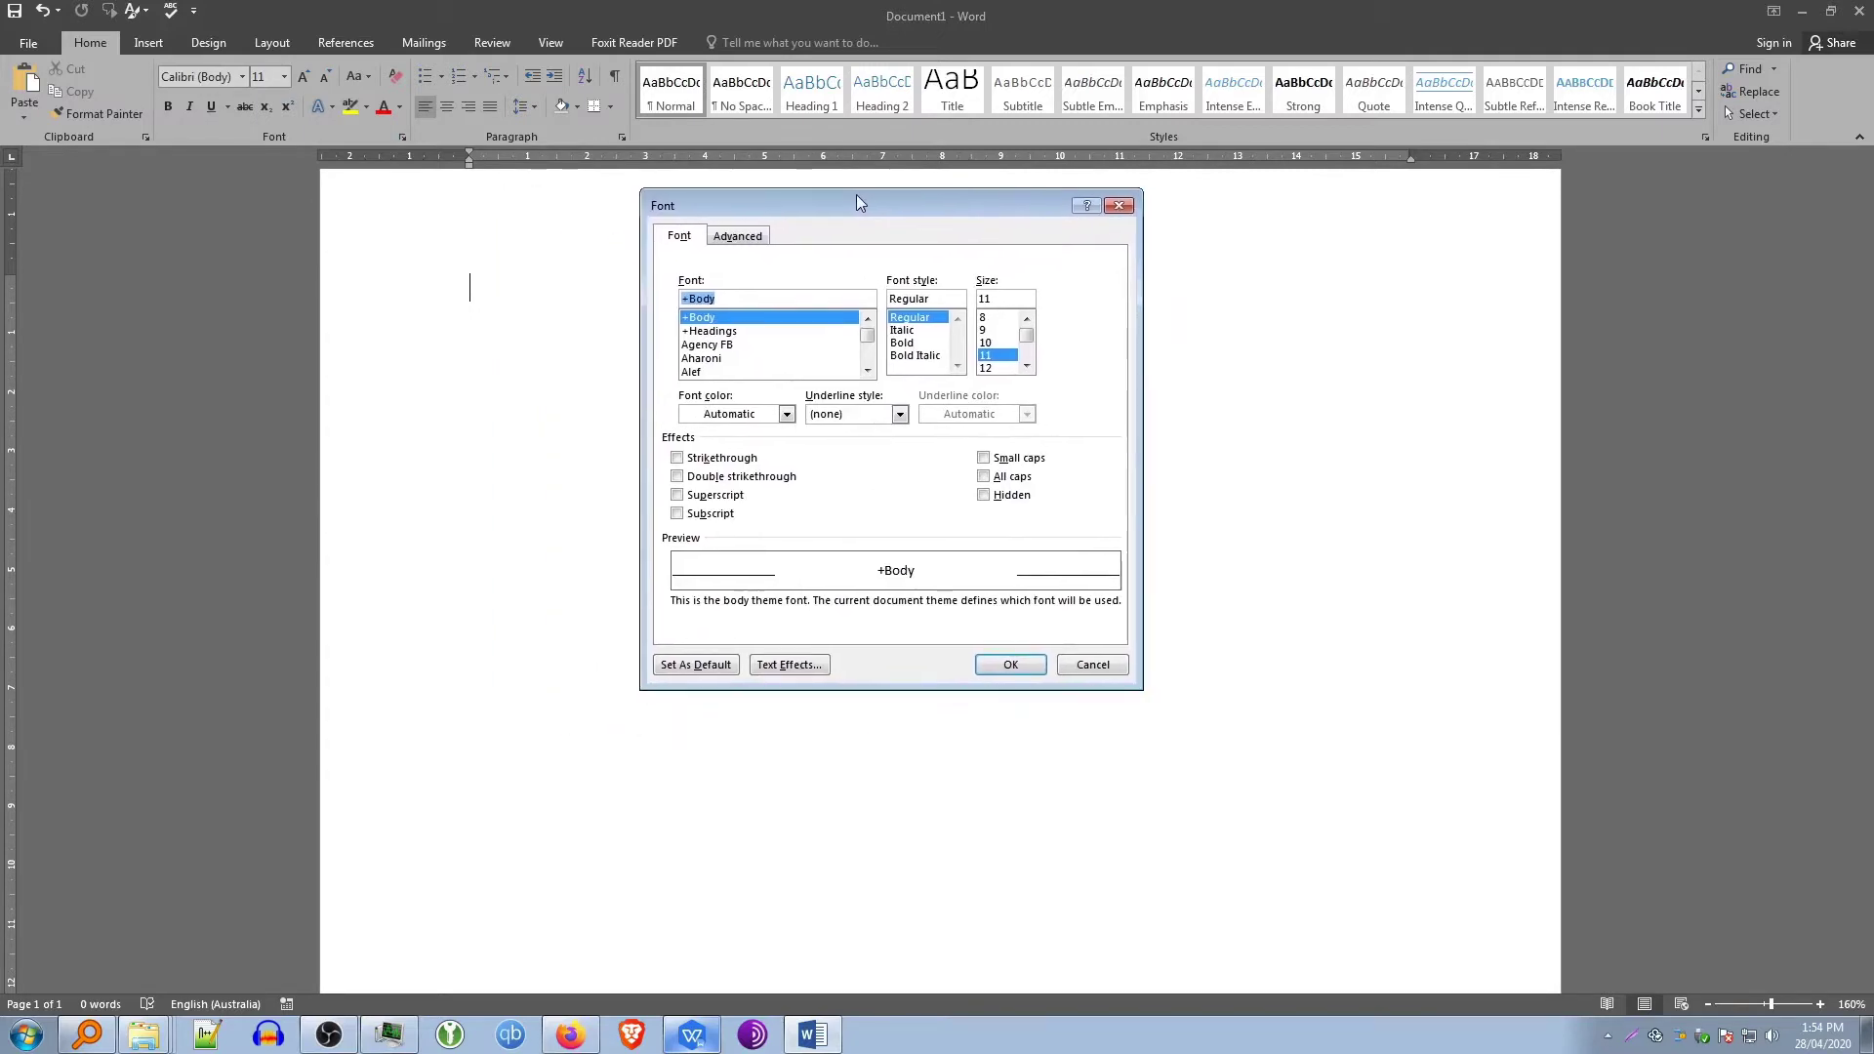
click(1089, 670)
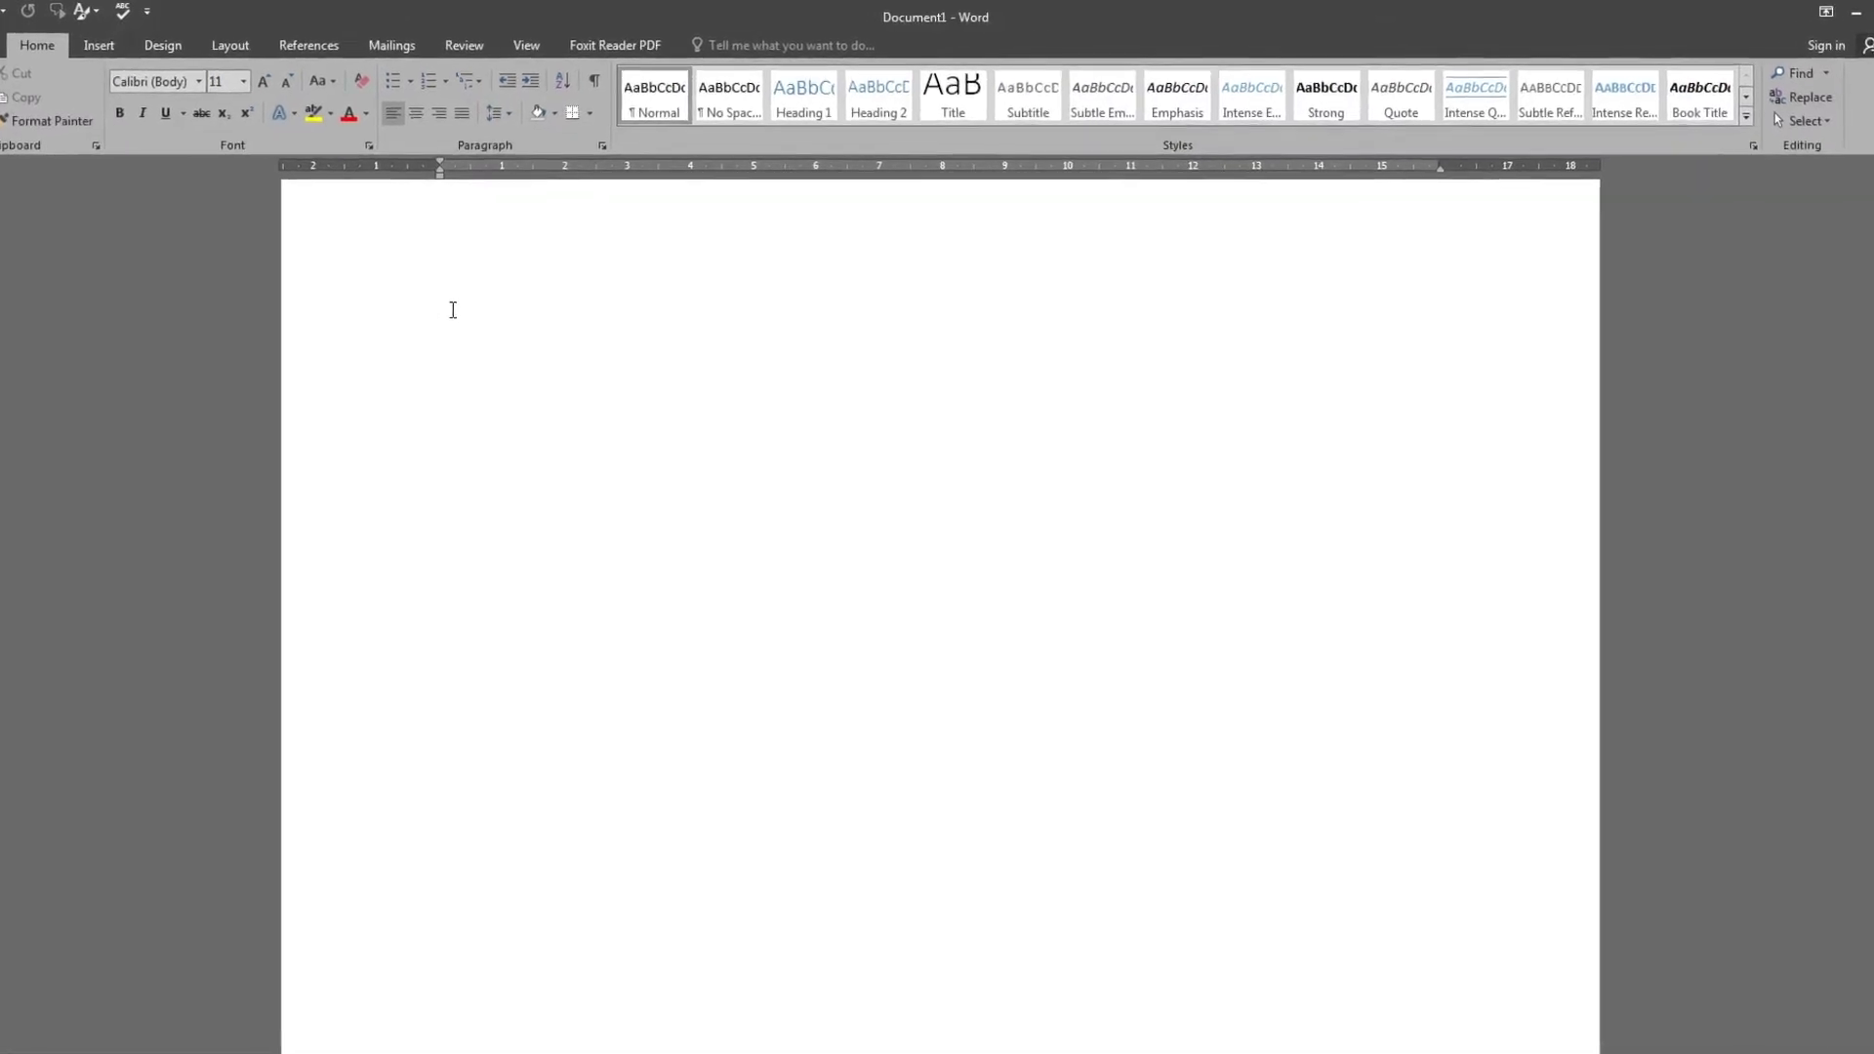
Write "The quick brown fox jumps over the lazy dog." as the document's first paragraph and begin a new paragraph
text(The quic)
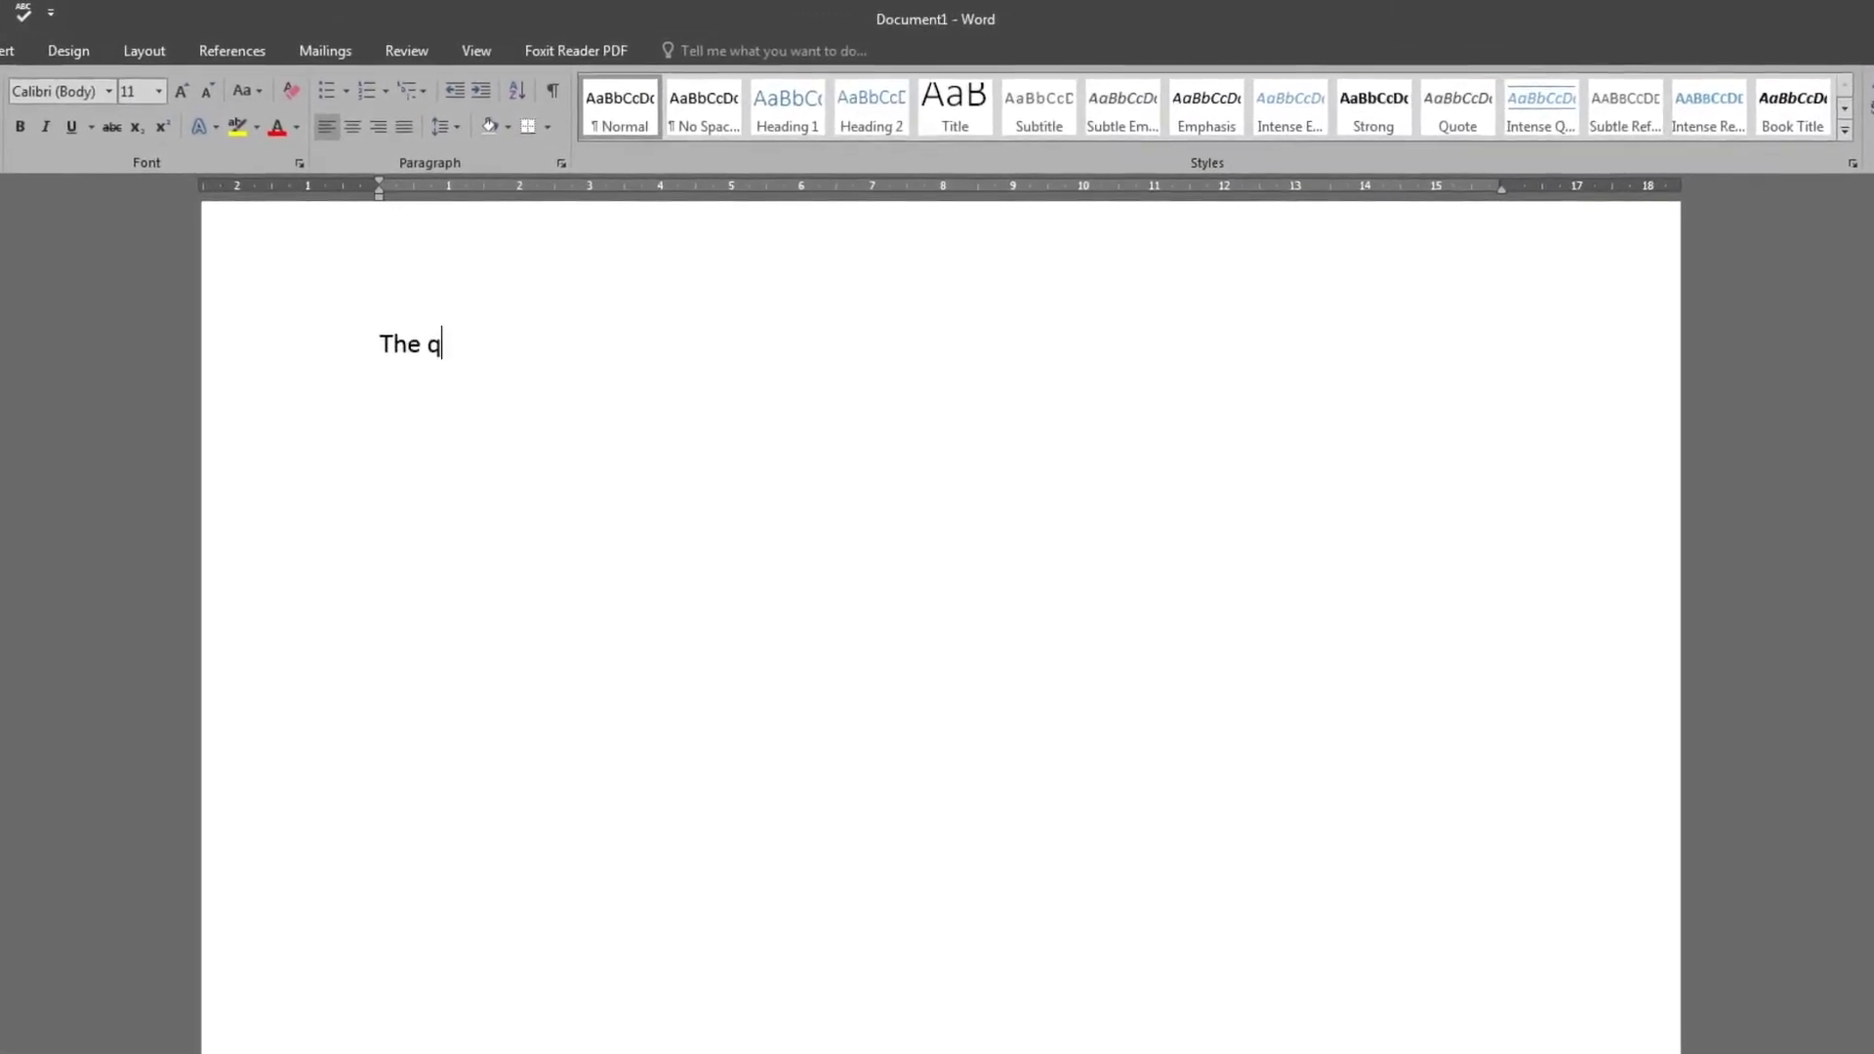
text(k brown fox)
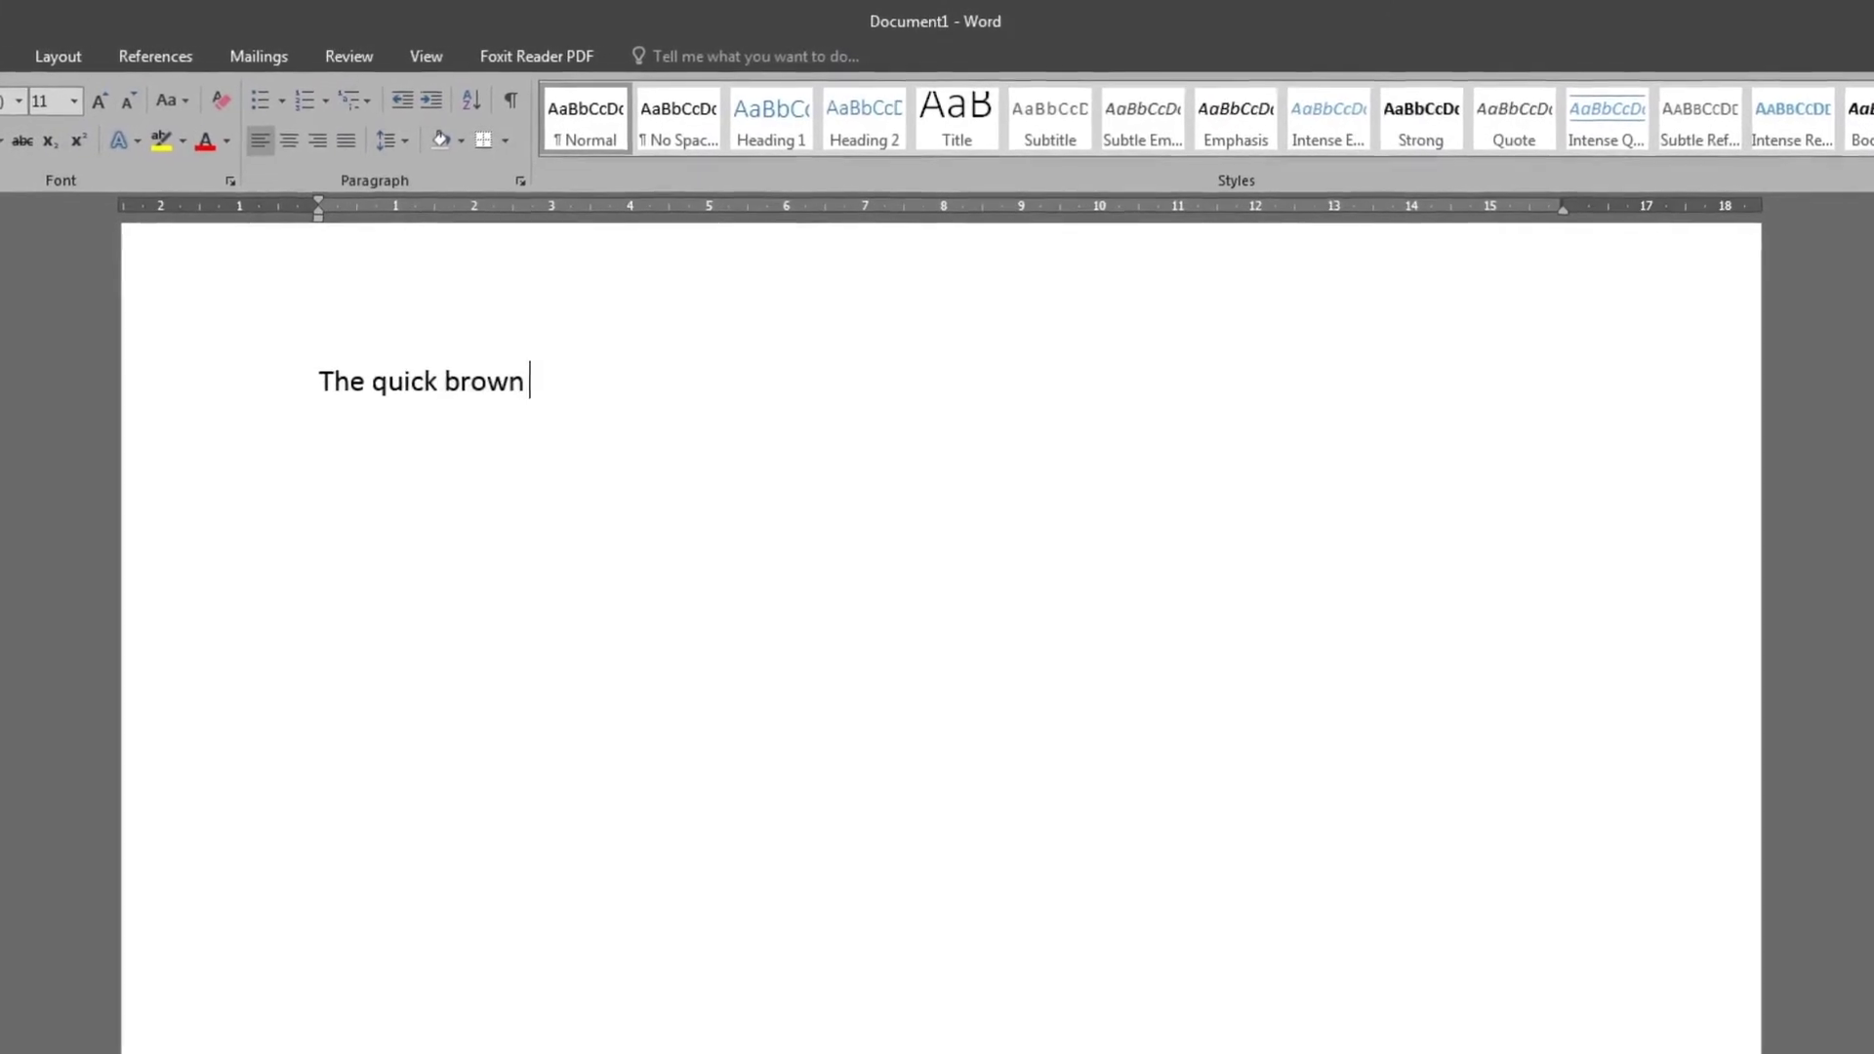
text( jumps over)
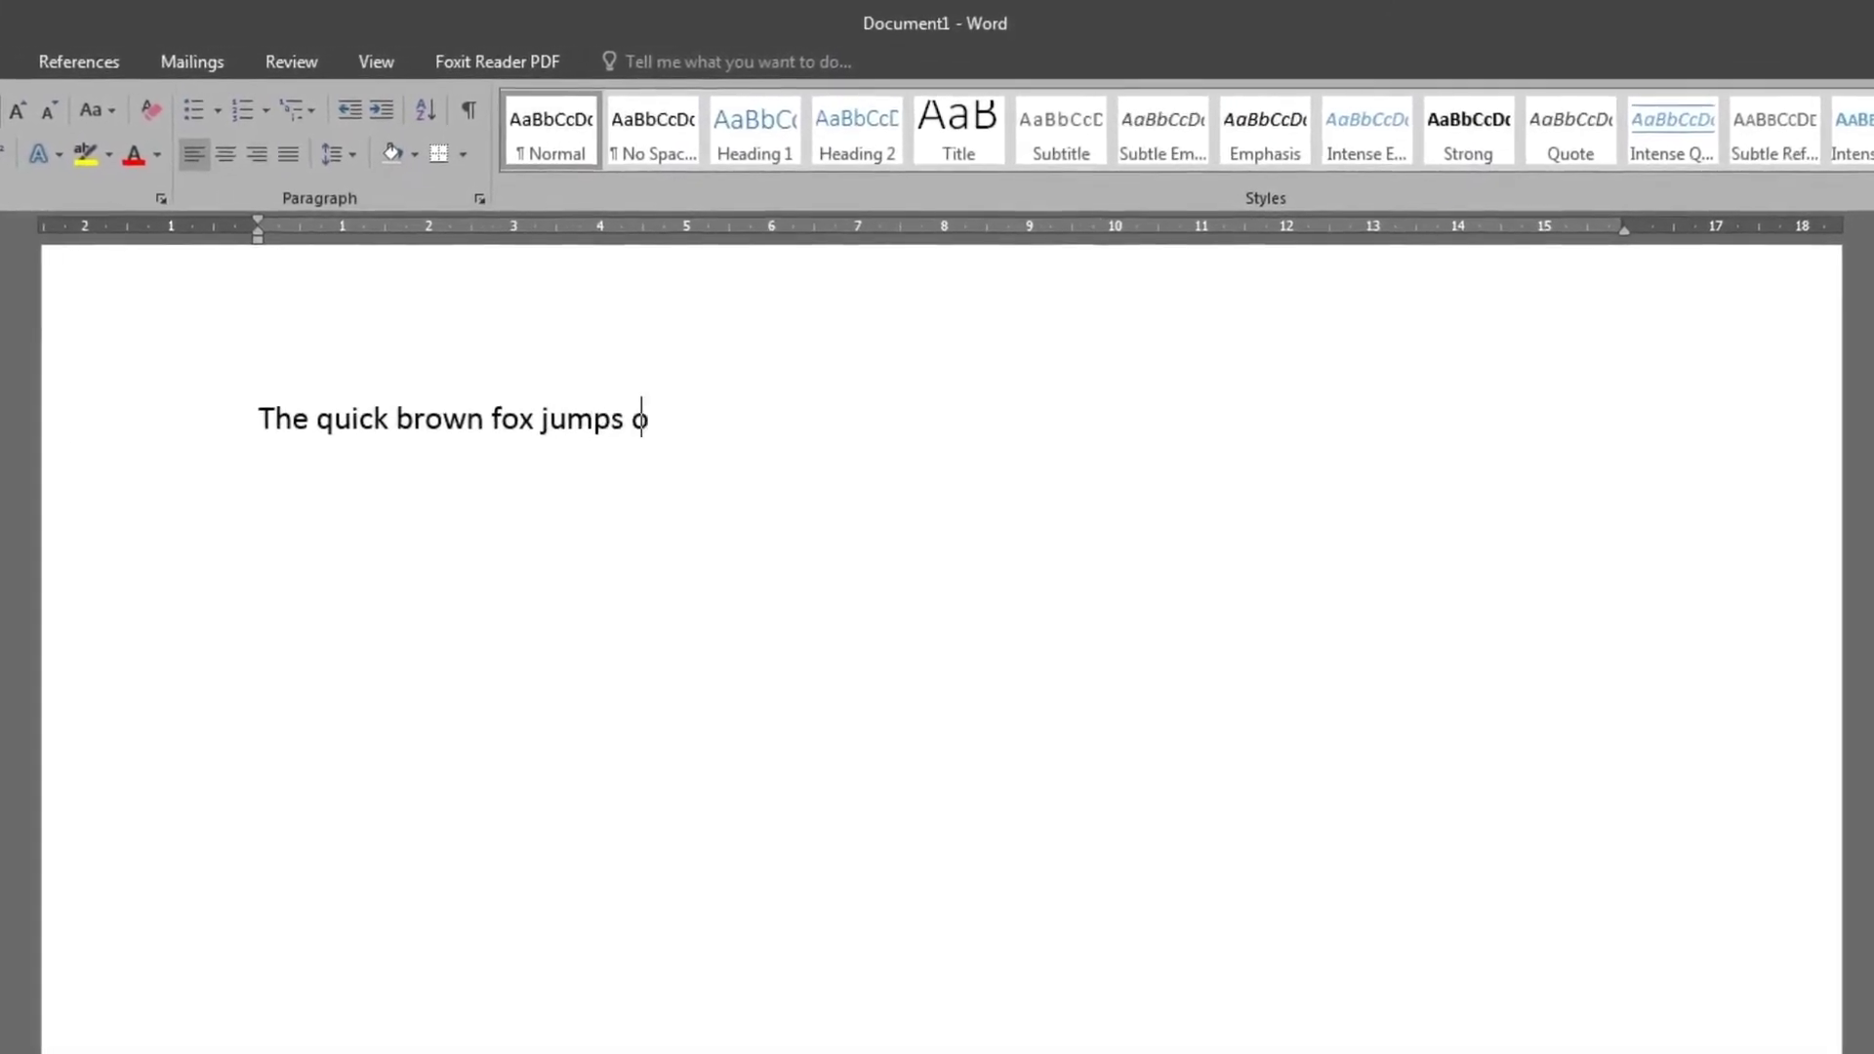
text( the lazy)
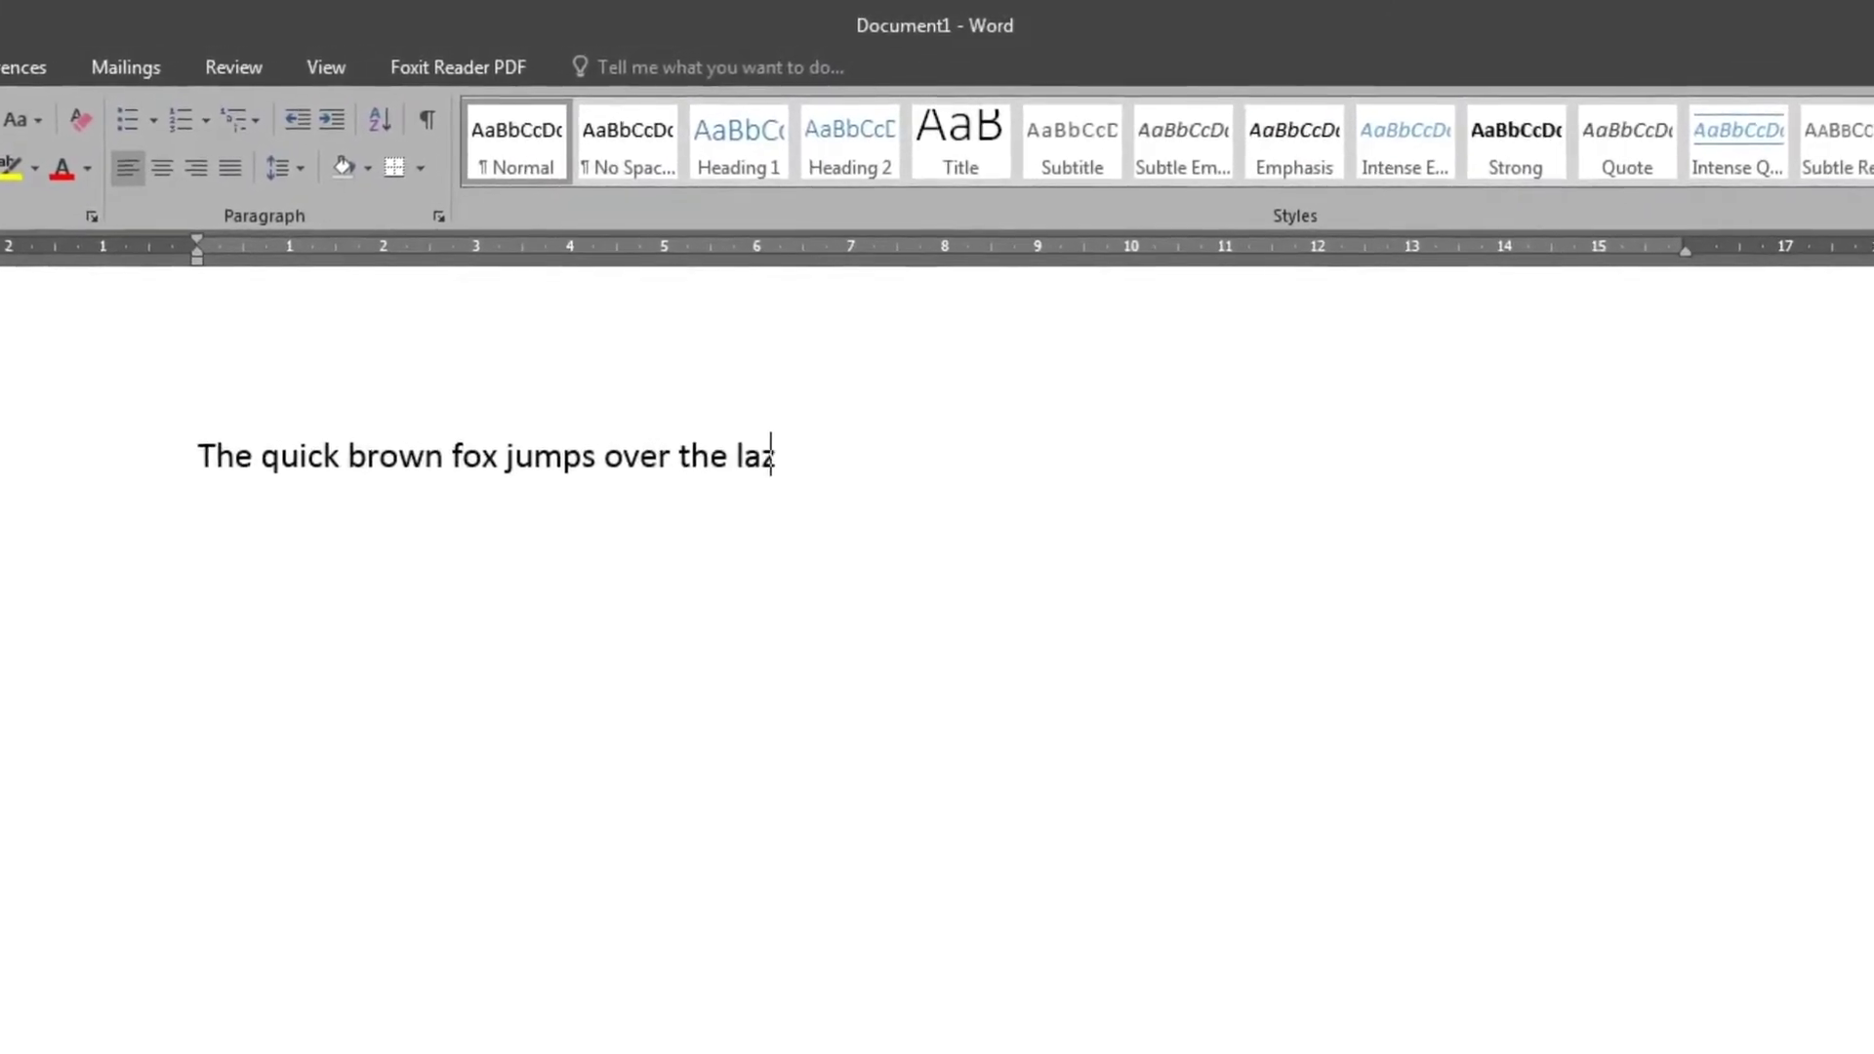
text( dog,)
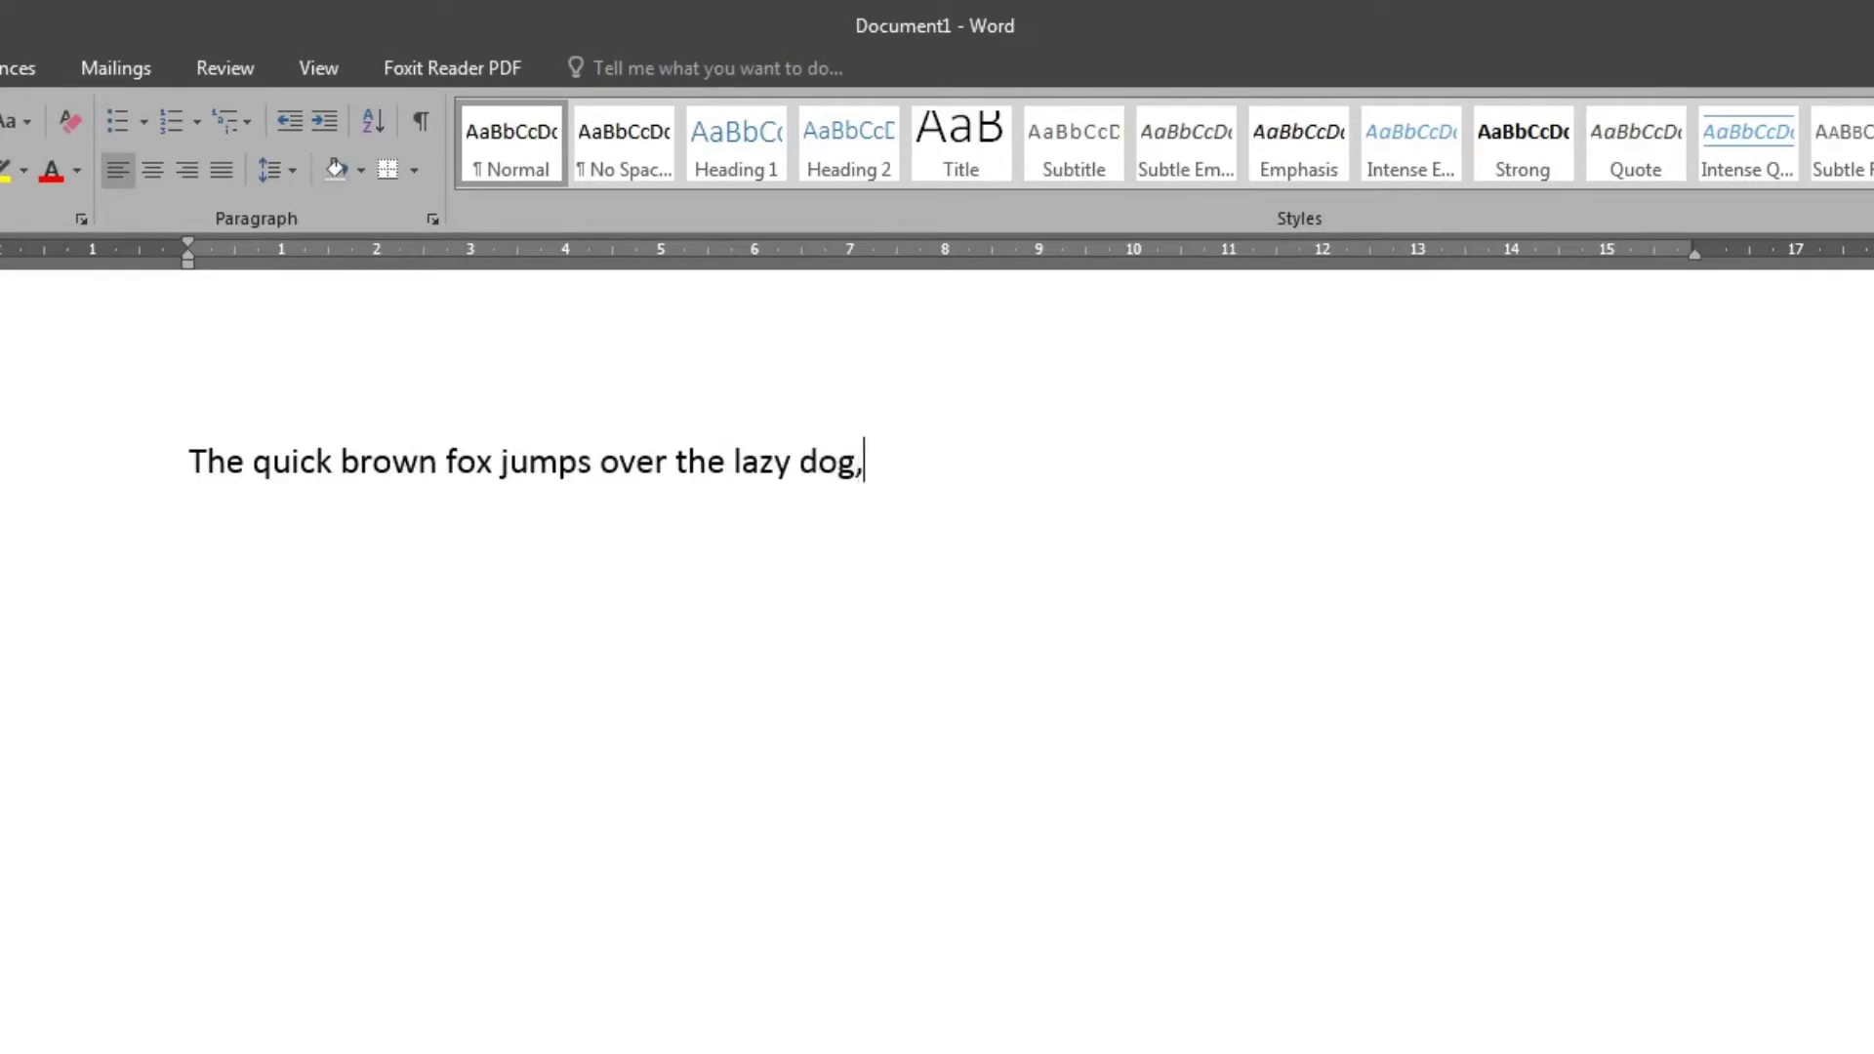
key(BackSpace)
text(.)
key(Return)
Write "The quick brown fox jumps over the lazy dog." again as the second paragraph and begin another one
text(The qu)
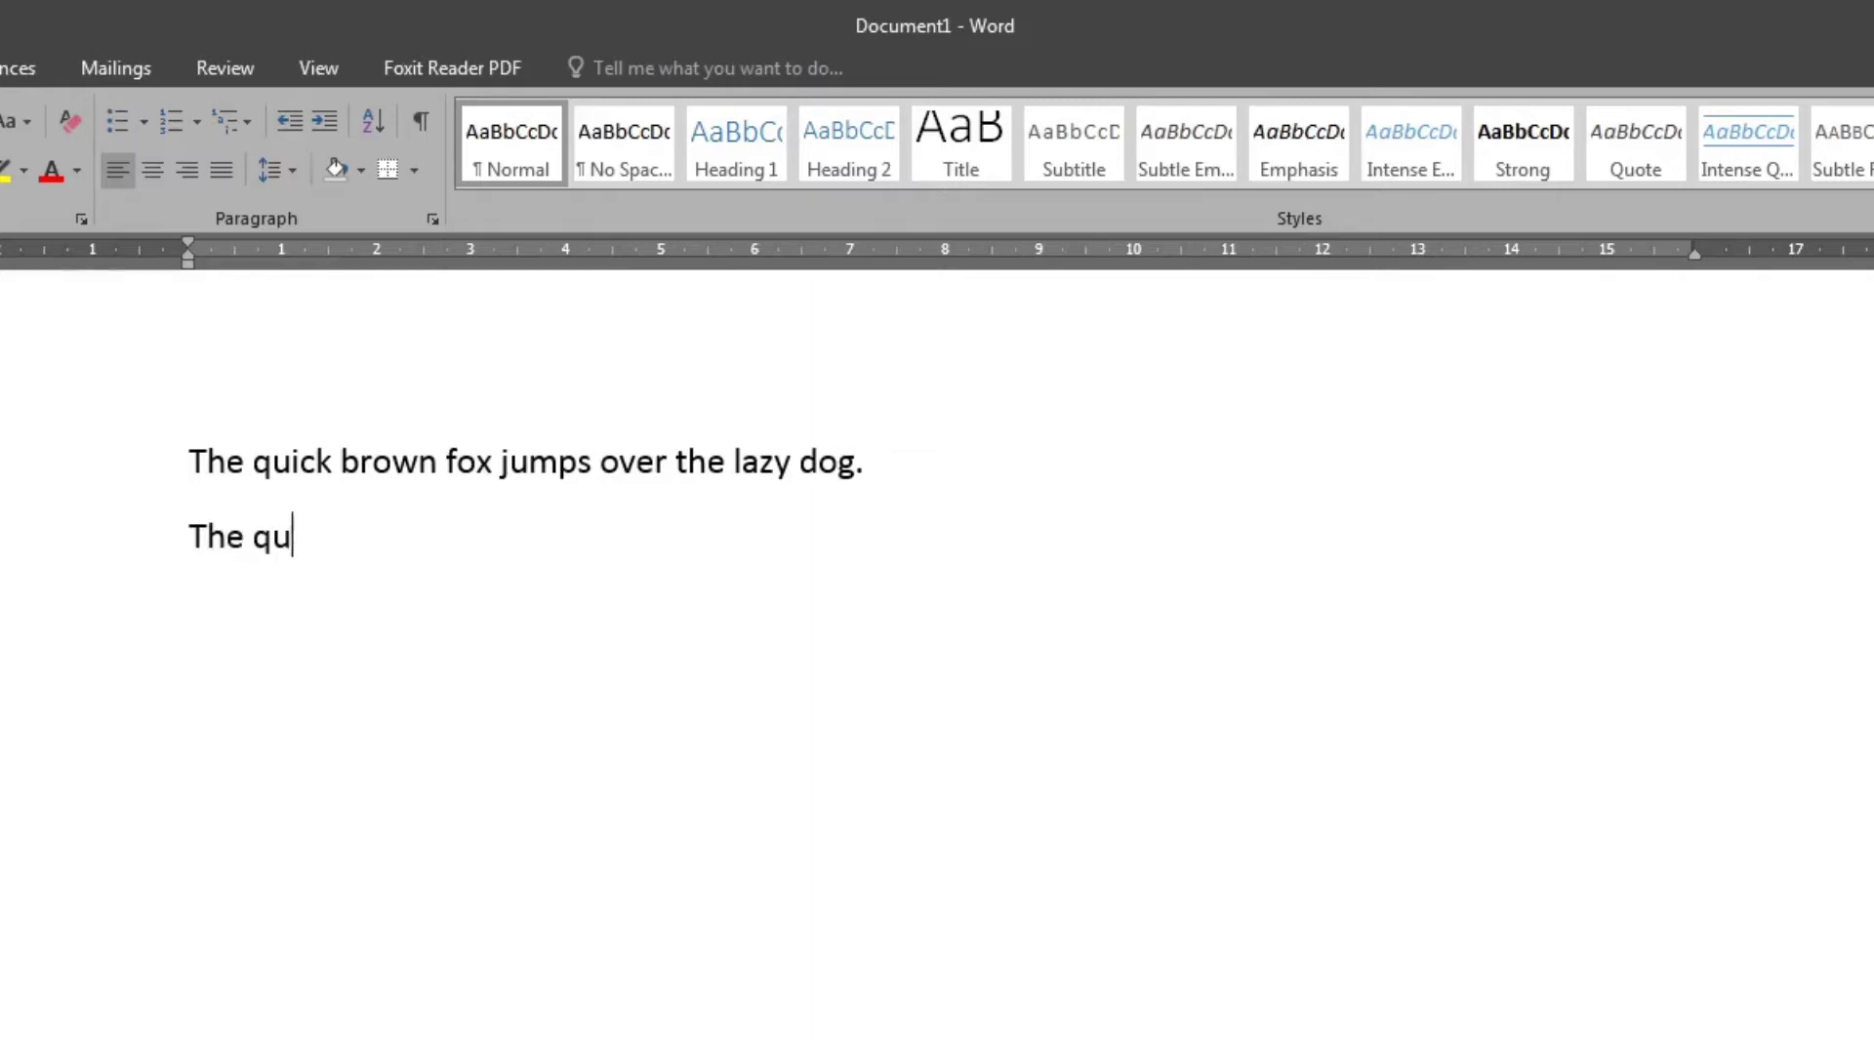
text(ick brown fox ju)
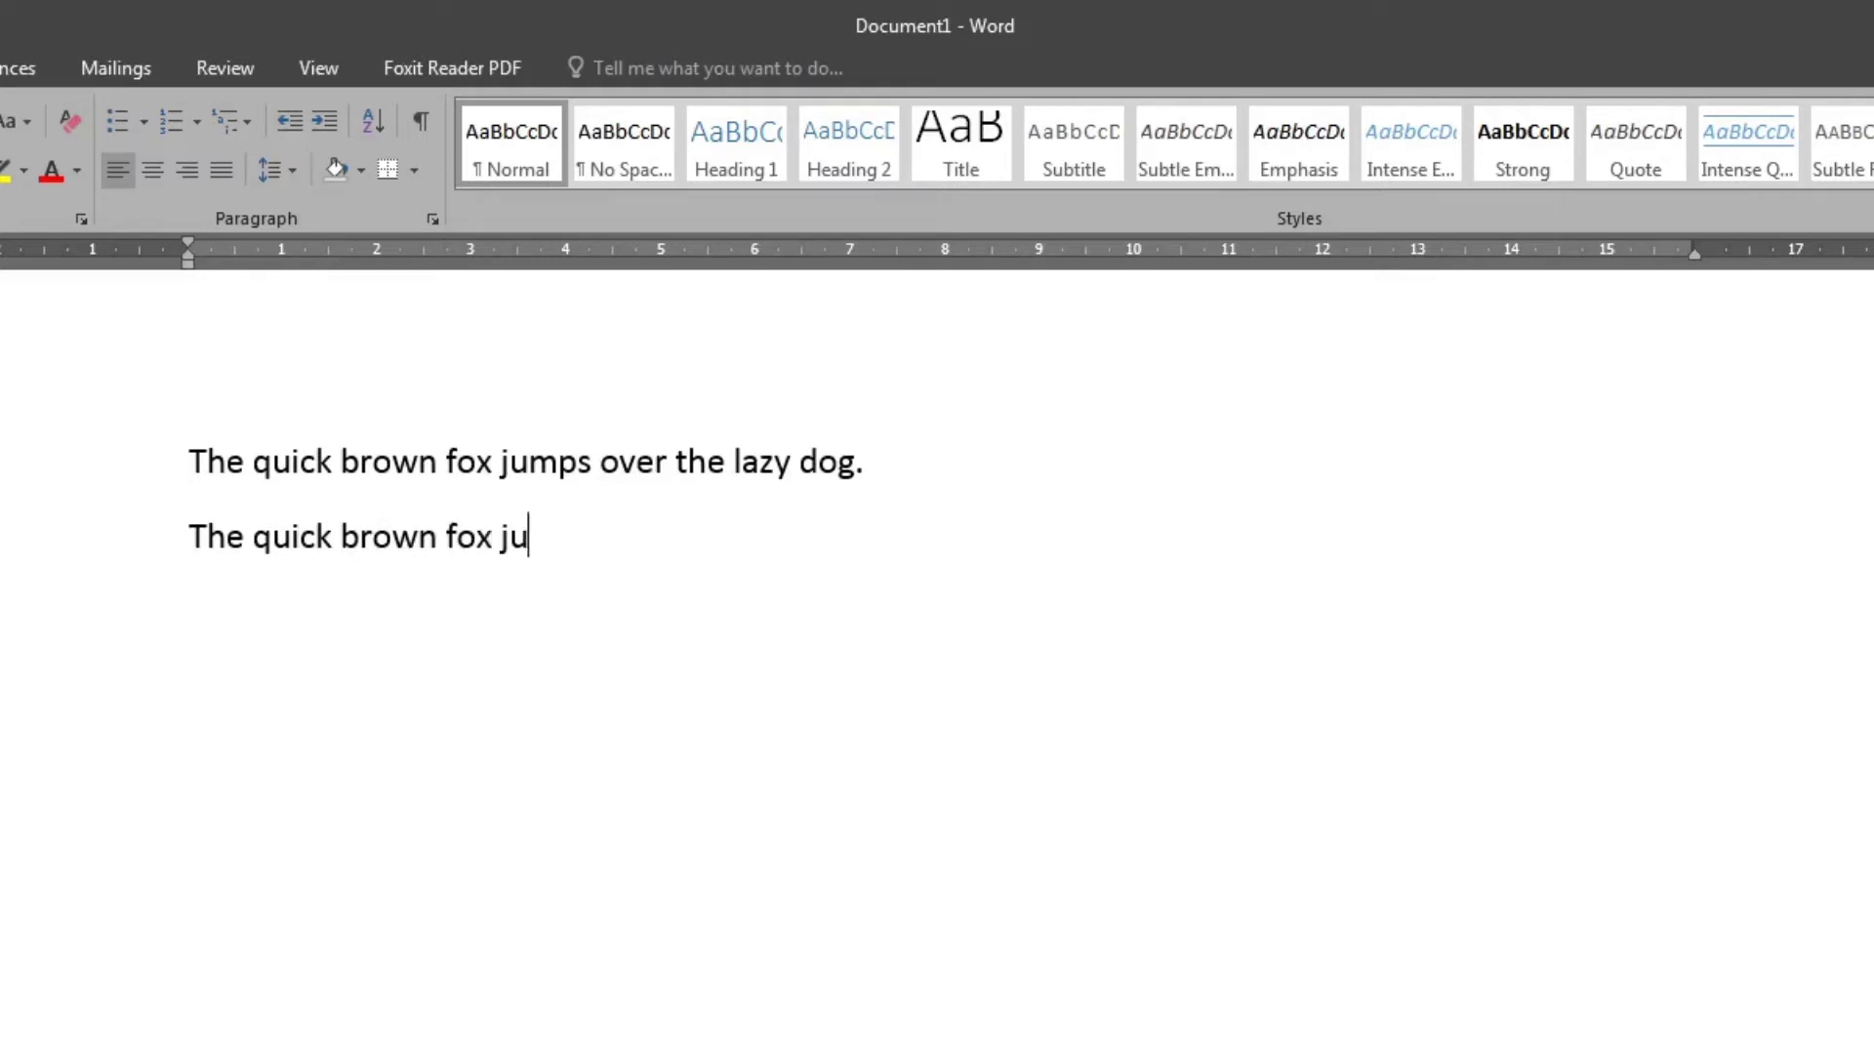
text(mps over the lazy )
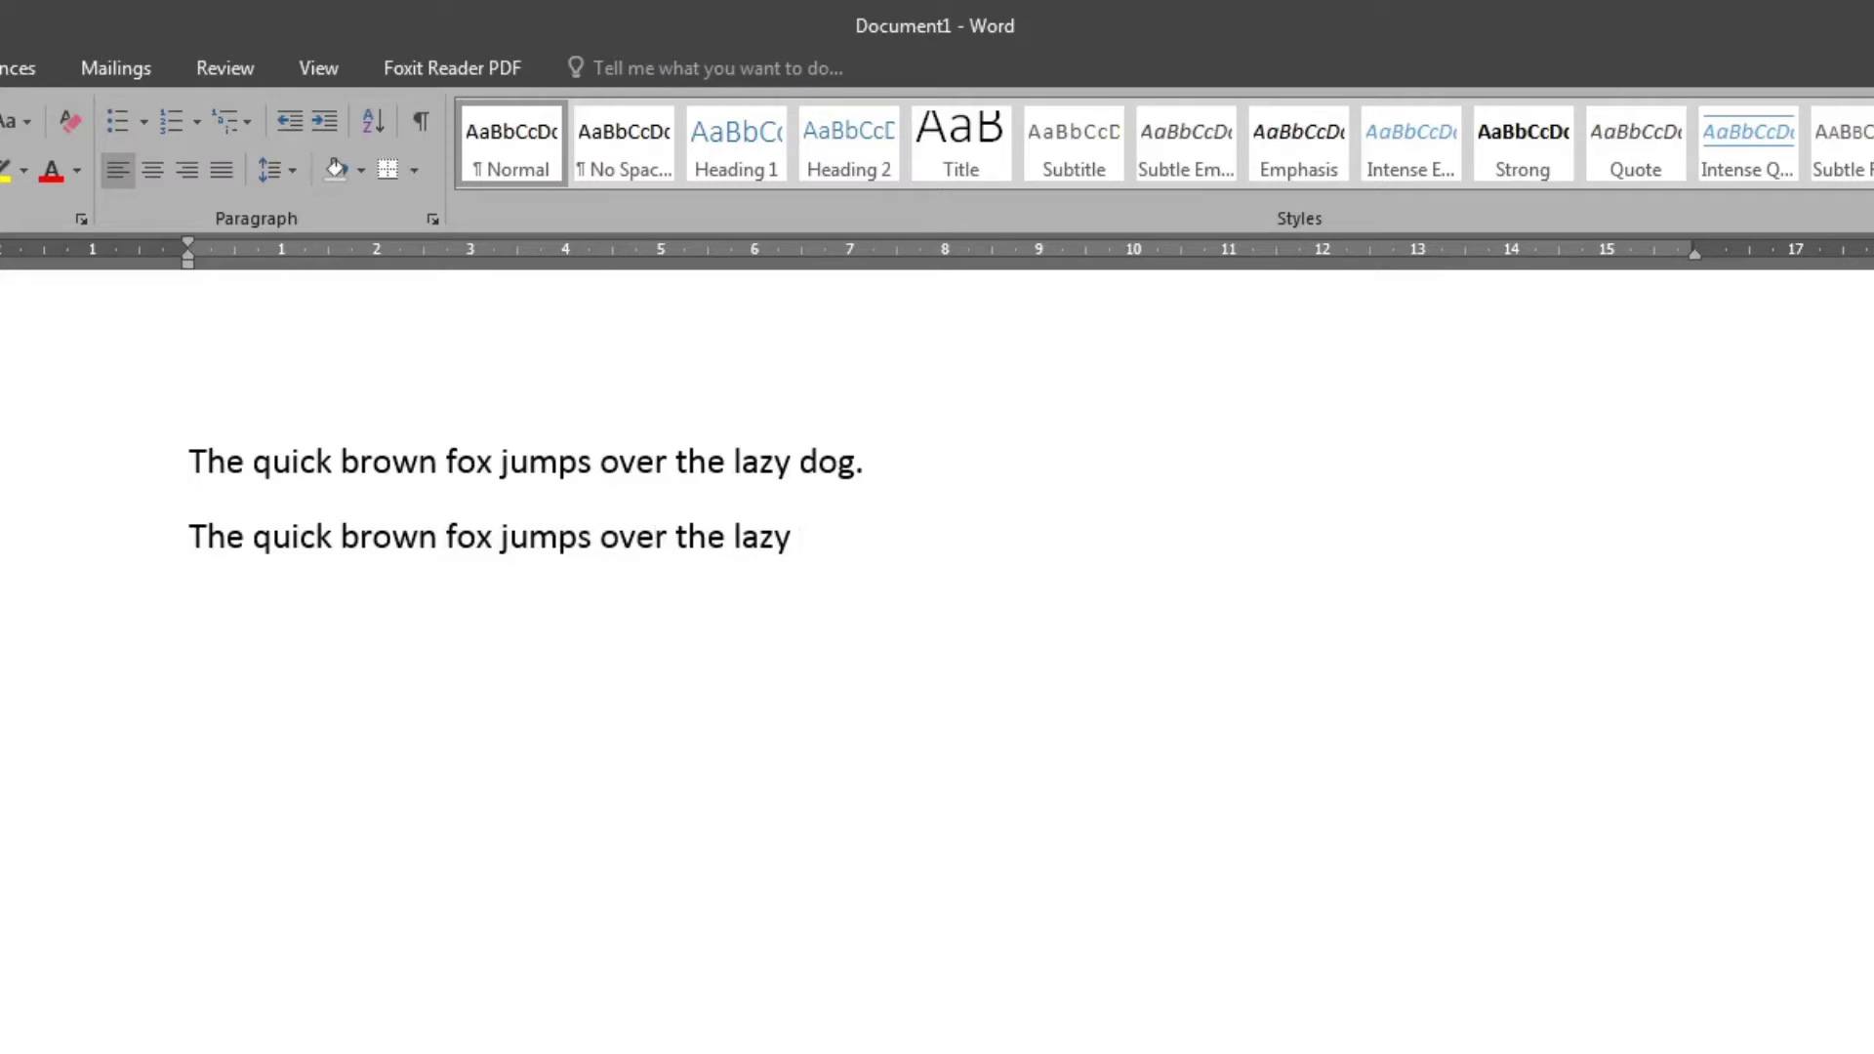
text(dog.)
key(Return)
Add the third paragraph "The quick brown fox jumps over the lazy dog." and begin a fourth one
text(The q)
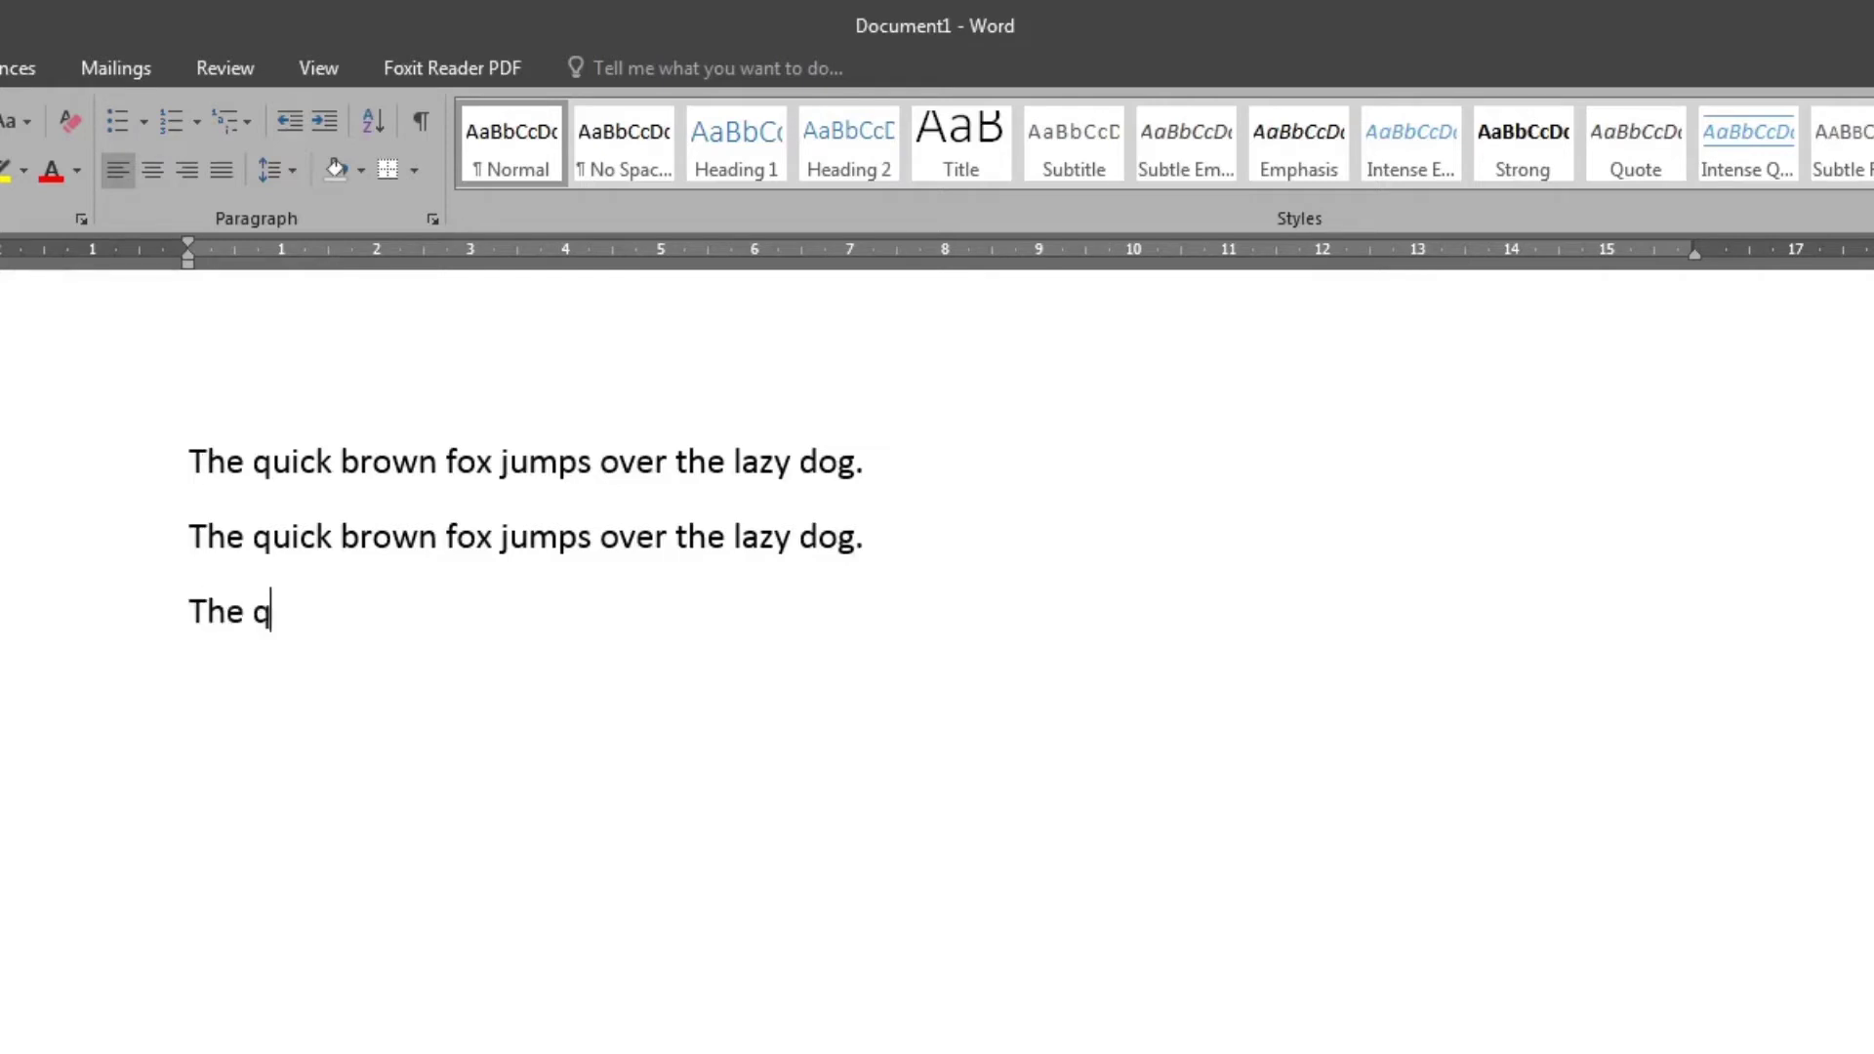
text(uick brown)
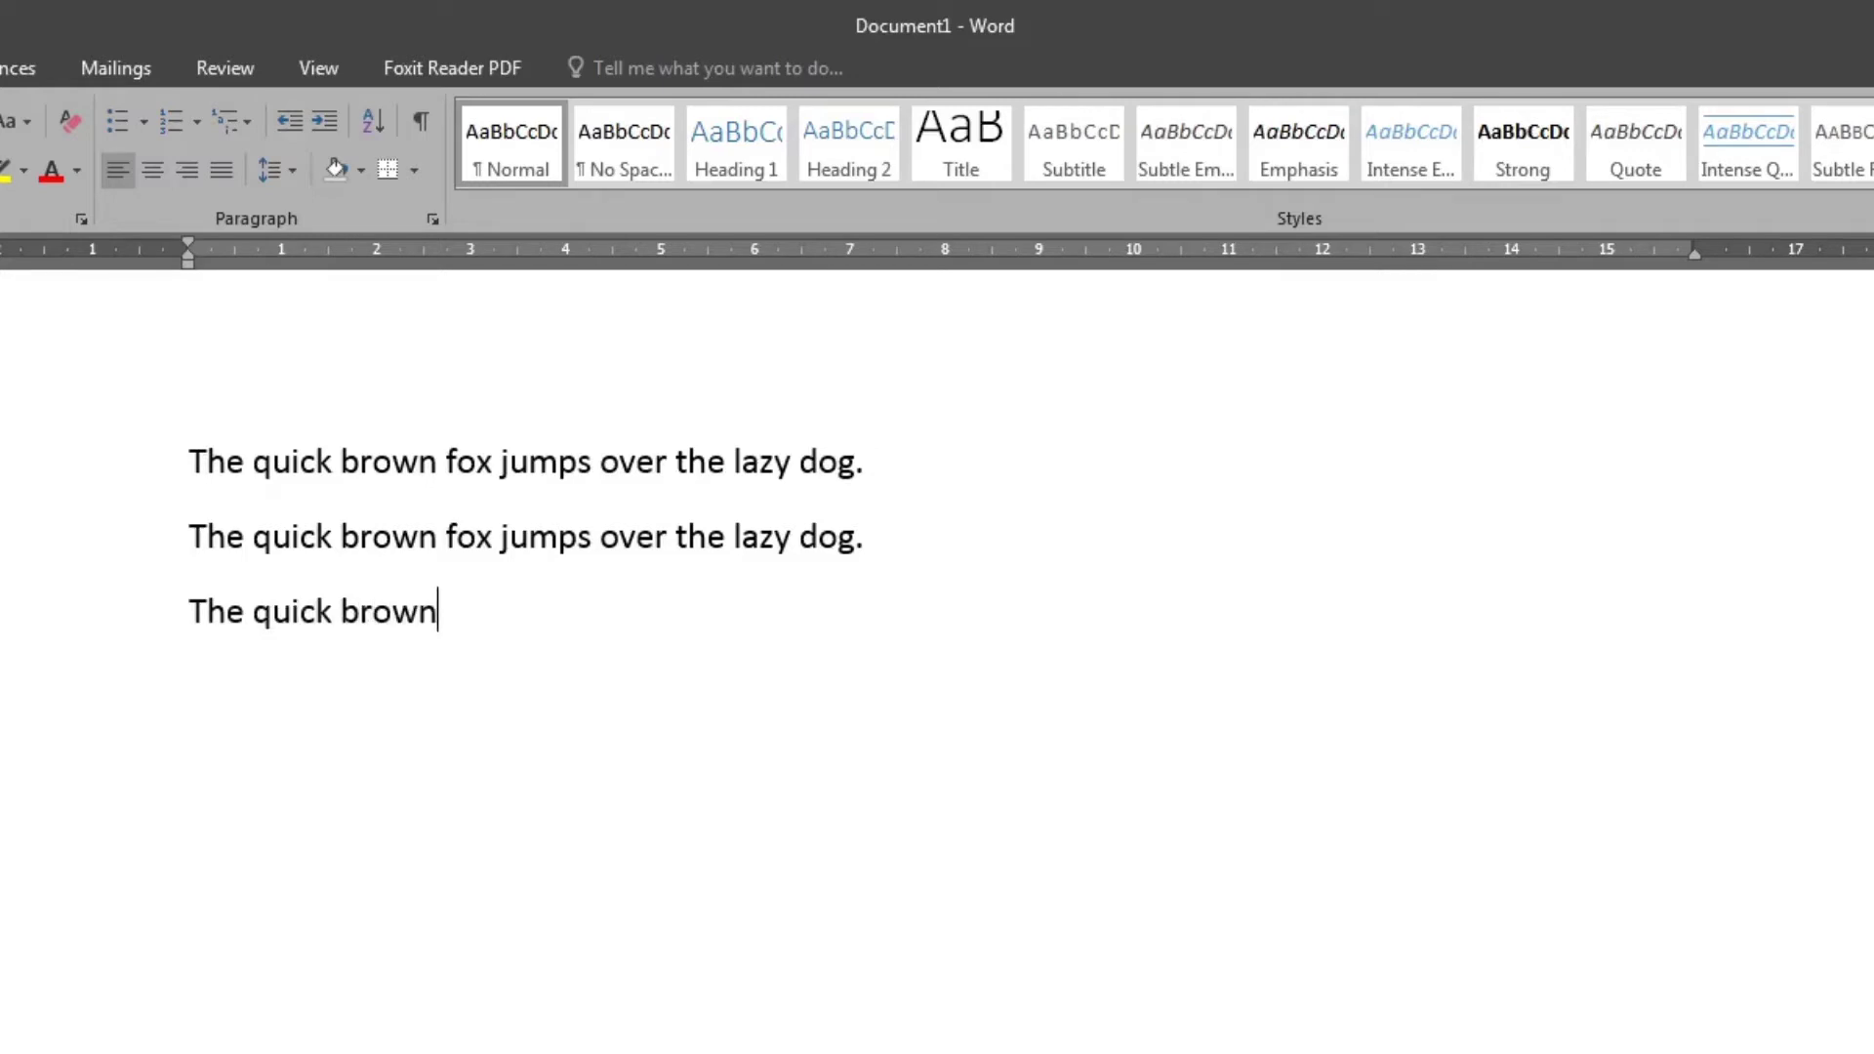
text( fox jump)
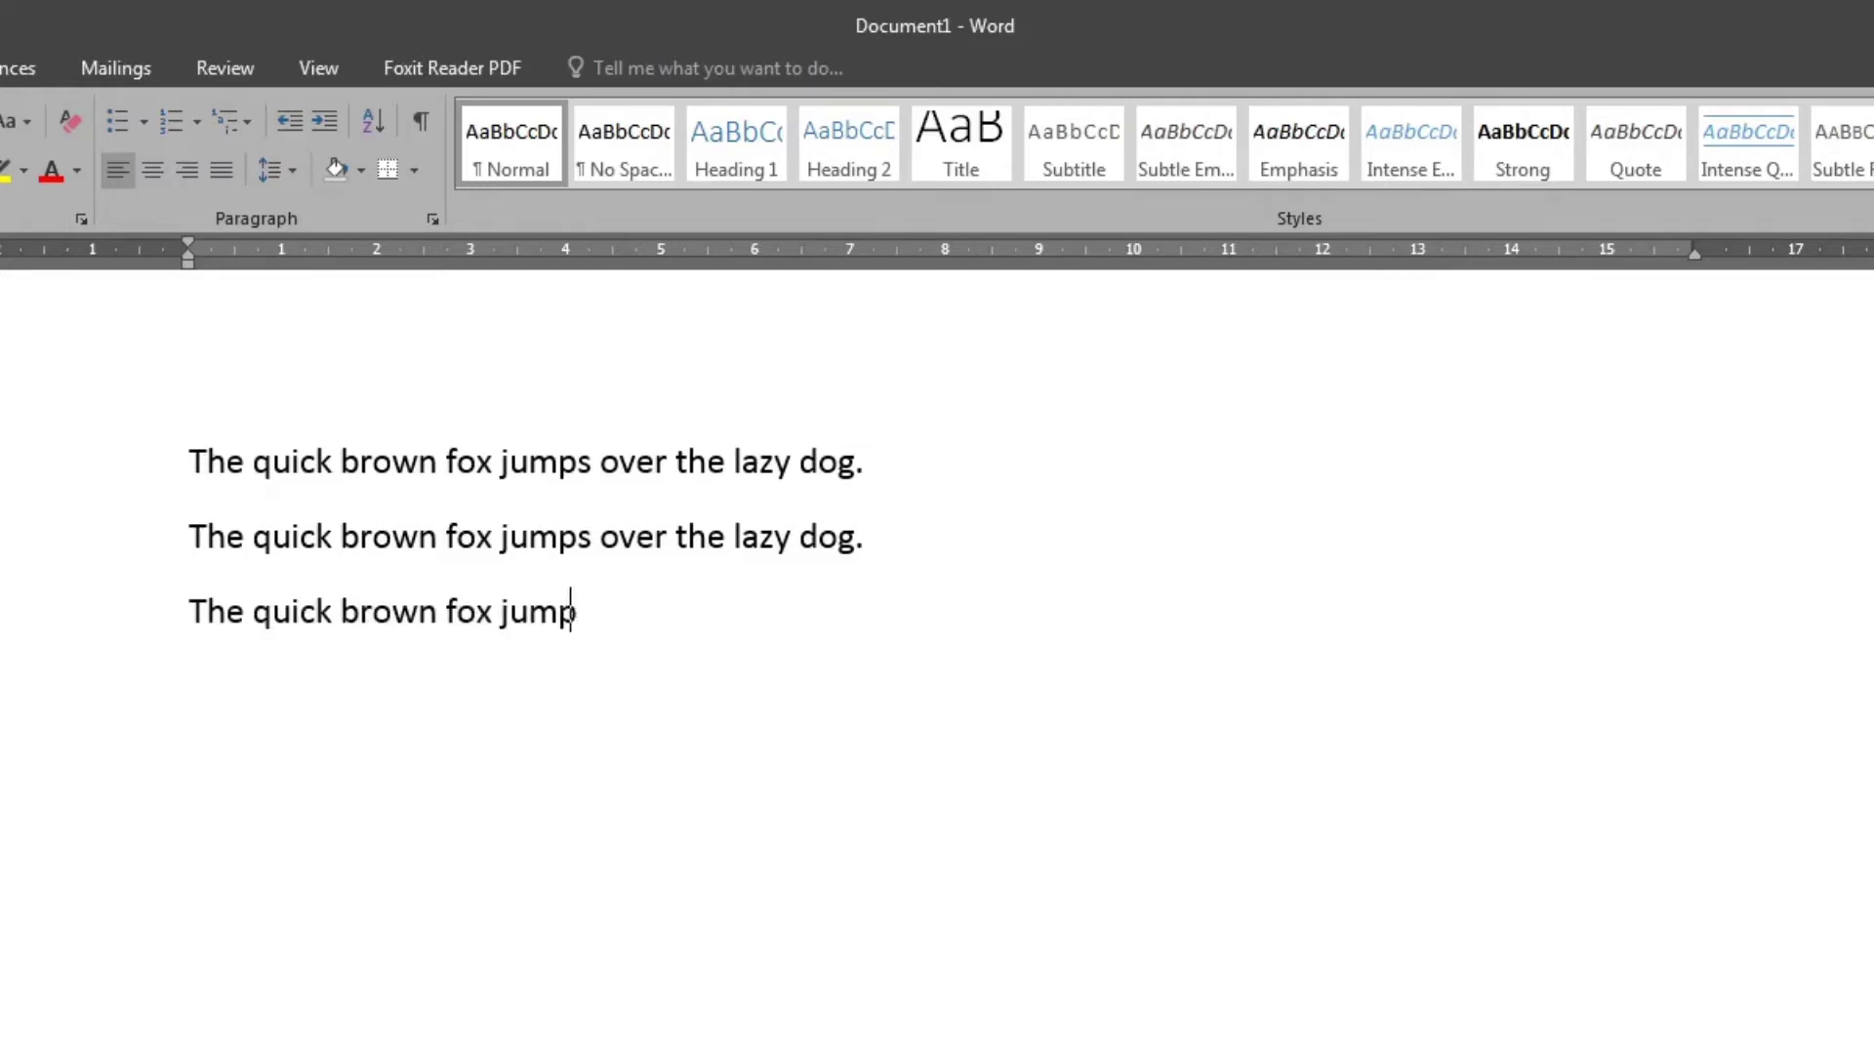
text(s over the la)
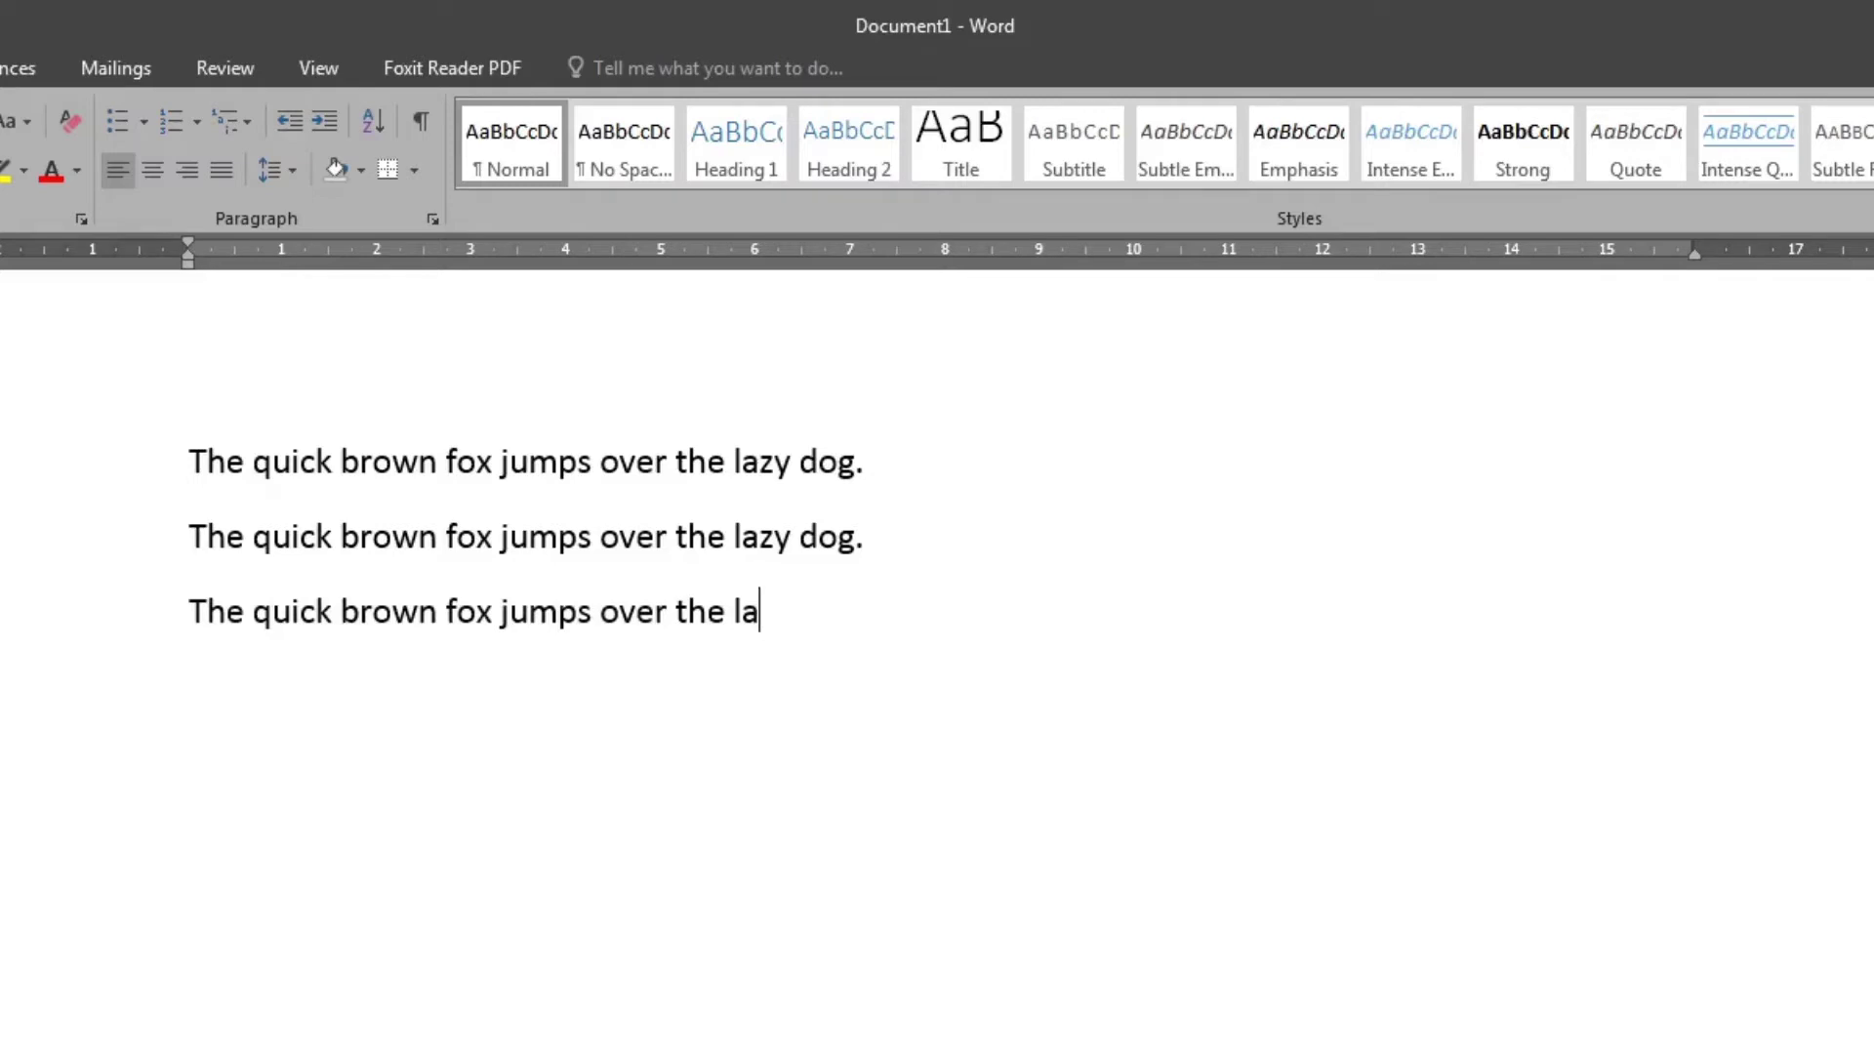
text(zy dog)
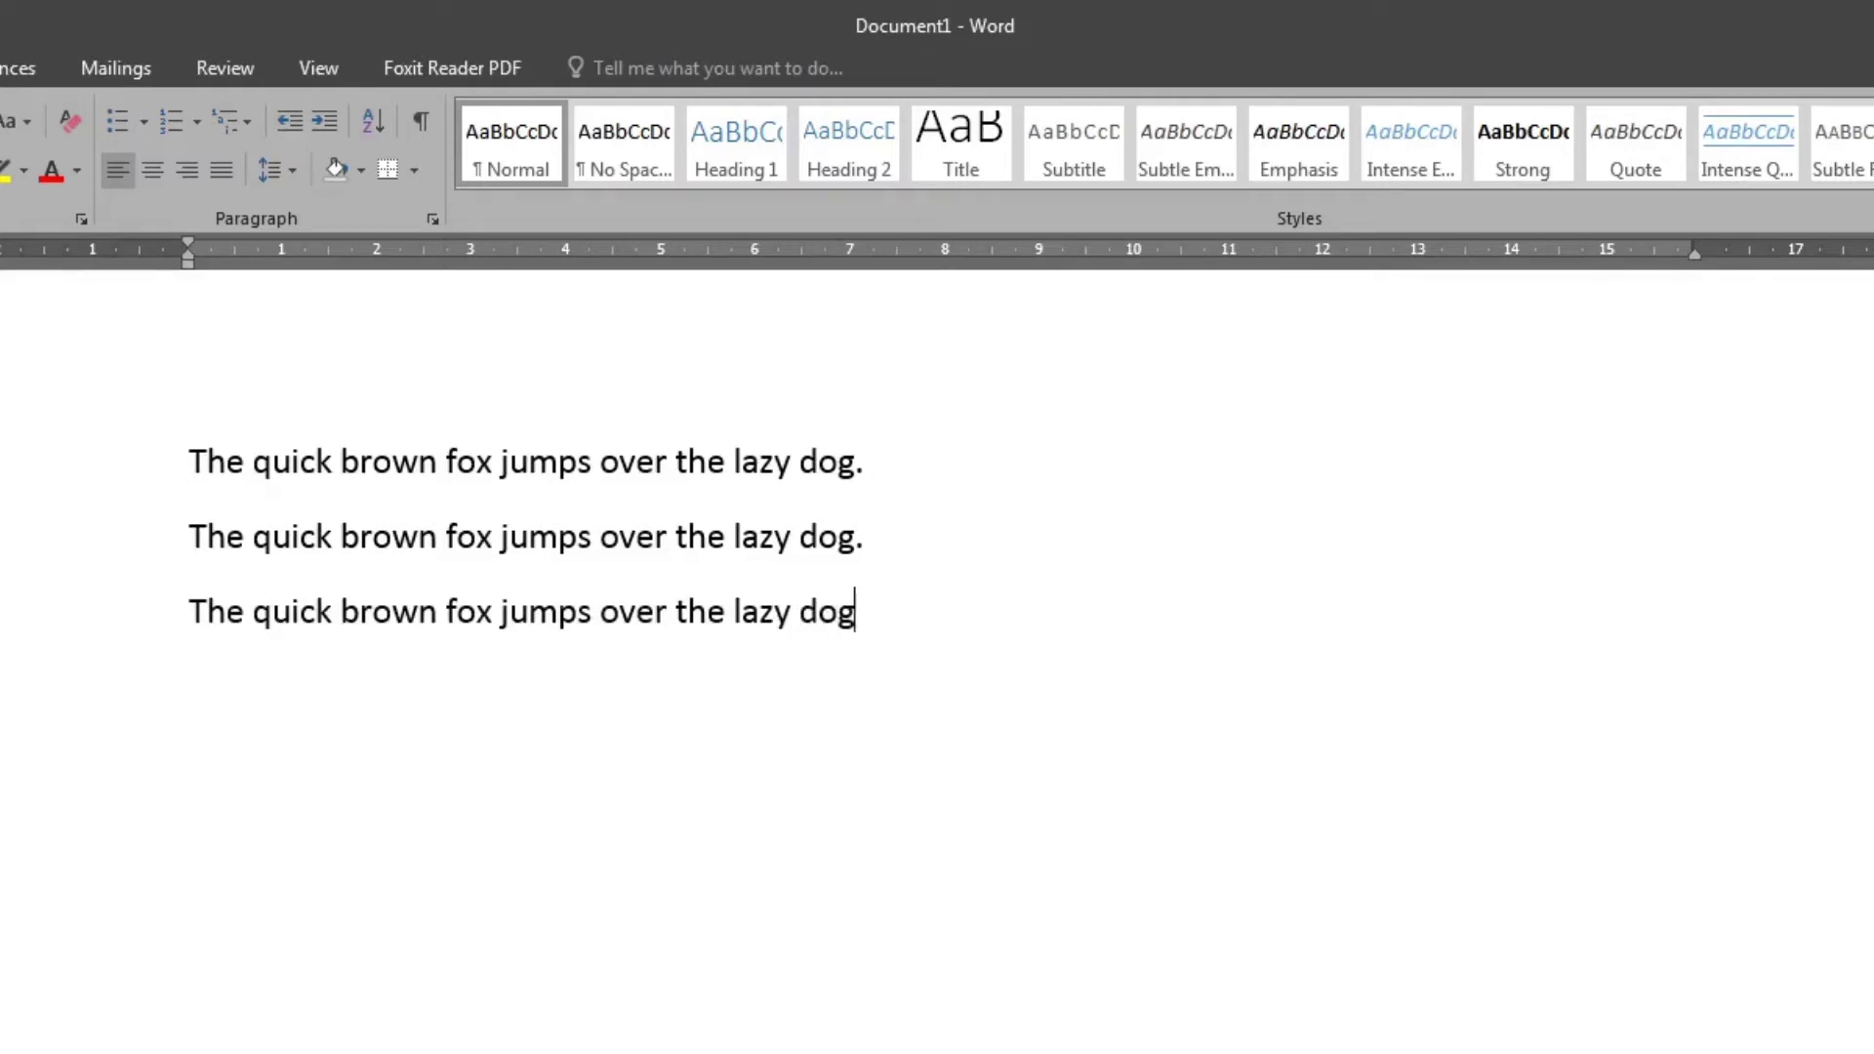
text(.)
key(Return)
Write the deliberately misspelled fourth paragraph "The quack boon fix jampus over da lazy dooog." and begin a new paragraph
text(The qua)
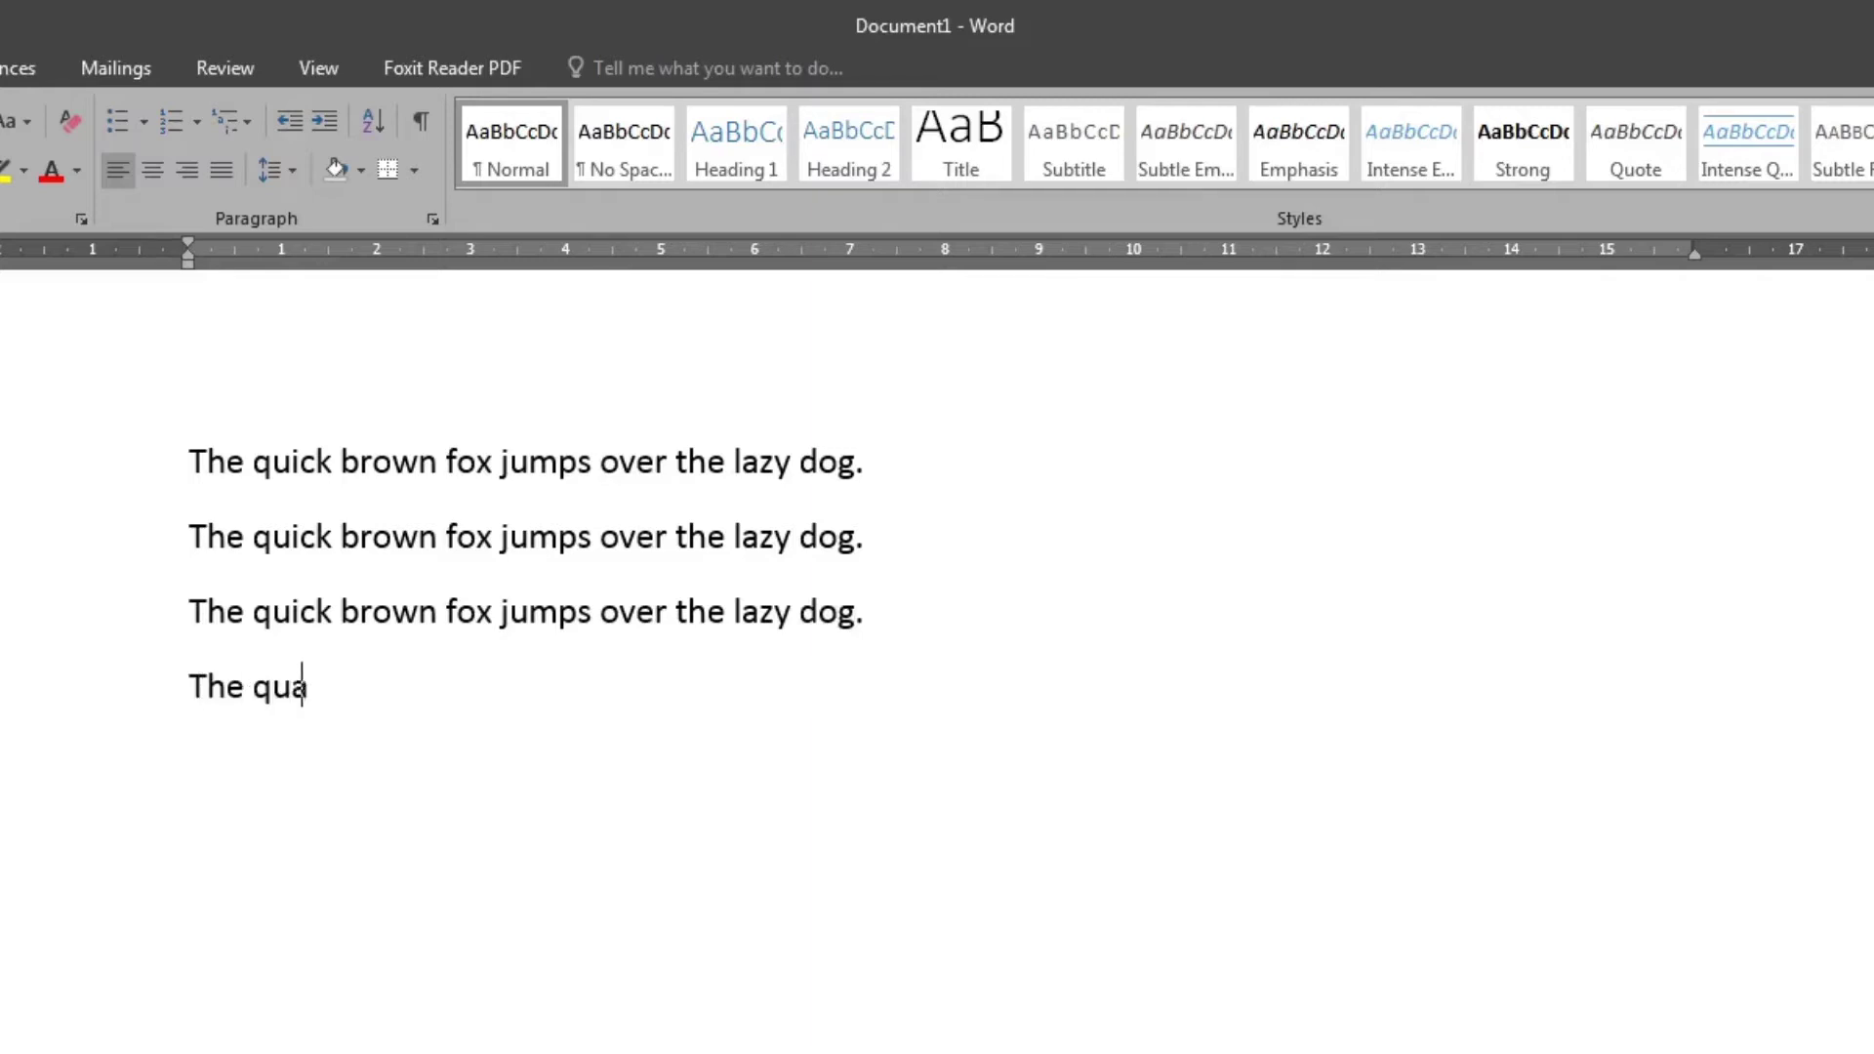
text(ck boo)
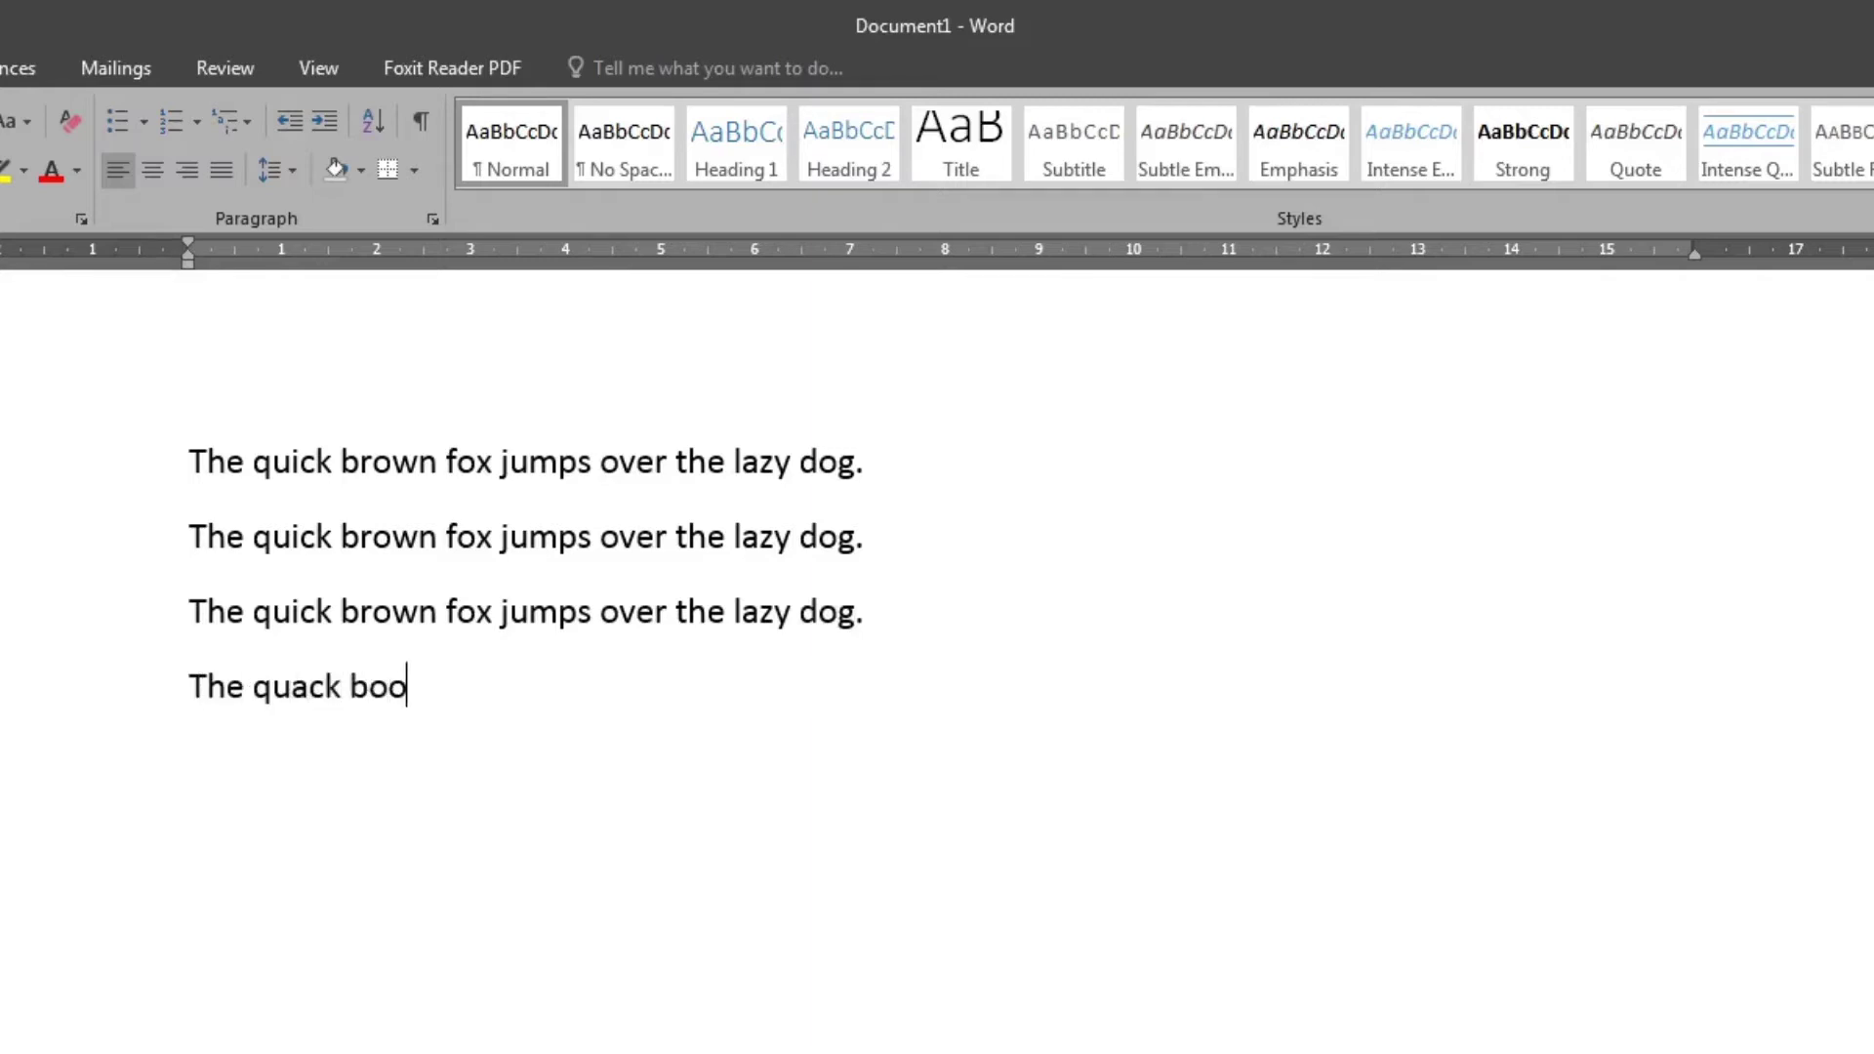
text(n fix ja)
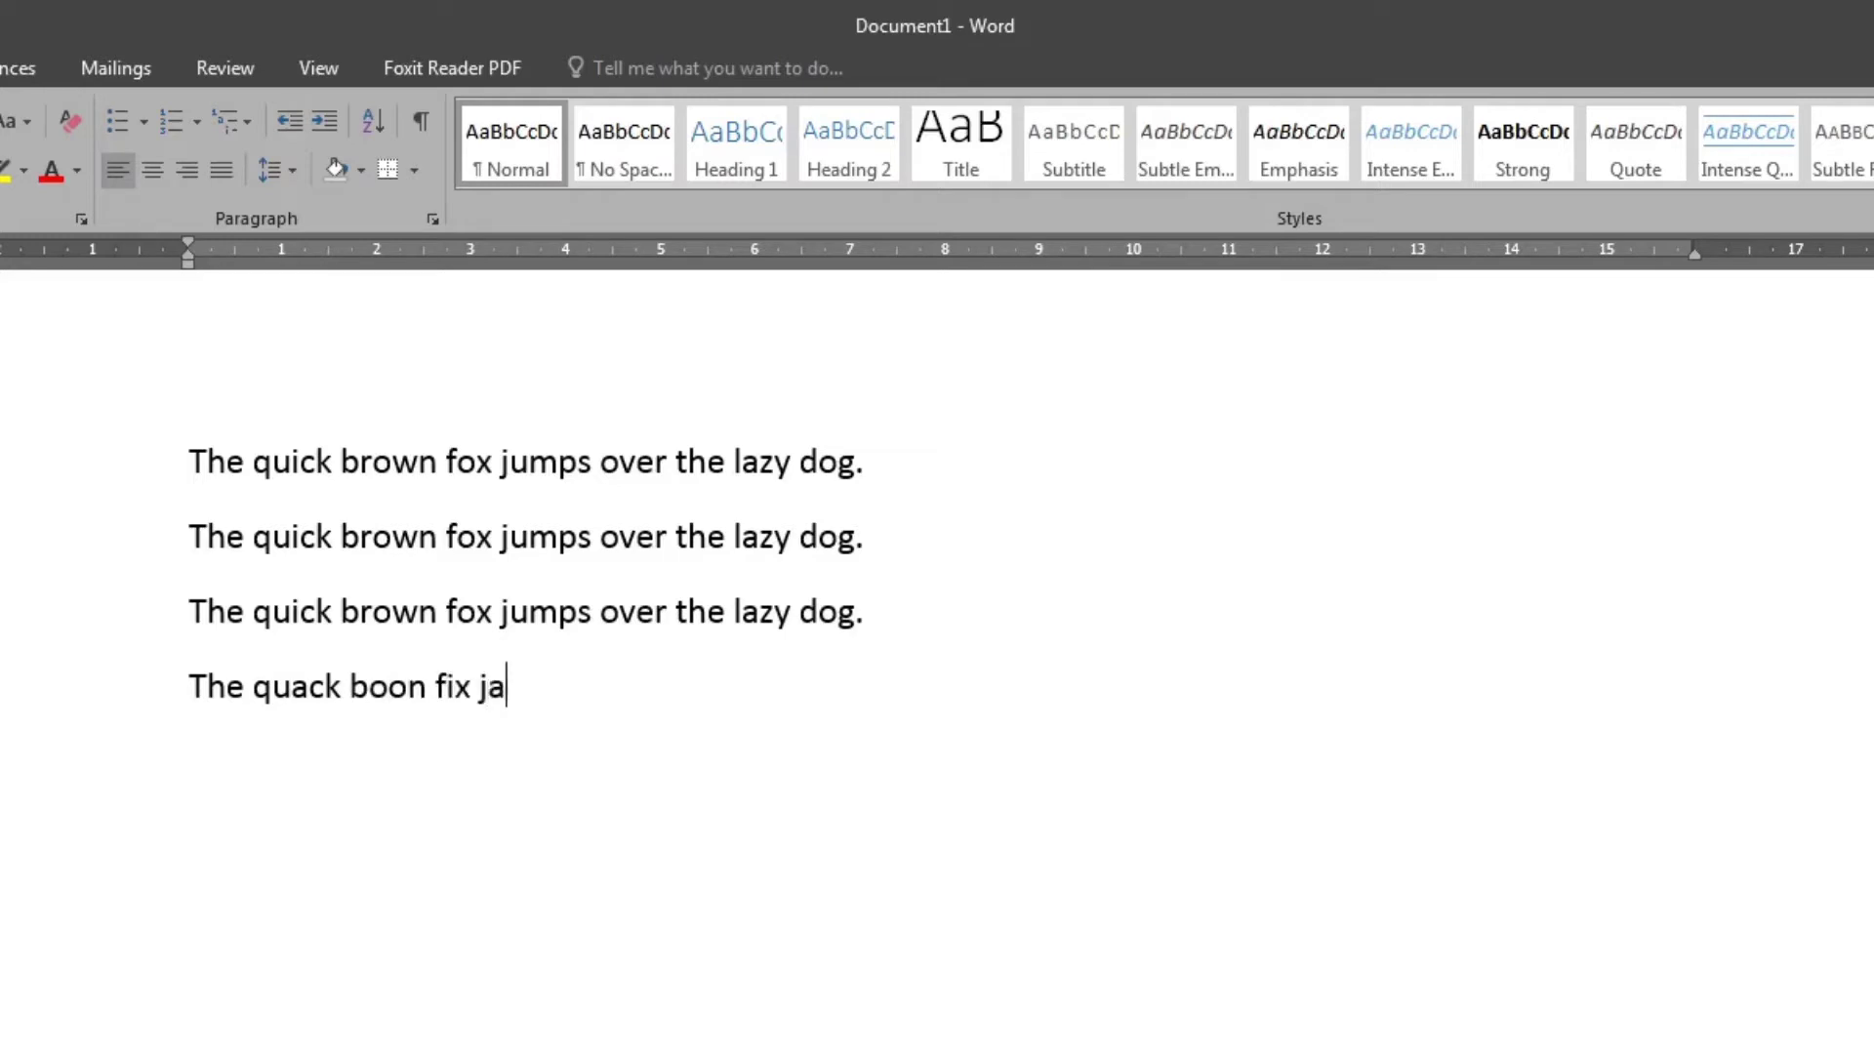
text(mpus o)
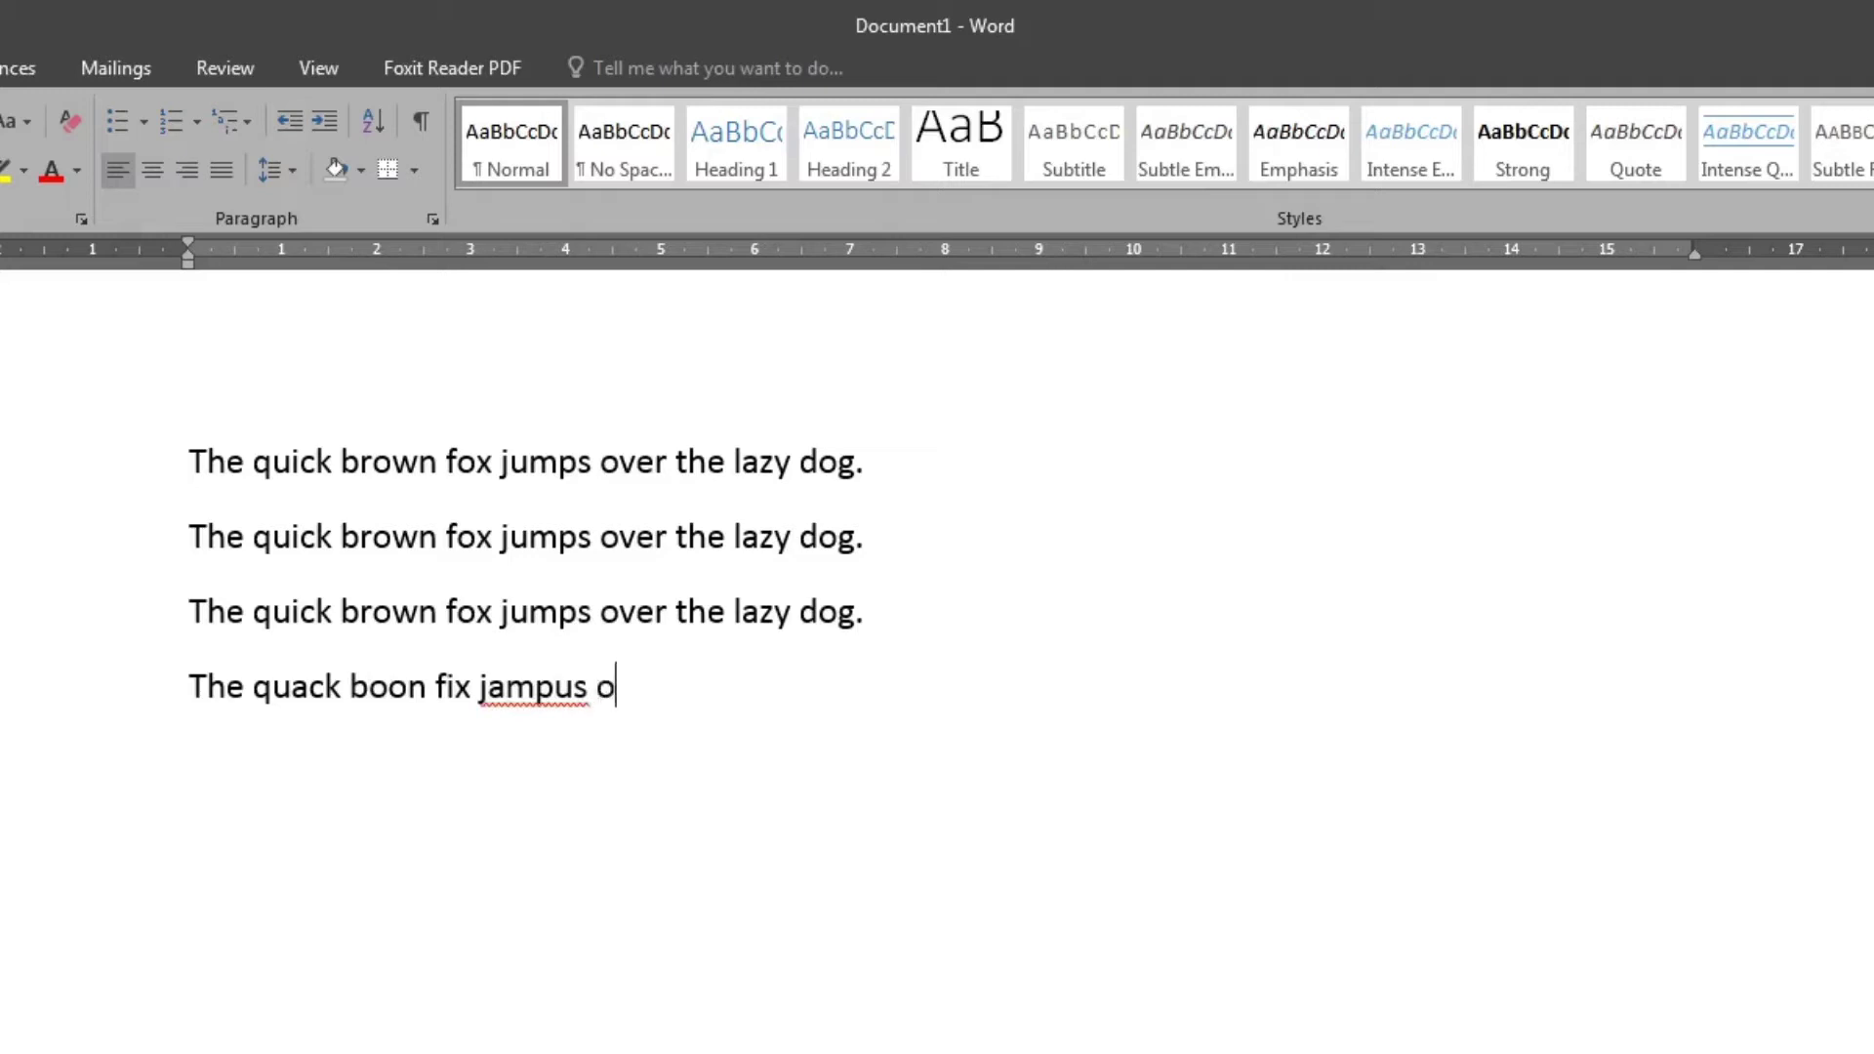
text(ve)
key(BackSpace)
text(re )
text(t)
key(BackSpace)
text(da laz)
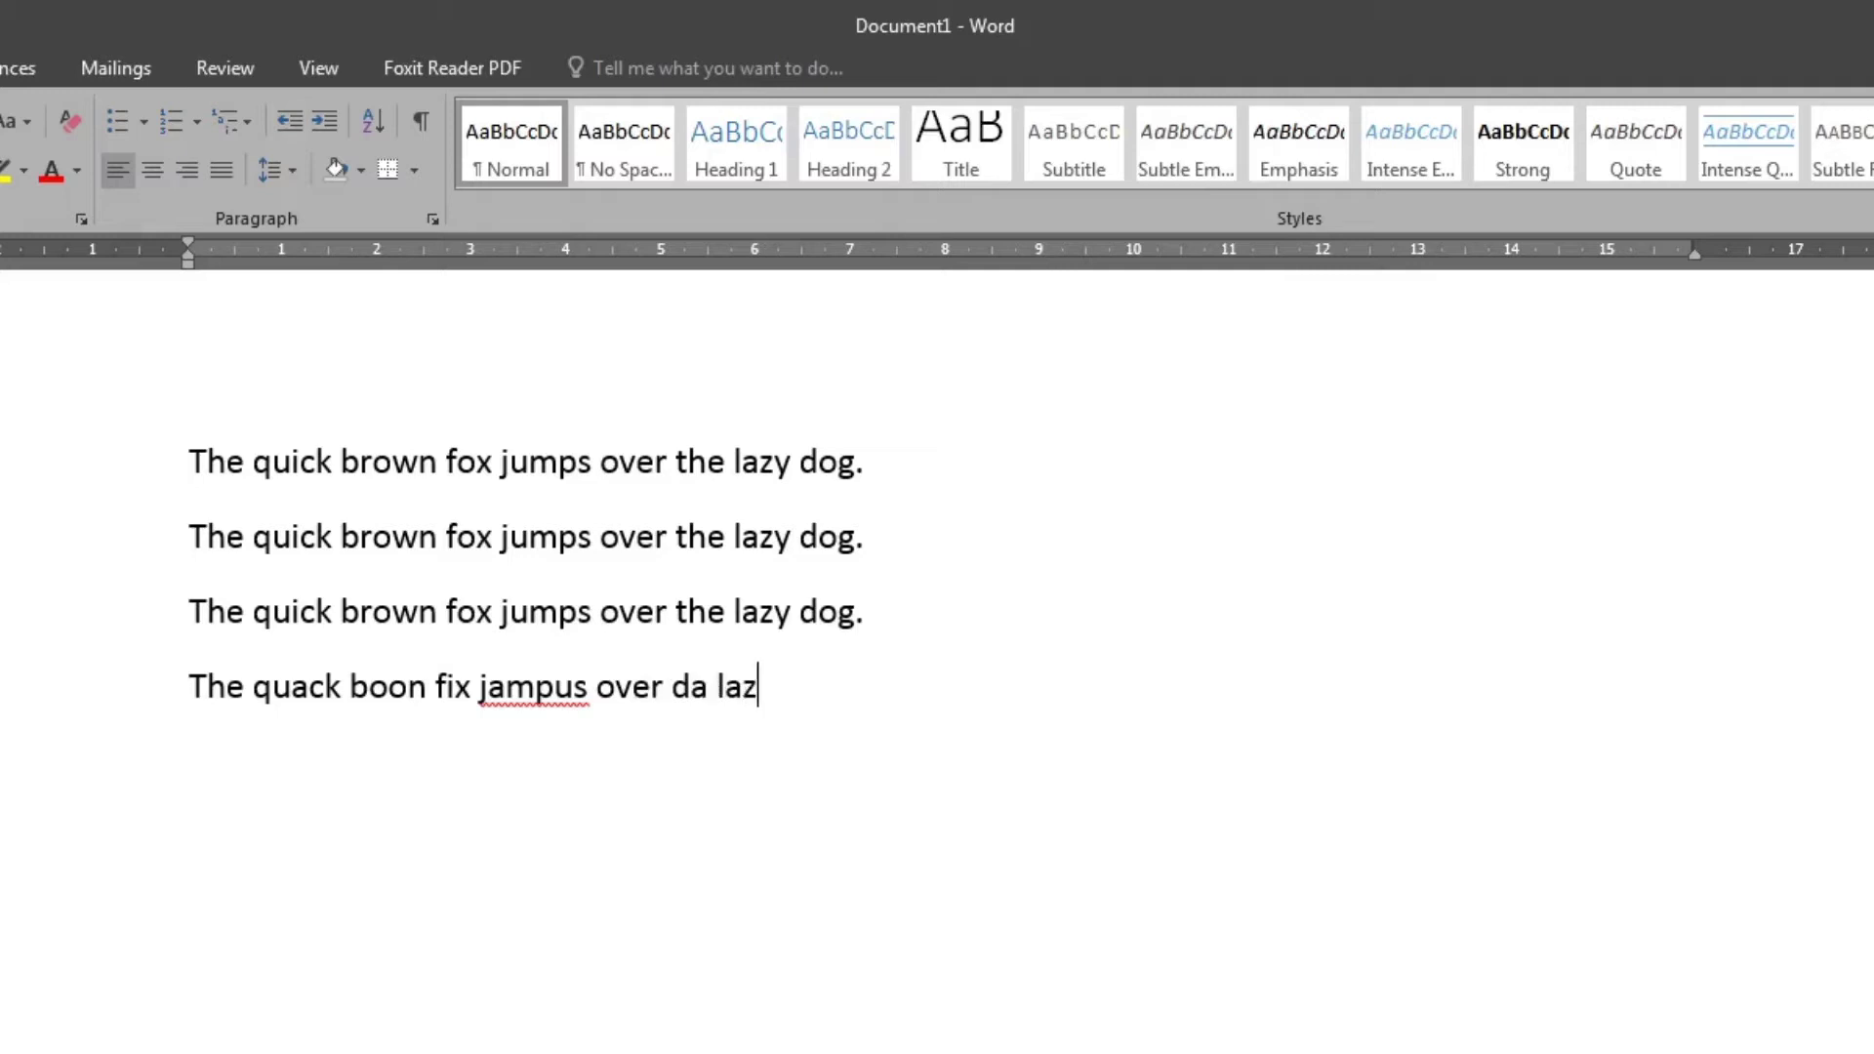
text(y dooog/)
key(BackSpace)
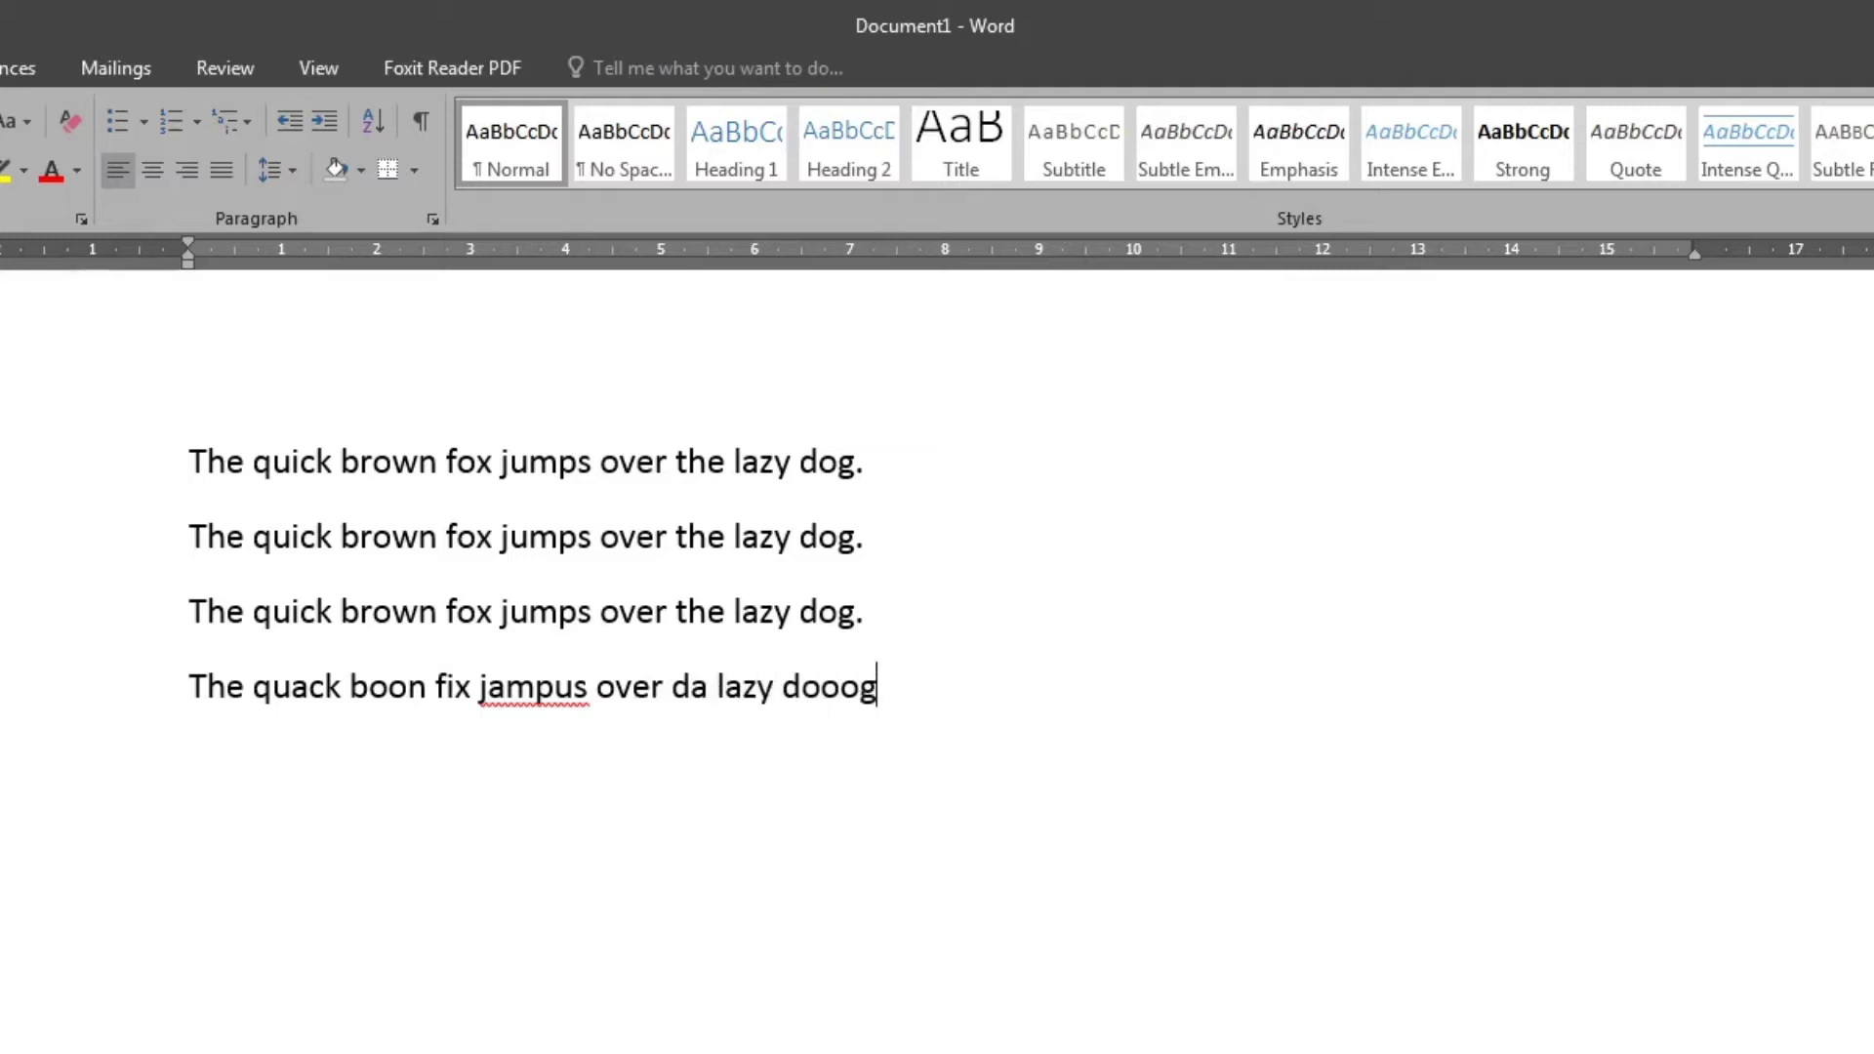
text(.)
key(Return)
Move the insertion point through the misspelled fourth sentence one character at a time, and place it directly in several of its words
key(Up)
key(Up)
key(Down)
key(Right)
key(Right)
key(Right)
key(Right)
key(Right)
key(Right)
key(Right)
key(Right)
key(Right)
key(Right)
key(Right)
key(Right)
key(Right)
key(Right)
key(Right)
key(Right)
key(Right)
key(Right)
key(Right)
key(Right)
key(Right)
key(Right)
key(Right)
key(Right)
key(Left)
key(Left)
key(Right)
key(Right)
key(Right)
key(Right)
key(Right)
key(Right)
key(Right)
key(Right)
key(Right)
key(Right)
key(Right)
key(Right)
key(Right)
key(Right)
key(Right)
key(Right)
key(Right)
key(Right)
key(Right)
key(Right)
click(691, 689)
click(746, 688)
click(841, 687)
Replace "jampus" with the suggested spelling "jumps" and correct "dooog" to "dog" in the fourth sentence
right_click(525, 689)
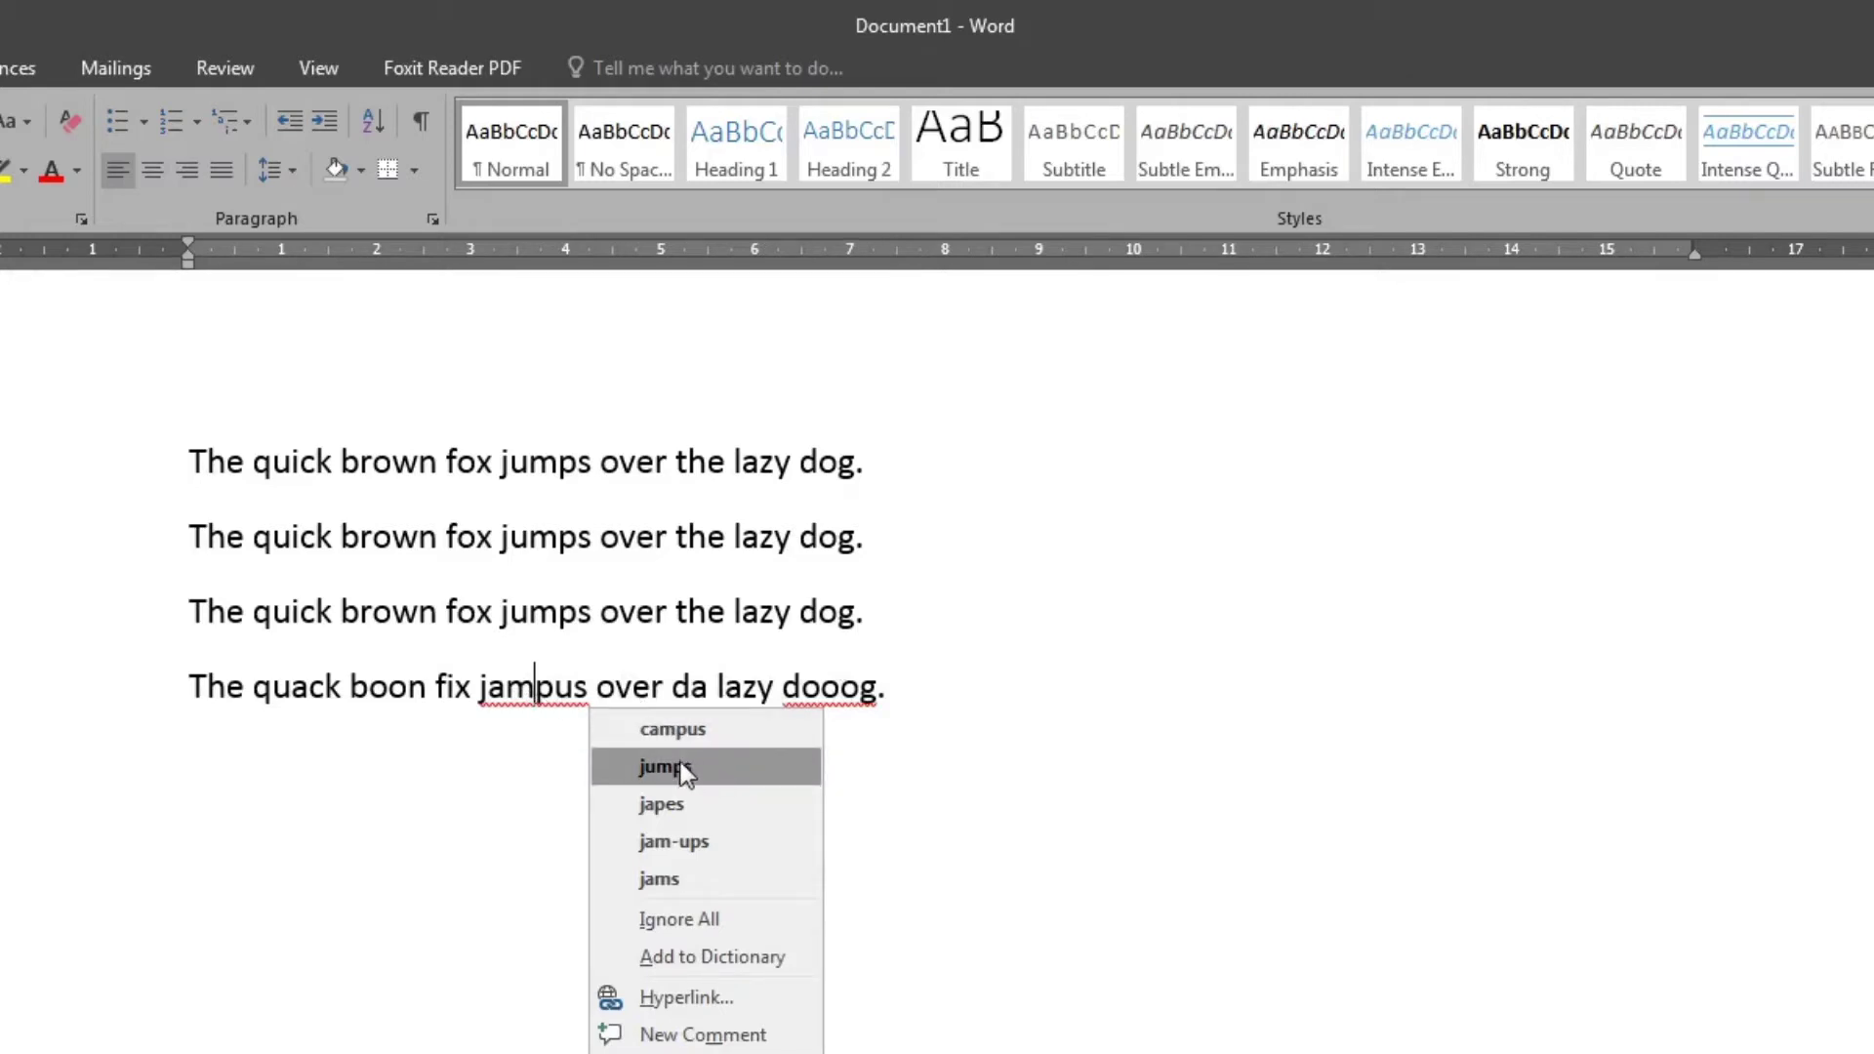
click(736, 767)
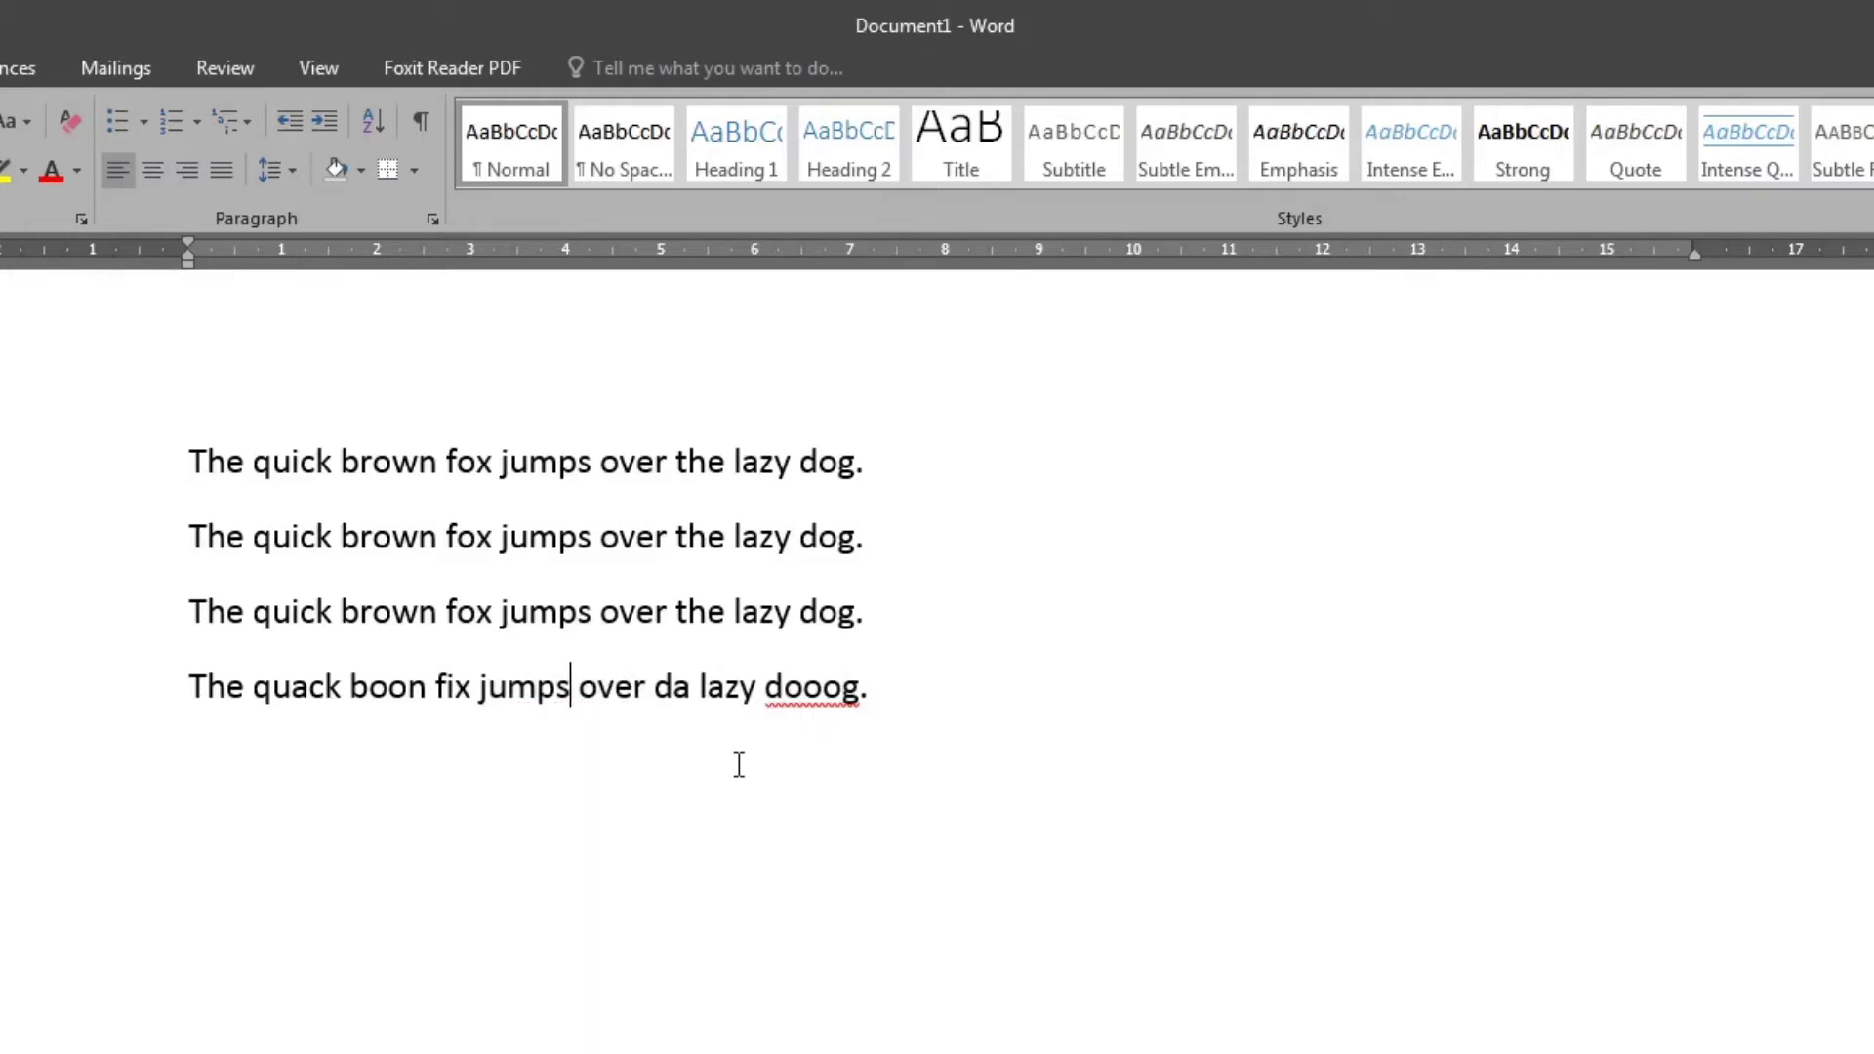
click(822, 689)
right_click(802, 693)
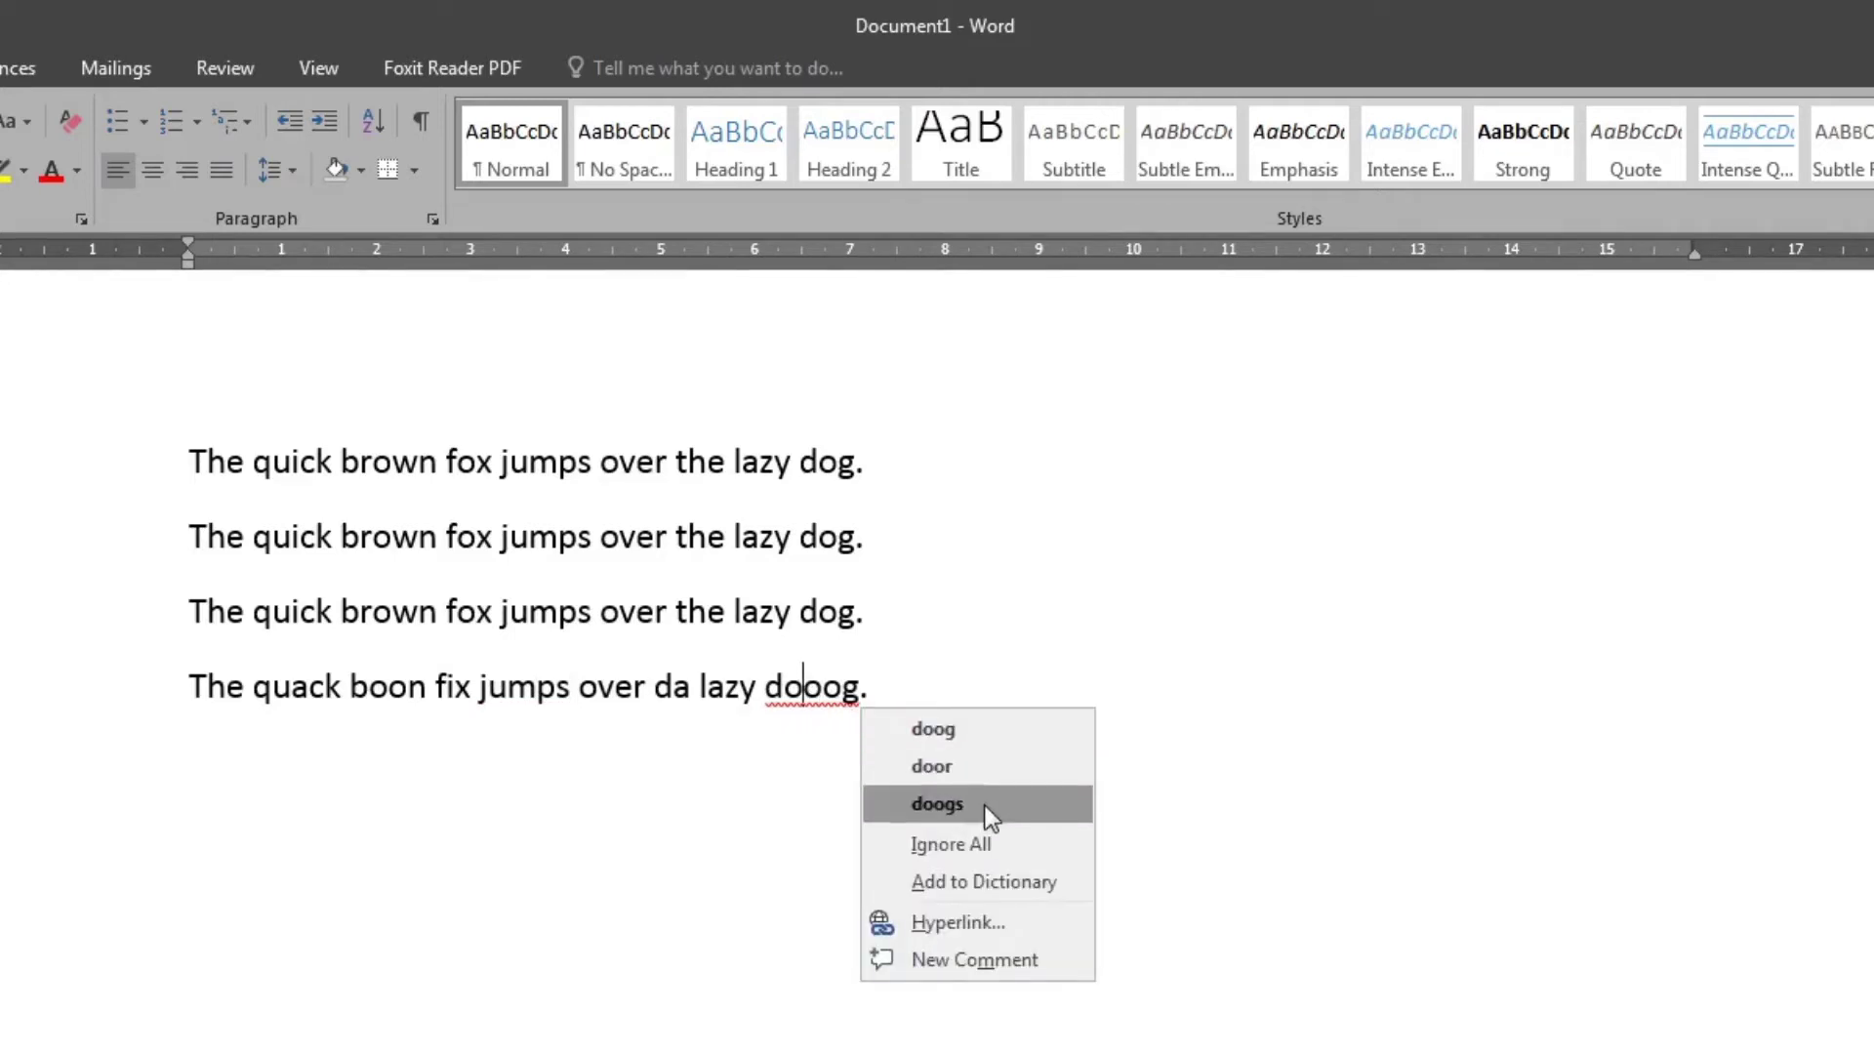
click(810, 705)
key(Delete)
key(Delete)
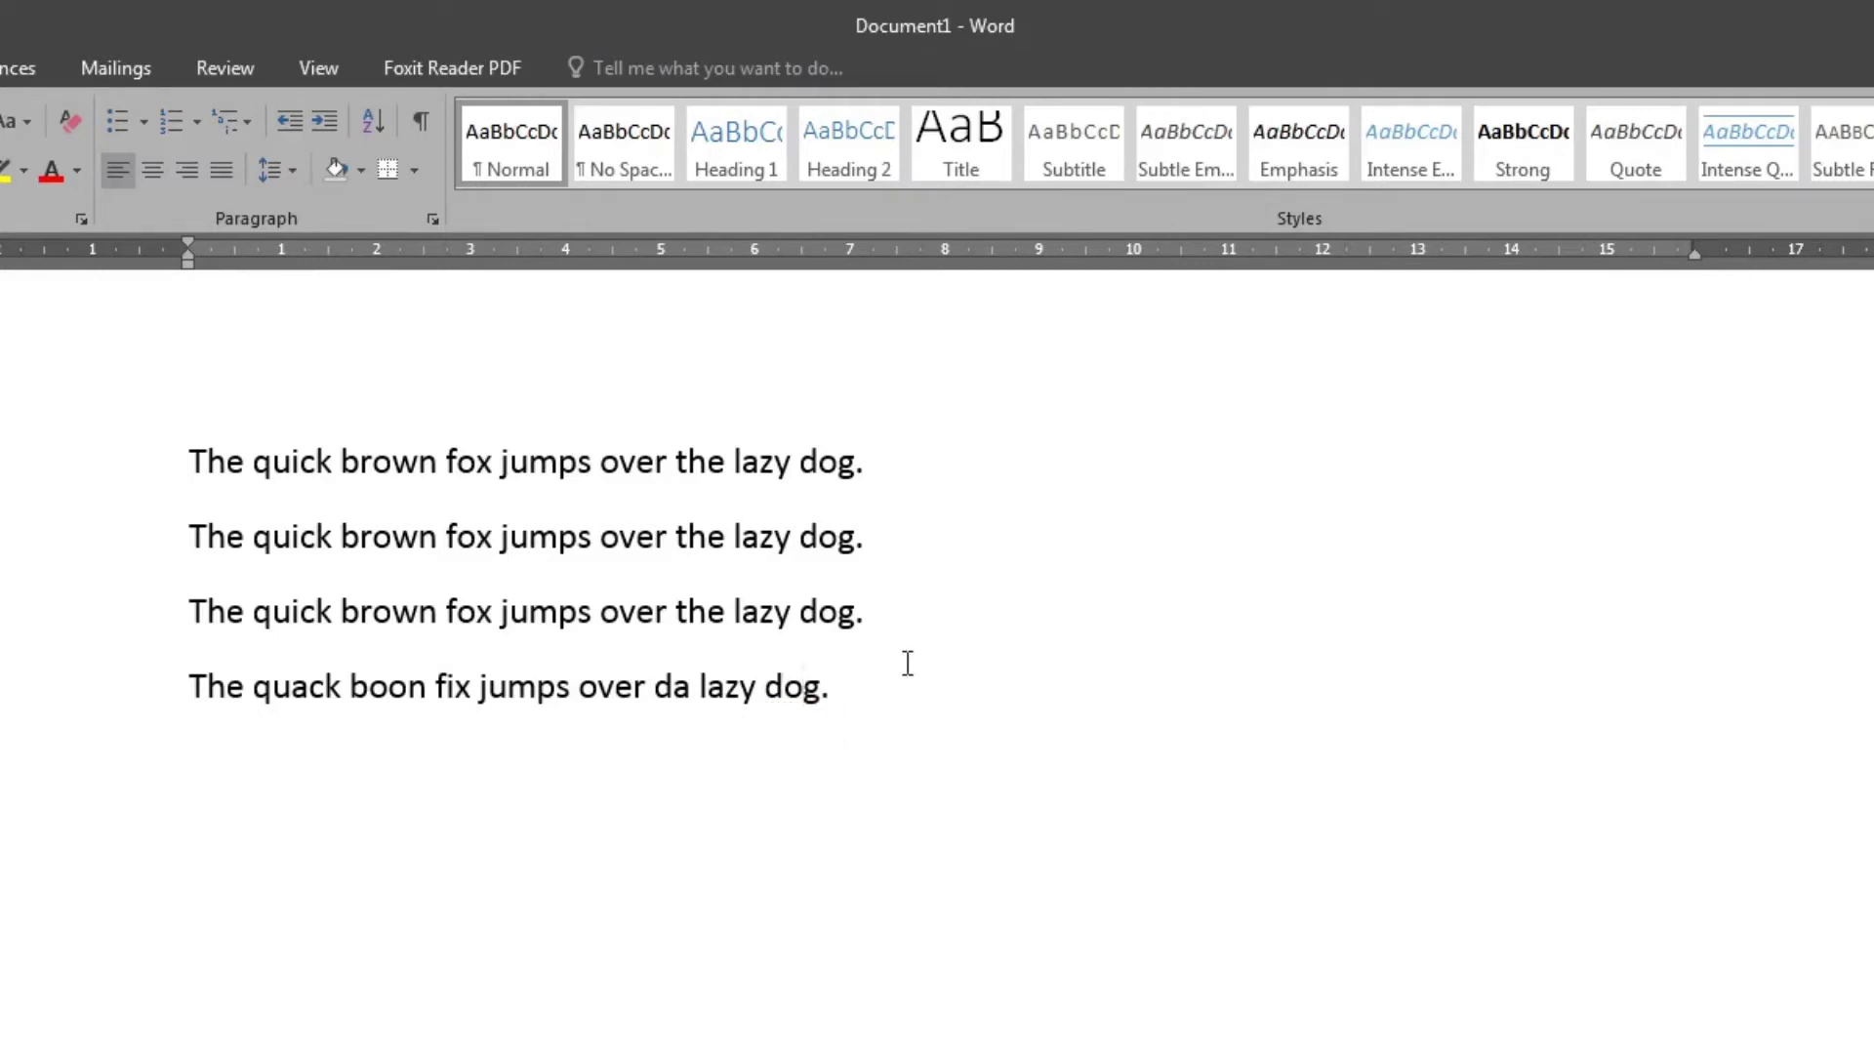
Replace the word "da" with "the" in the fourth sentence
key(Left)
key(Left)
key(Left)
key(Left)
key(Left)
key(Left)
key(Left)
key(Left)
key(Left)
key(Delete)
key(Delete)
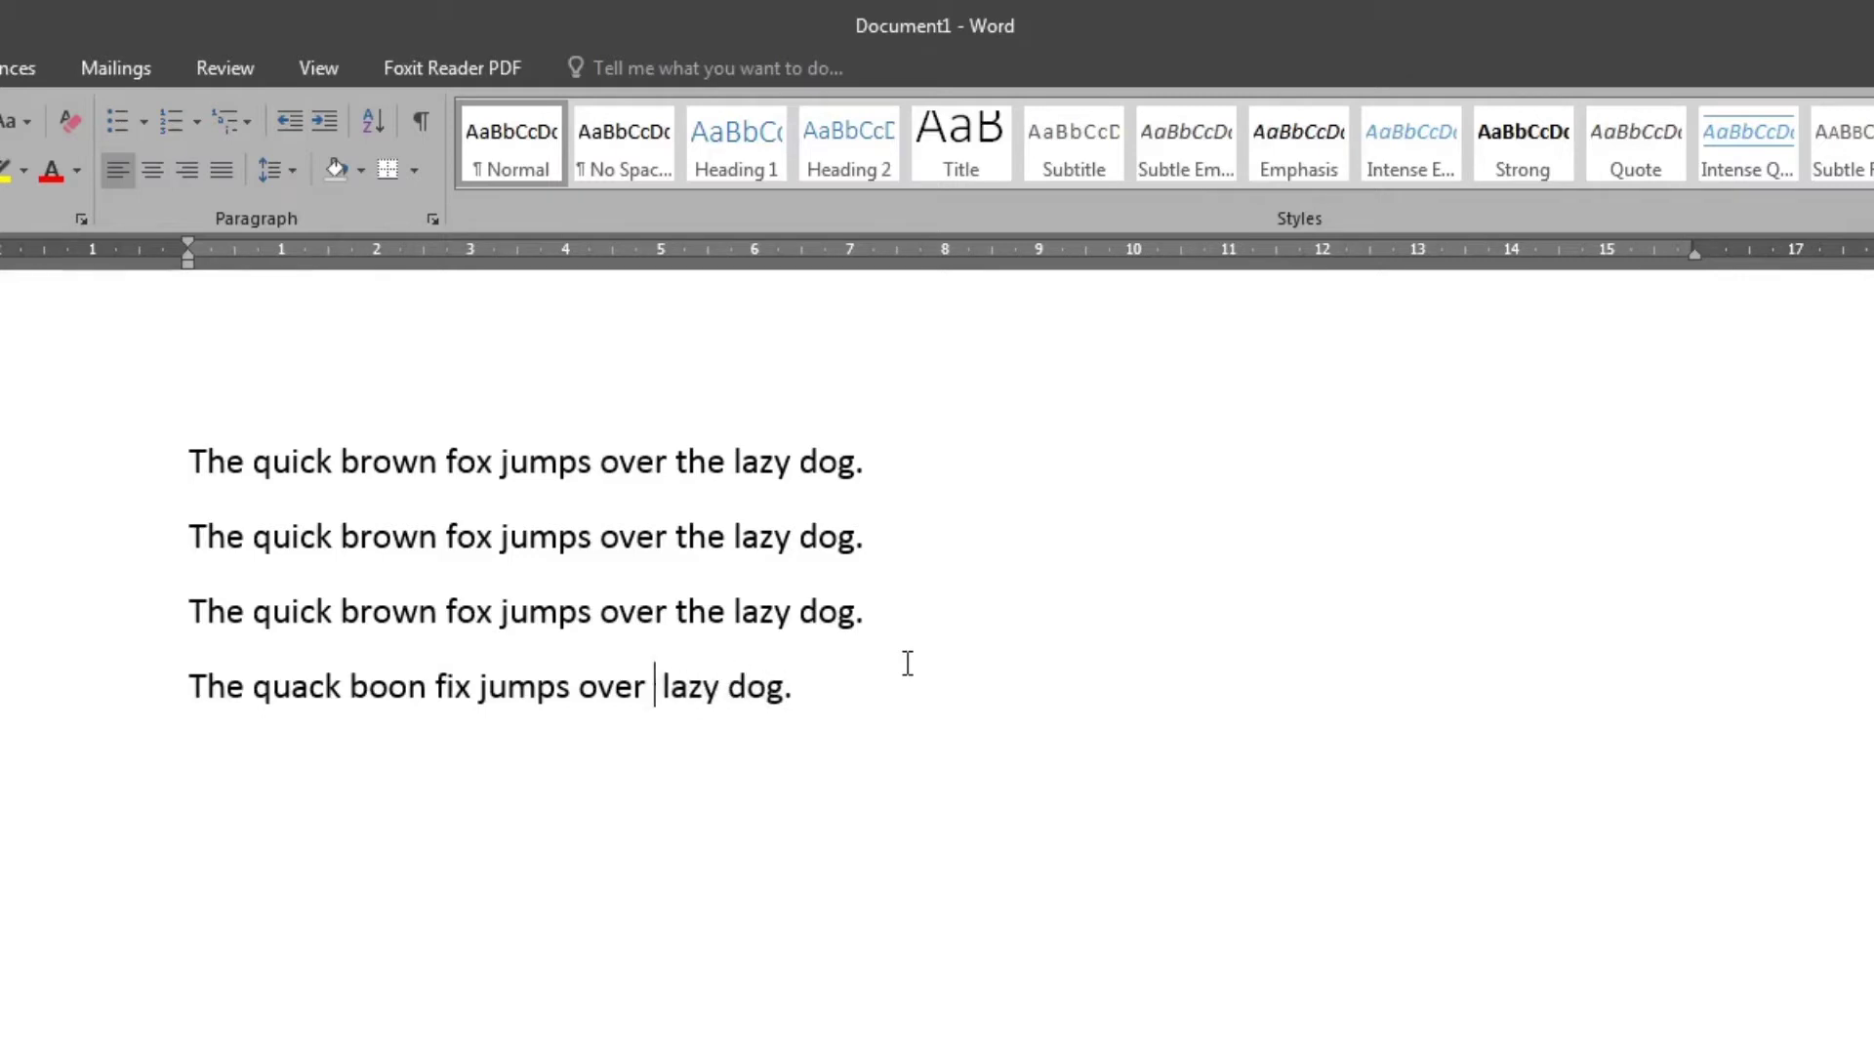
text(the)
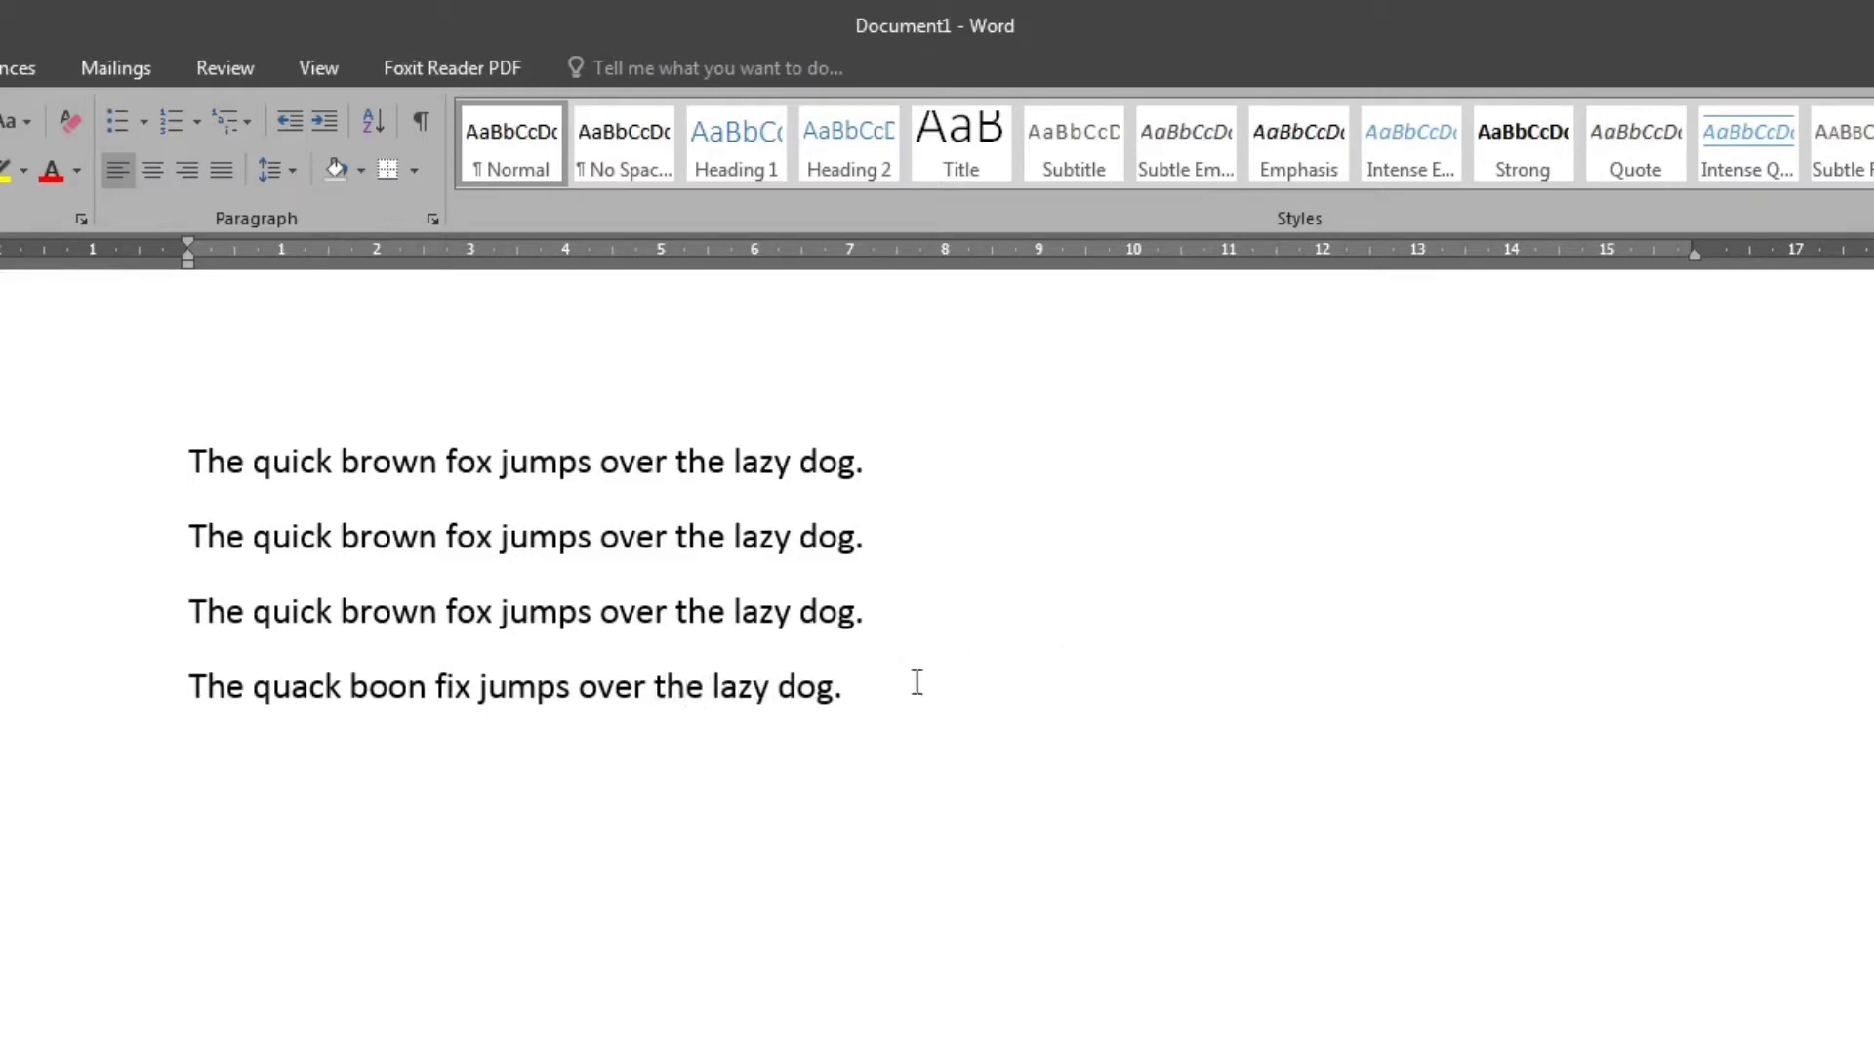
Replace the word "boon" with "brown" in the fourth sentence
click(388, 688)
key(Delete)
key(Delete)
key(BackSpace)
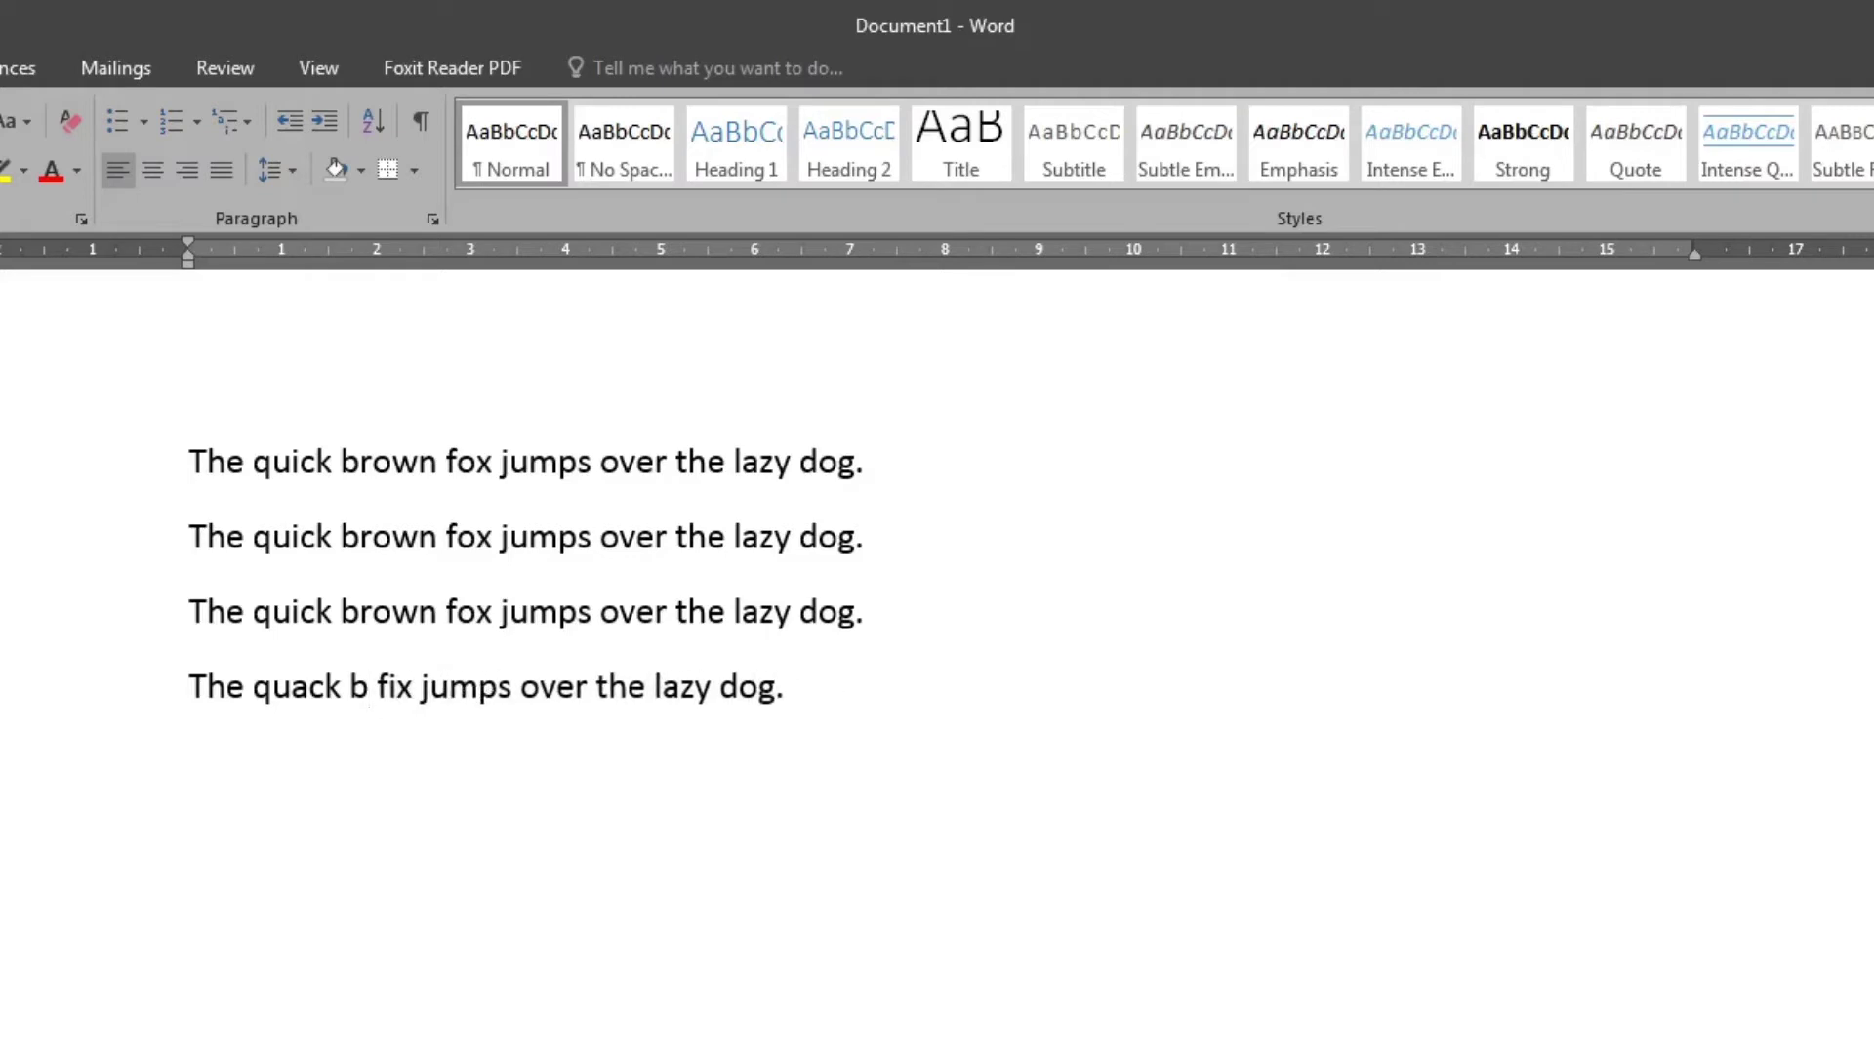
text(rown)
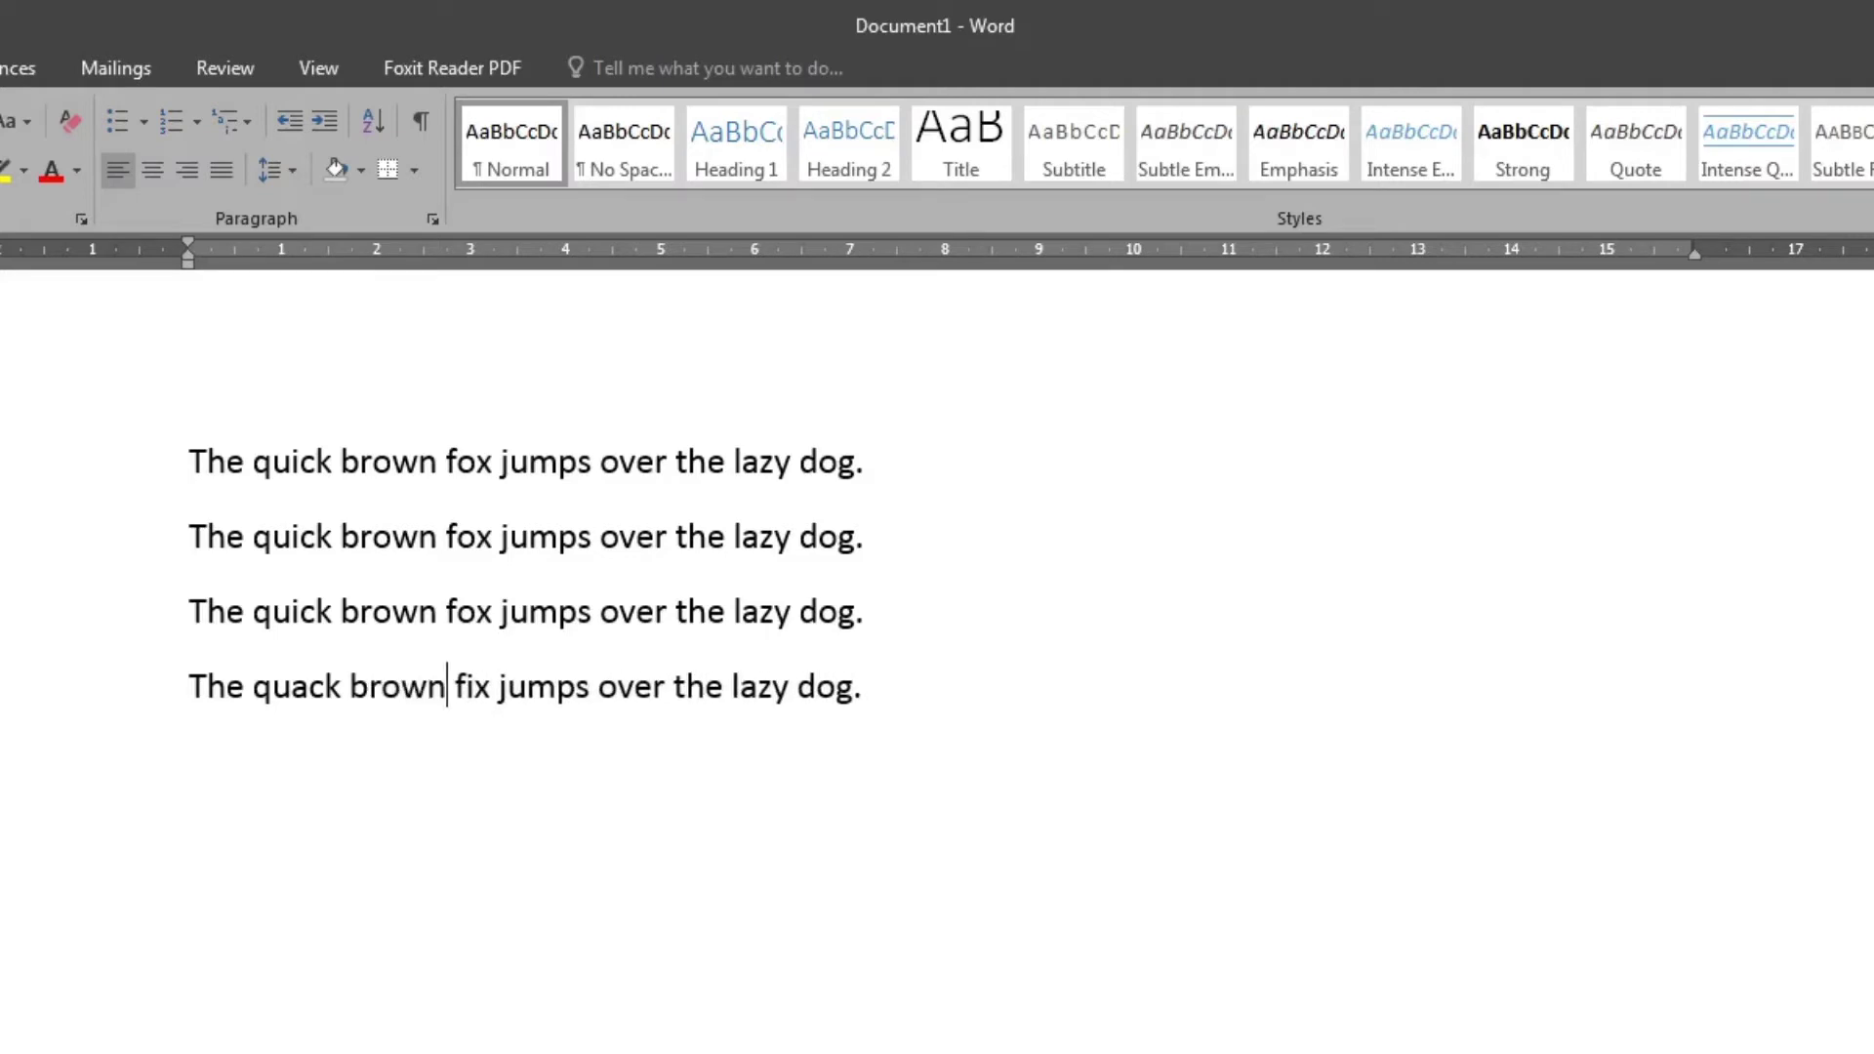
click(978, 665)
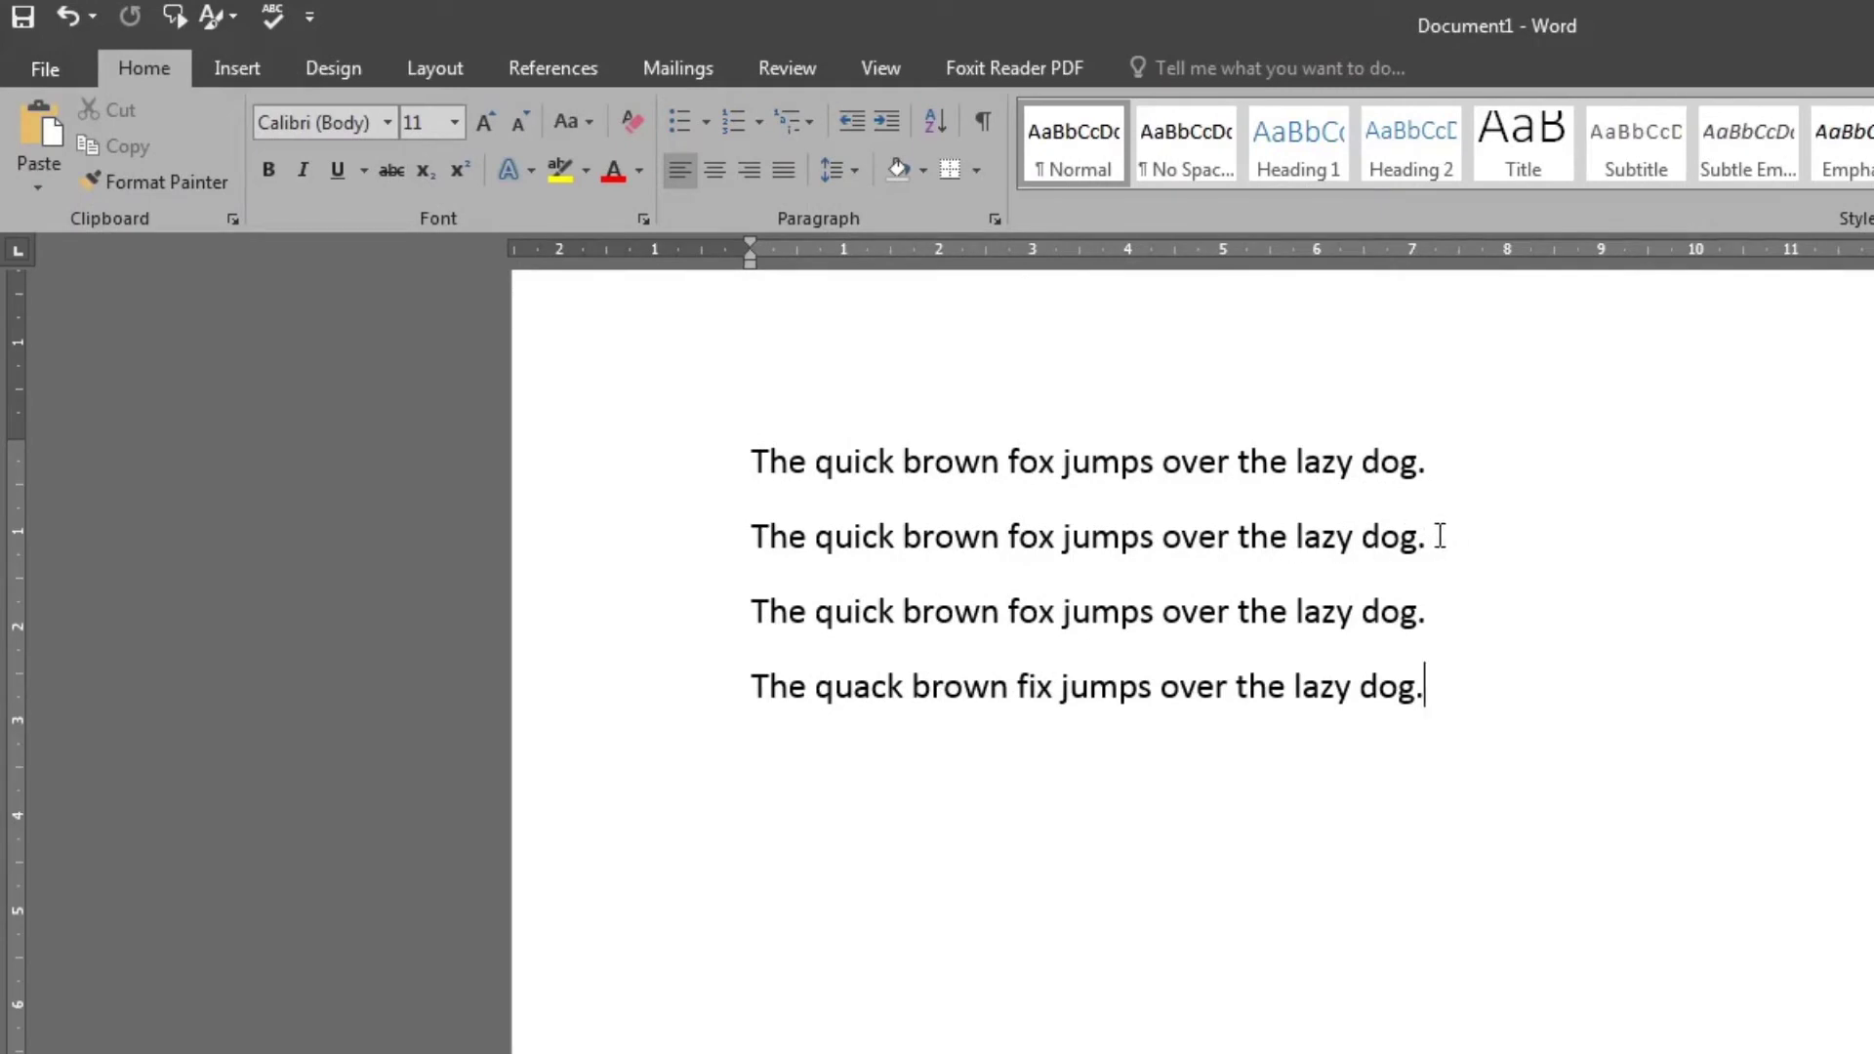
Make the second sentence bold and set its font to Algerian
drag(1439, 537, 751, 542)
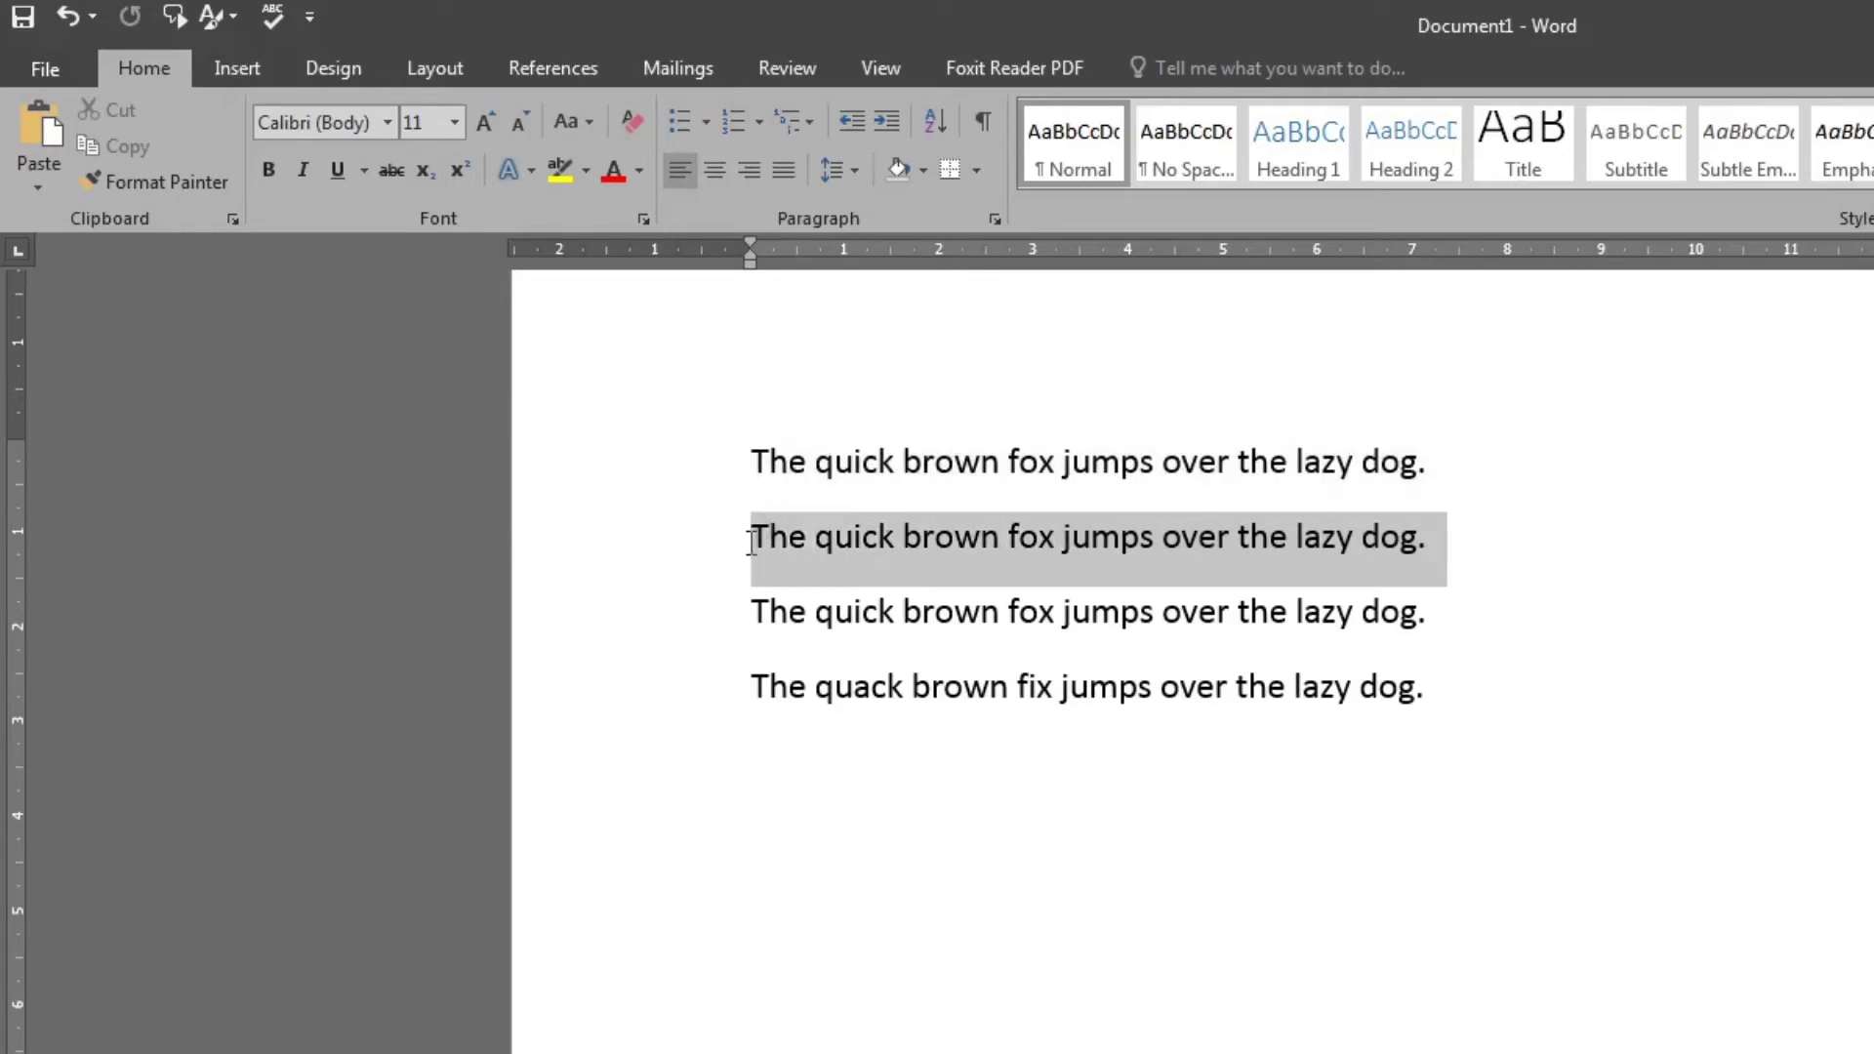
drag(751, 542, 756, 555)
click(269, 173)
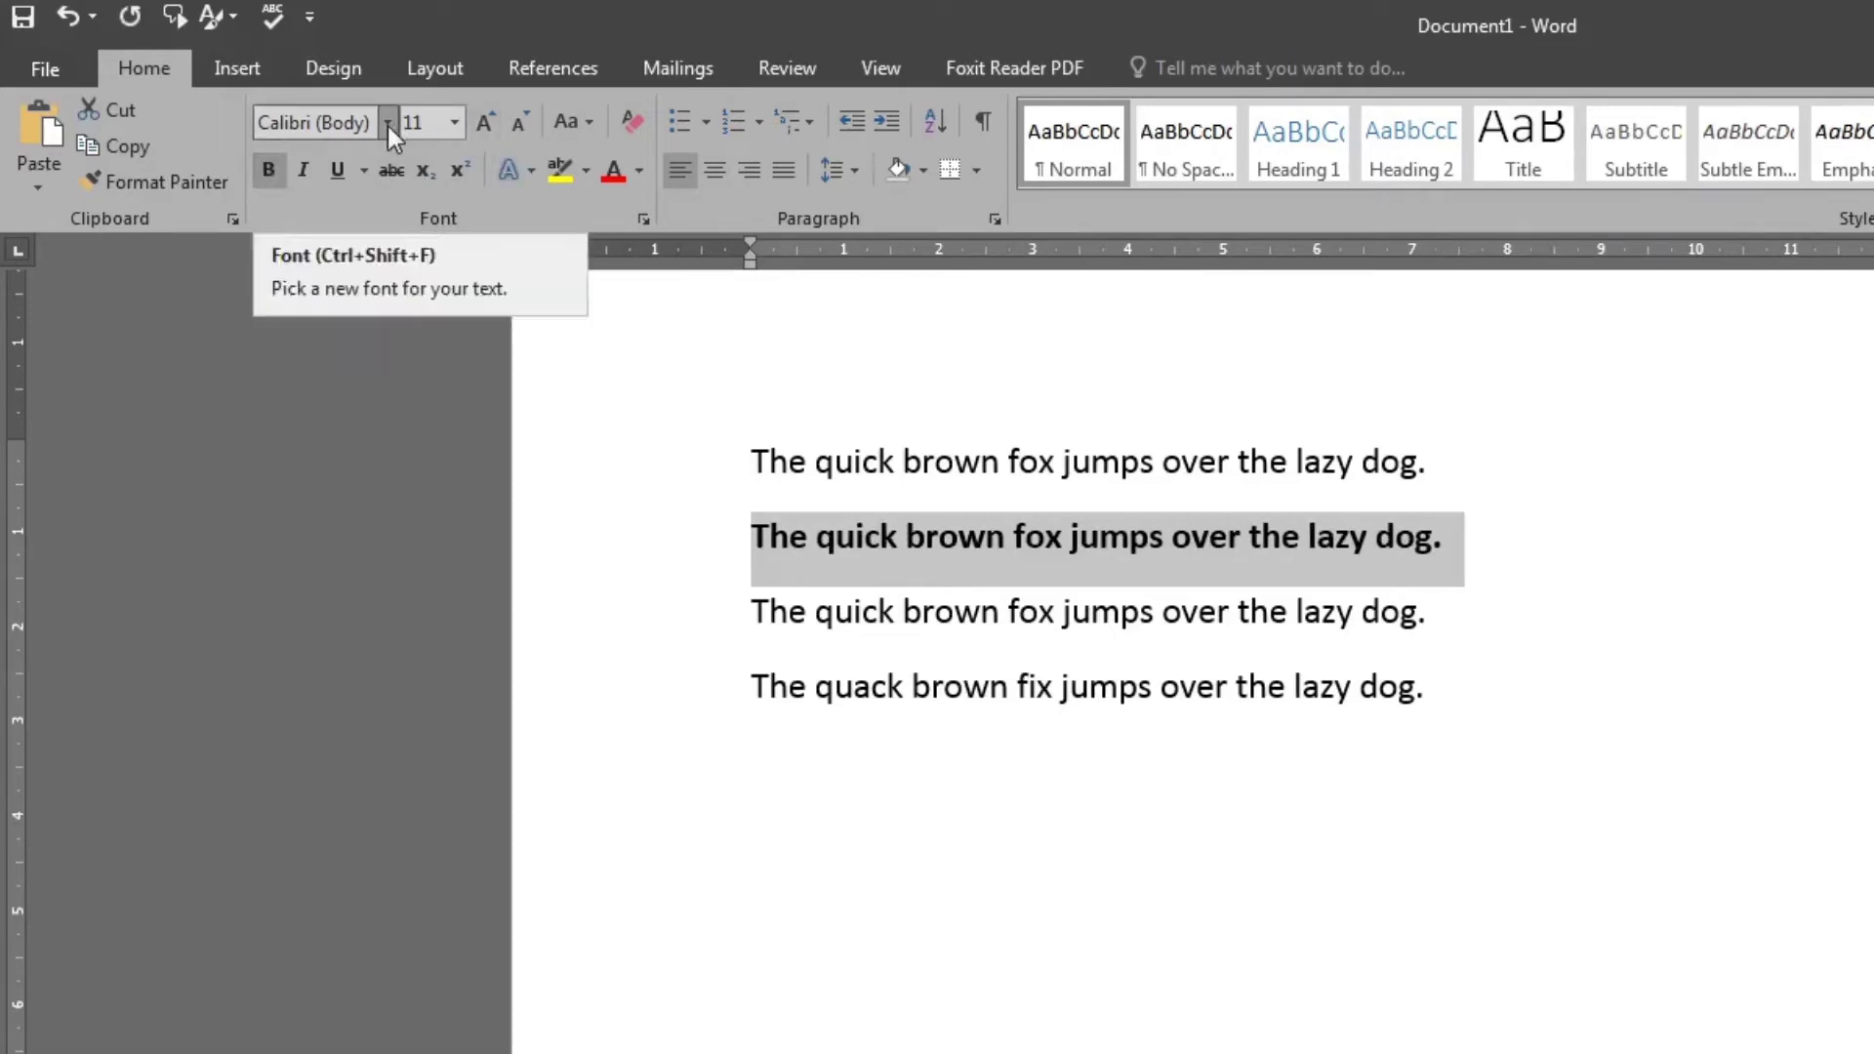
key(ctrl+shift+f)
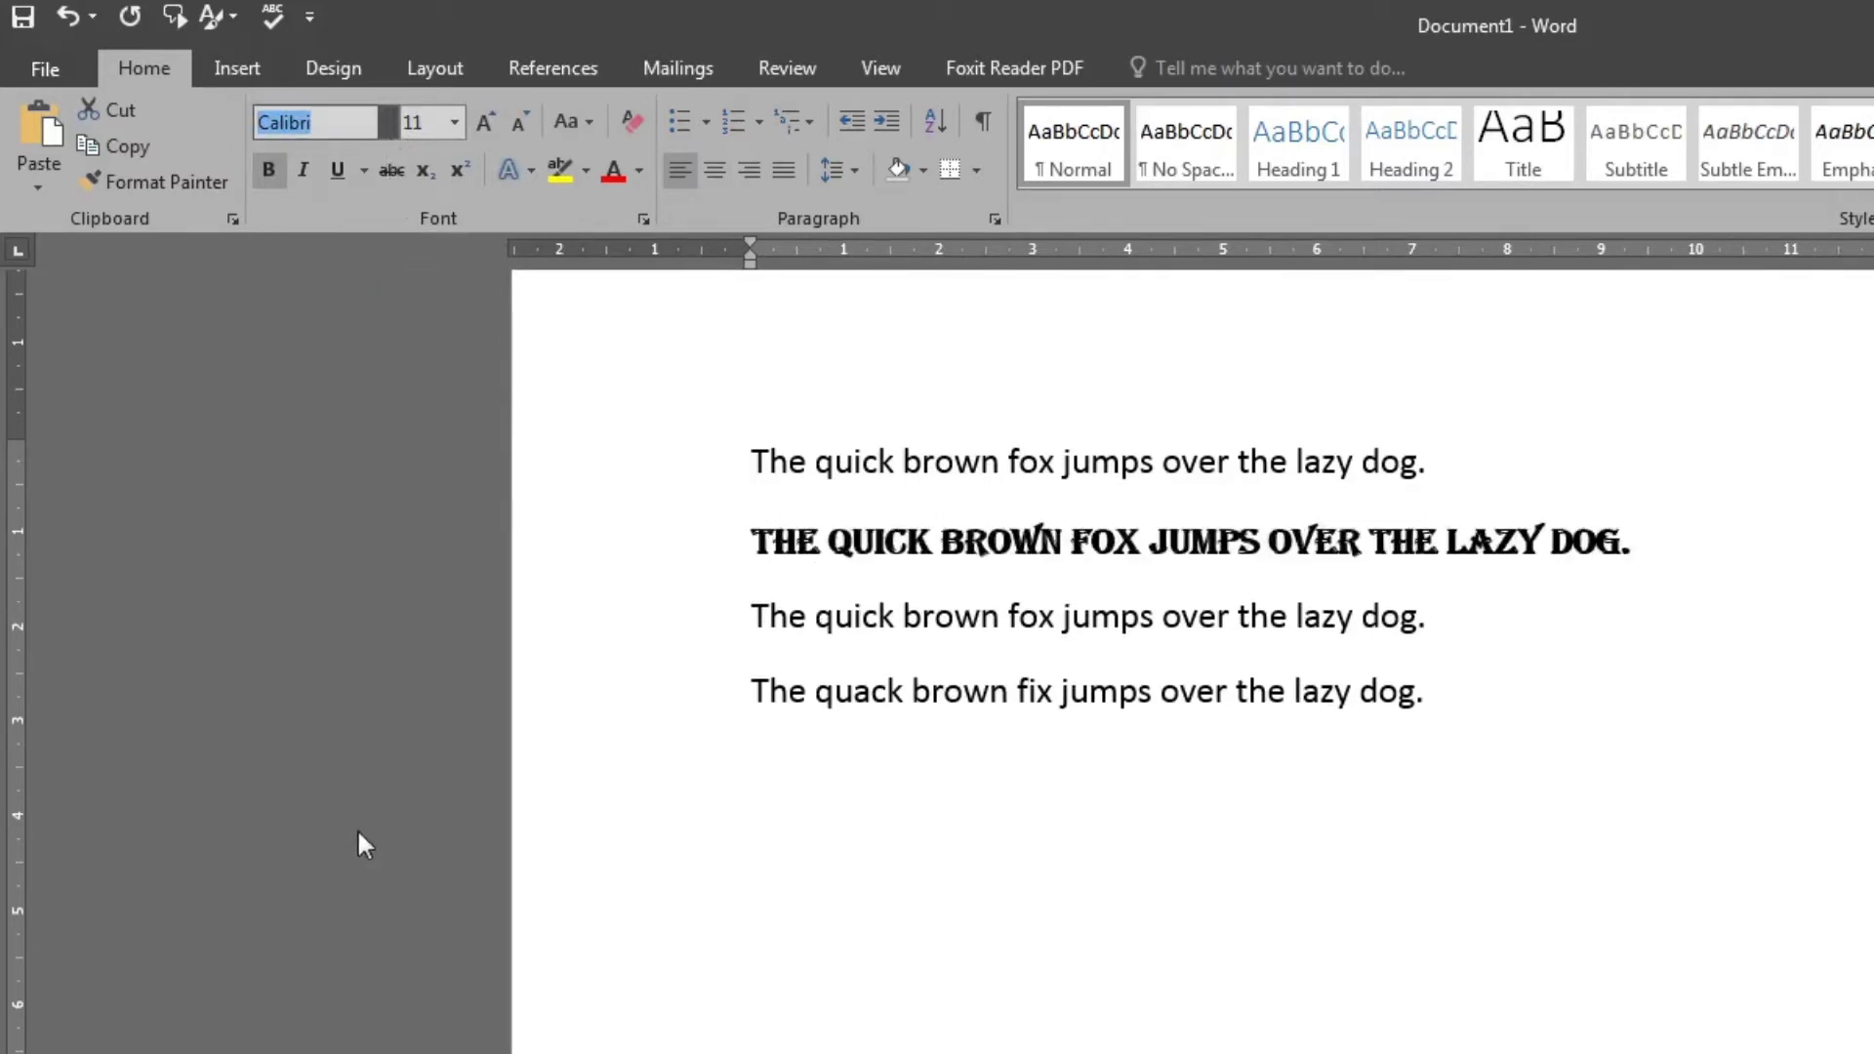
click(400, 835)
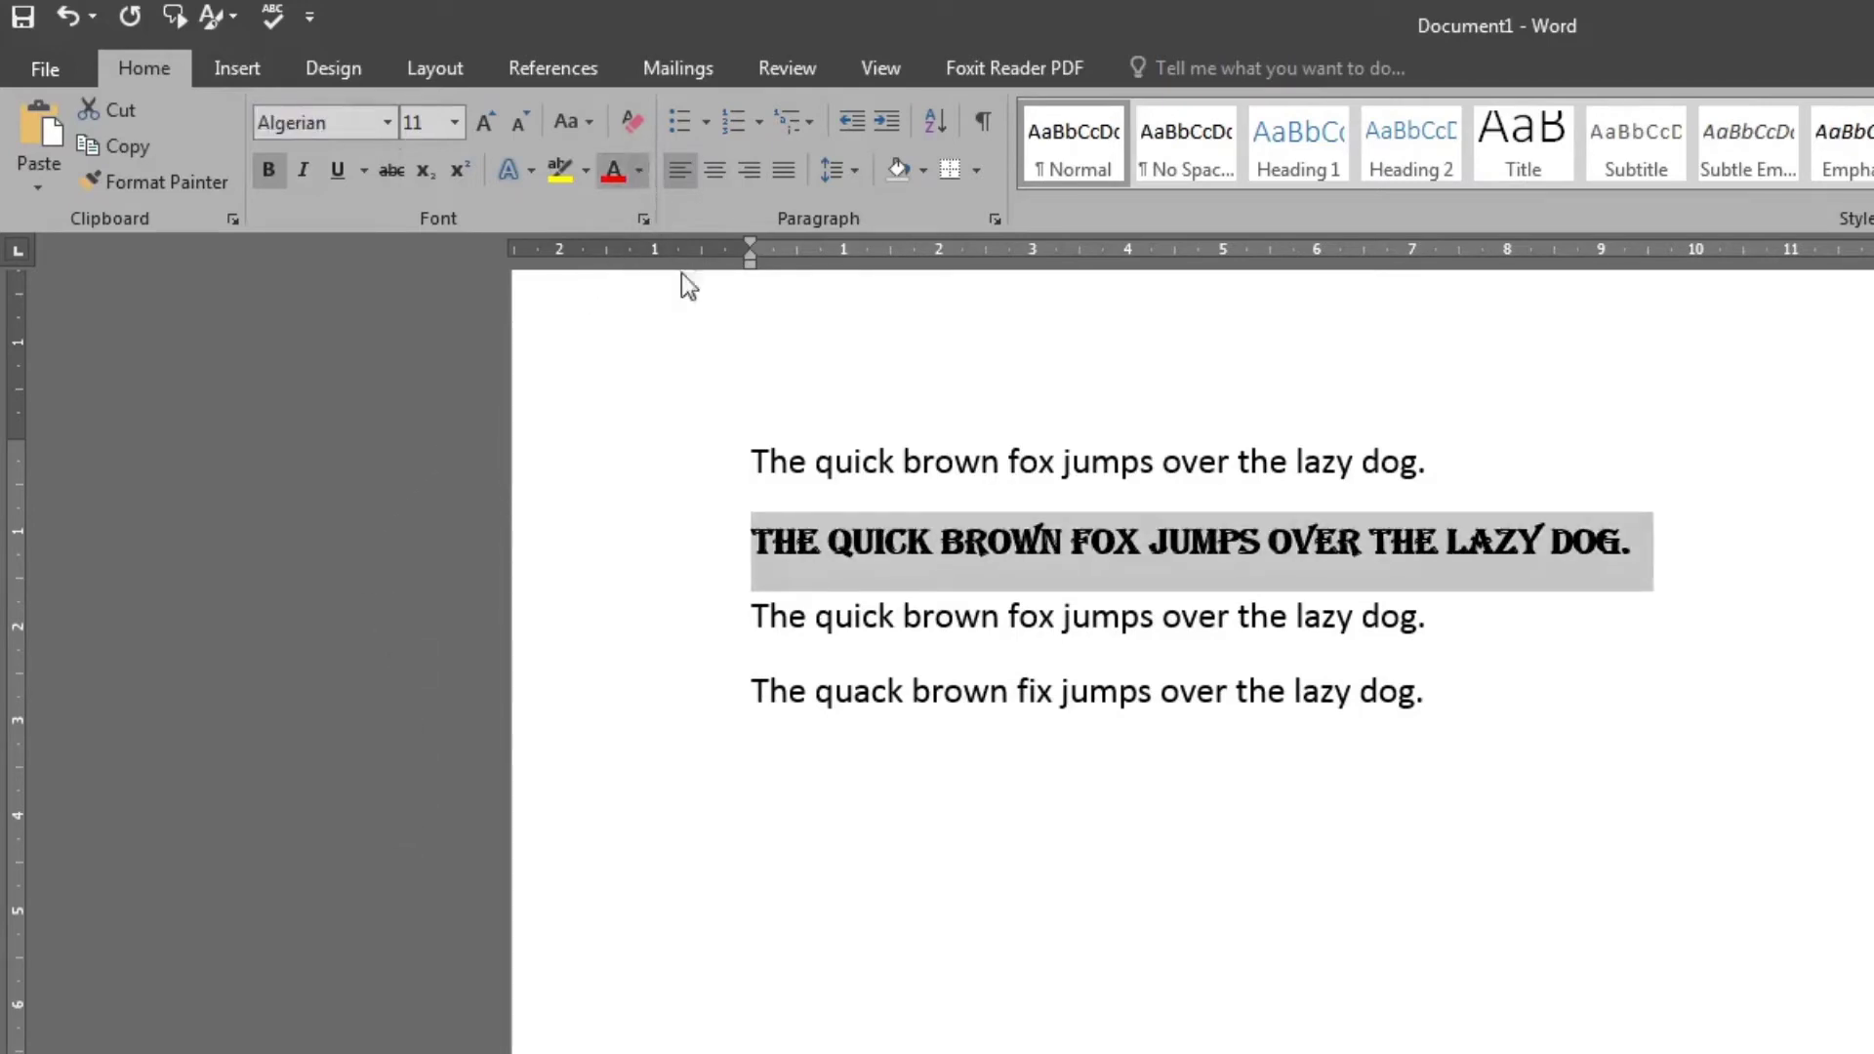
Change the font colour of the second sentence to green and deselect it
click(711, 351)
click(747, 459)
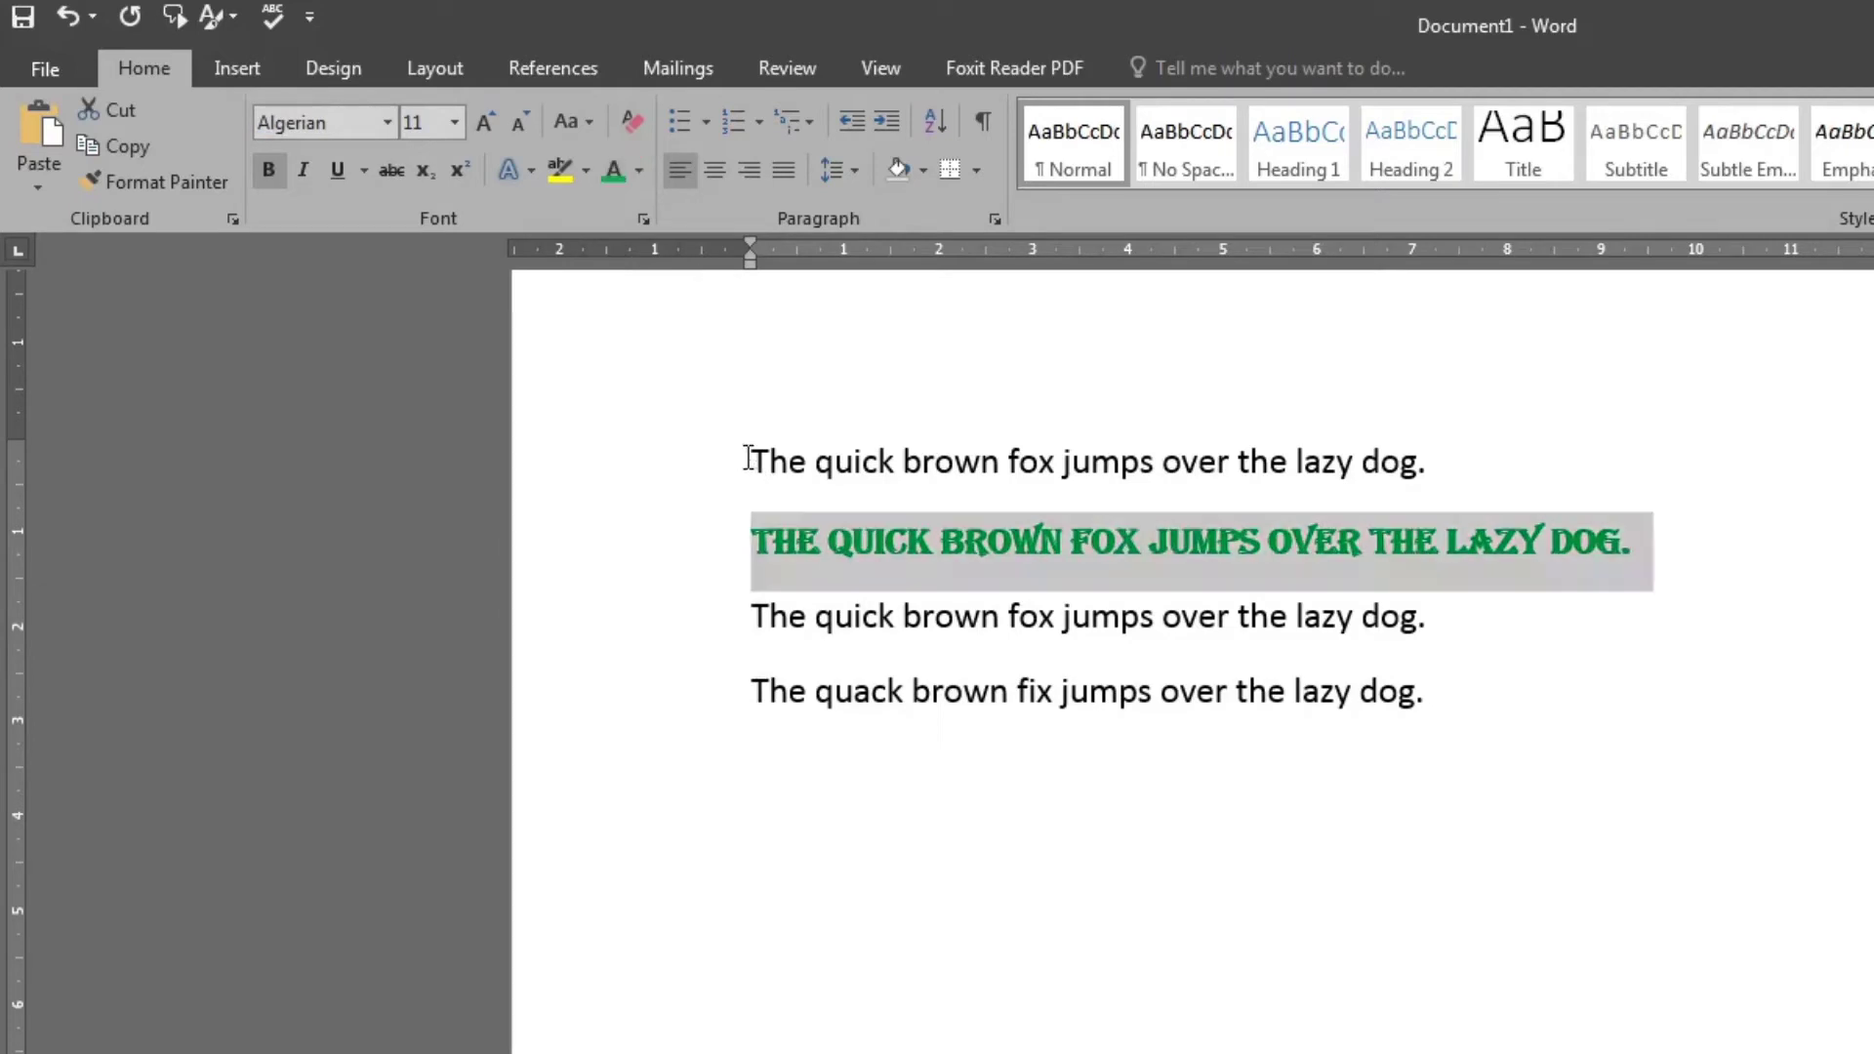
click(1505, 632)
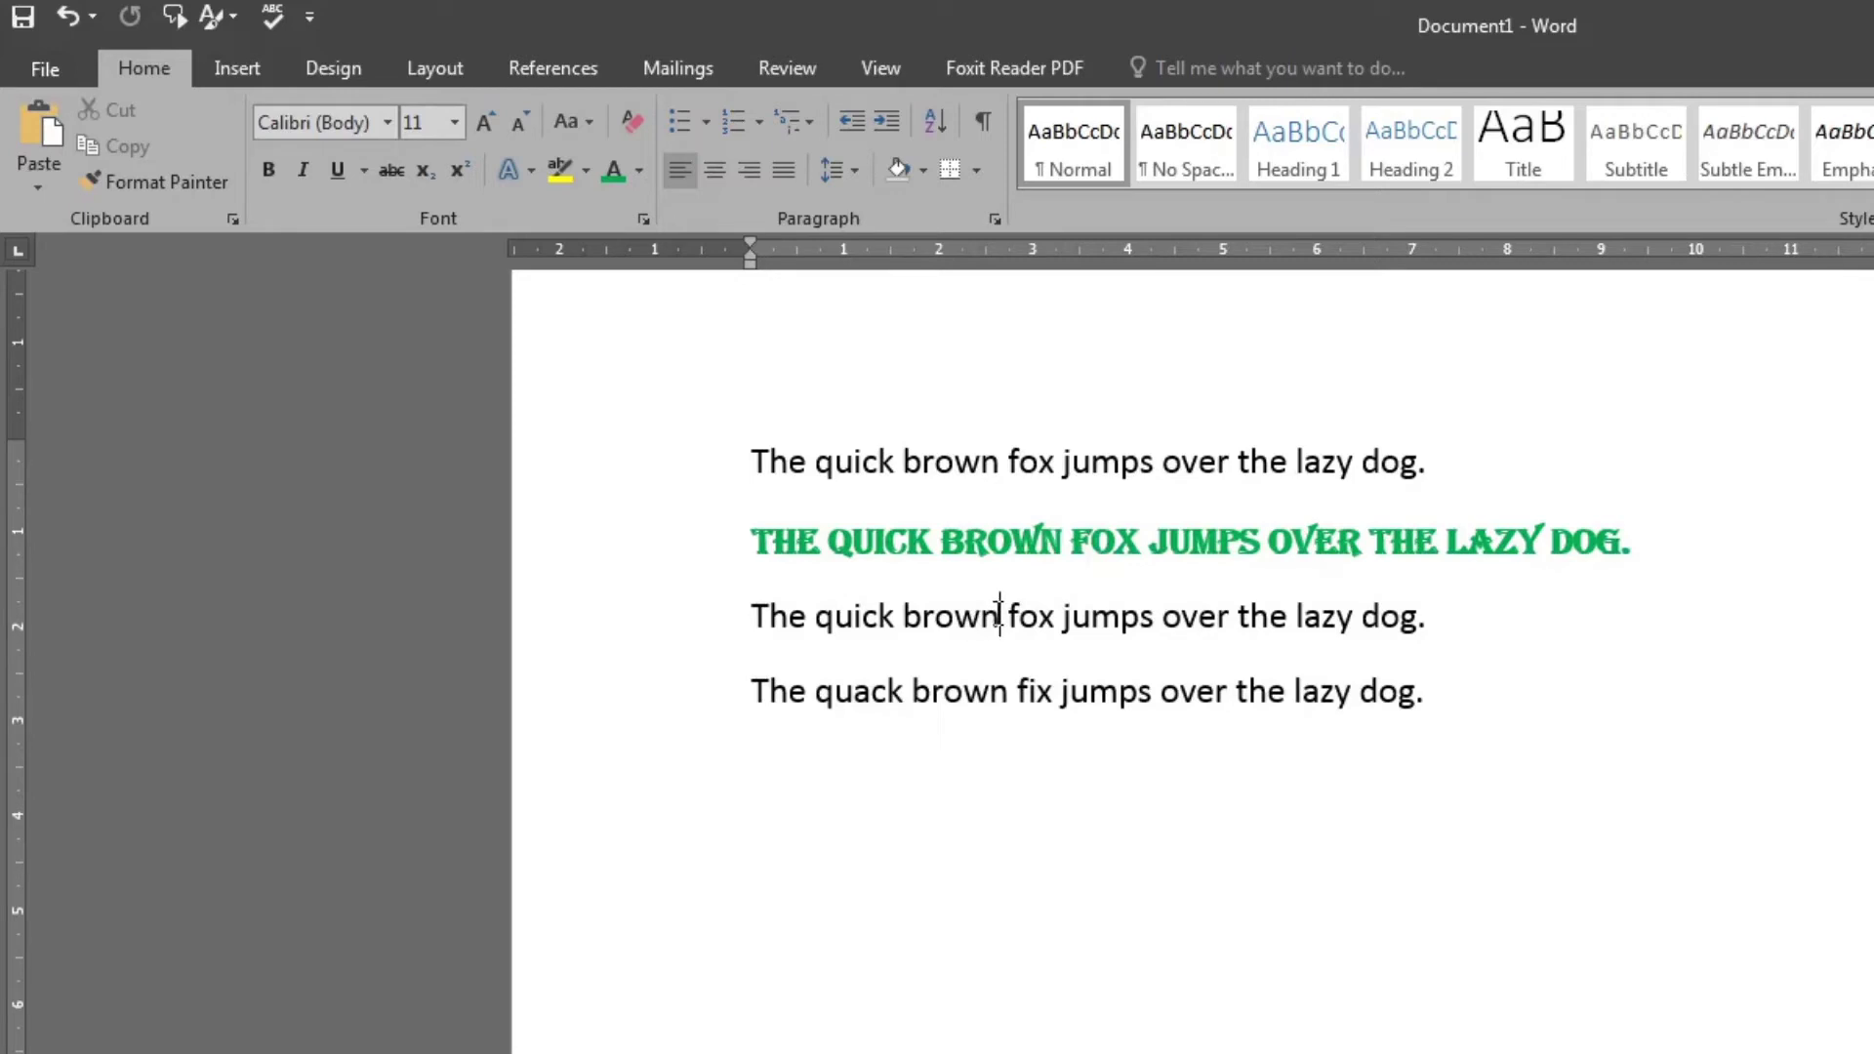
Colour the word "brown" in the third sentence brown and italicize the whole sentence
drag(1000, 615, 908, 617)
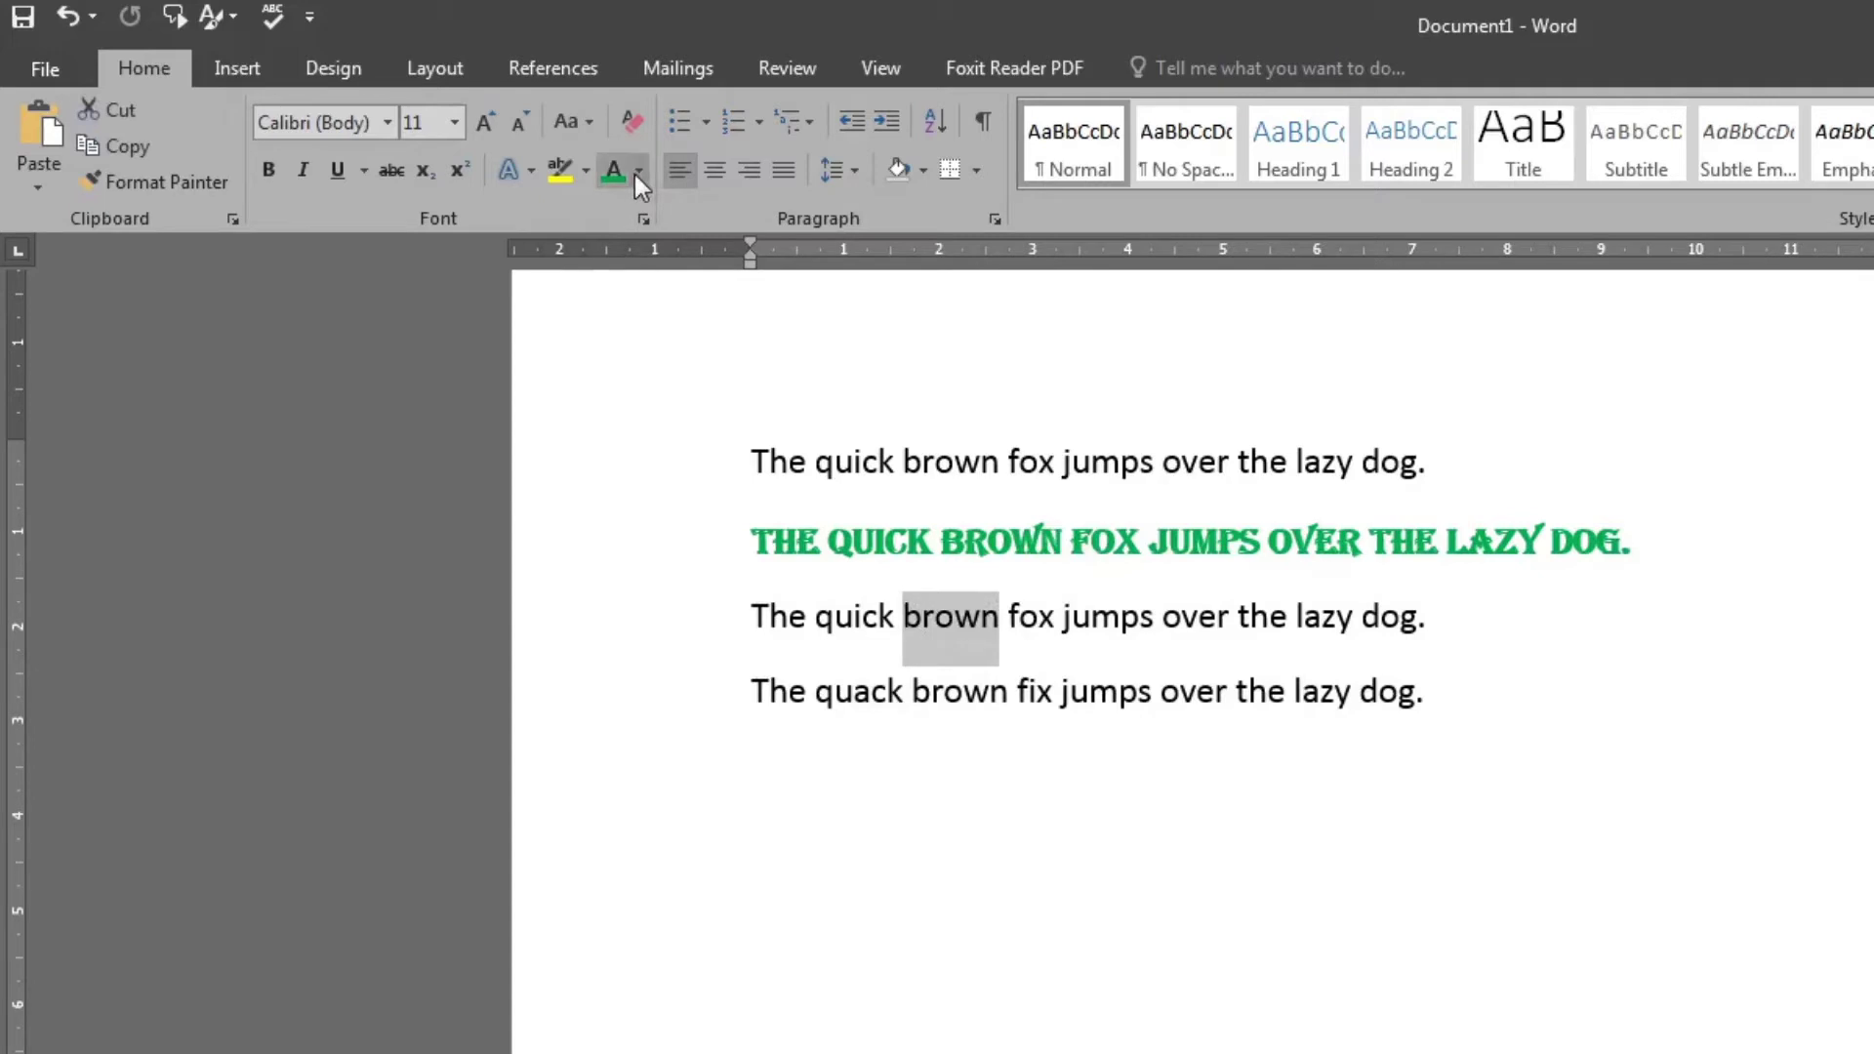
click(765, 376)
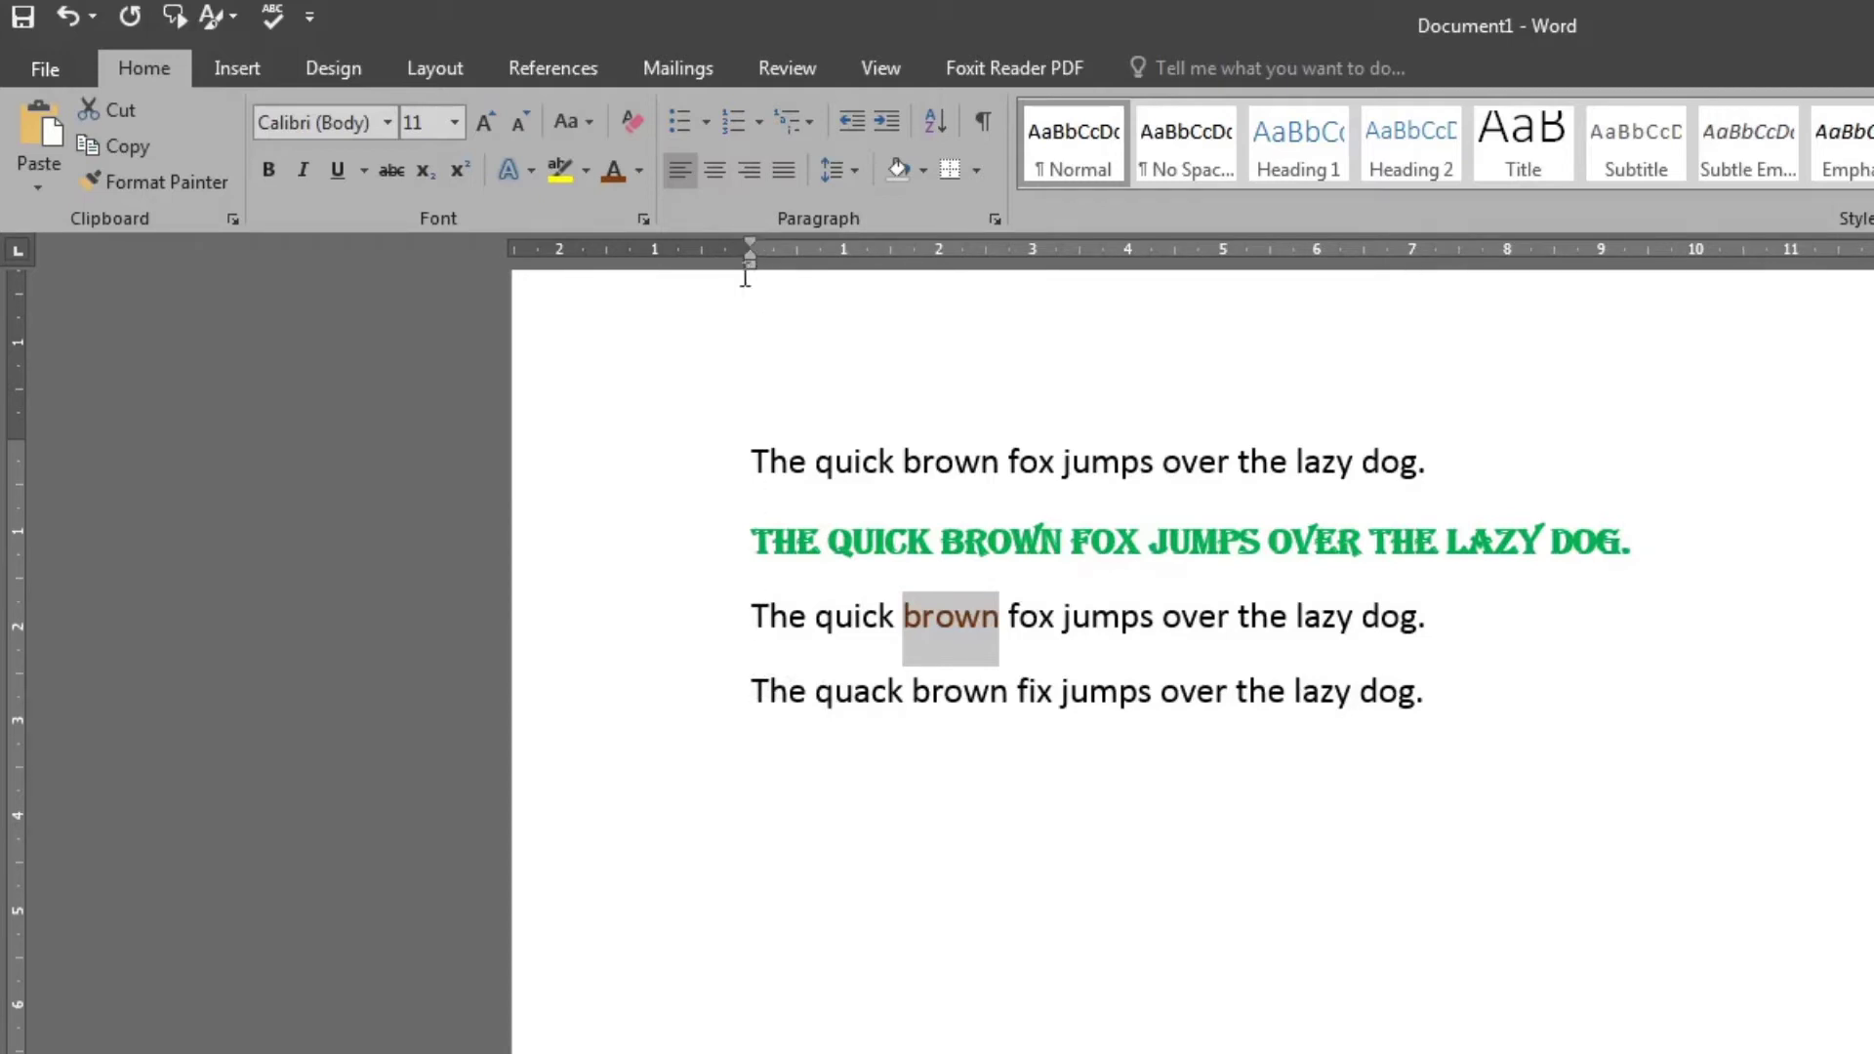
click(652, 703)
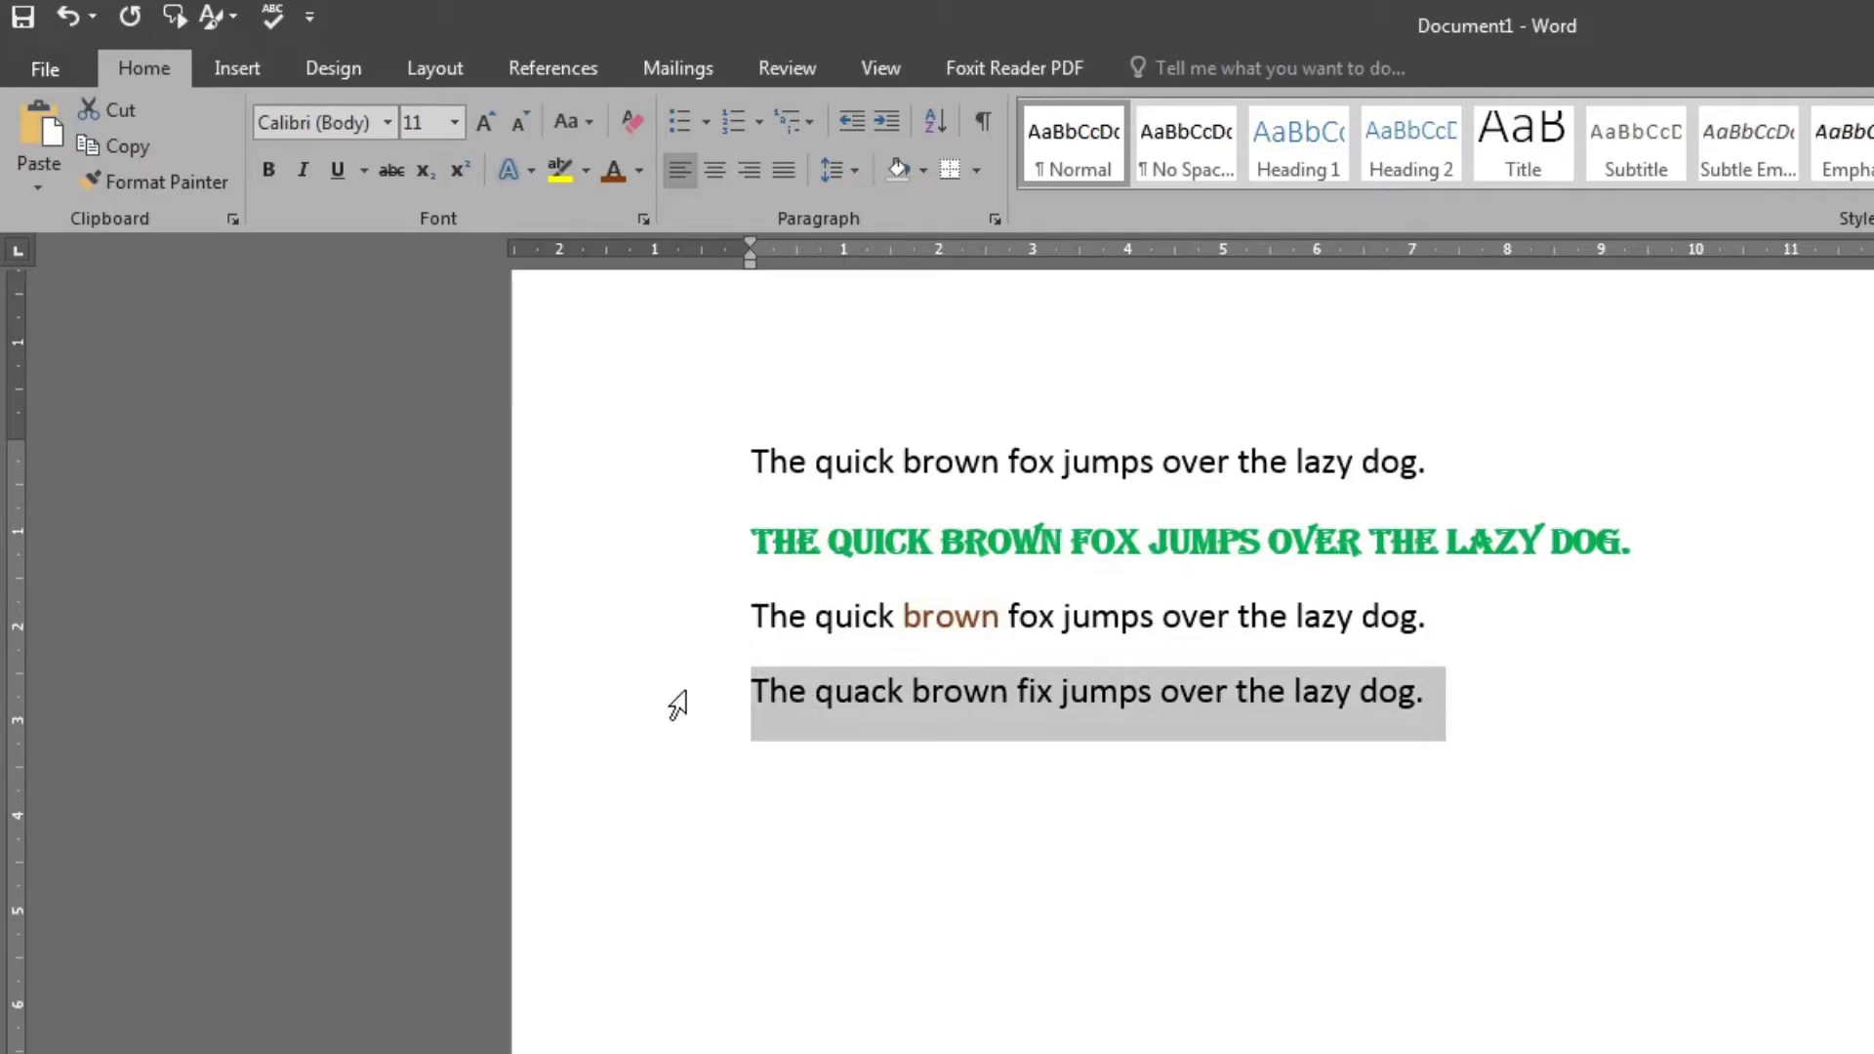
mouse_move(673, 703)
mouse_down()
mouse_move(661, 571)
mouse_move(668, 737)
mouse_up()
click(677, 629)
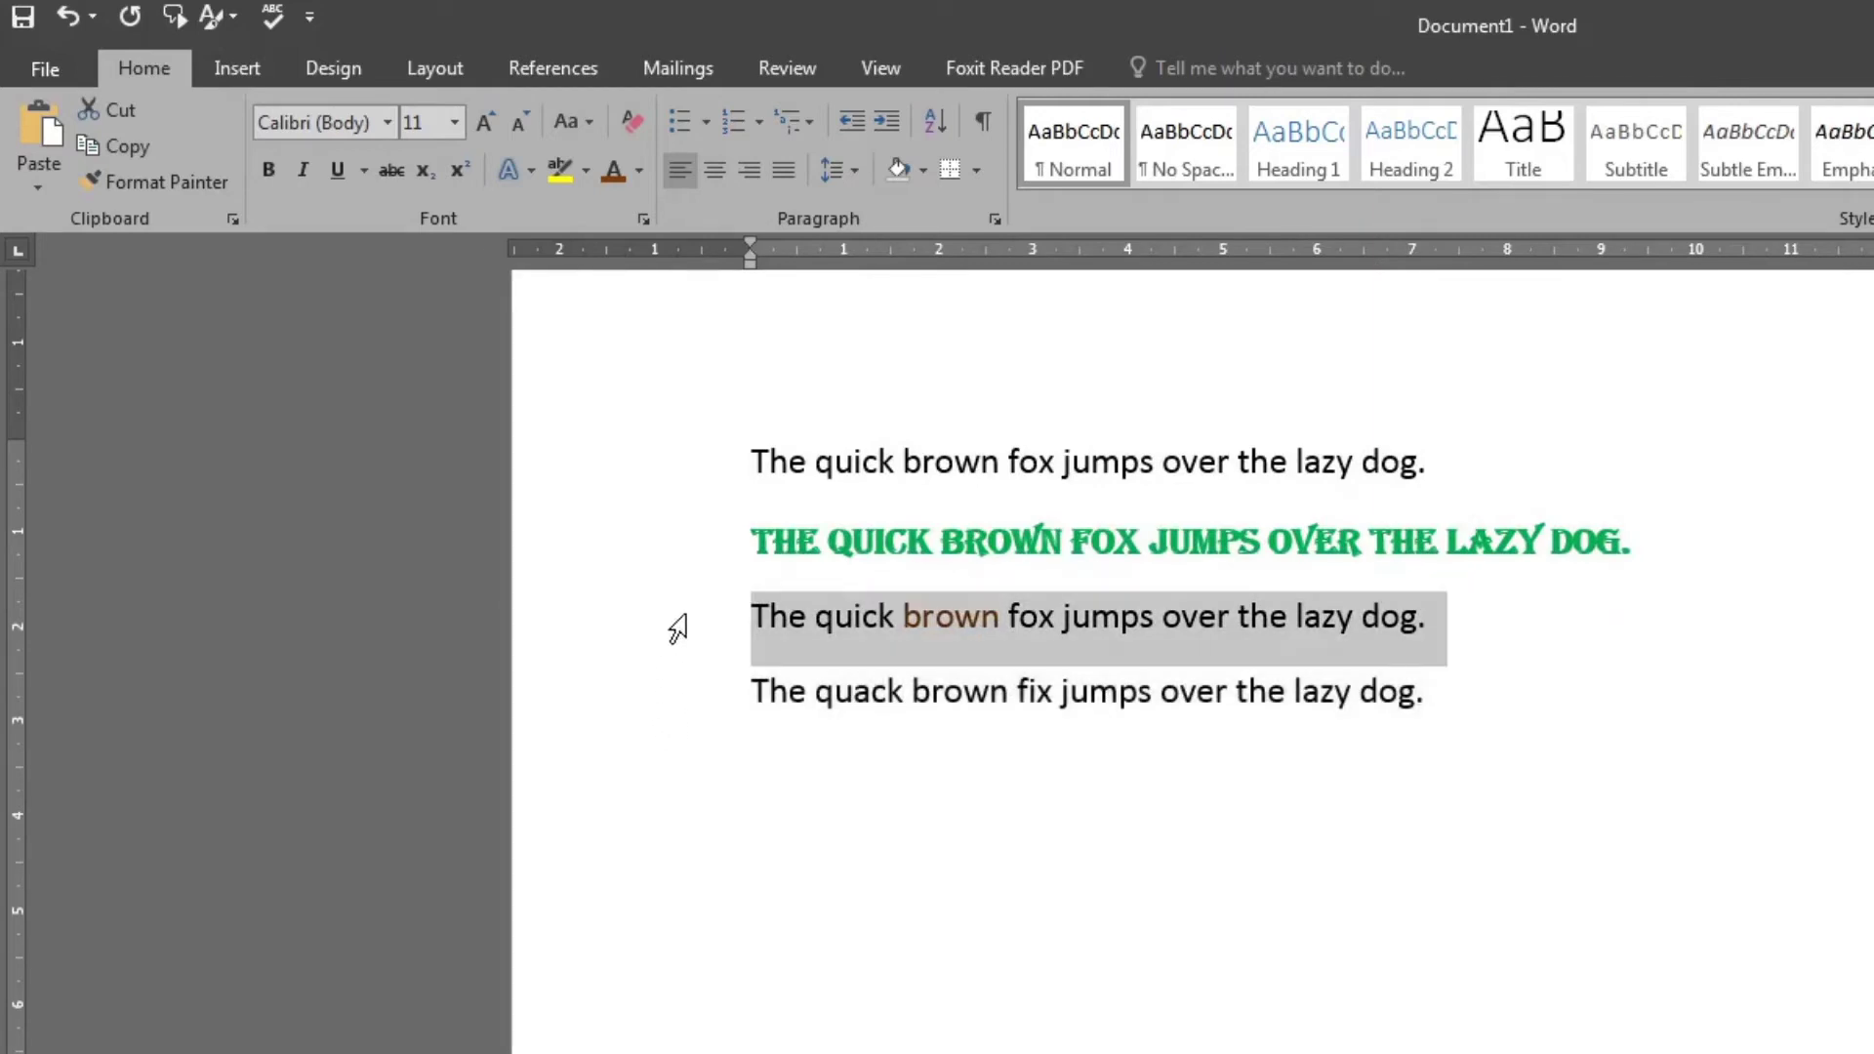
click(305, 171)
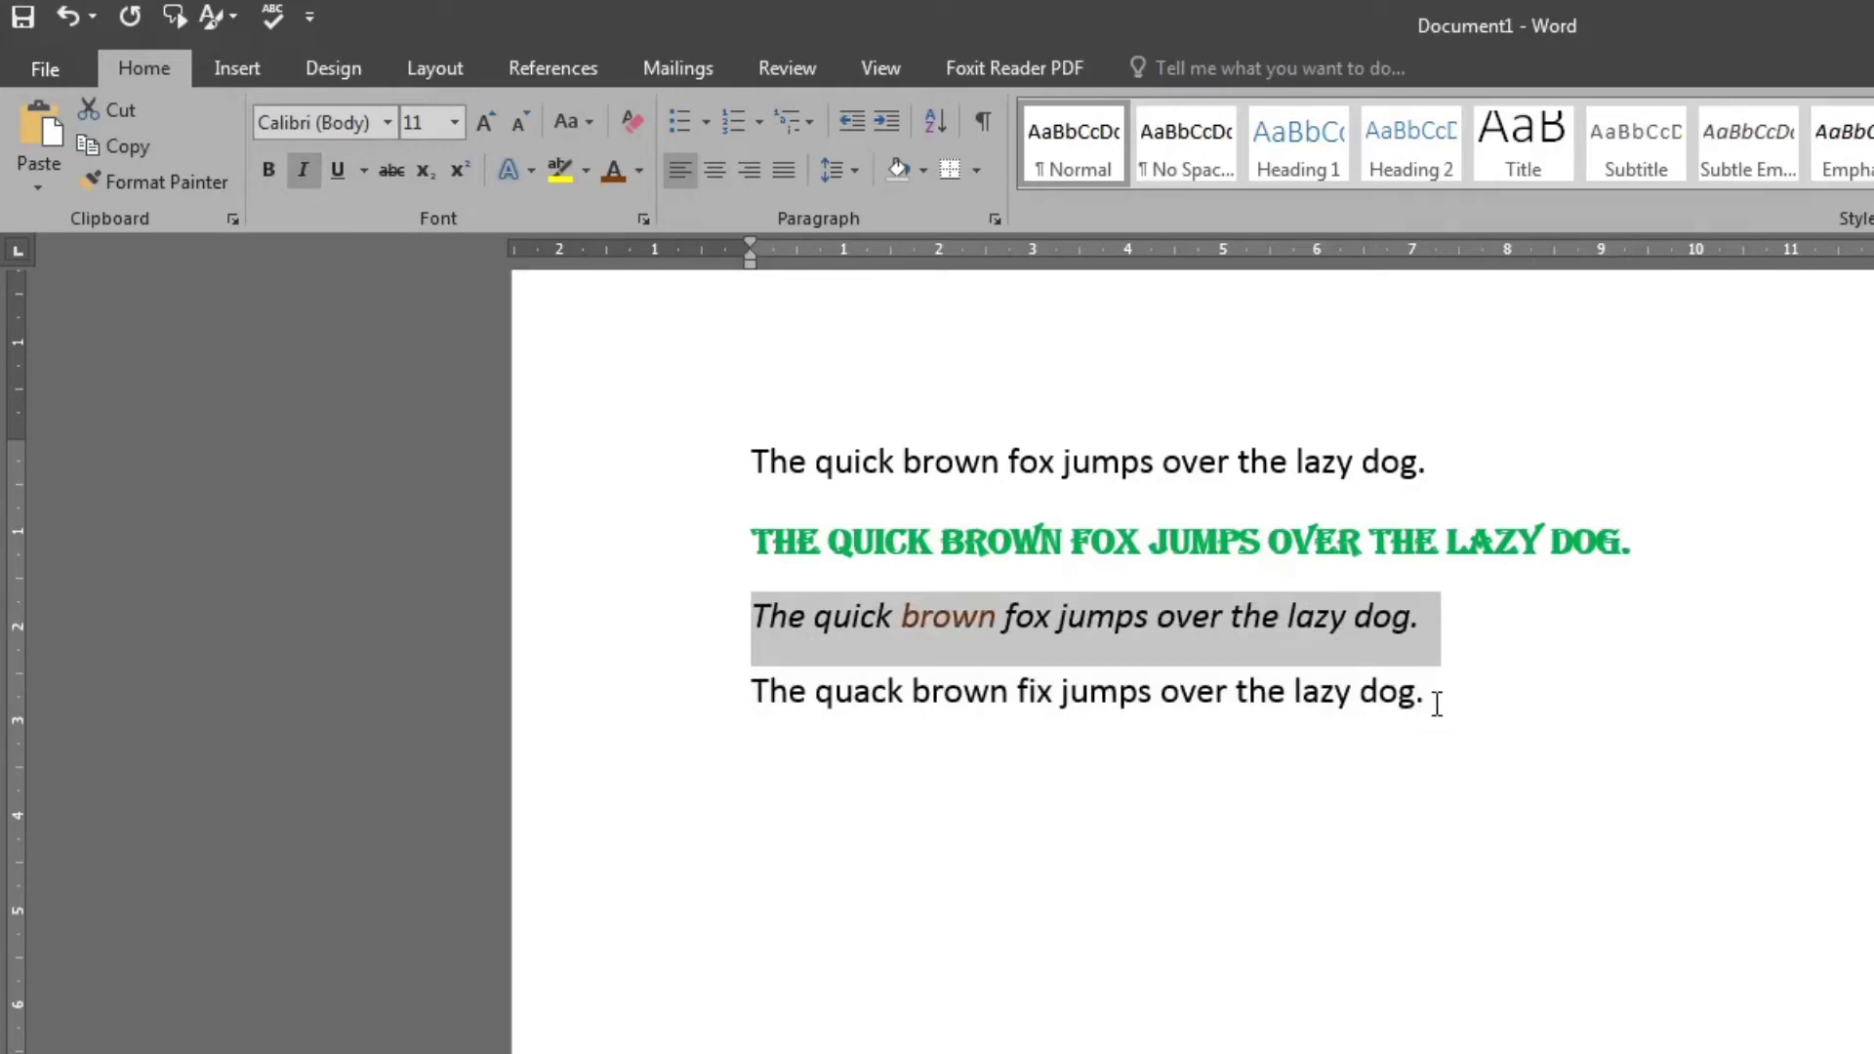
Apply strikethrough to the entire fourth sentence
drag(1437, 704, 749, 693)
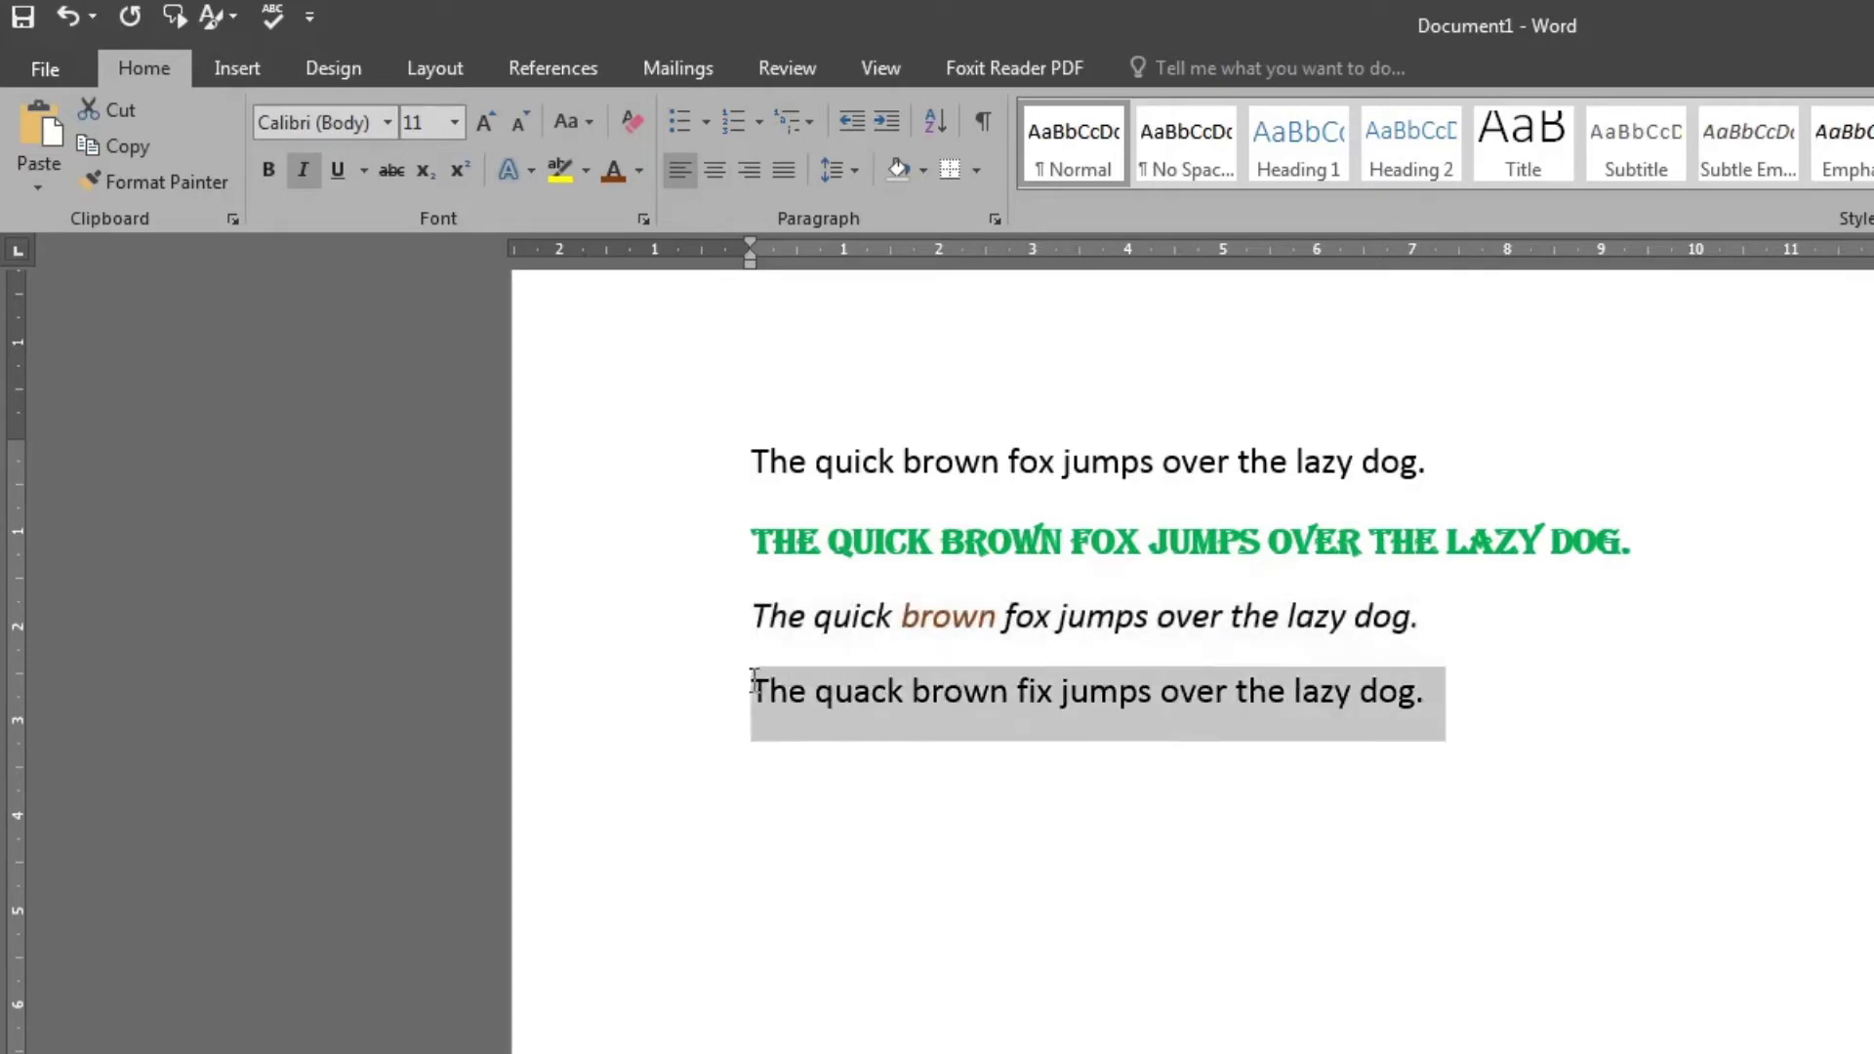
click(392, 170)
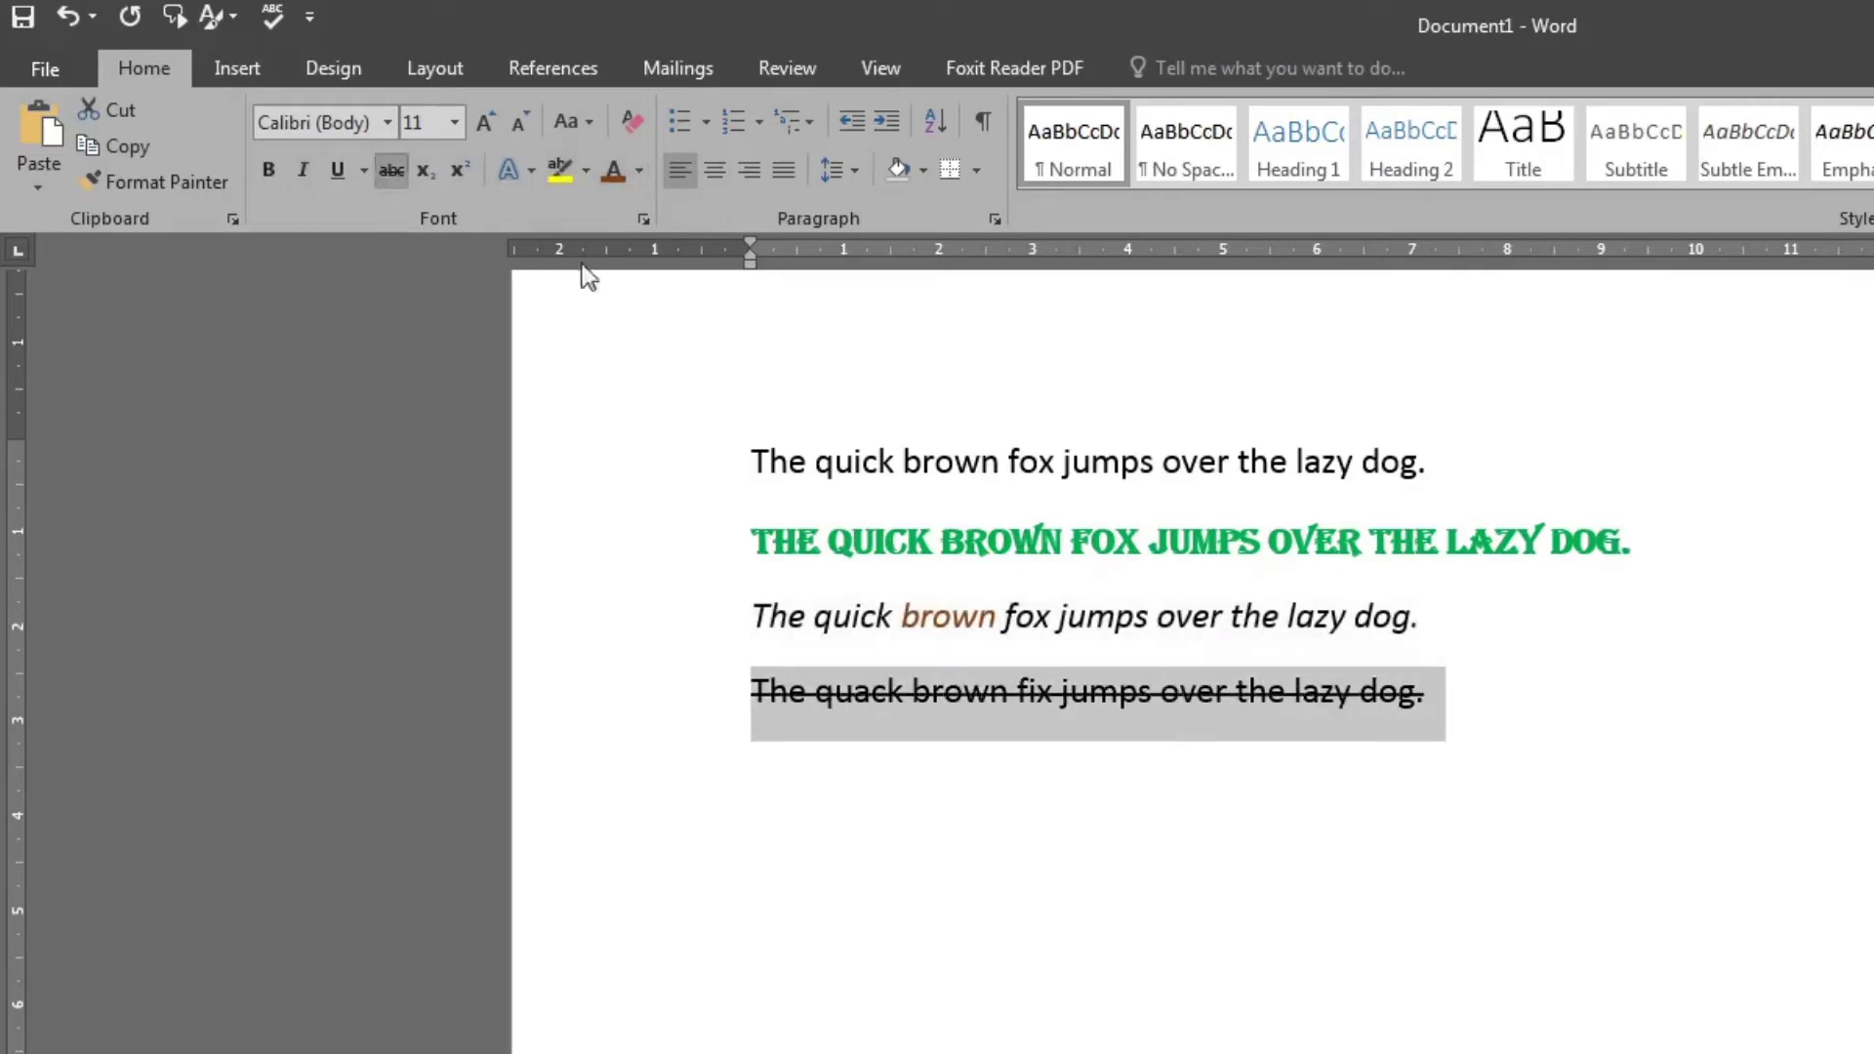
Capitalize each word of the first sentence and underline the third sentence
drag(1402, 461, 749, 461)
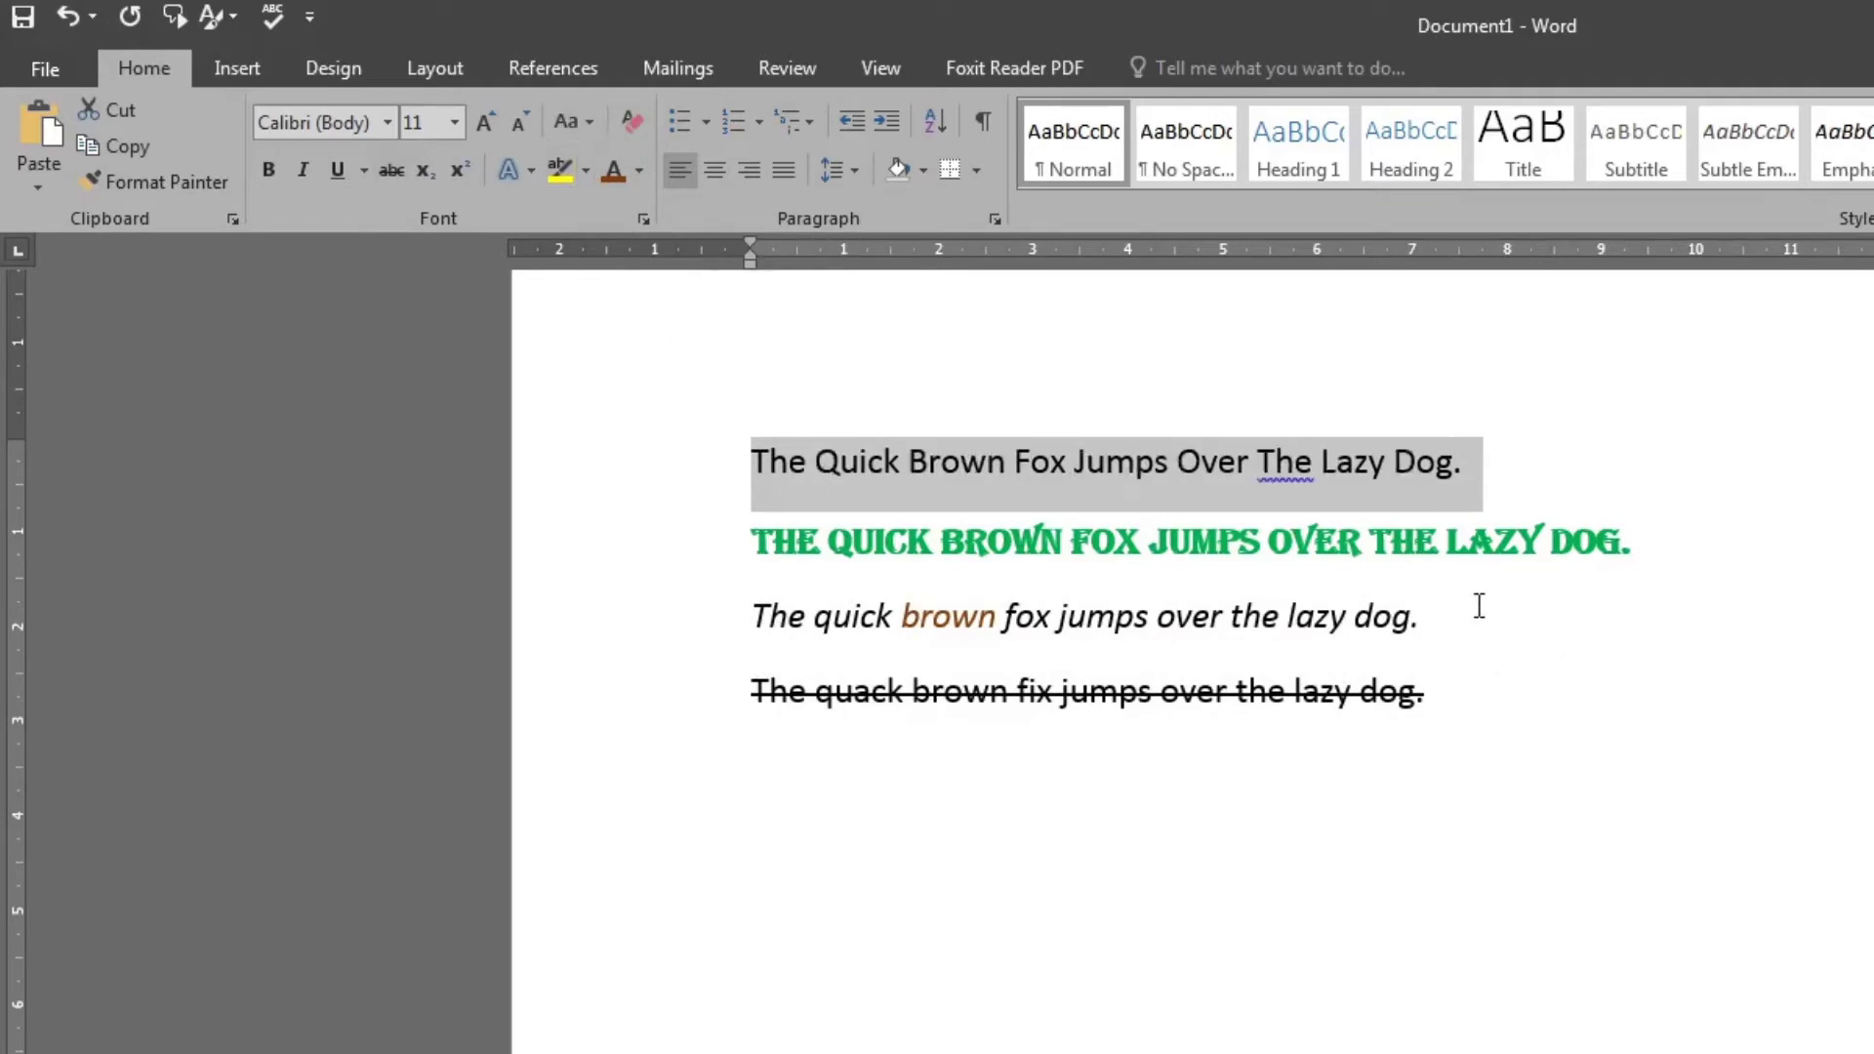
drag(1465, 625, 750, 624)
click(337, 170)
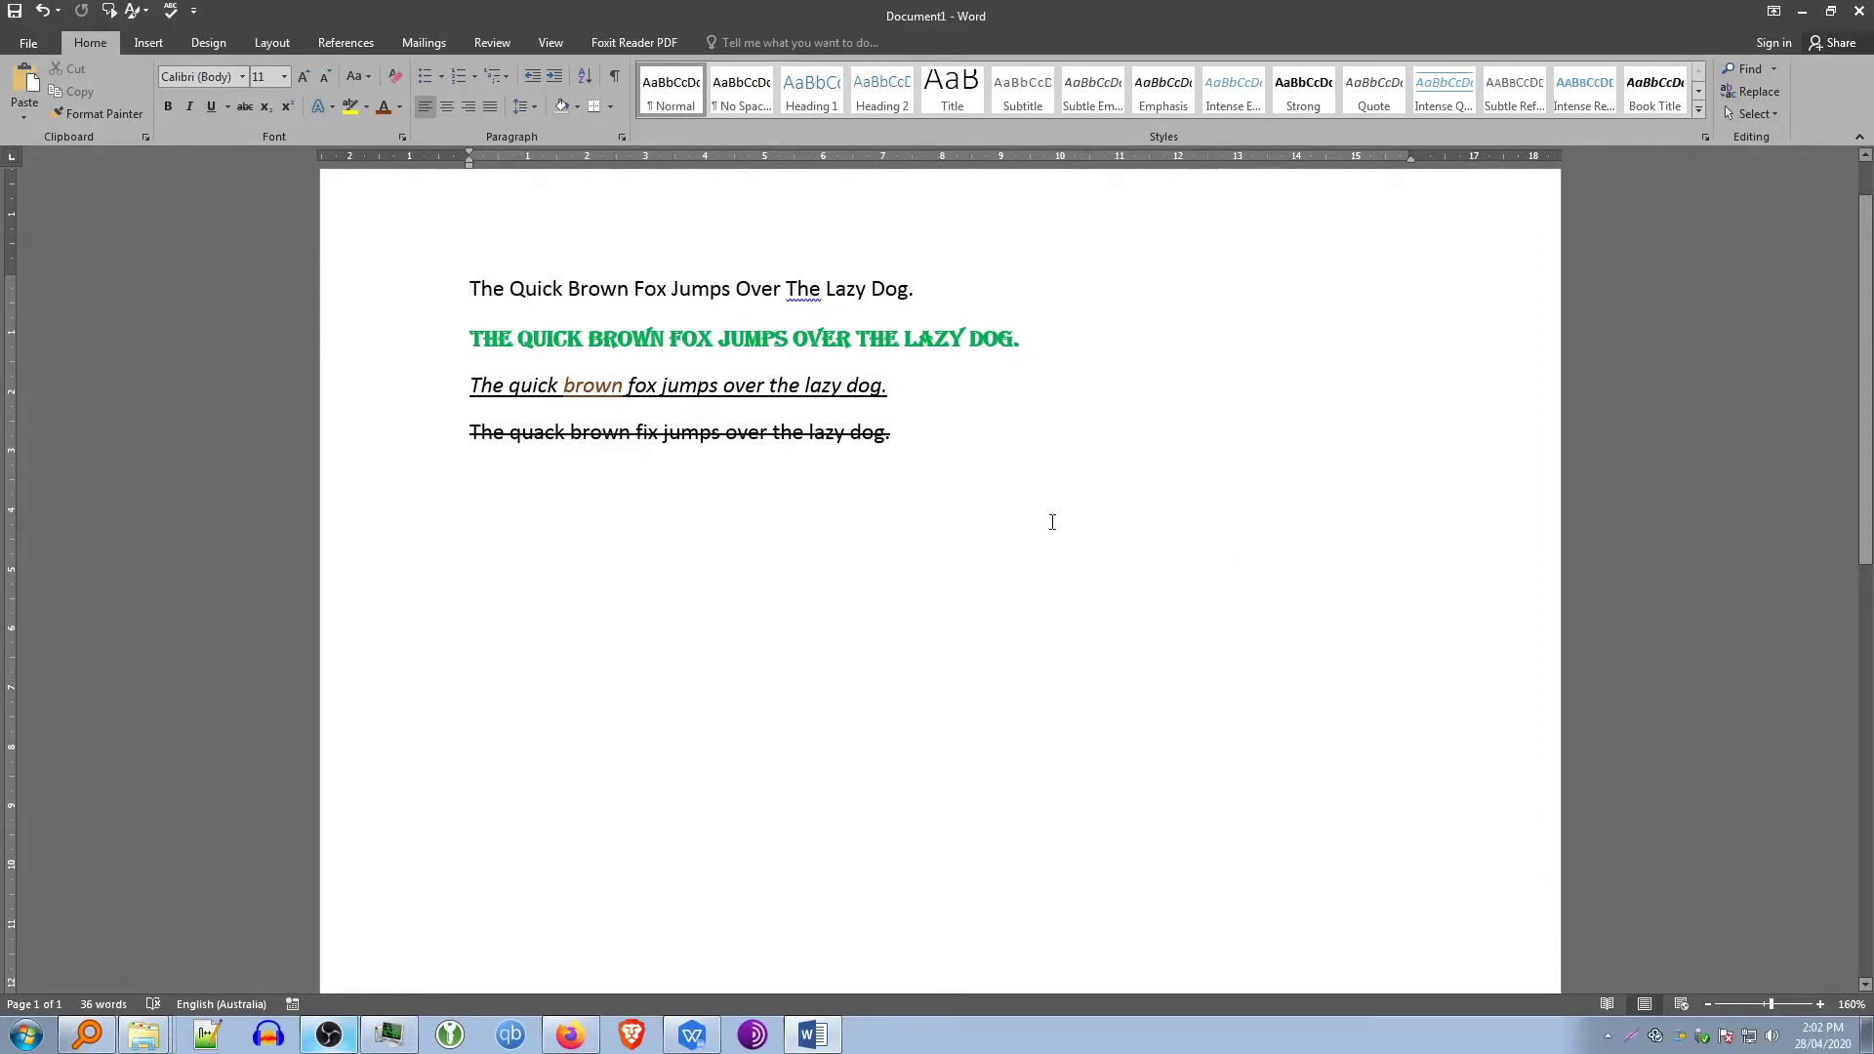
Start saving the document under a new name and choose the Documents library as its location
click(29, 49)
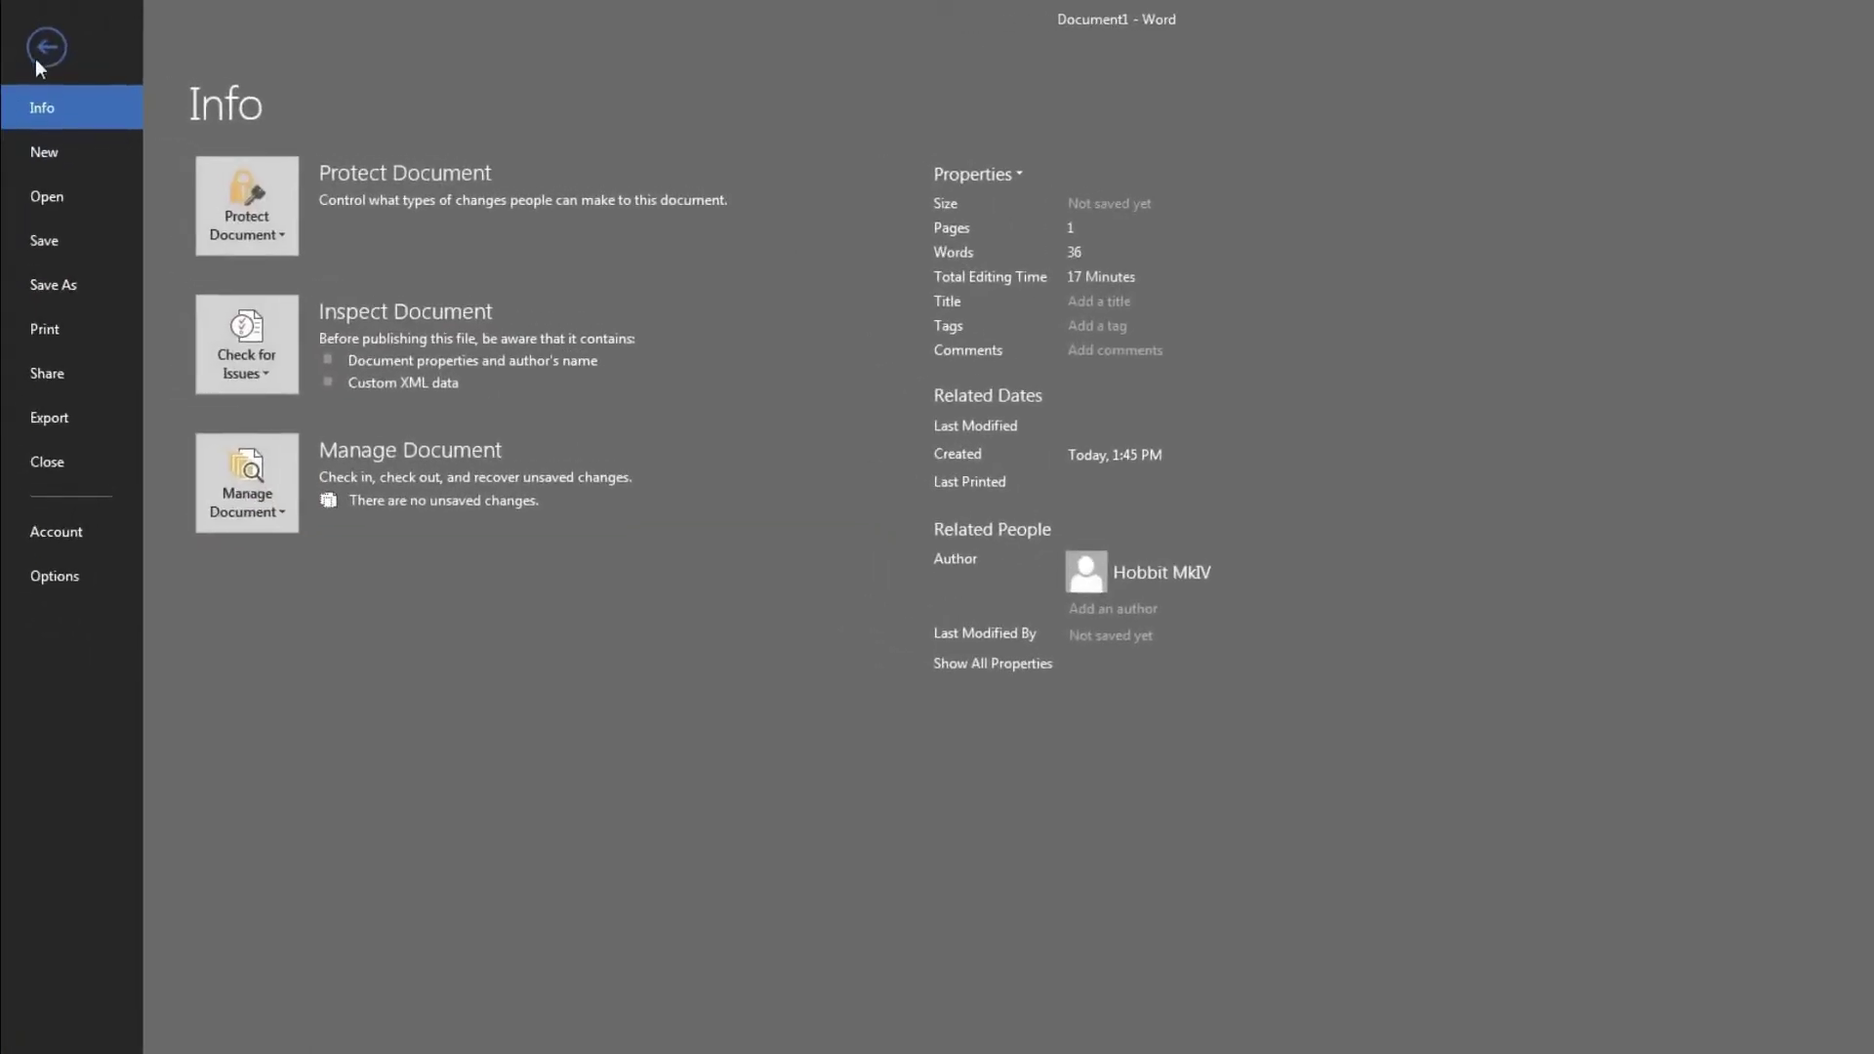
click(82, 283)
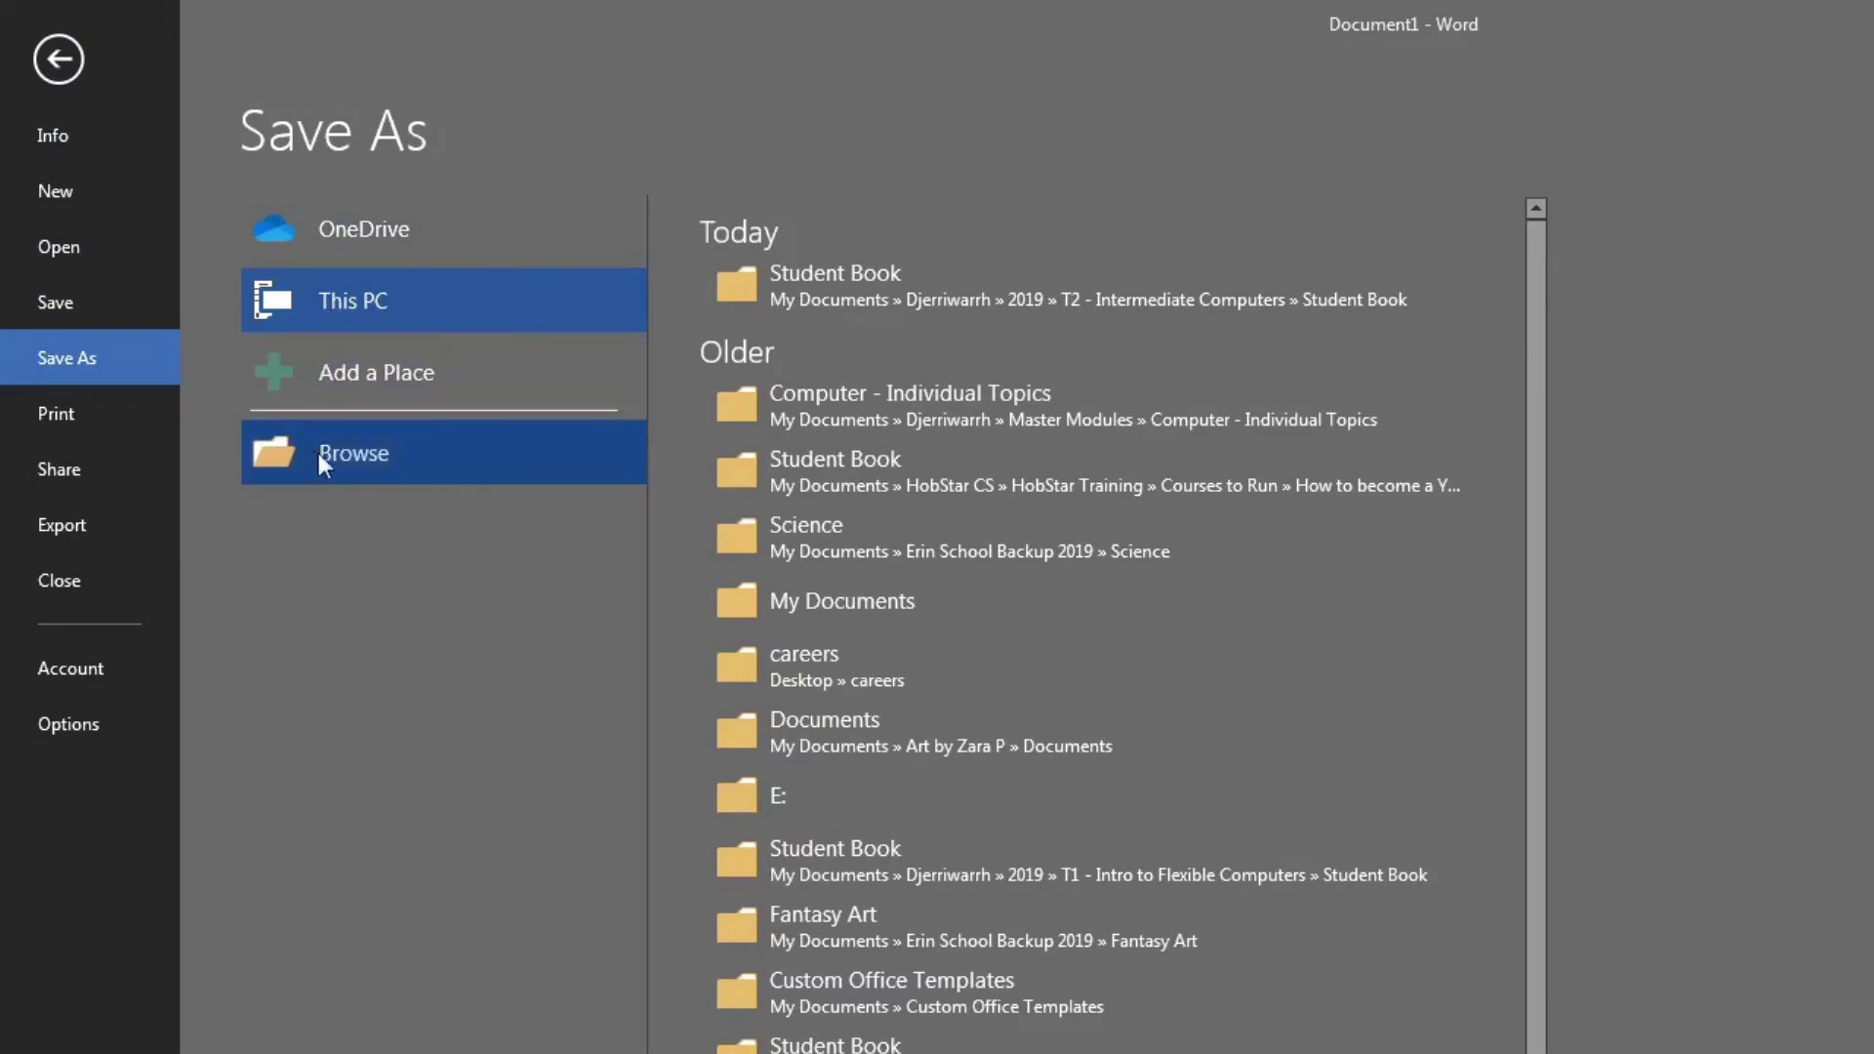
click(351, 455)
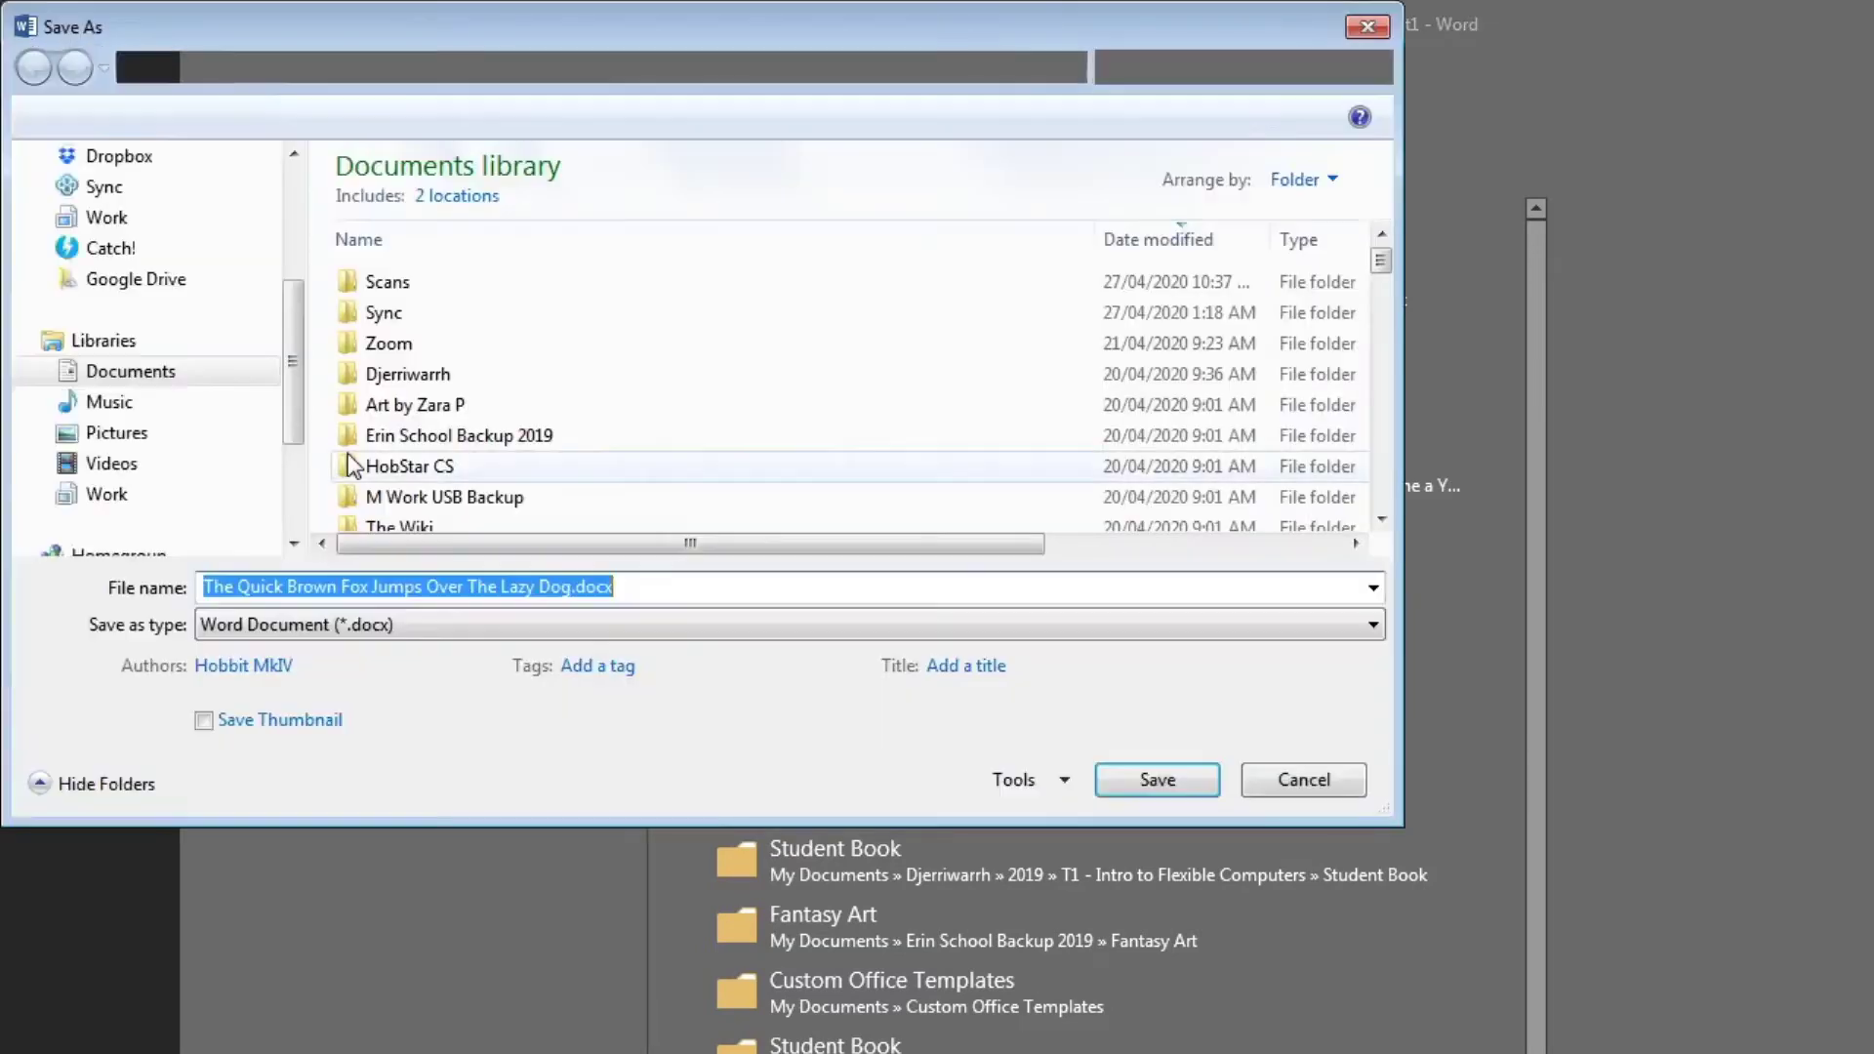
scroll(147, 410, down, 4)
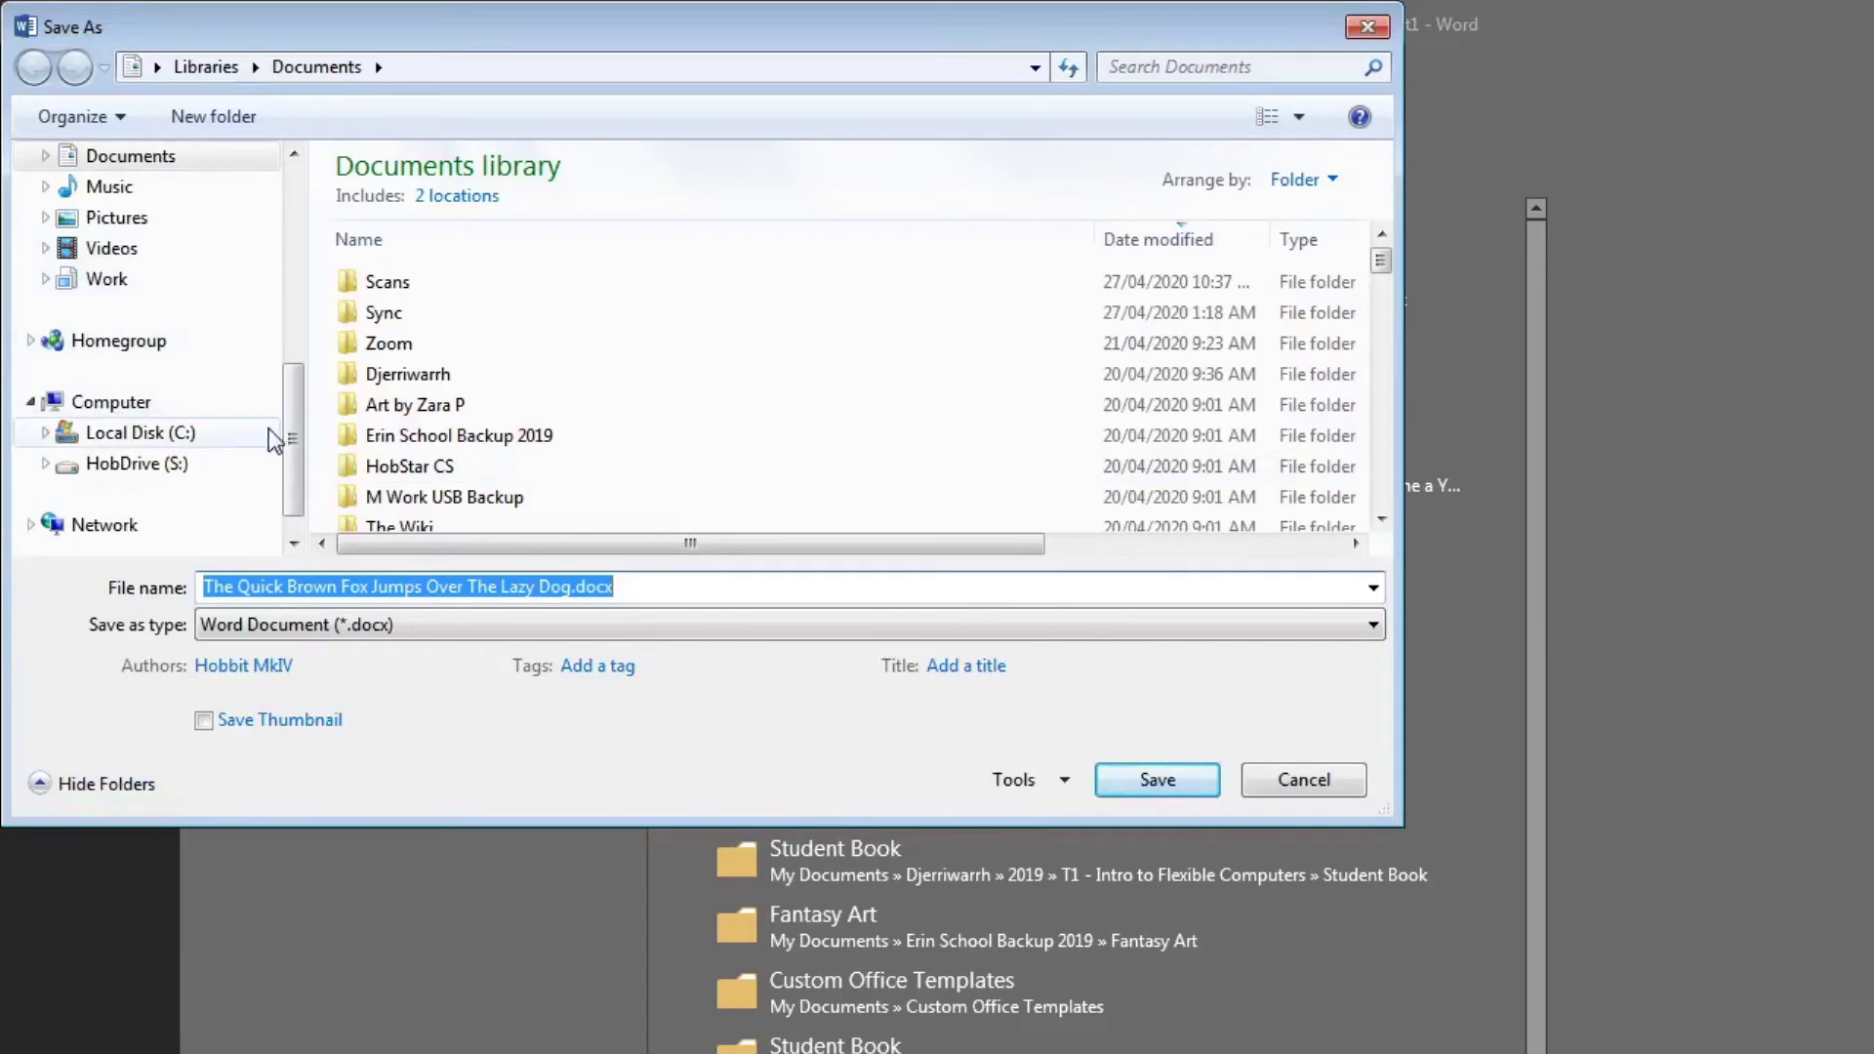
scroll(292, 371, up, 4)
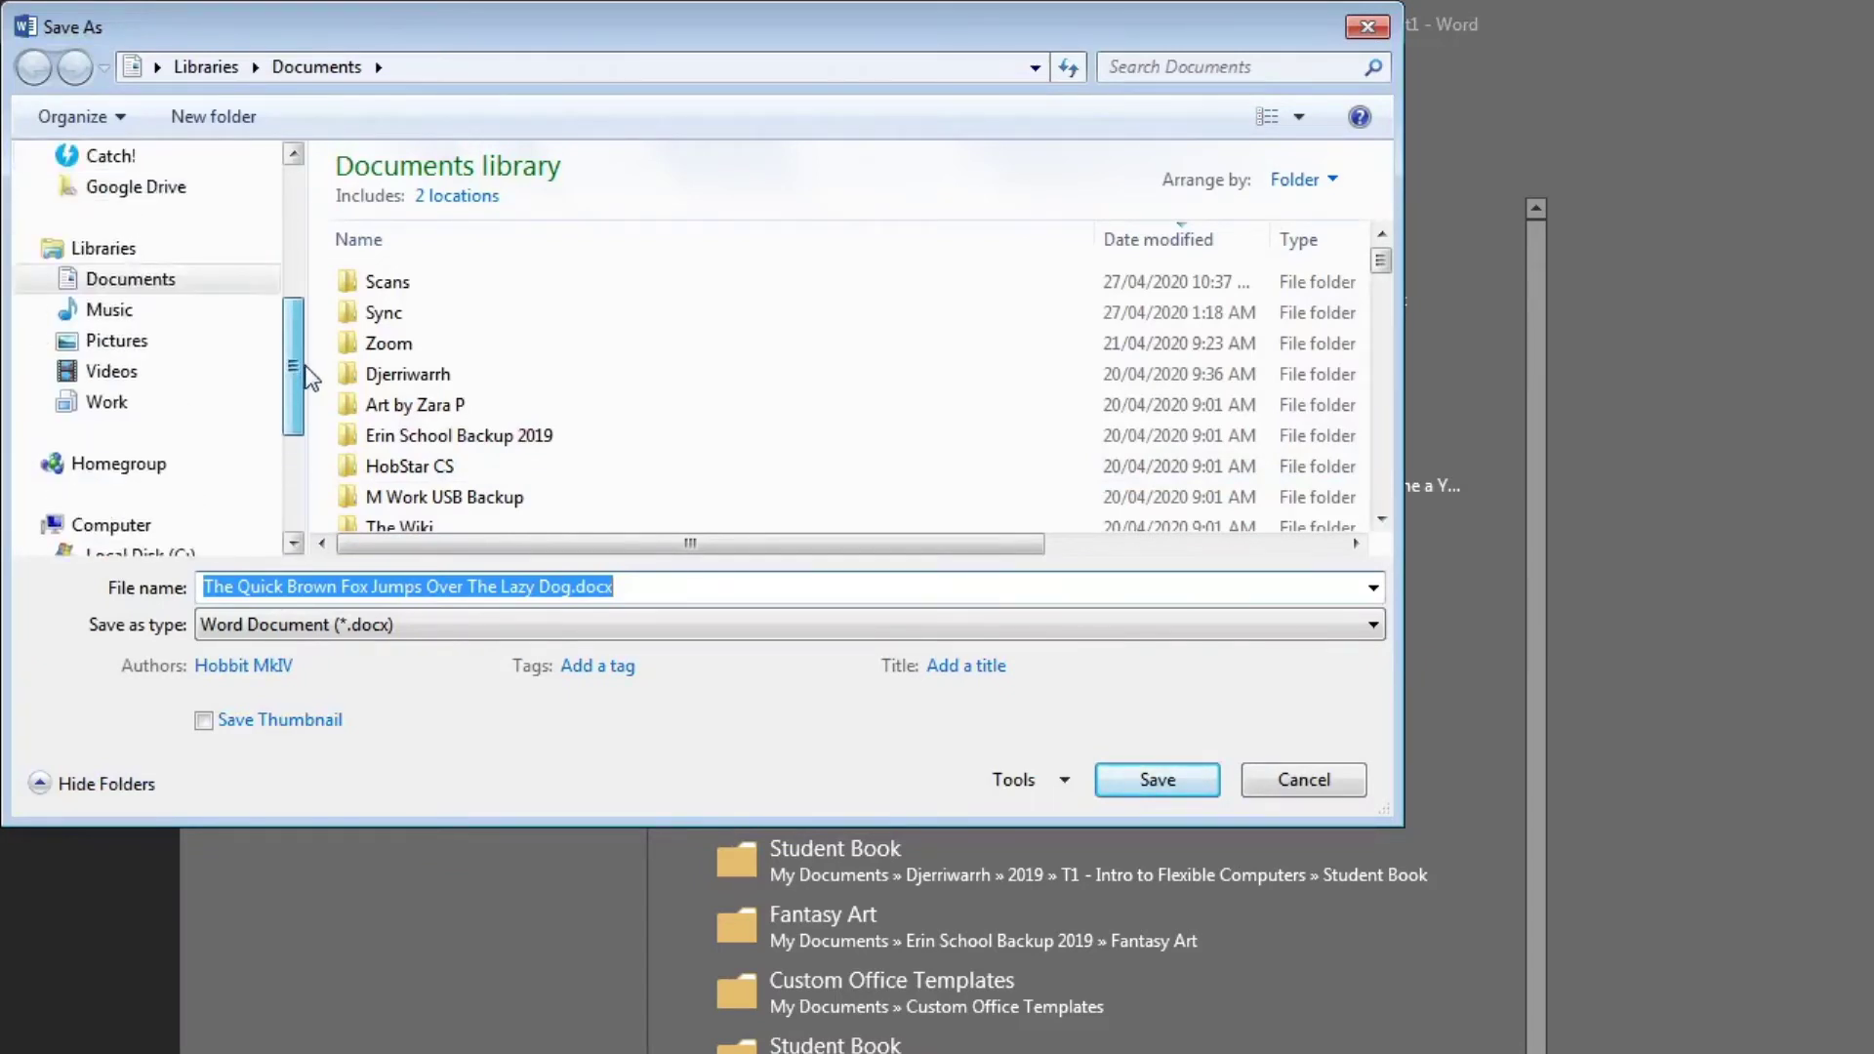
click(137, 370)
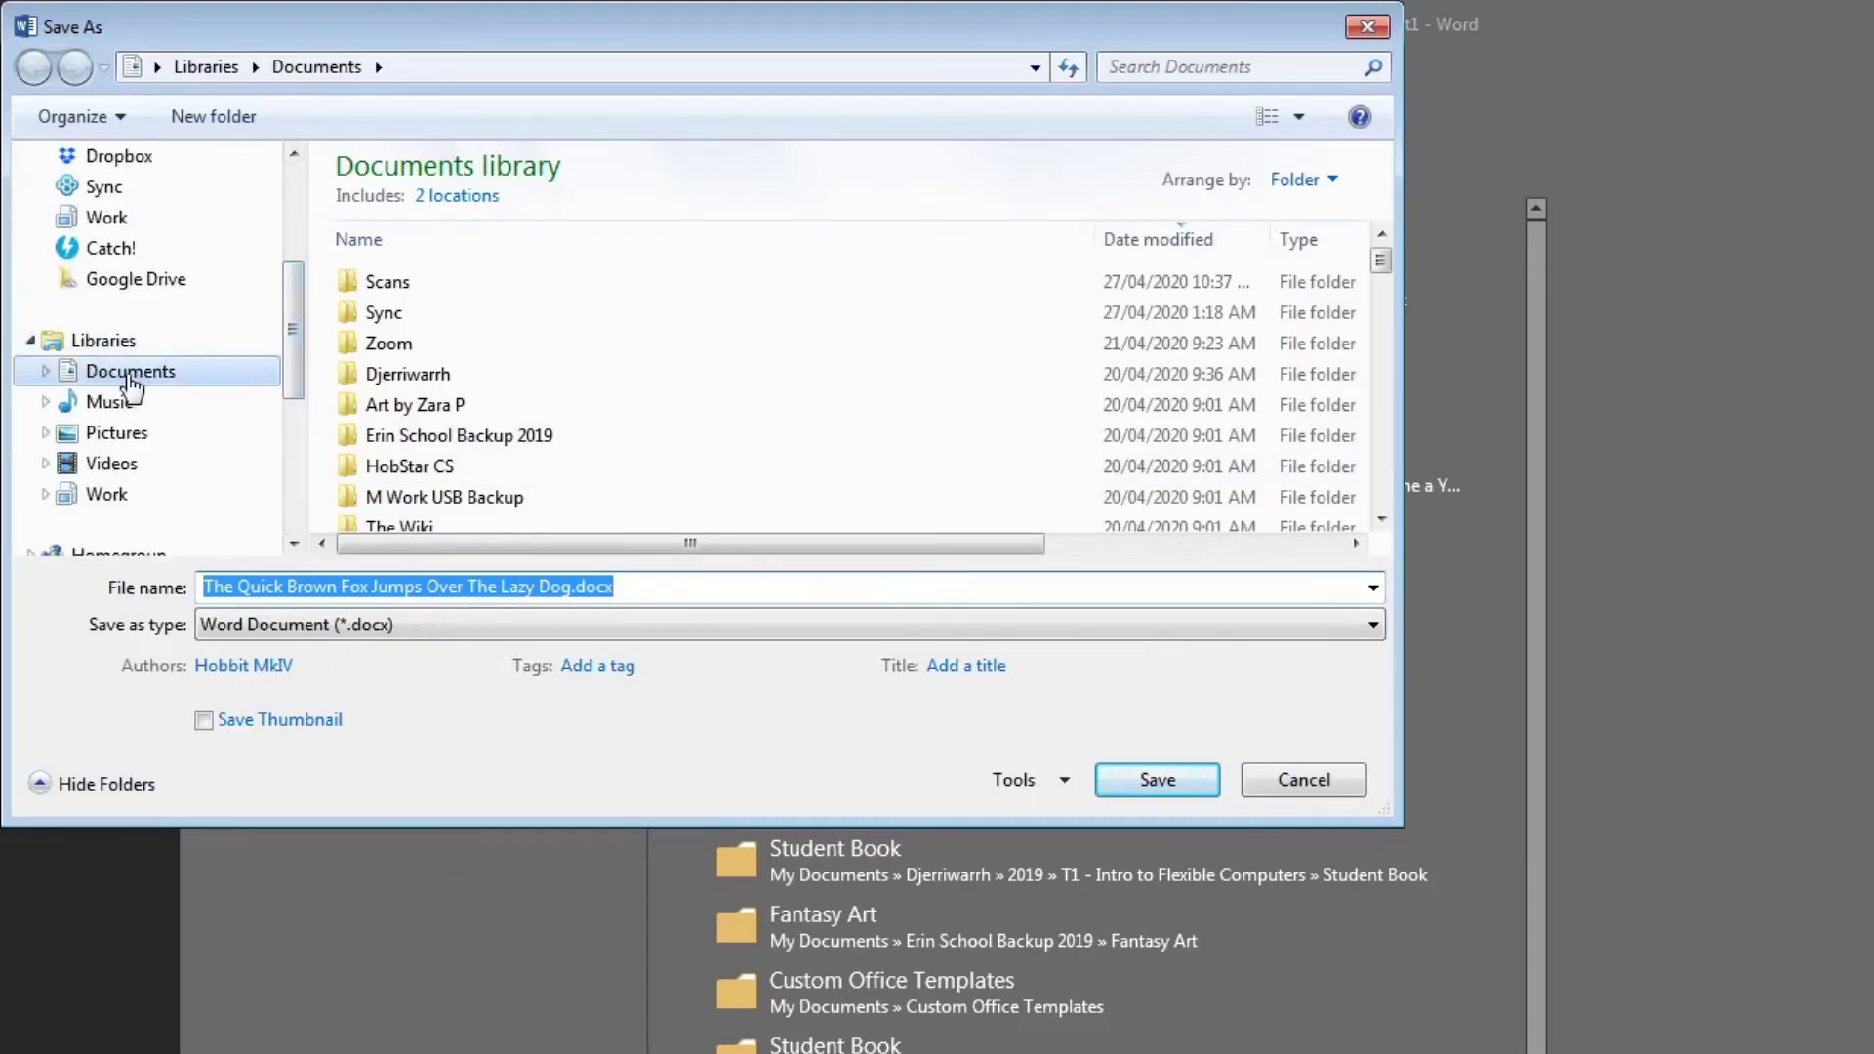
Add a hyphen and the author's first name to the end of the suggested file name, before .docx, and save the document
click(530, 587)
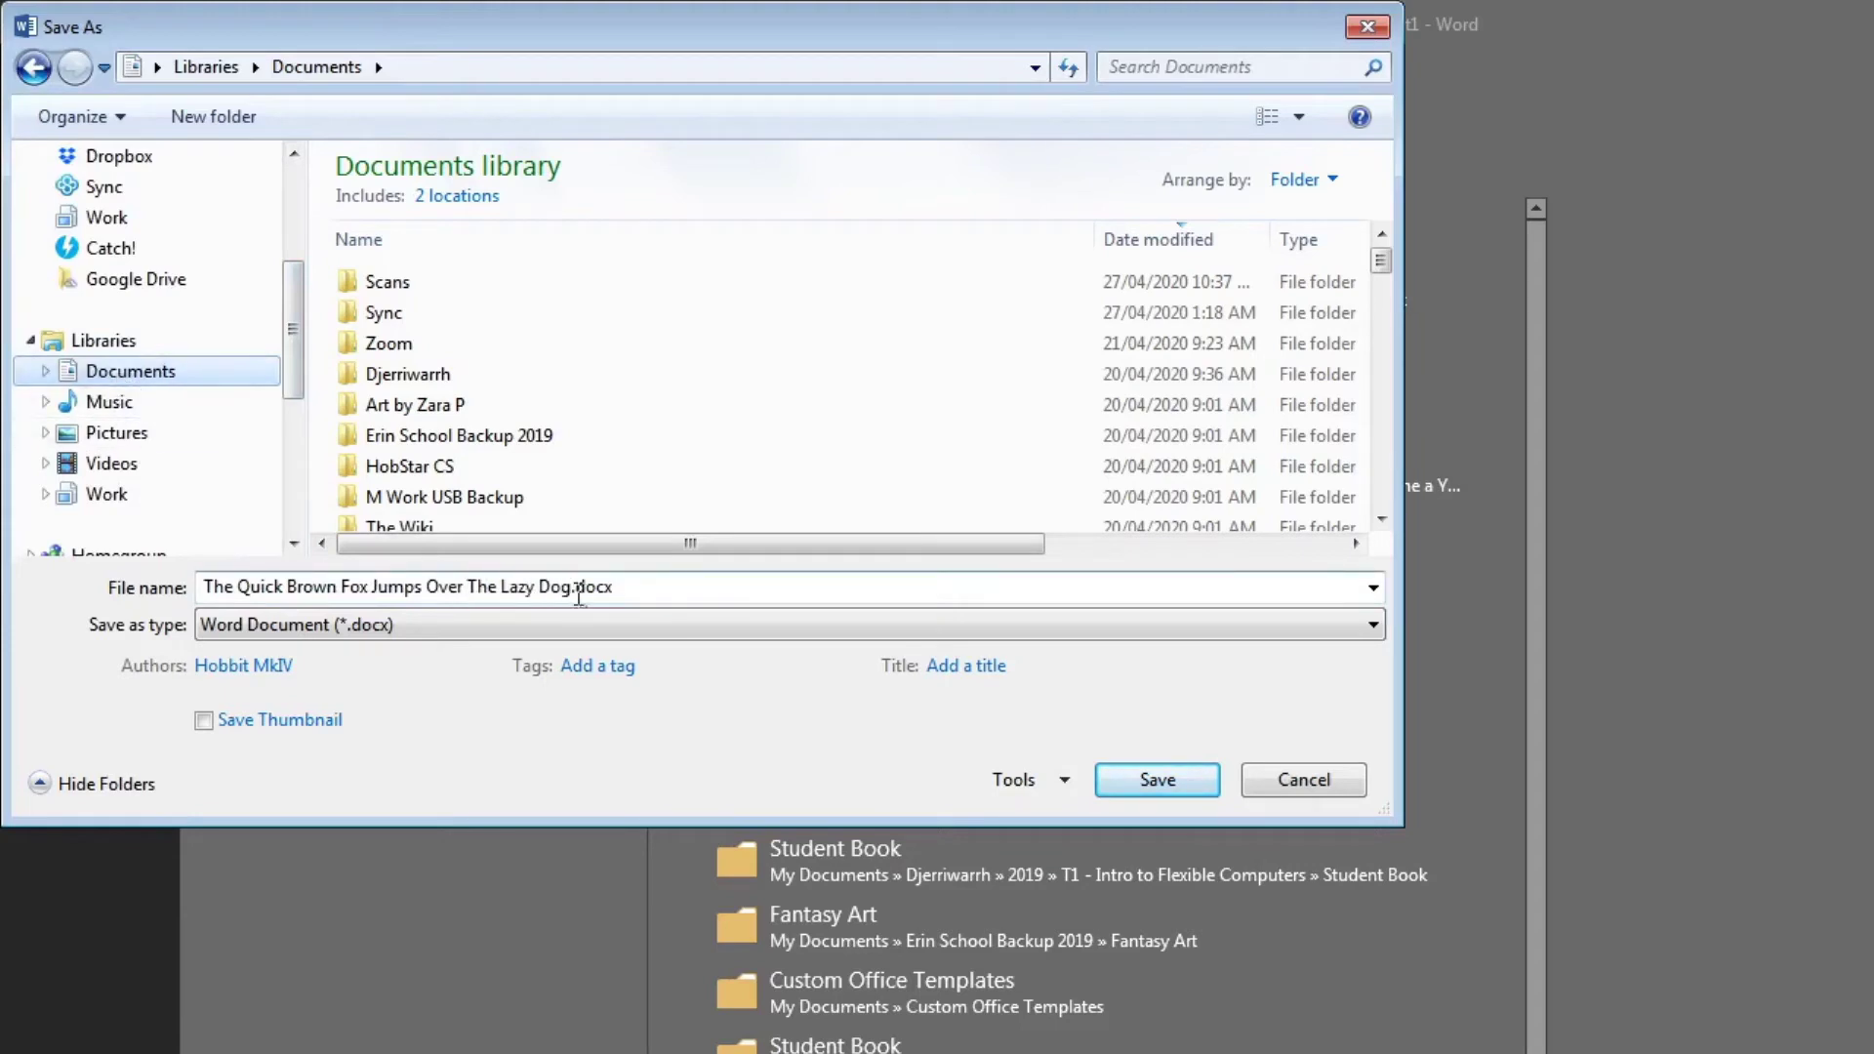
key(ctrl+a)
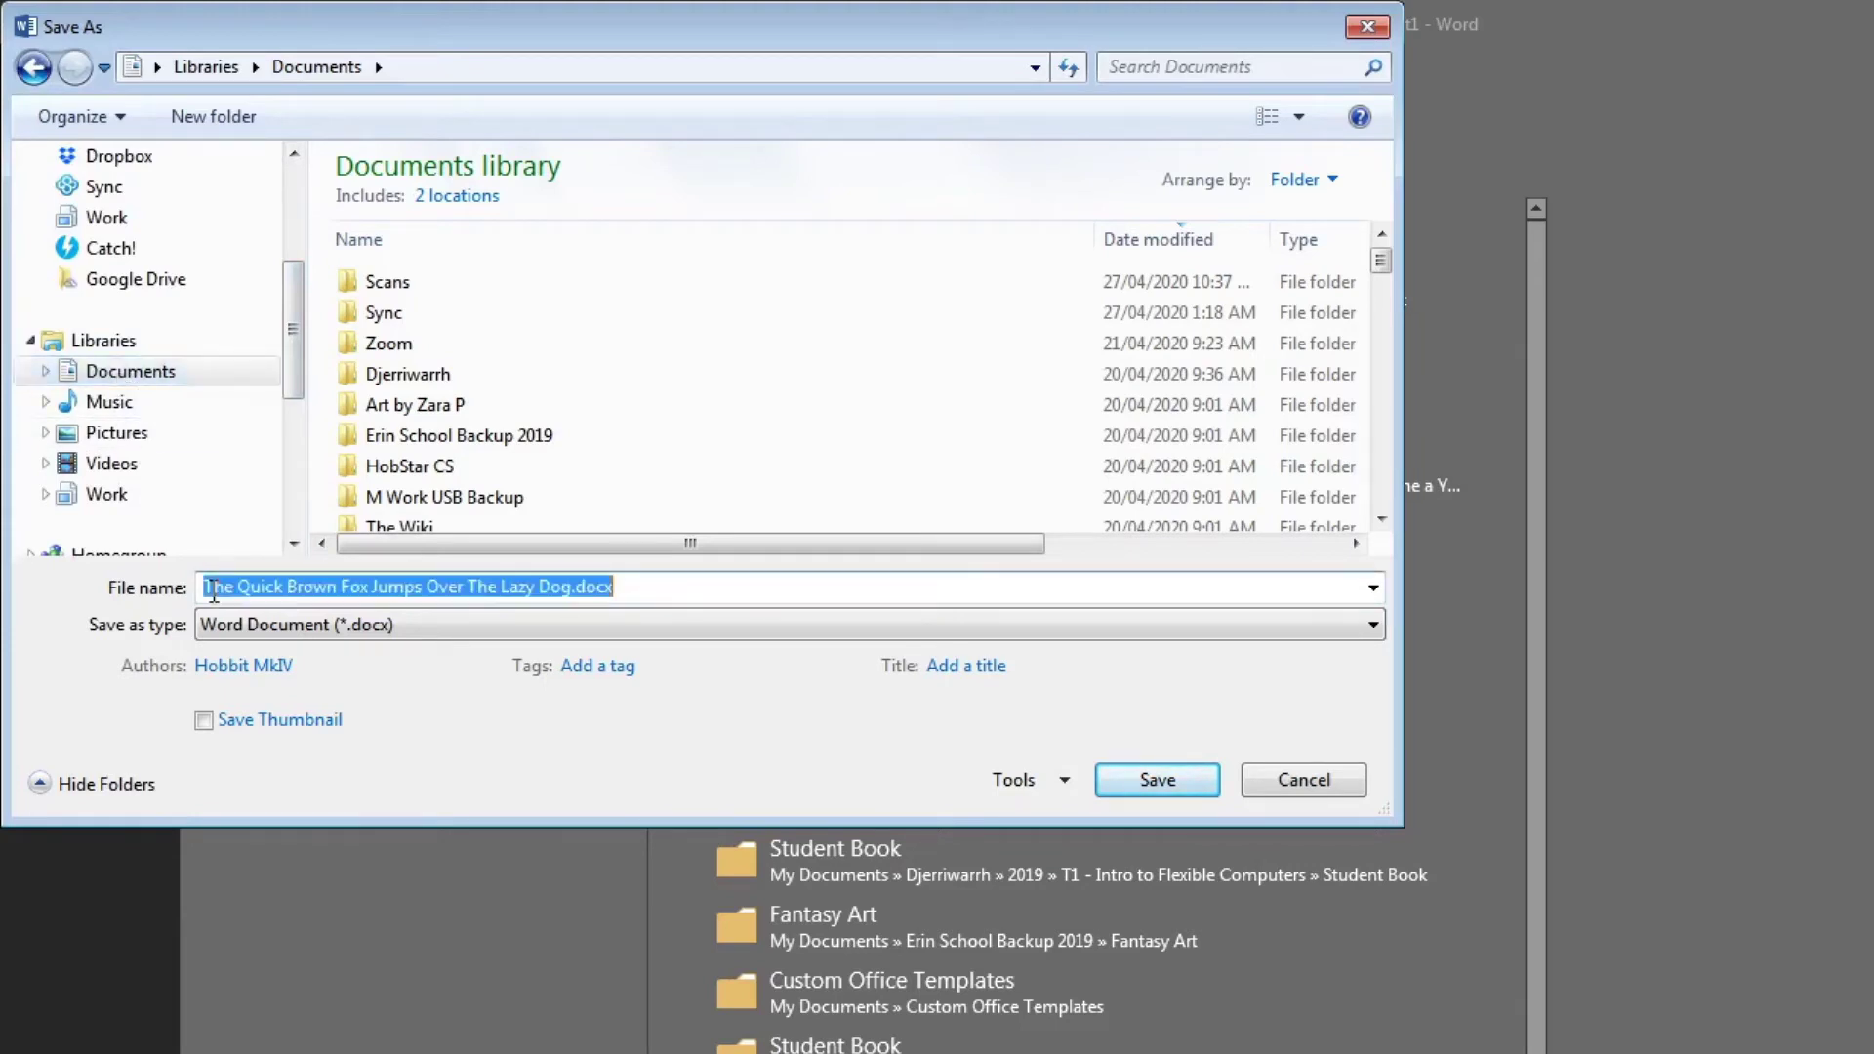
click(576, 587)
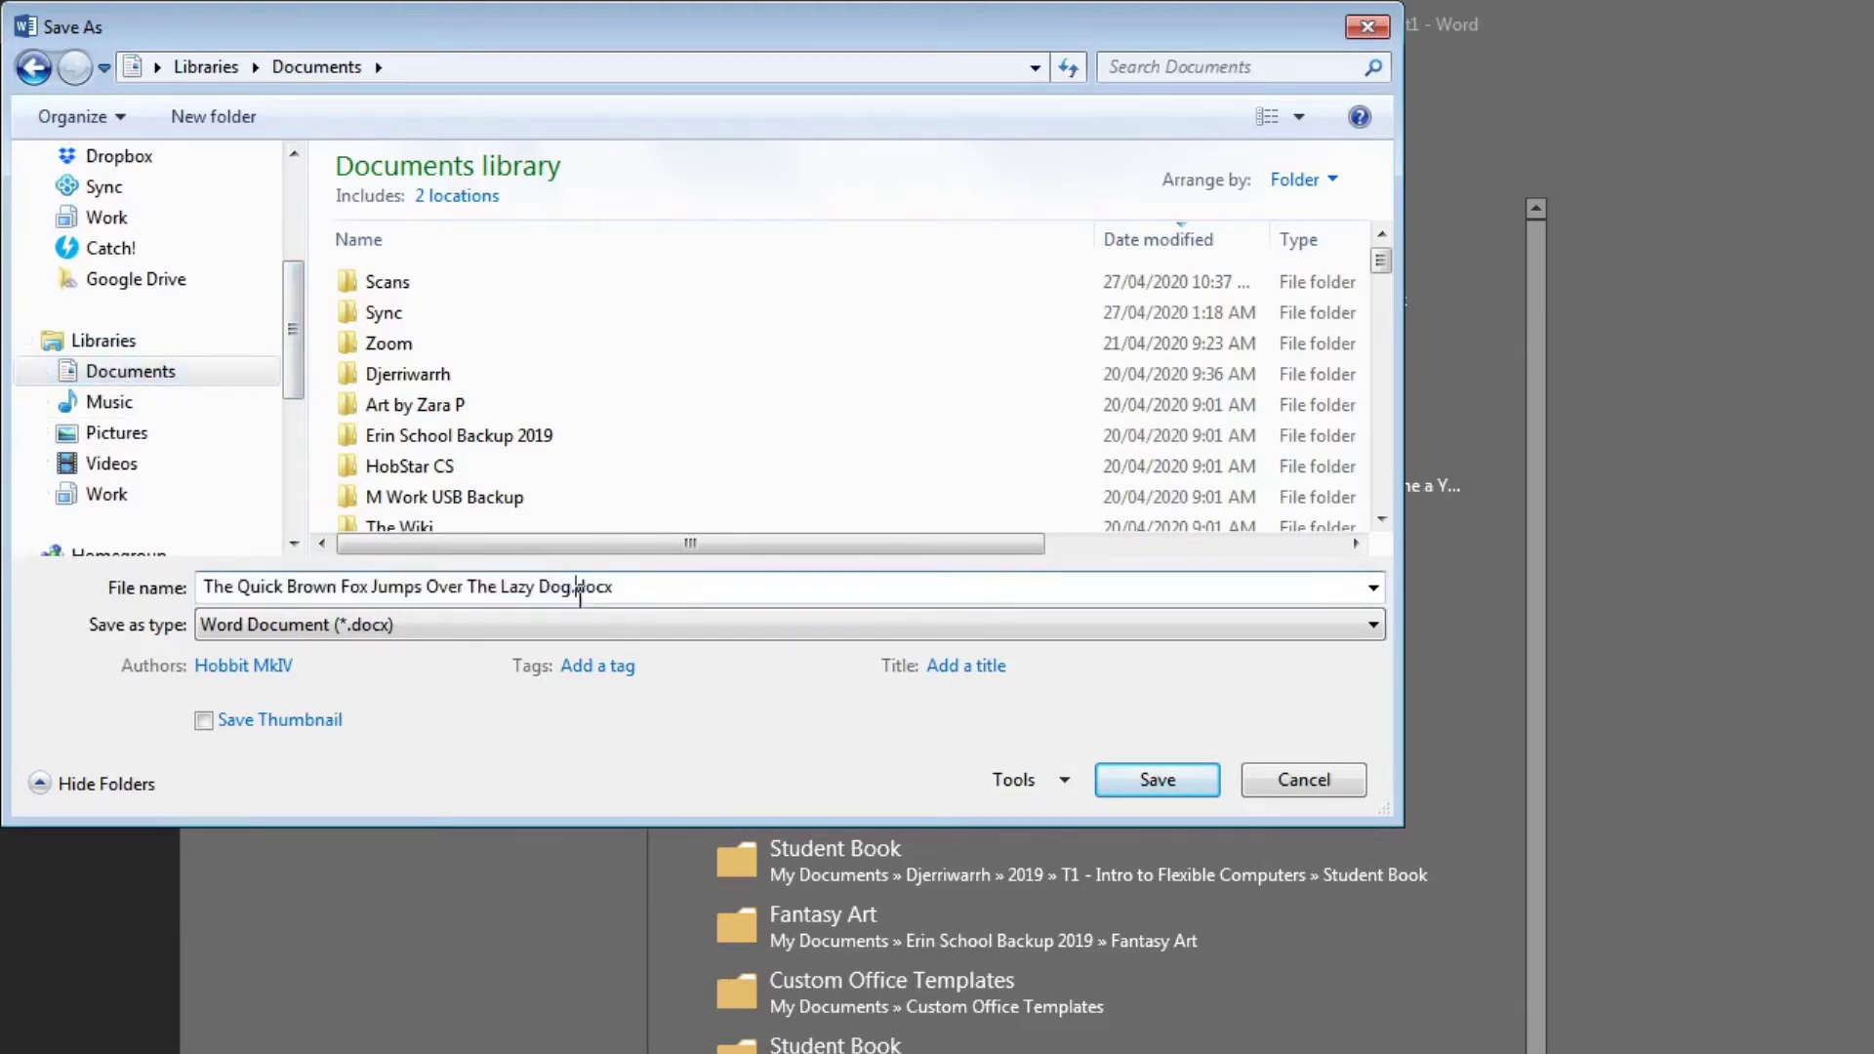
click(573, 587)
text(- Paul)
click(1157, 780)
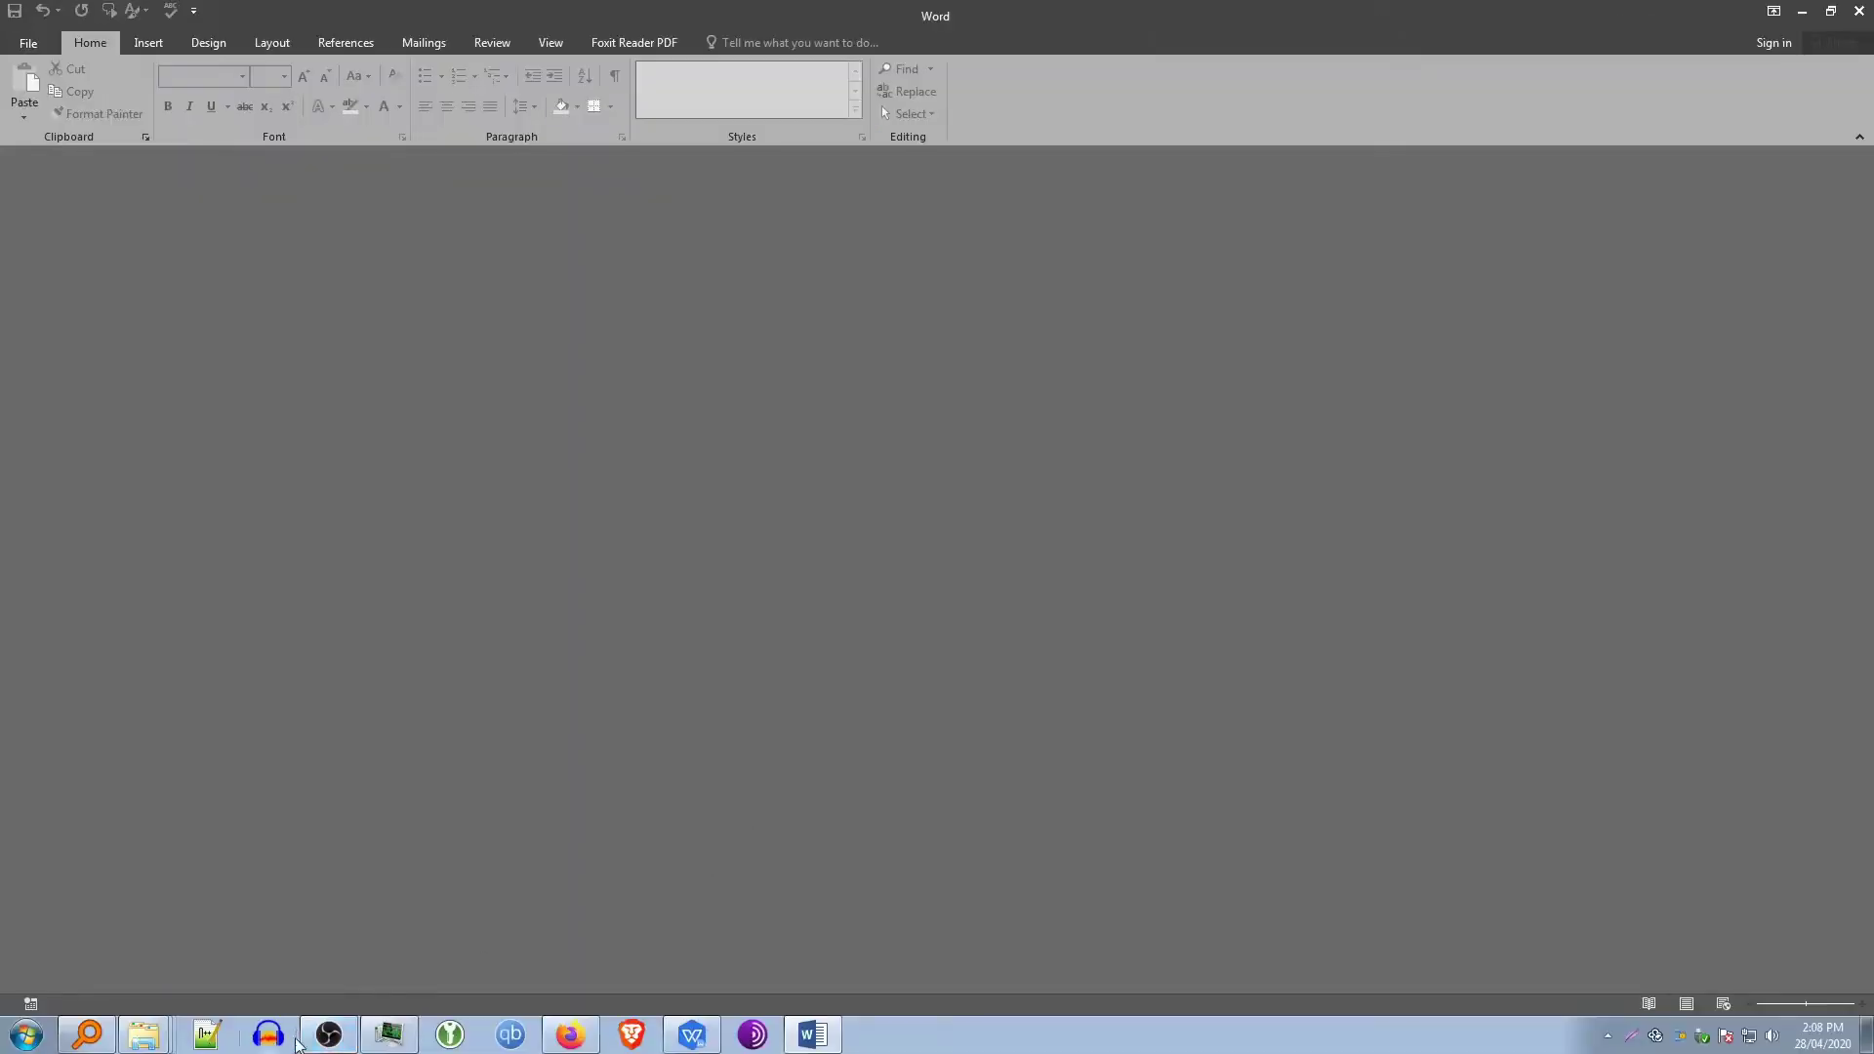
click(330, 1037)
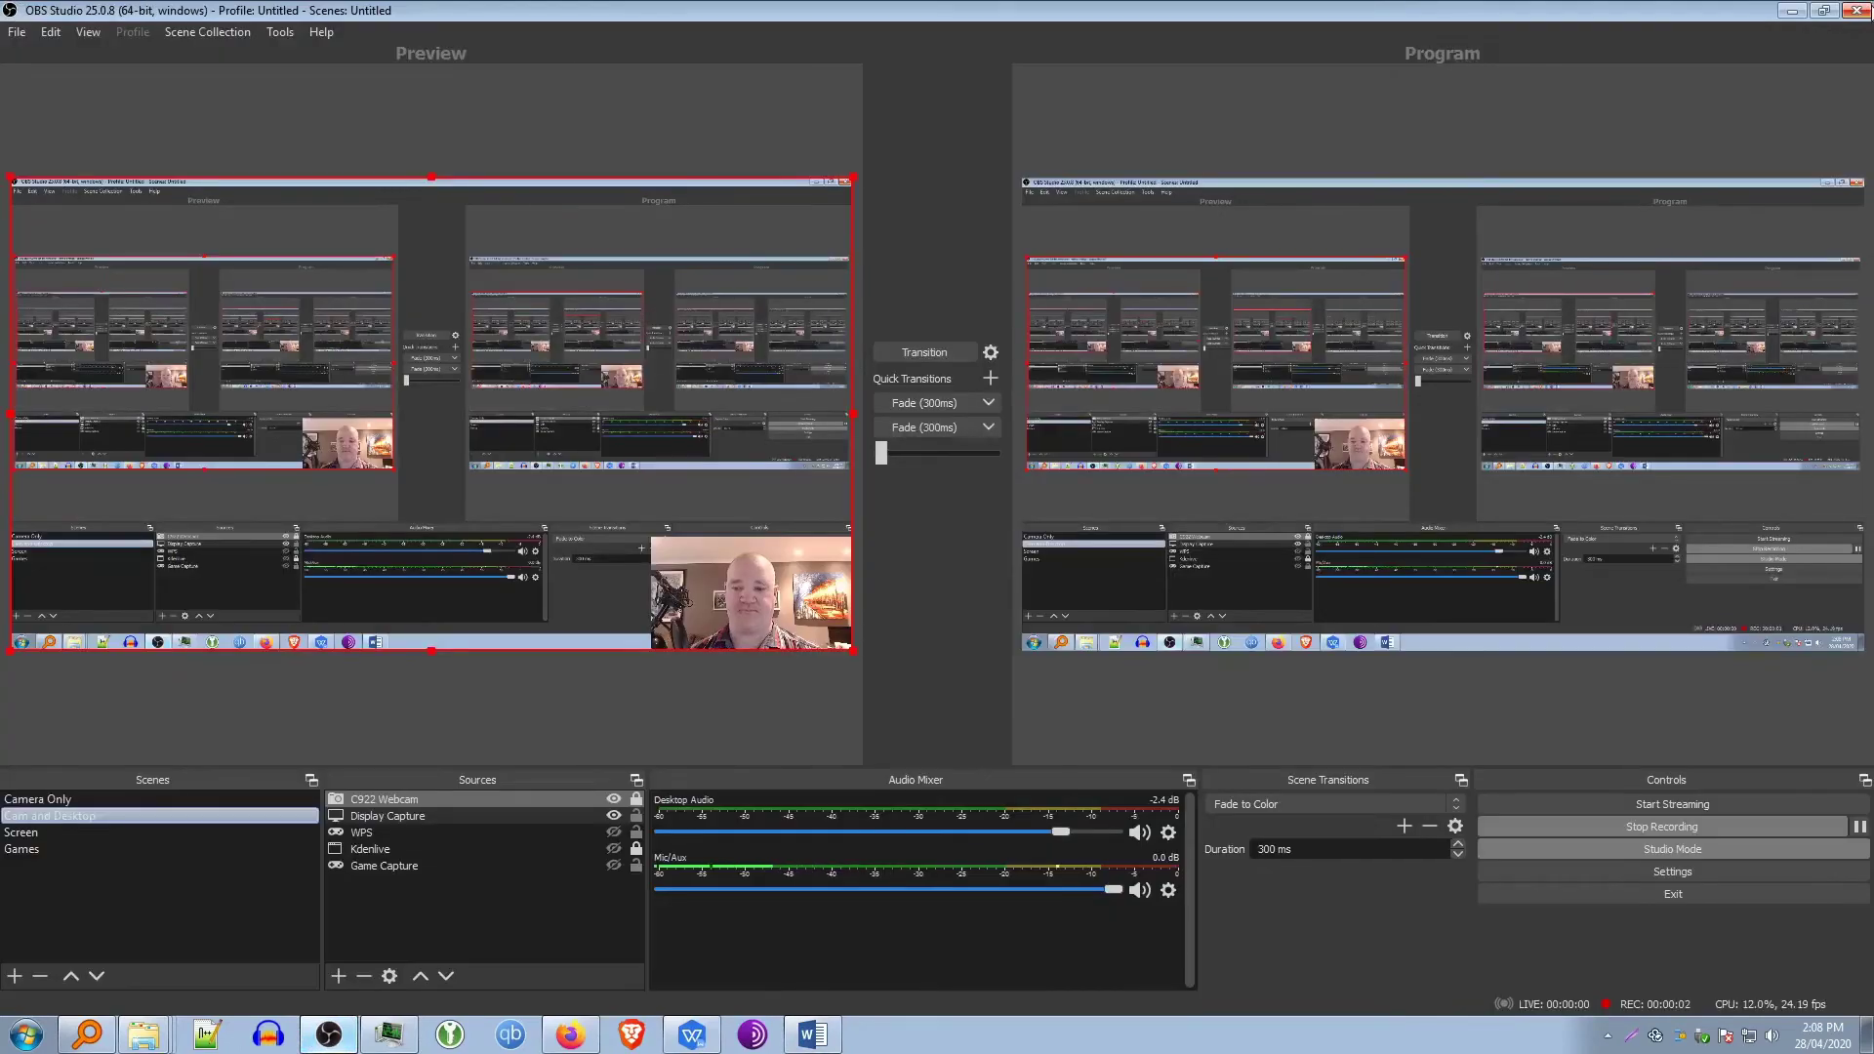
click(1782, 16)
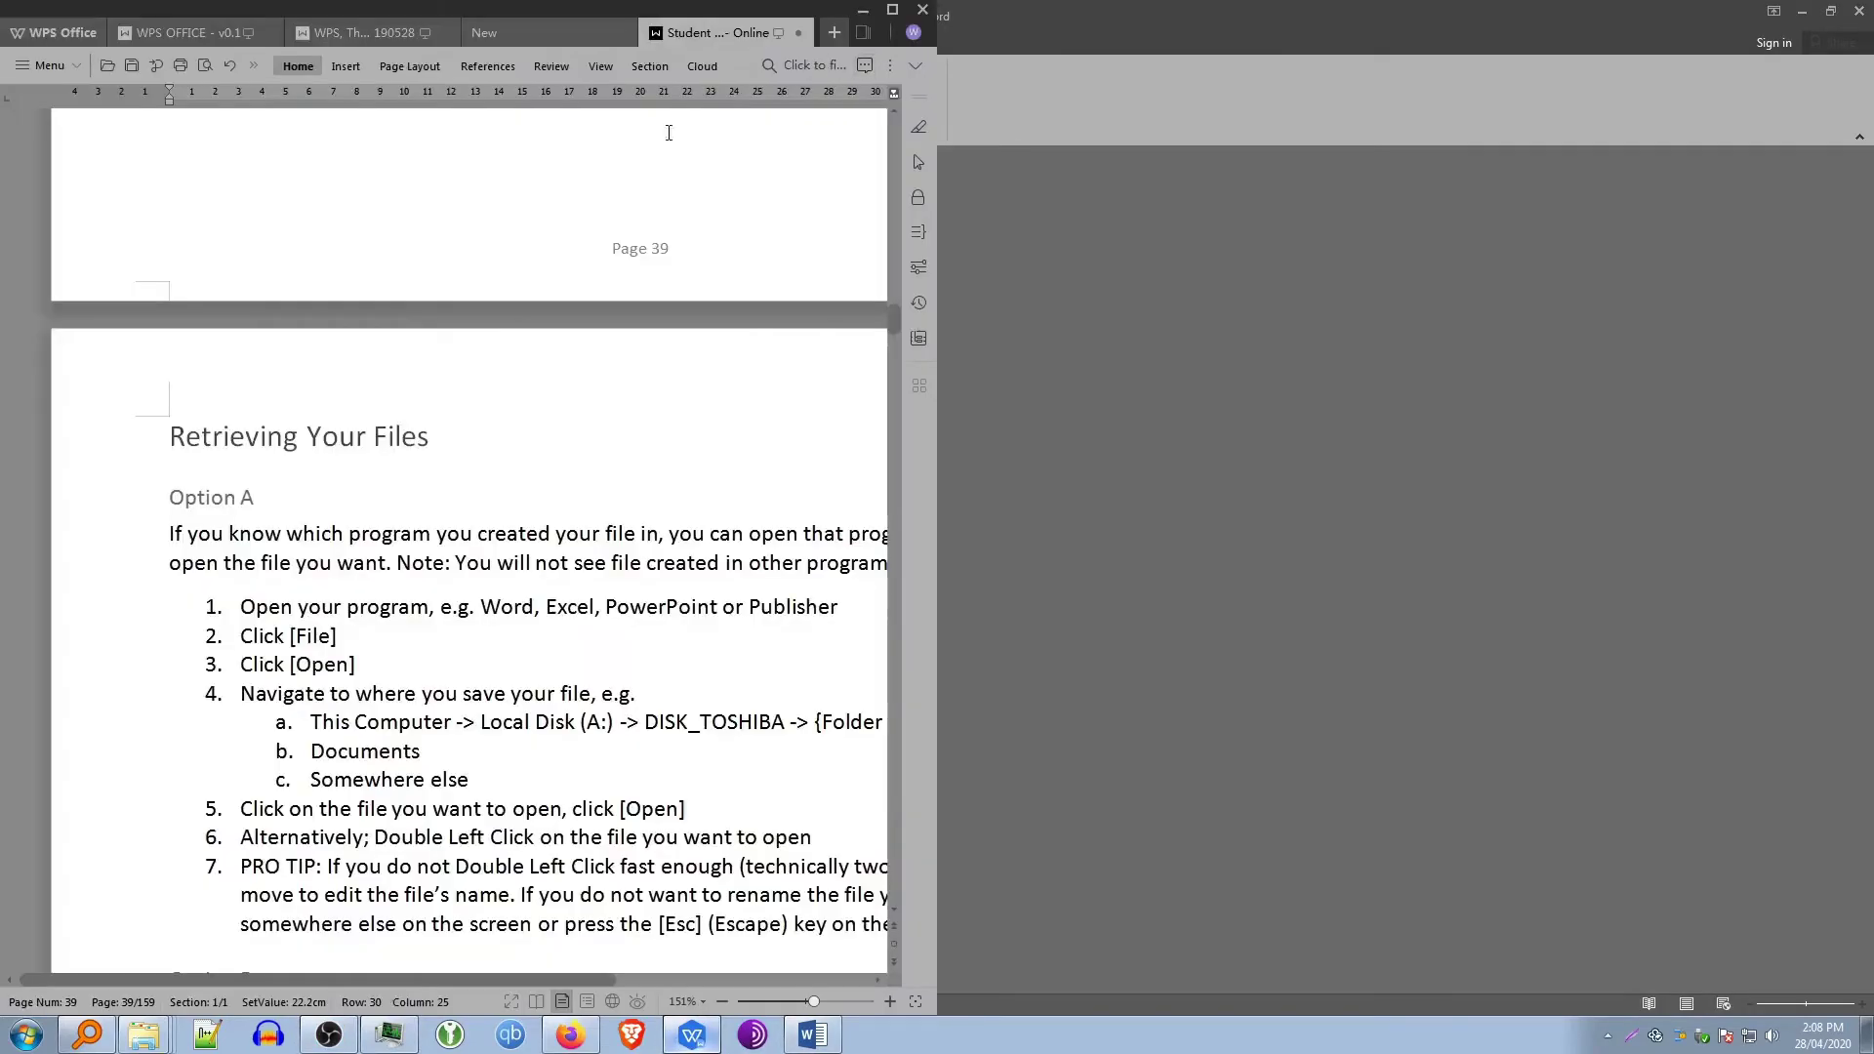
click(864, 17)
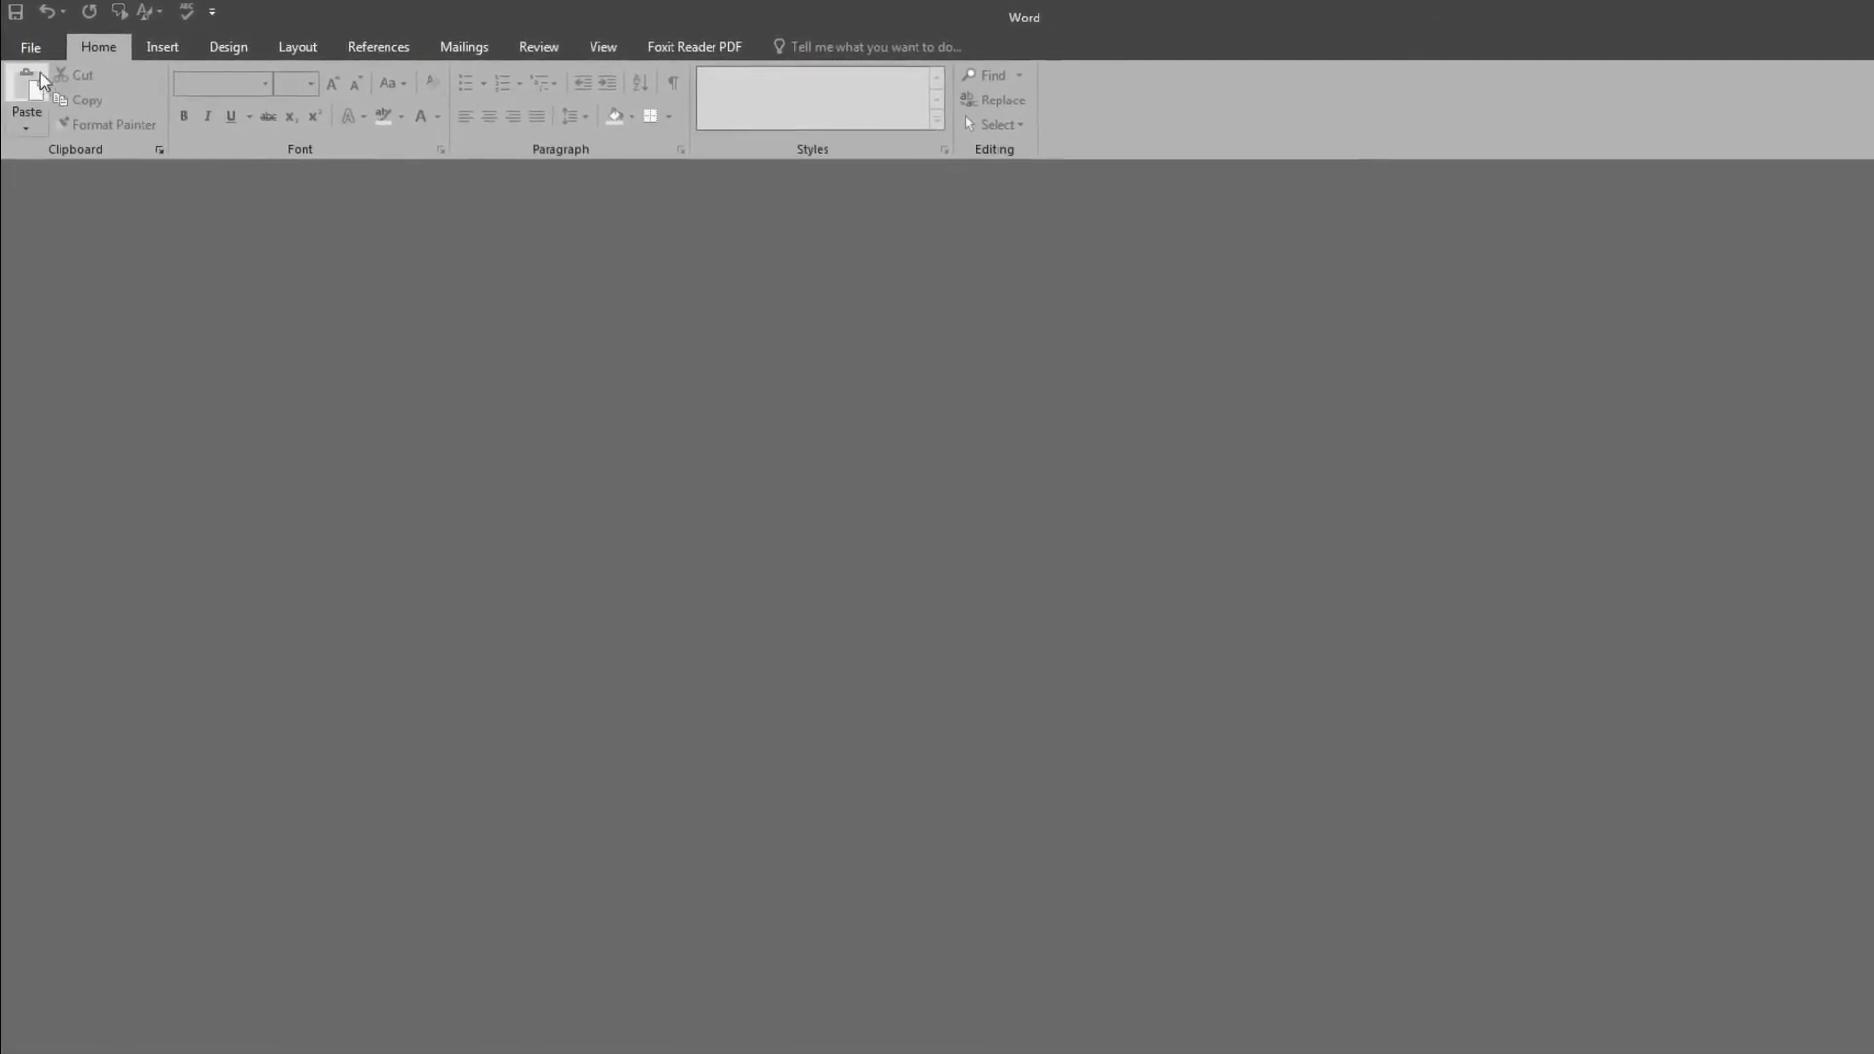
Open the saved Quick Brown Fox document by browsing to it in the Documents library
click(29, 46)
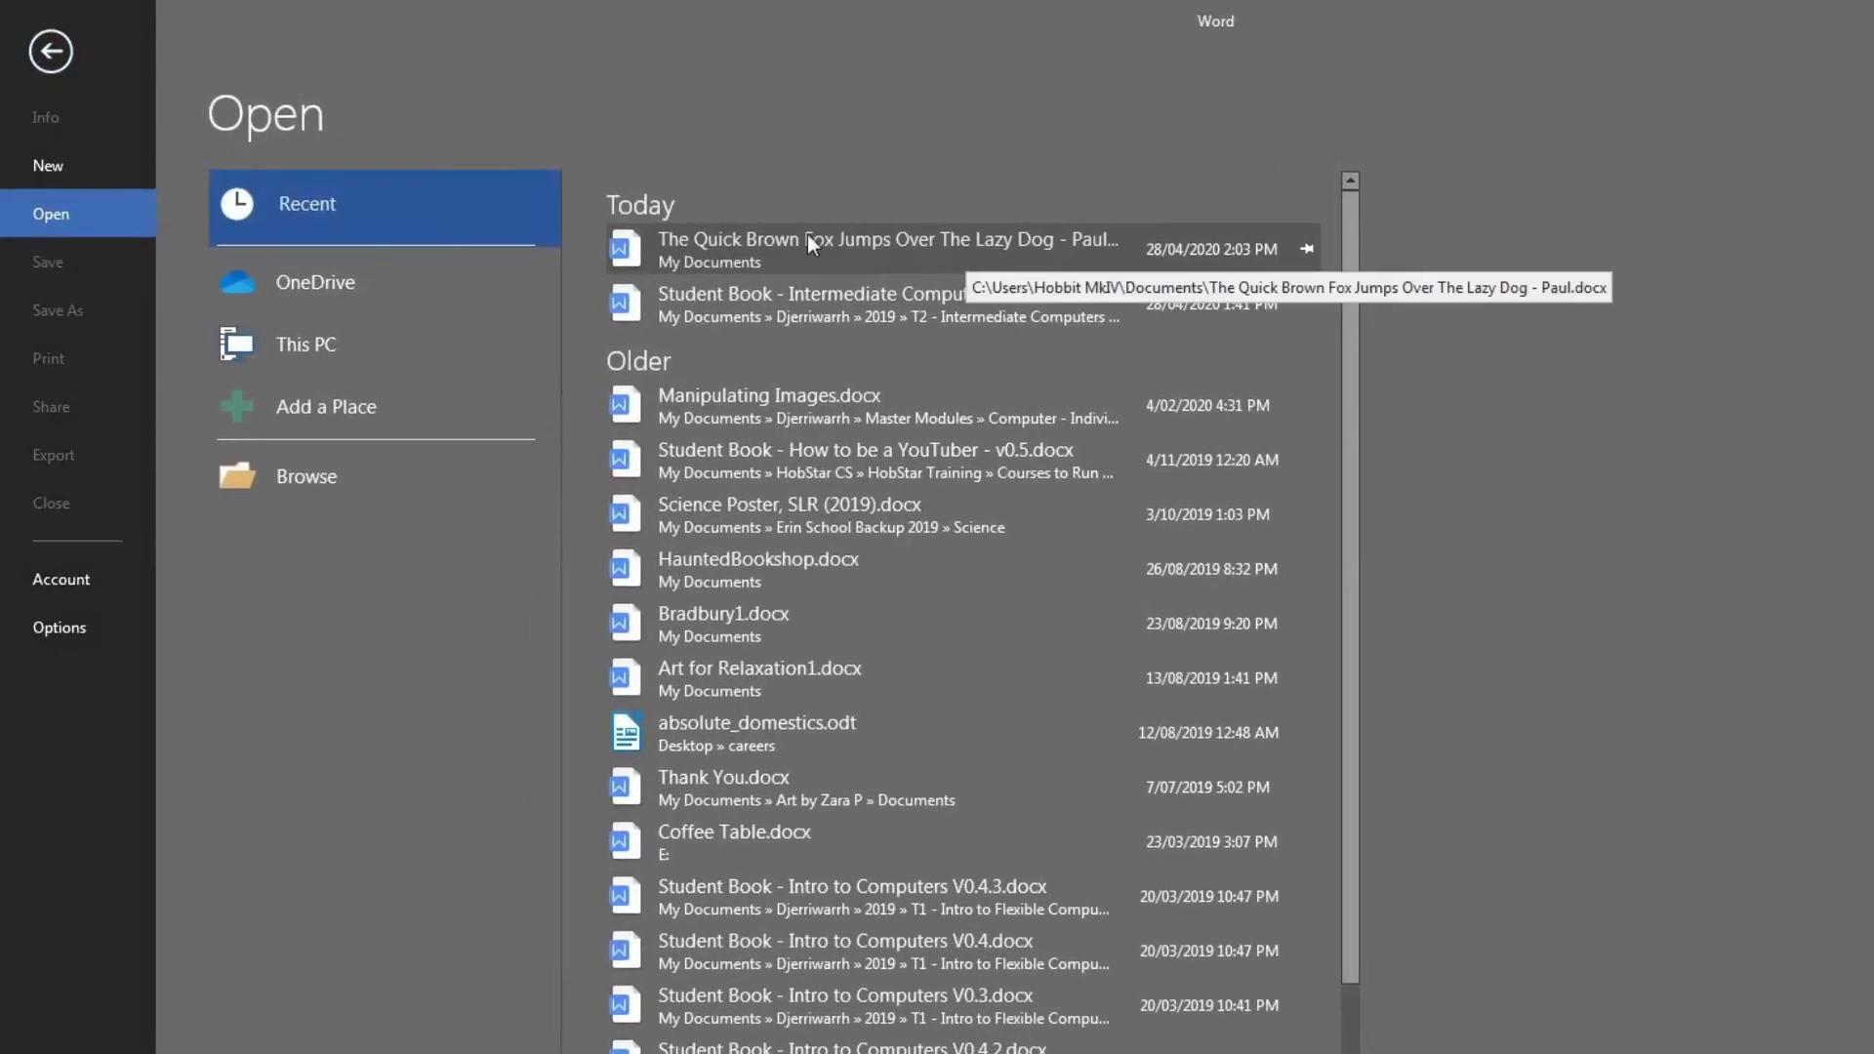
click(295, 490)
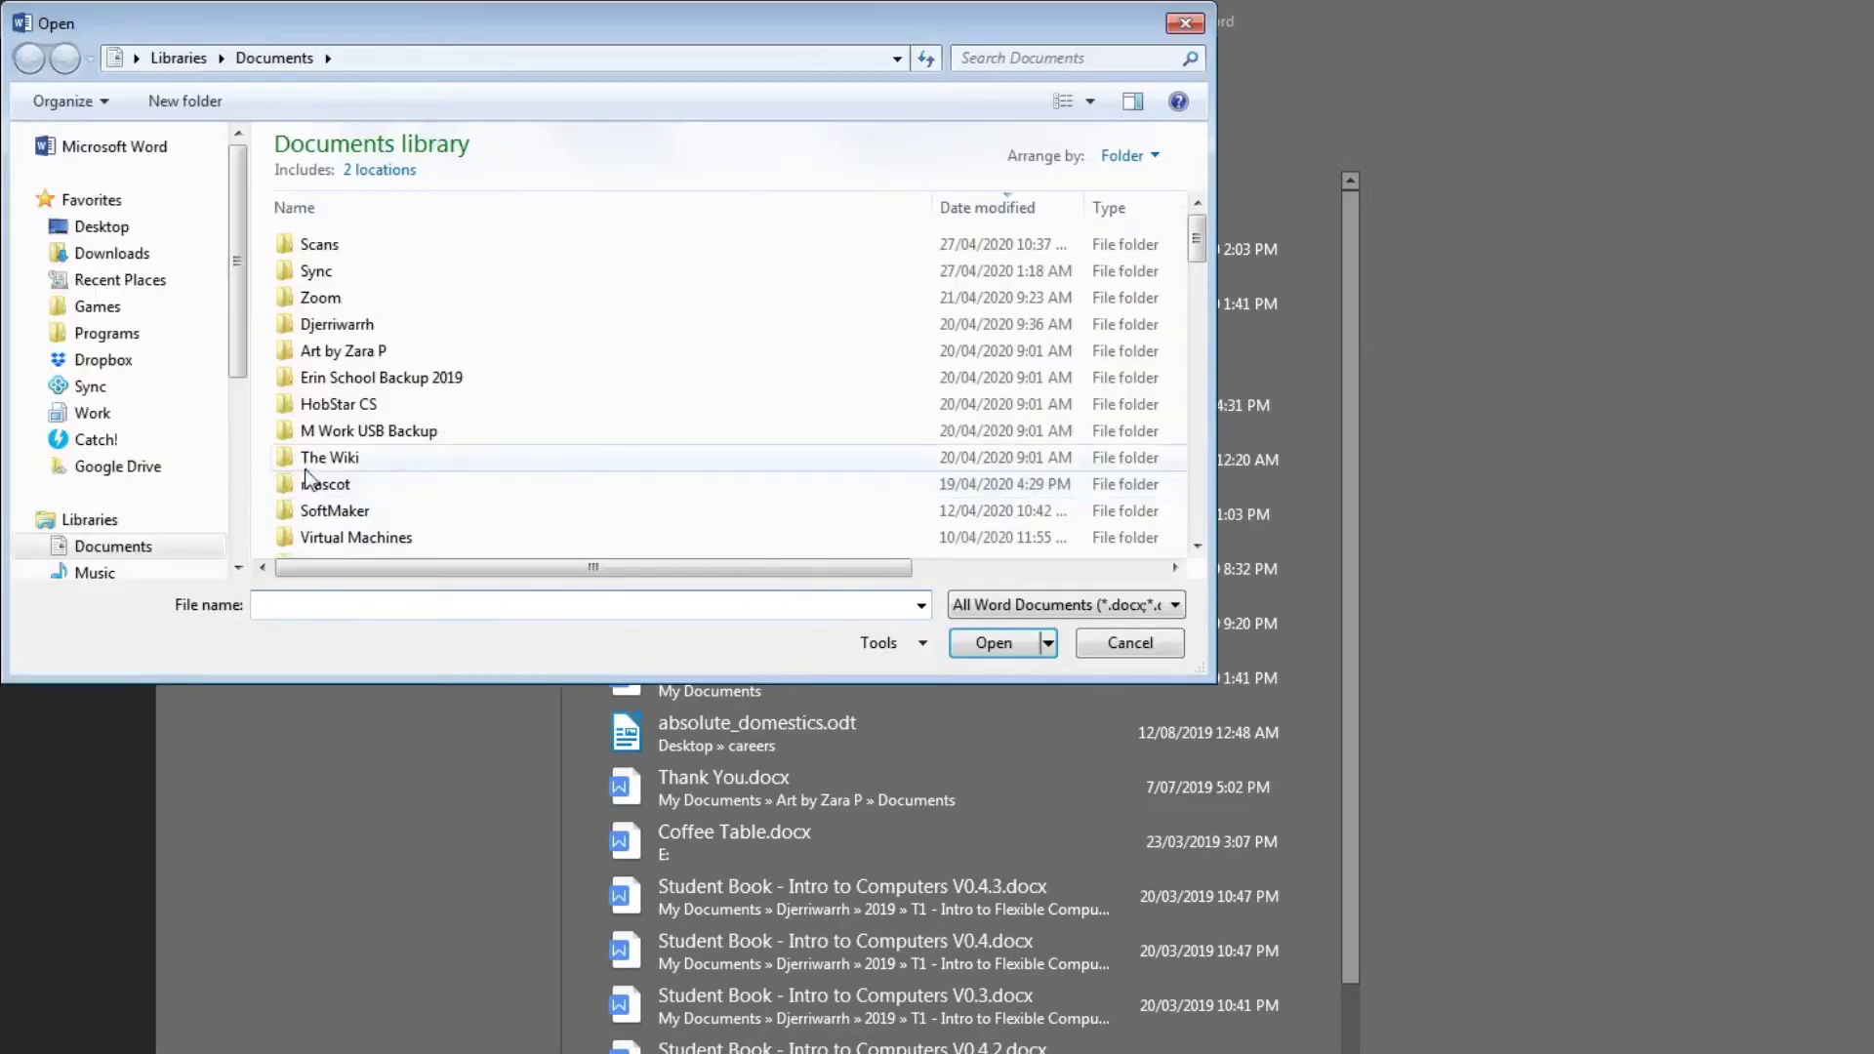
click(133, 539)
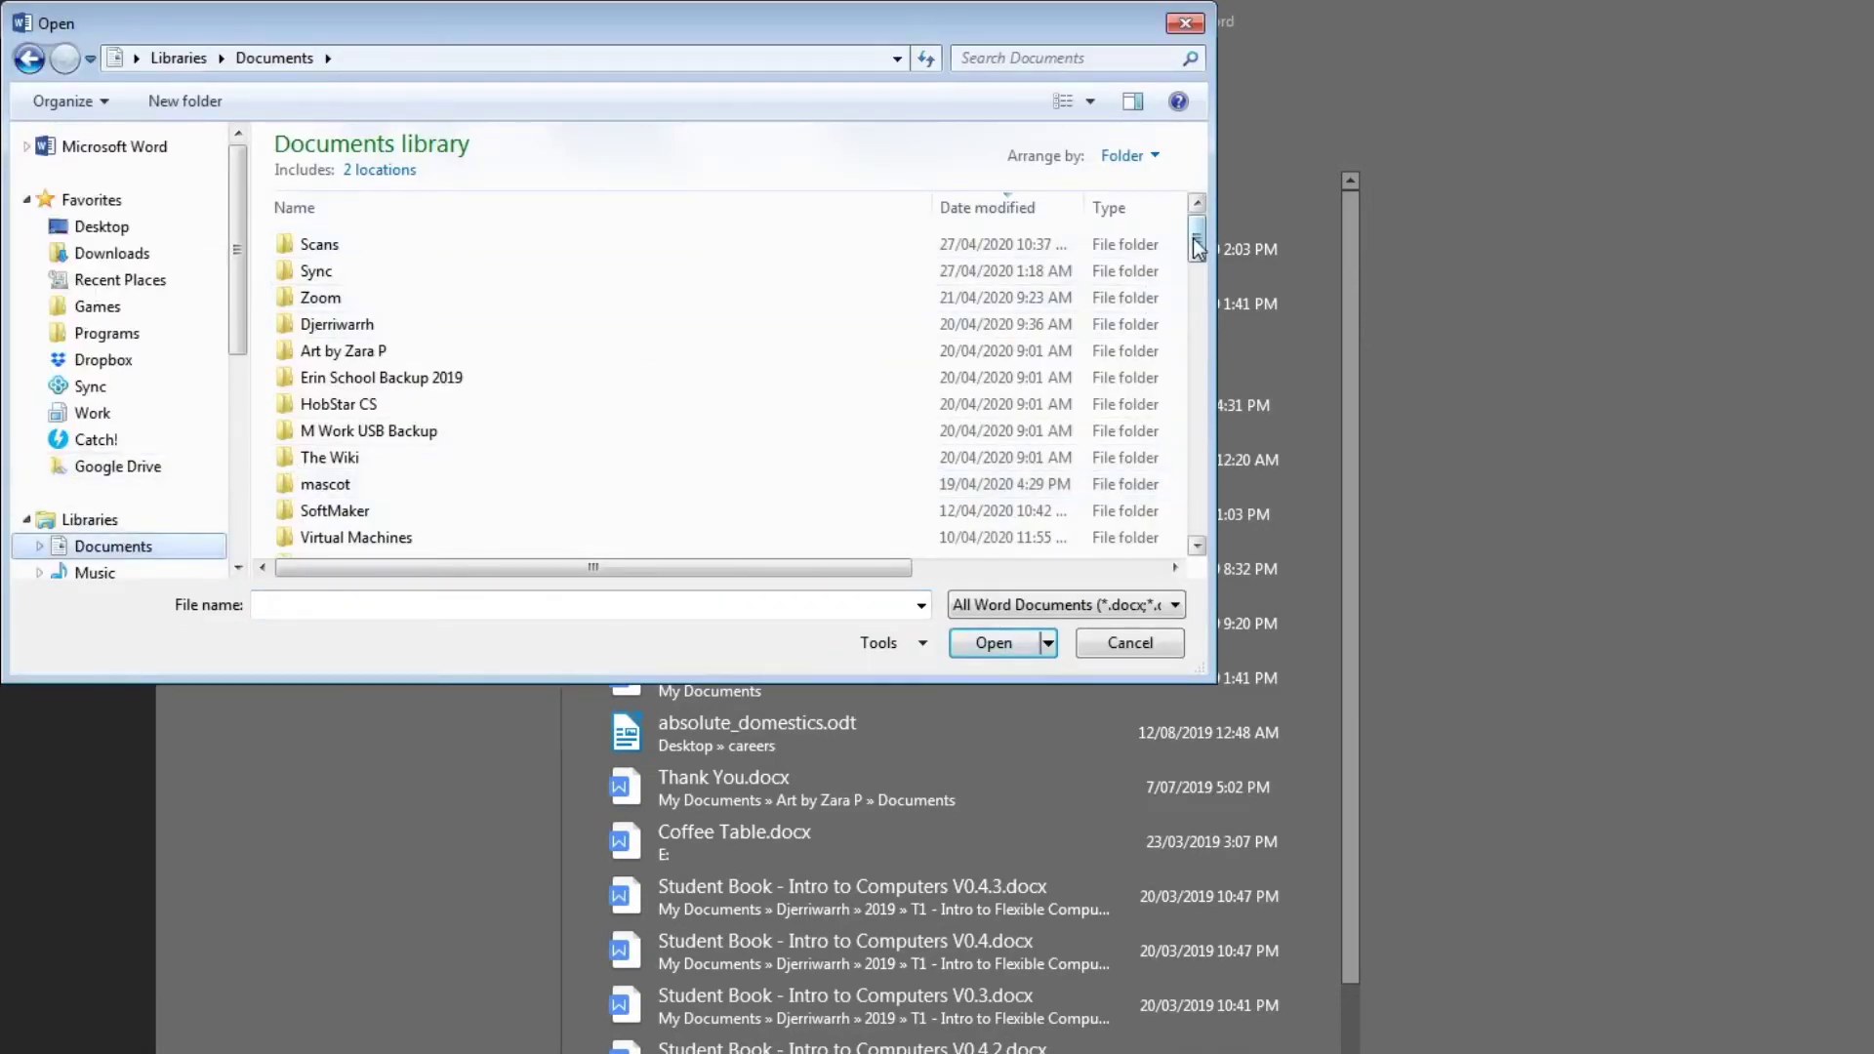
drag(1197, 244, 1247, 408)
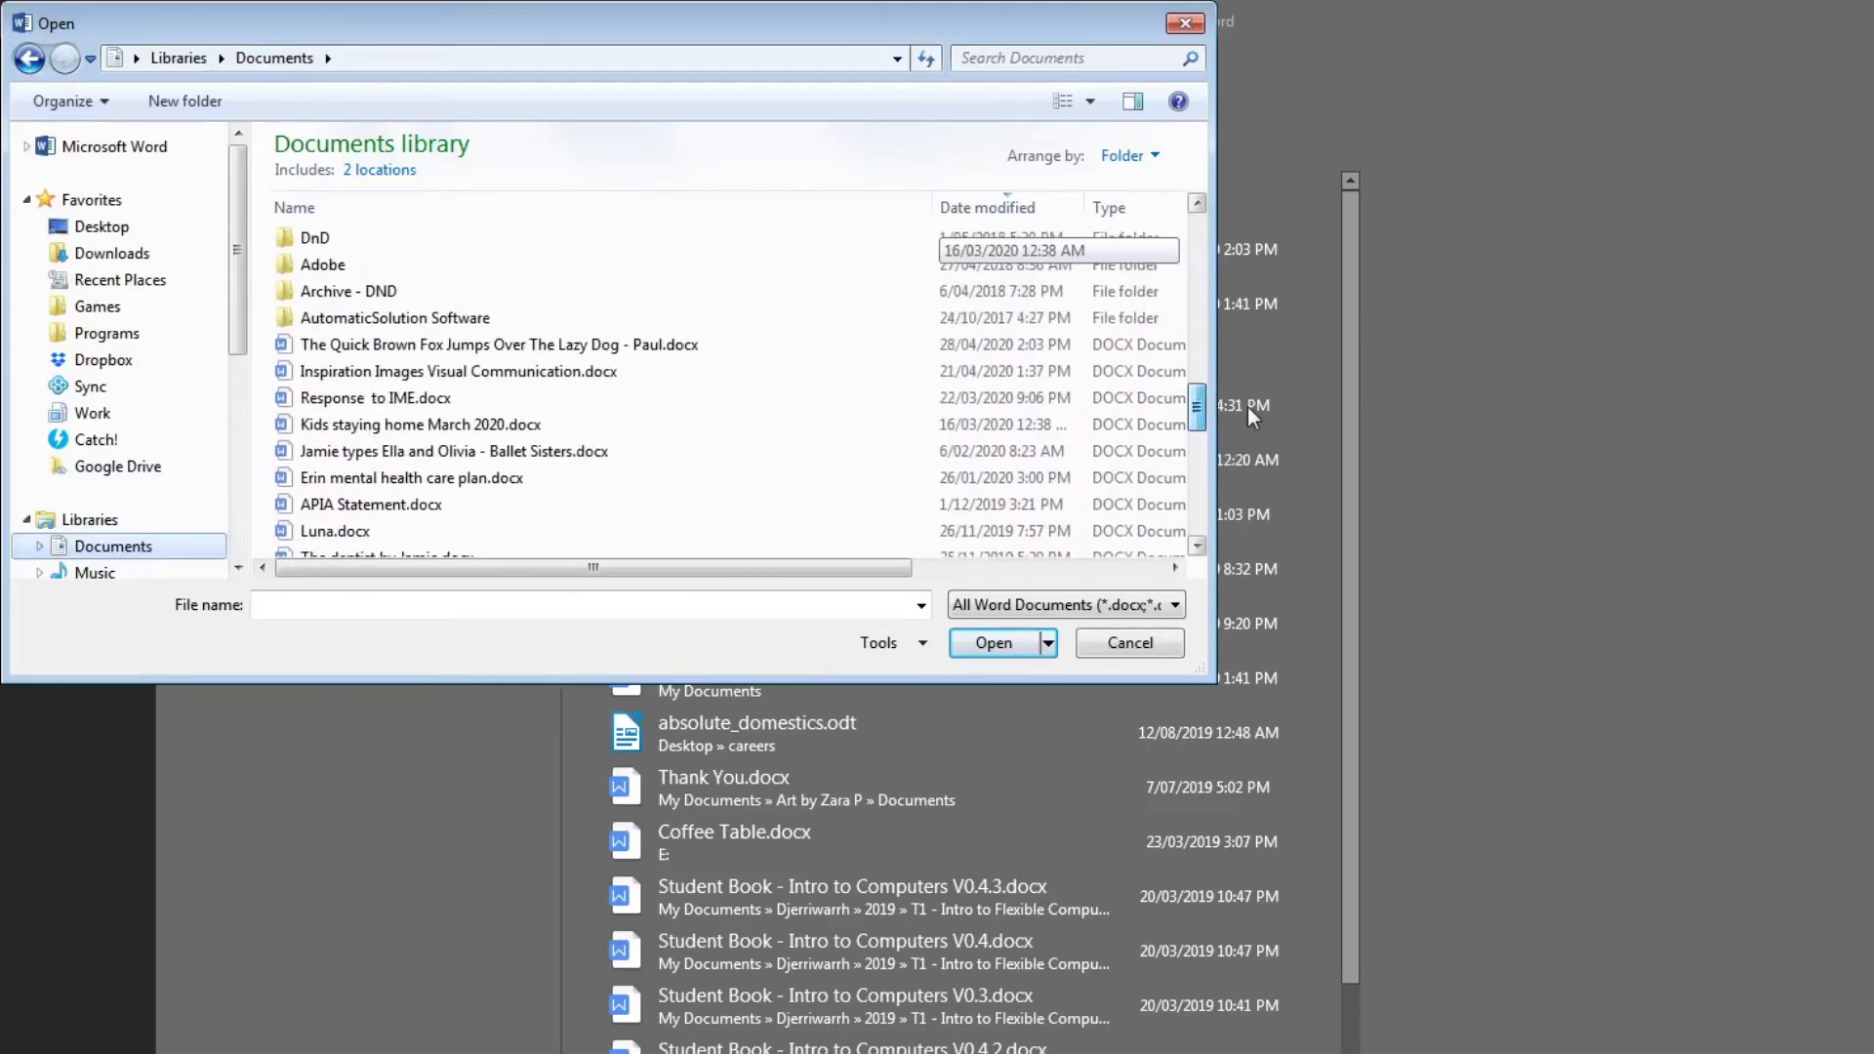
click(544, 347)
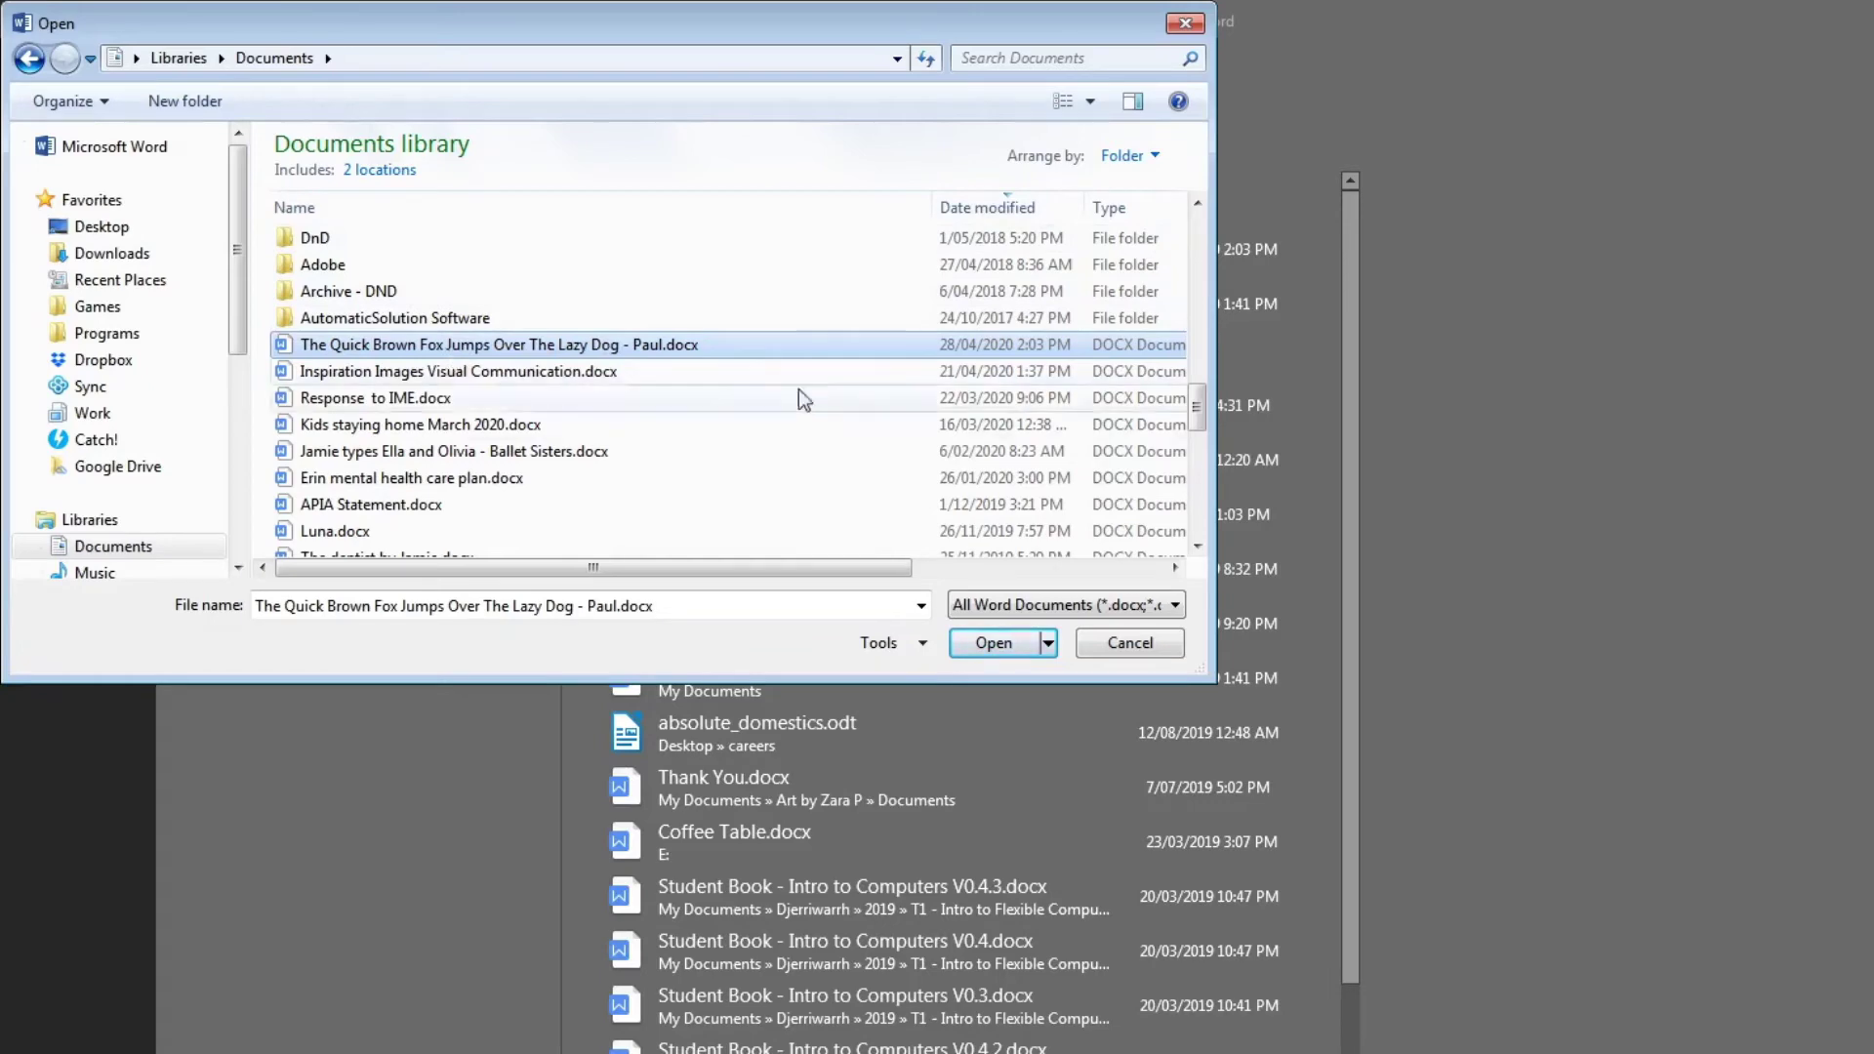
click(990, 645)
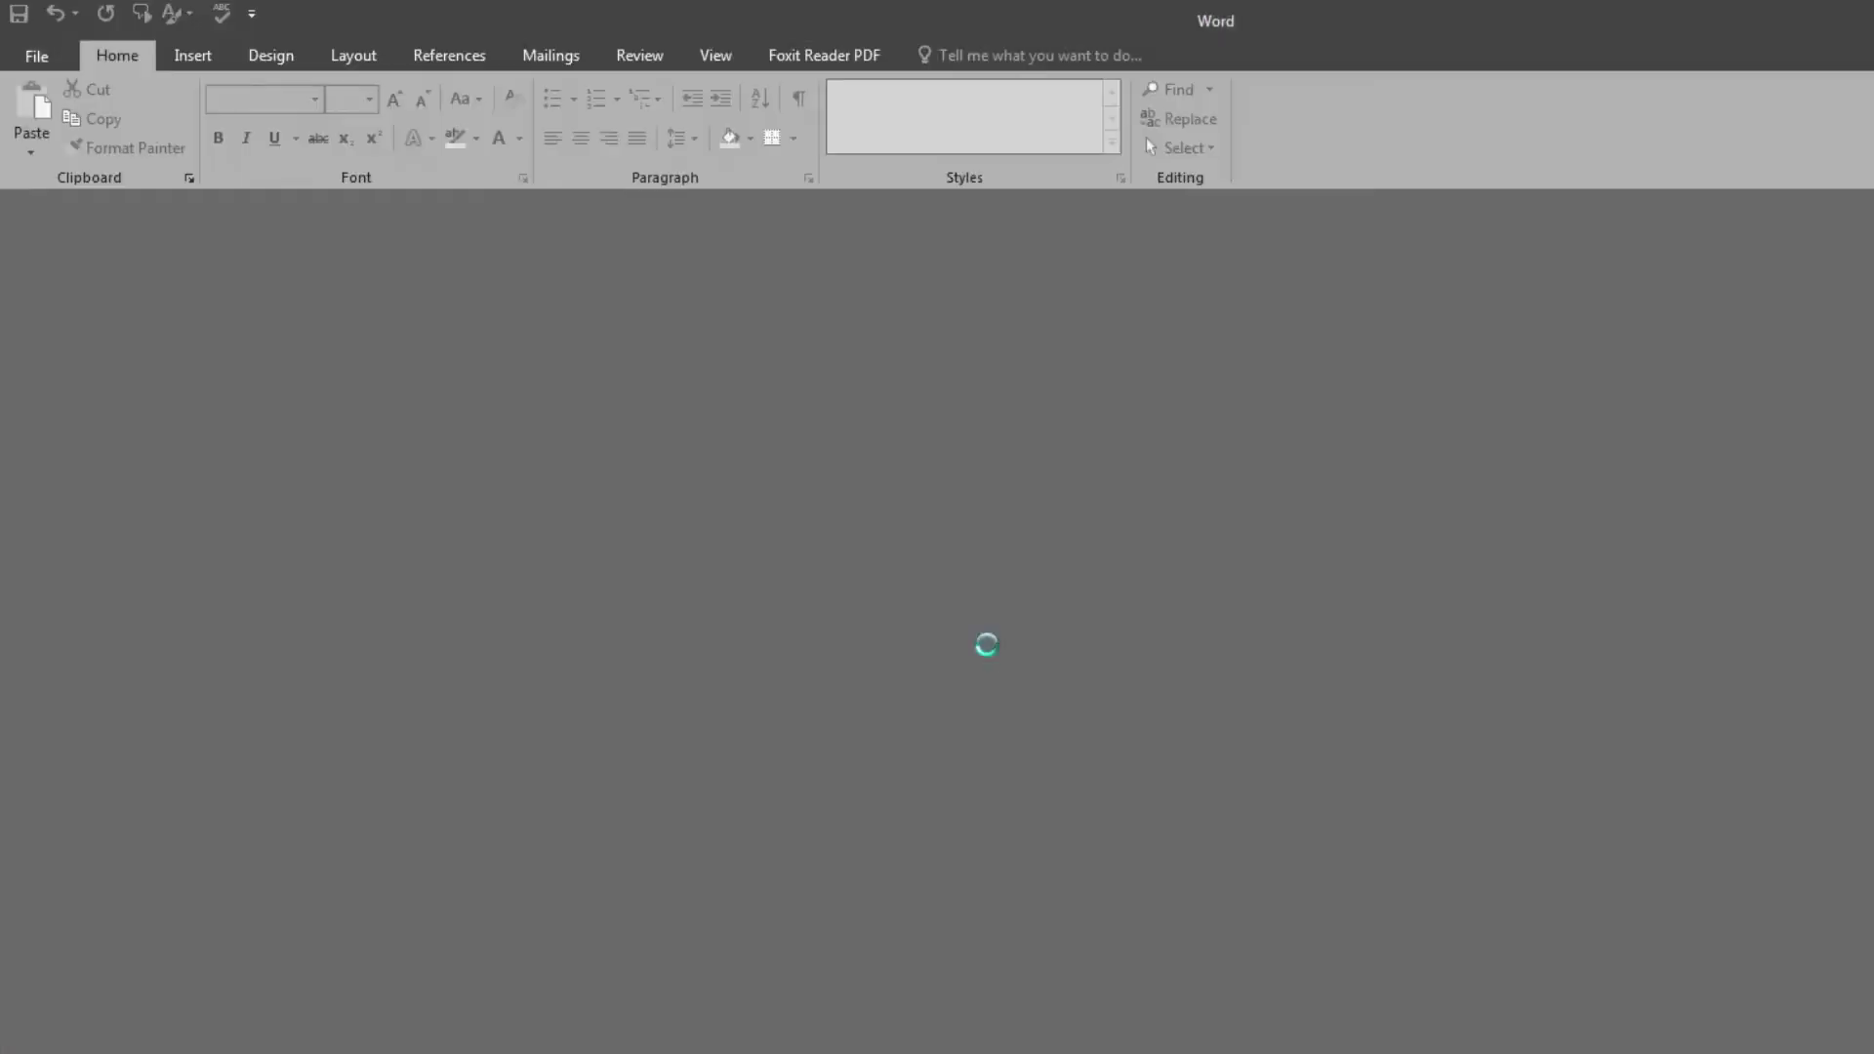
Close the document and find its saved file in the Documents library in Windows Explorer
click(55, 56)
click(95, 490)
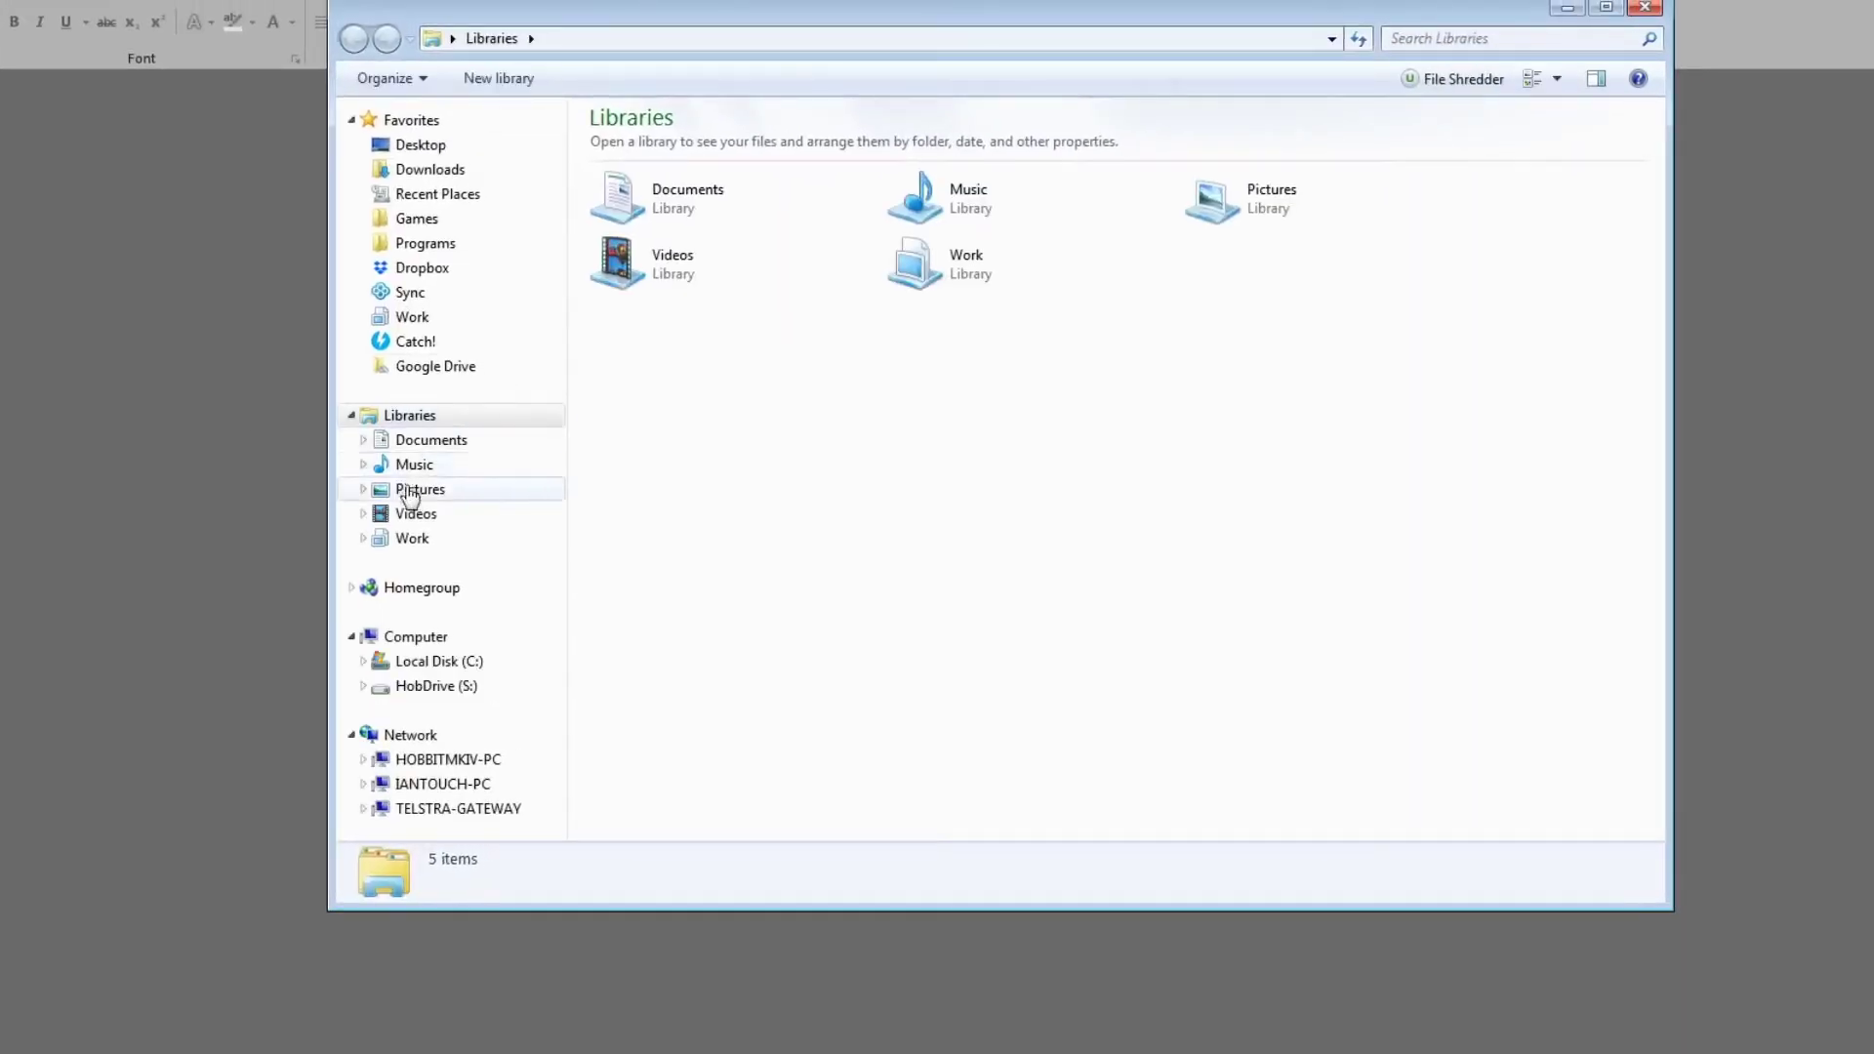
click(429, 441)
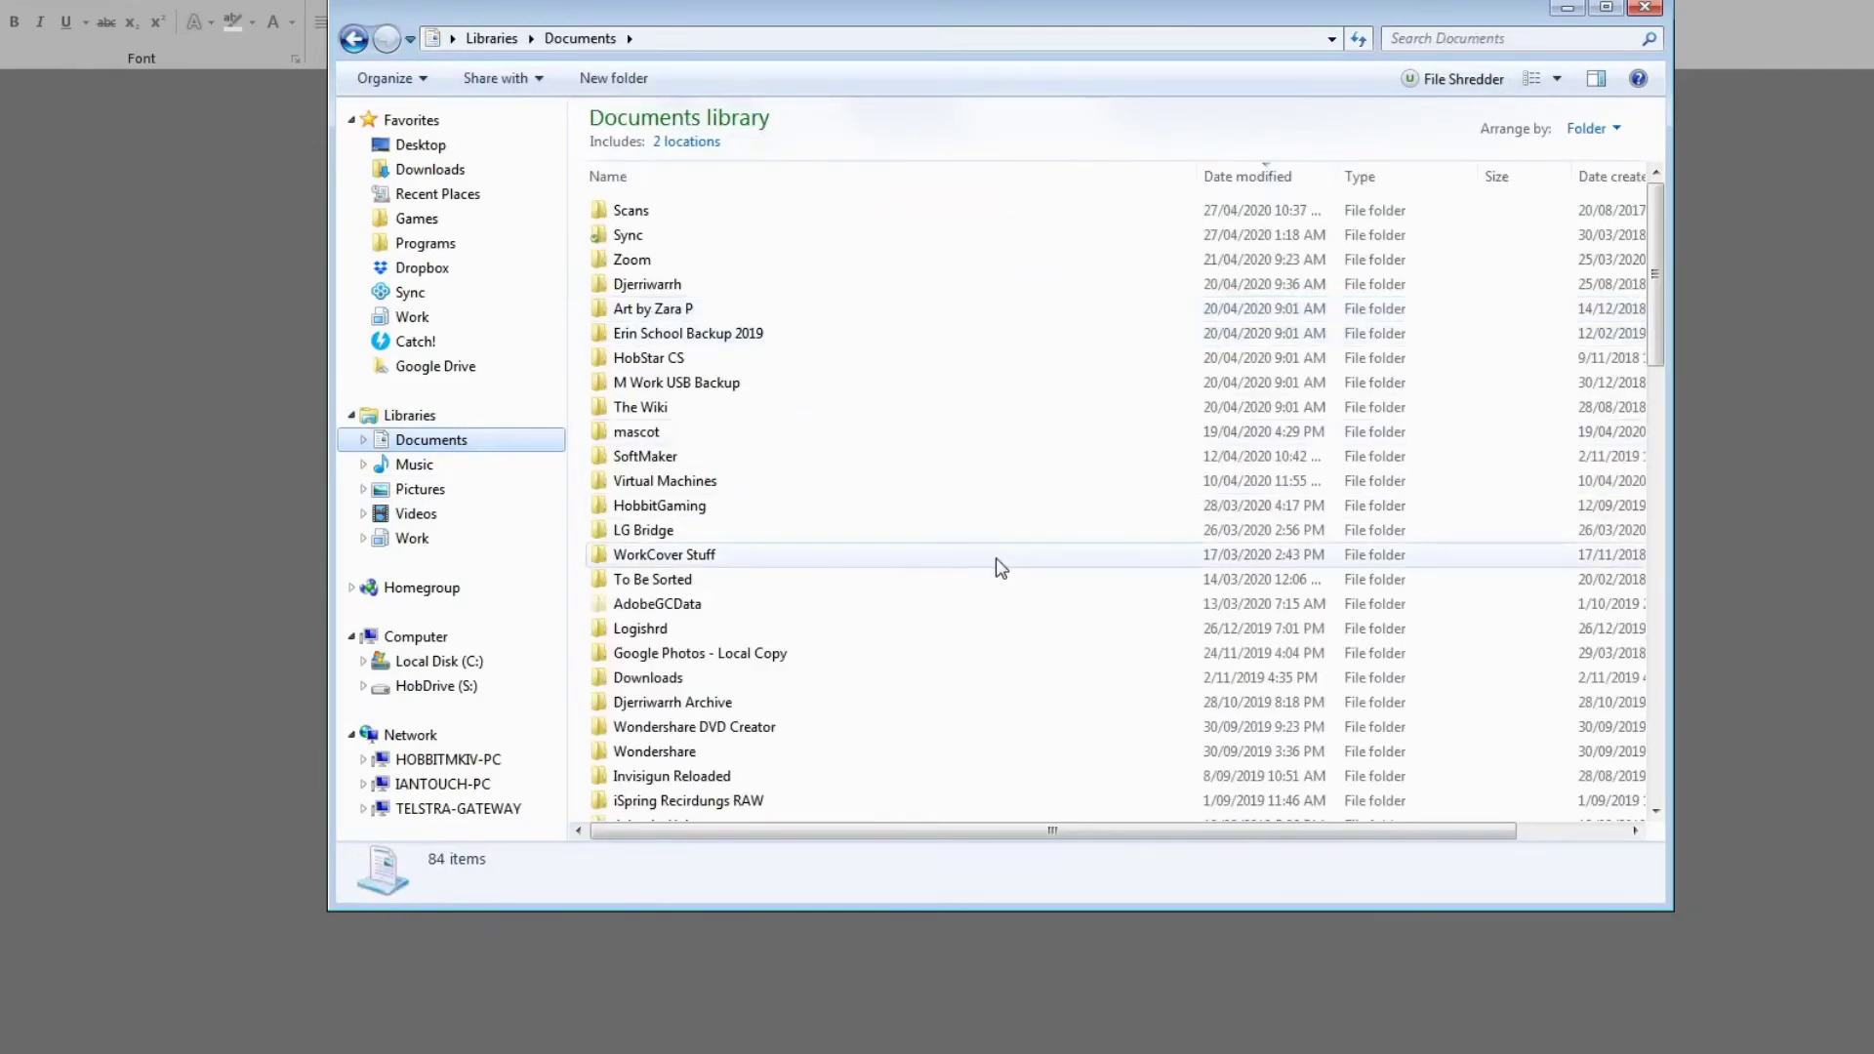
double_click(1012, 576)
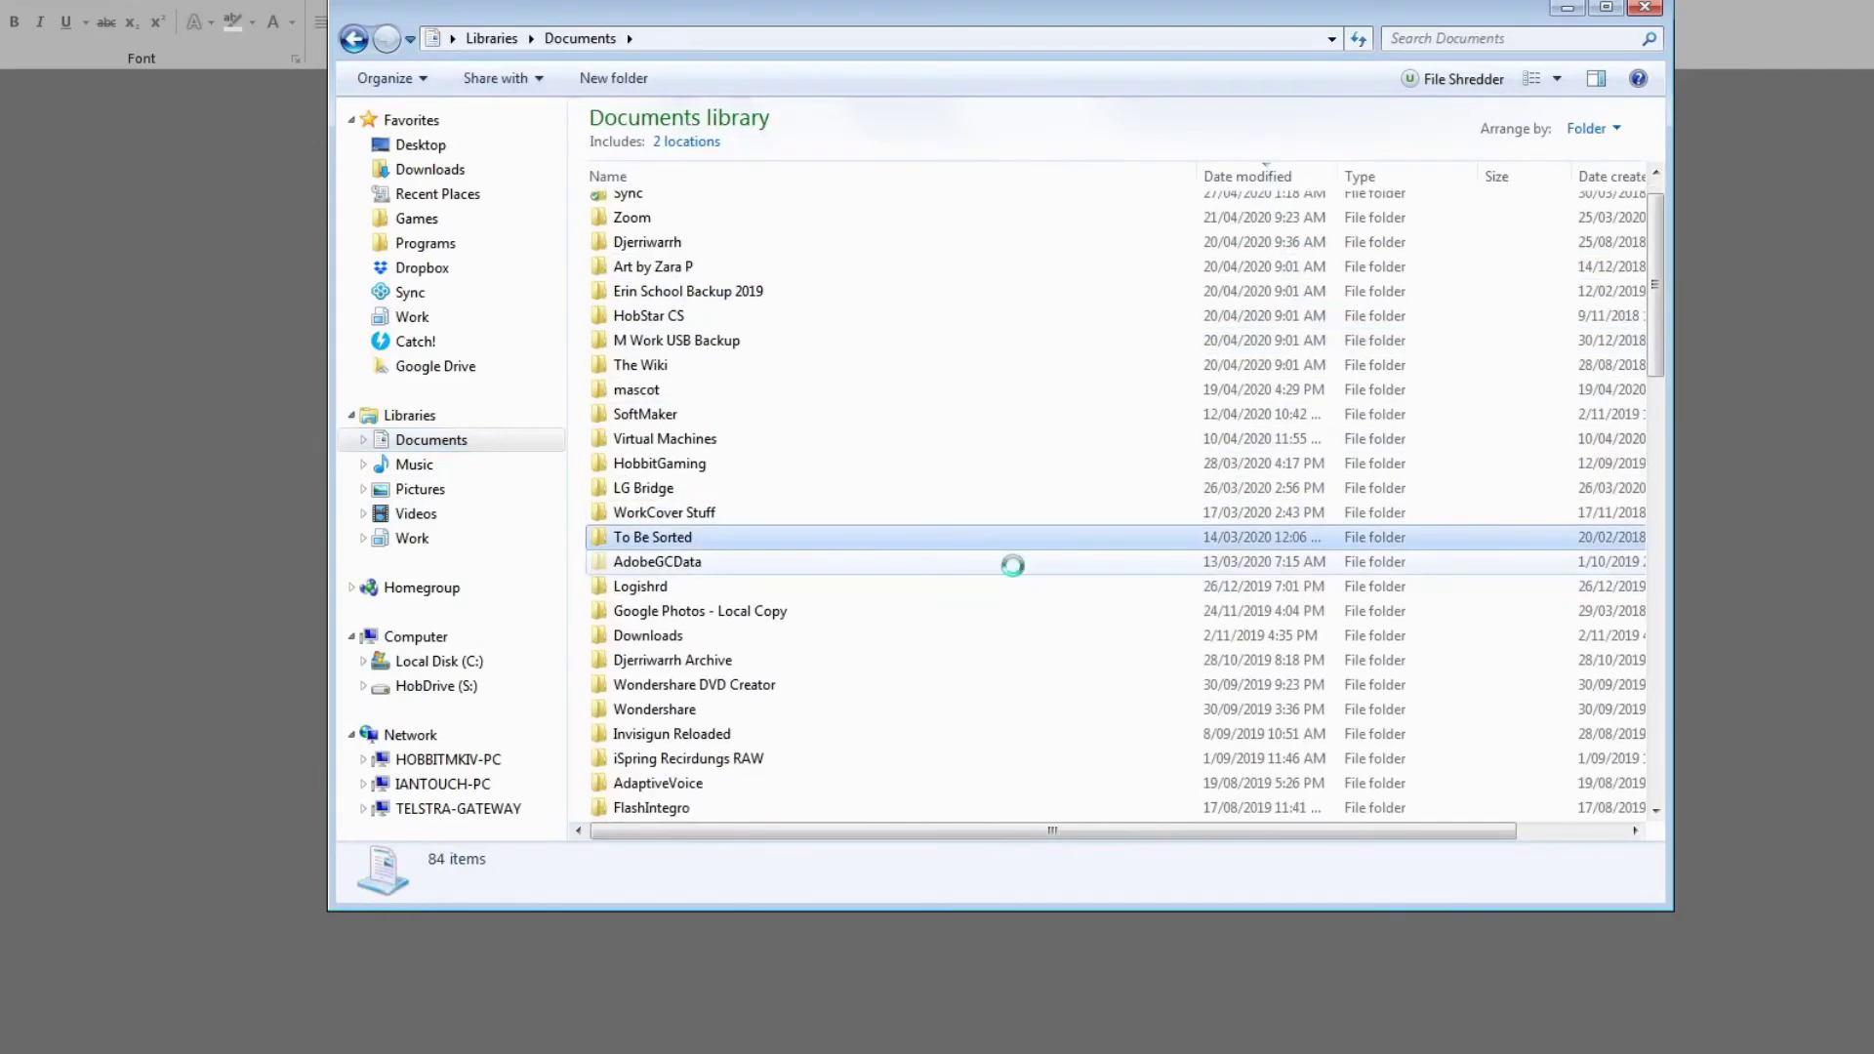
scroll(1012, 567, down, 9)
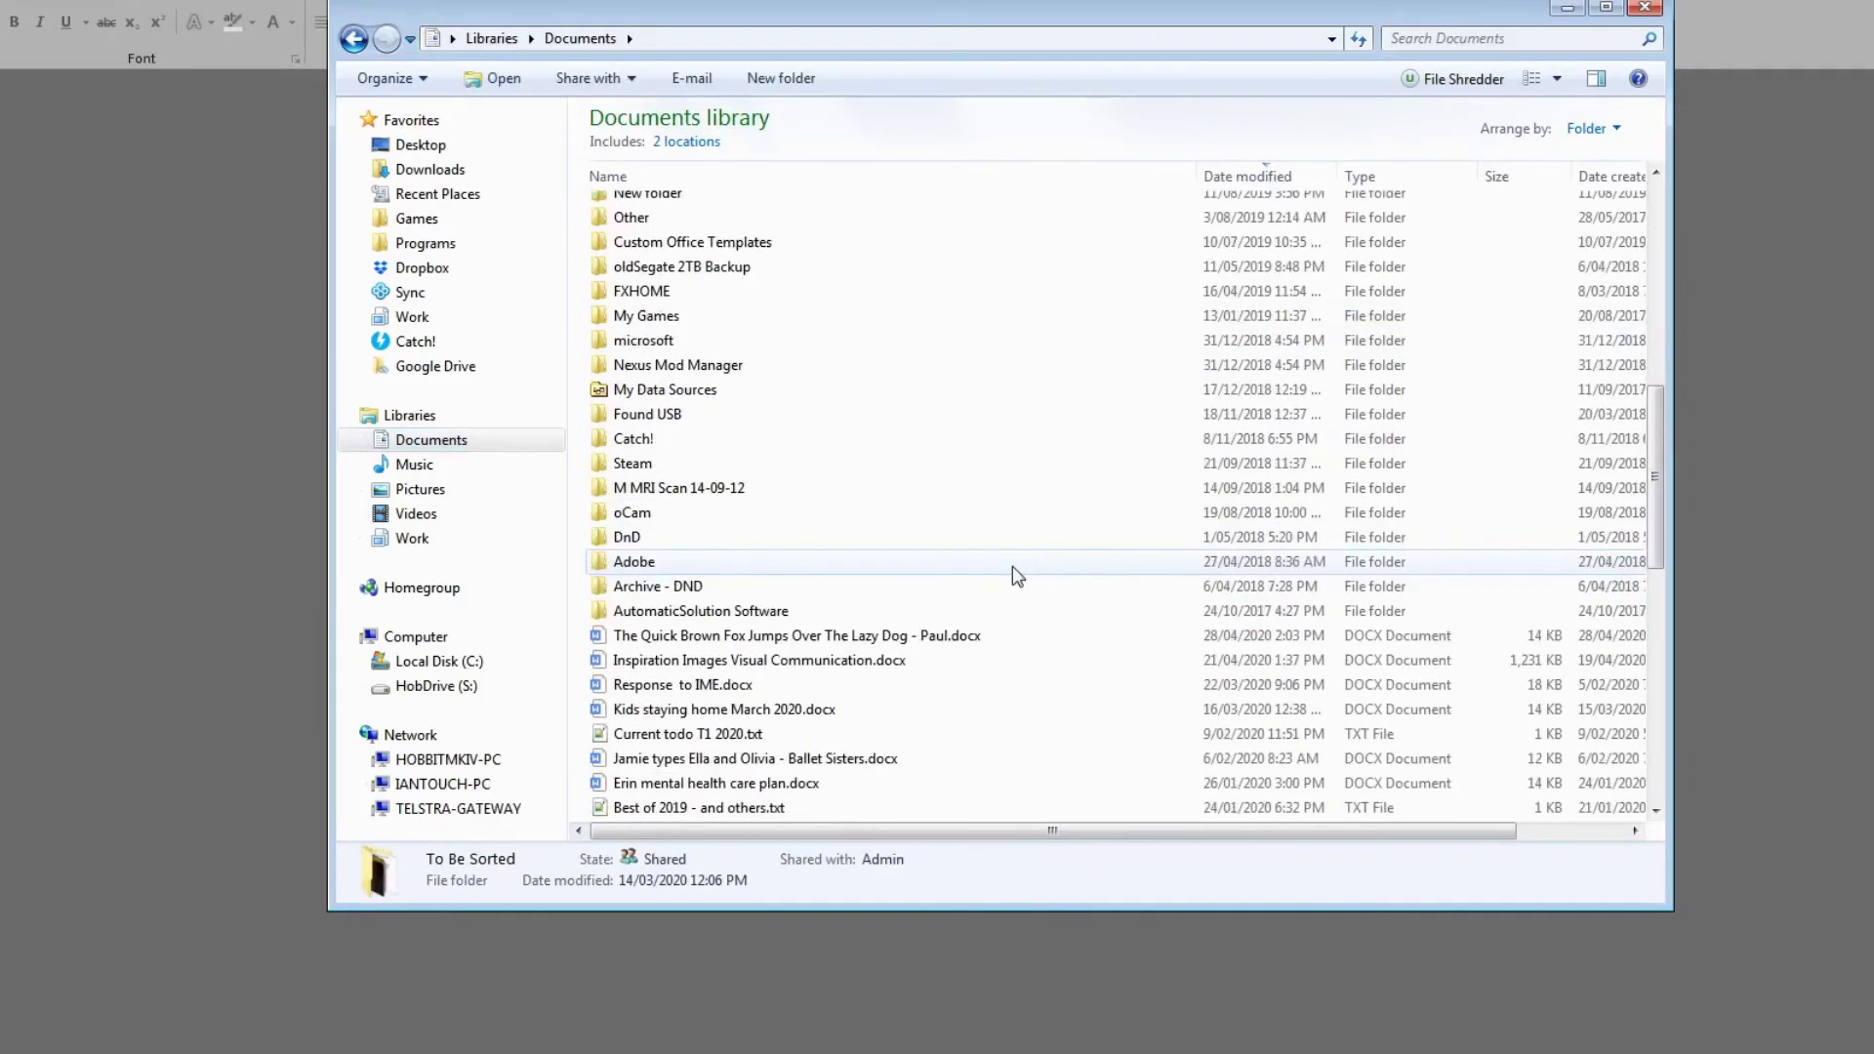
Open the Quick Brown Fox document from Windows Explorer, choosing Word 2016 as the program
double_click(734, 645)
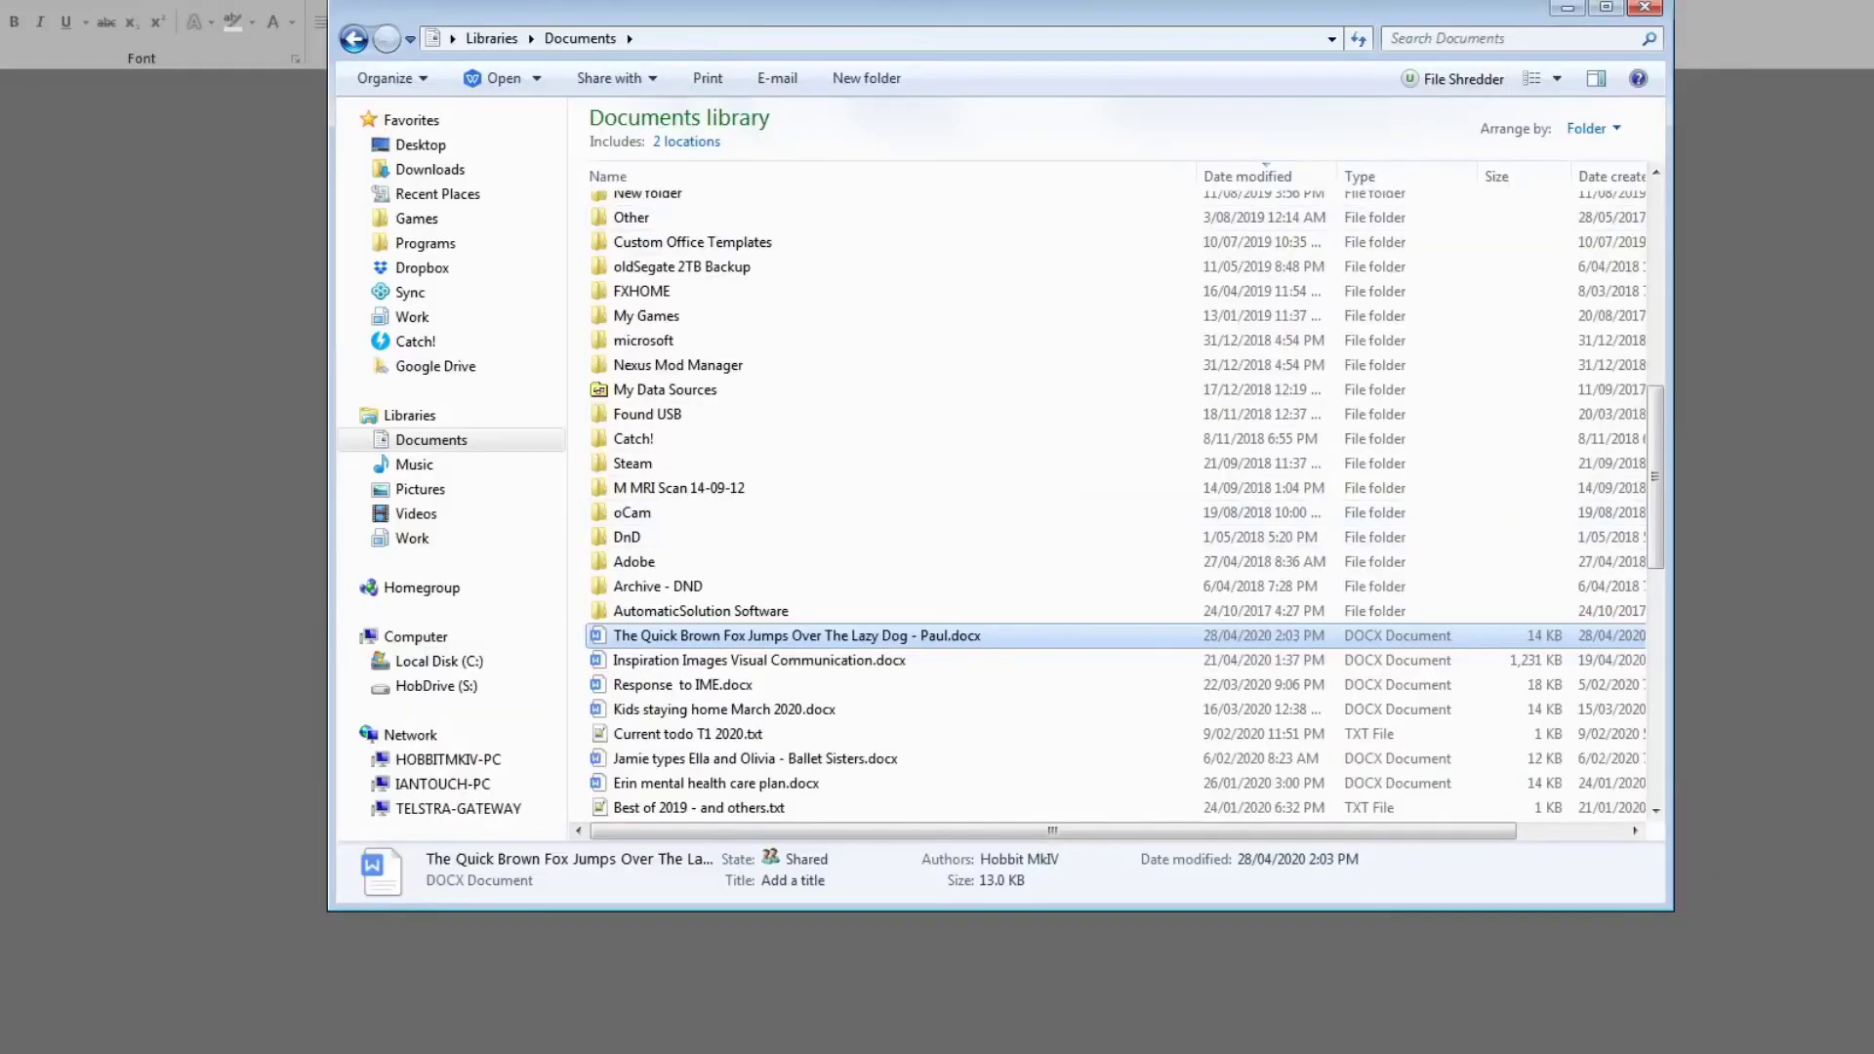
double_click(747, 635)
right_click(748, 635)
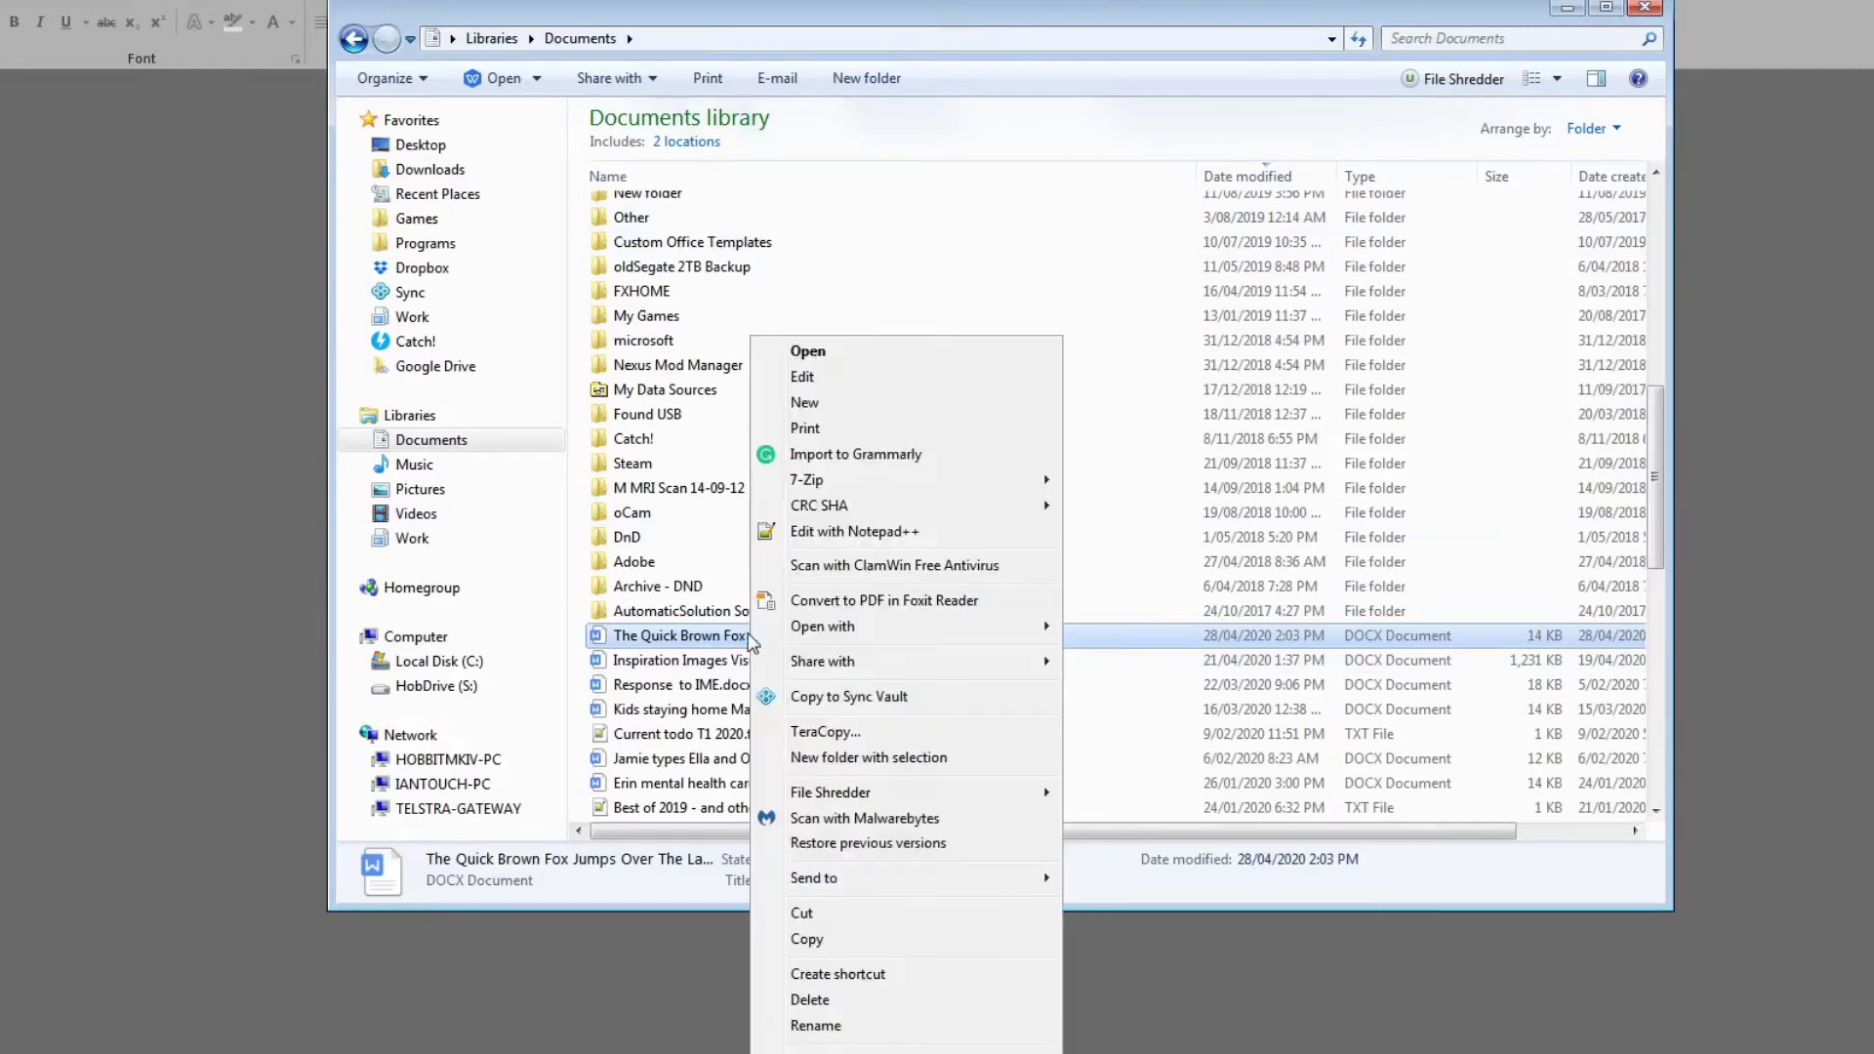
mouse_move(1010, 637)
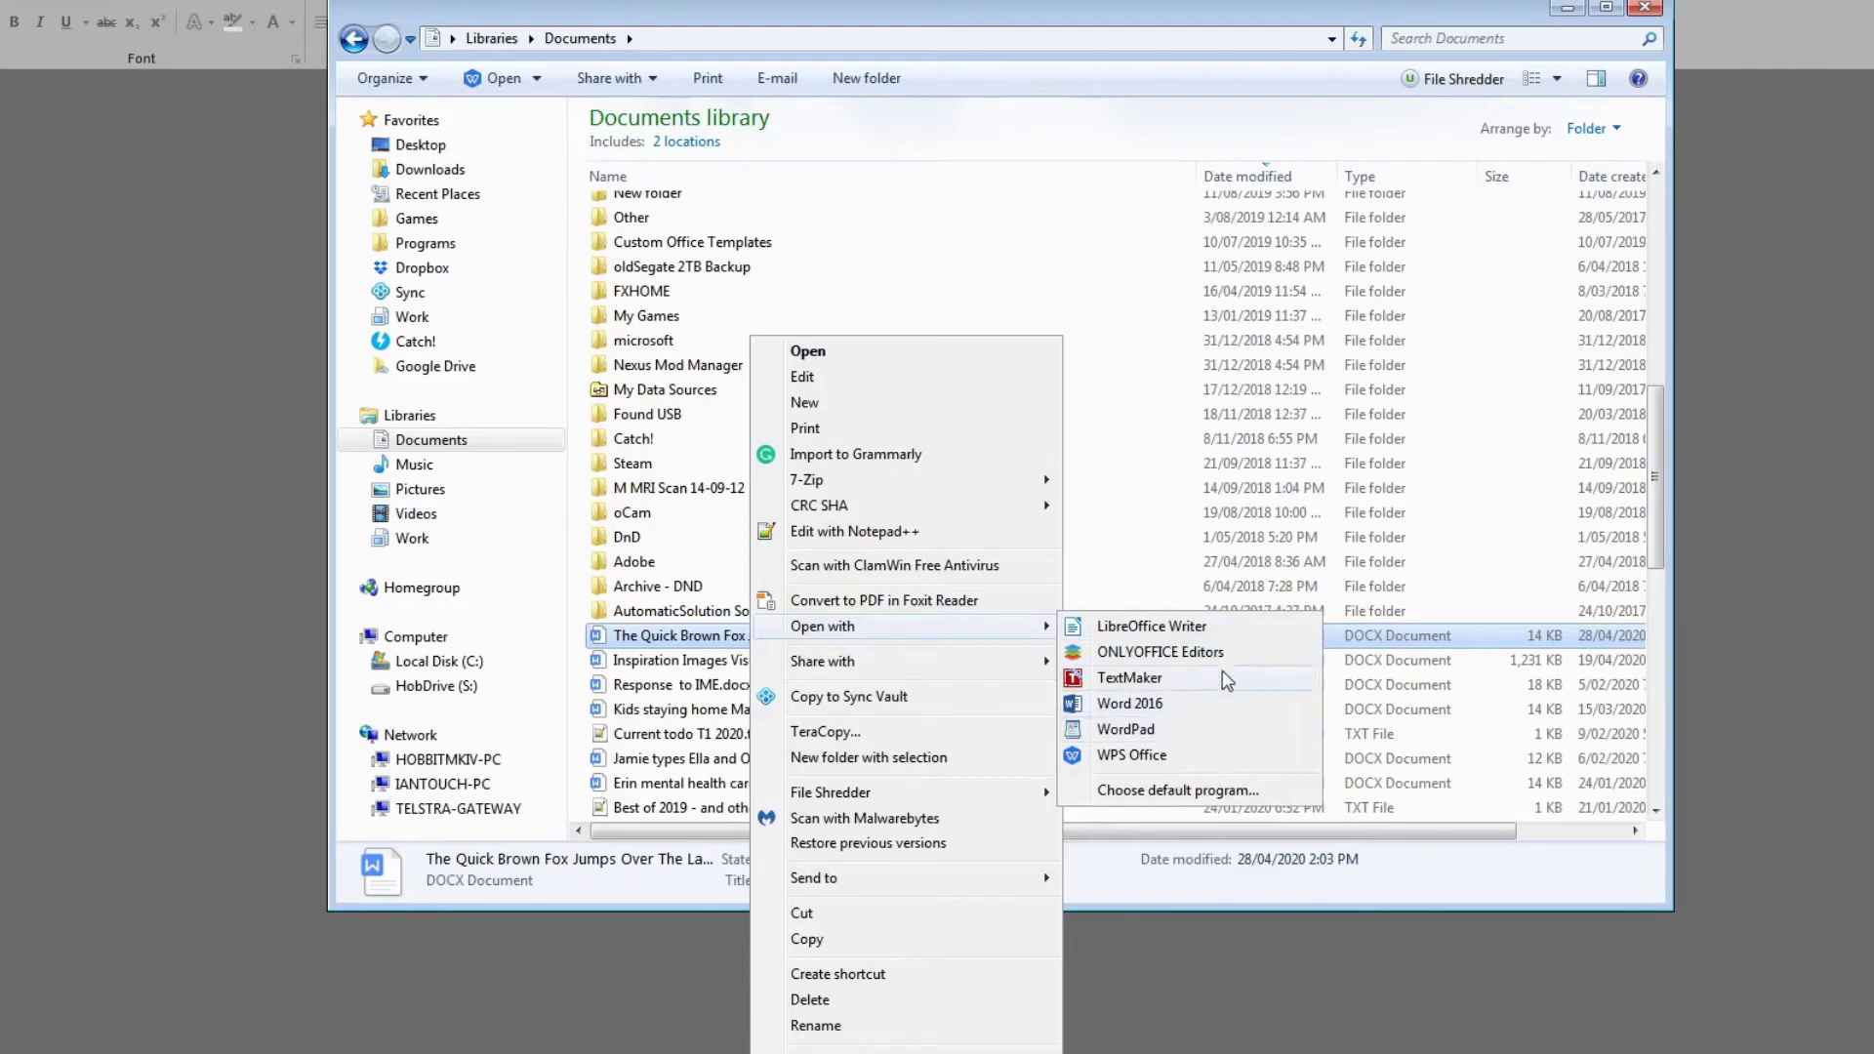
click(1218, 709)
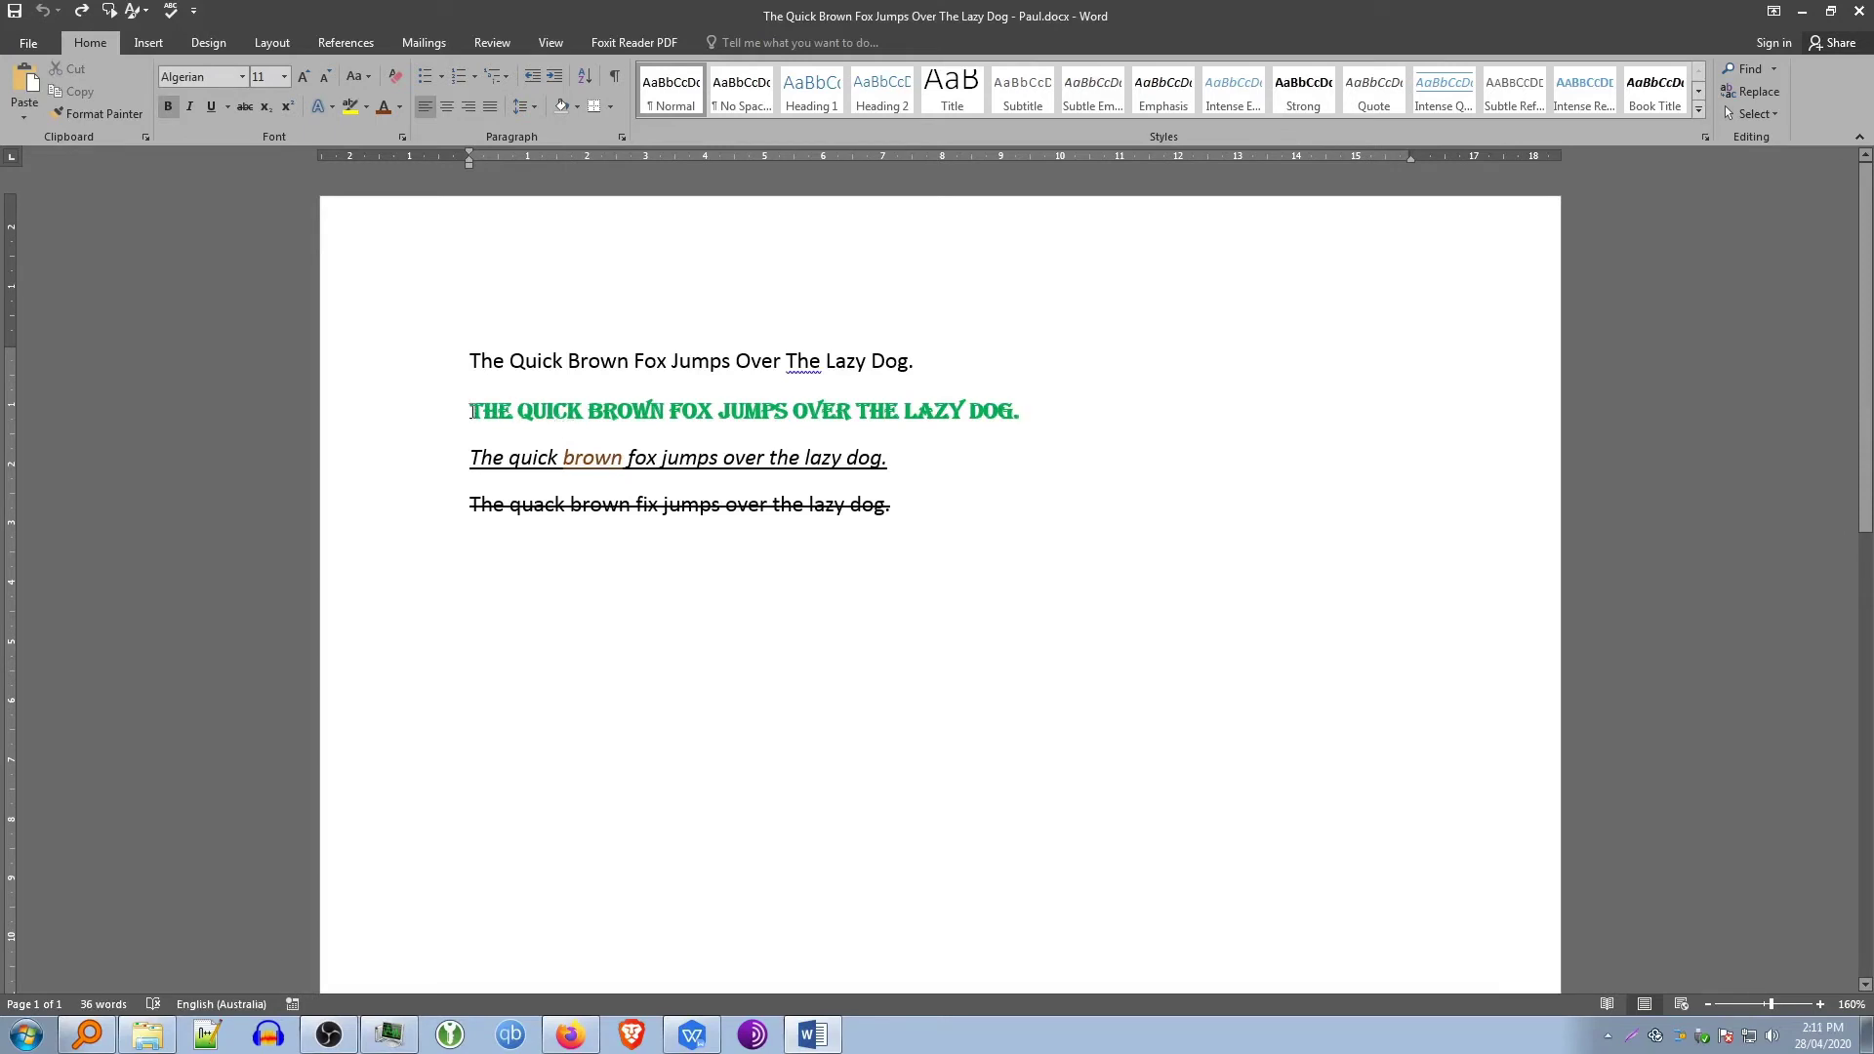
Copy the green second sentence and check it in the Clipboard history, closing the history again
drag(472, 411, 1031, 410)
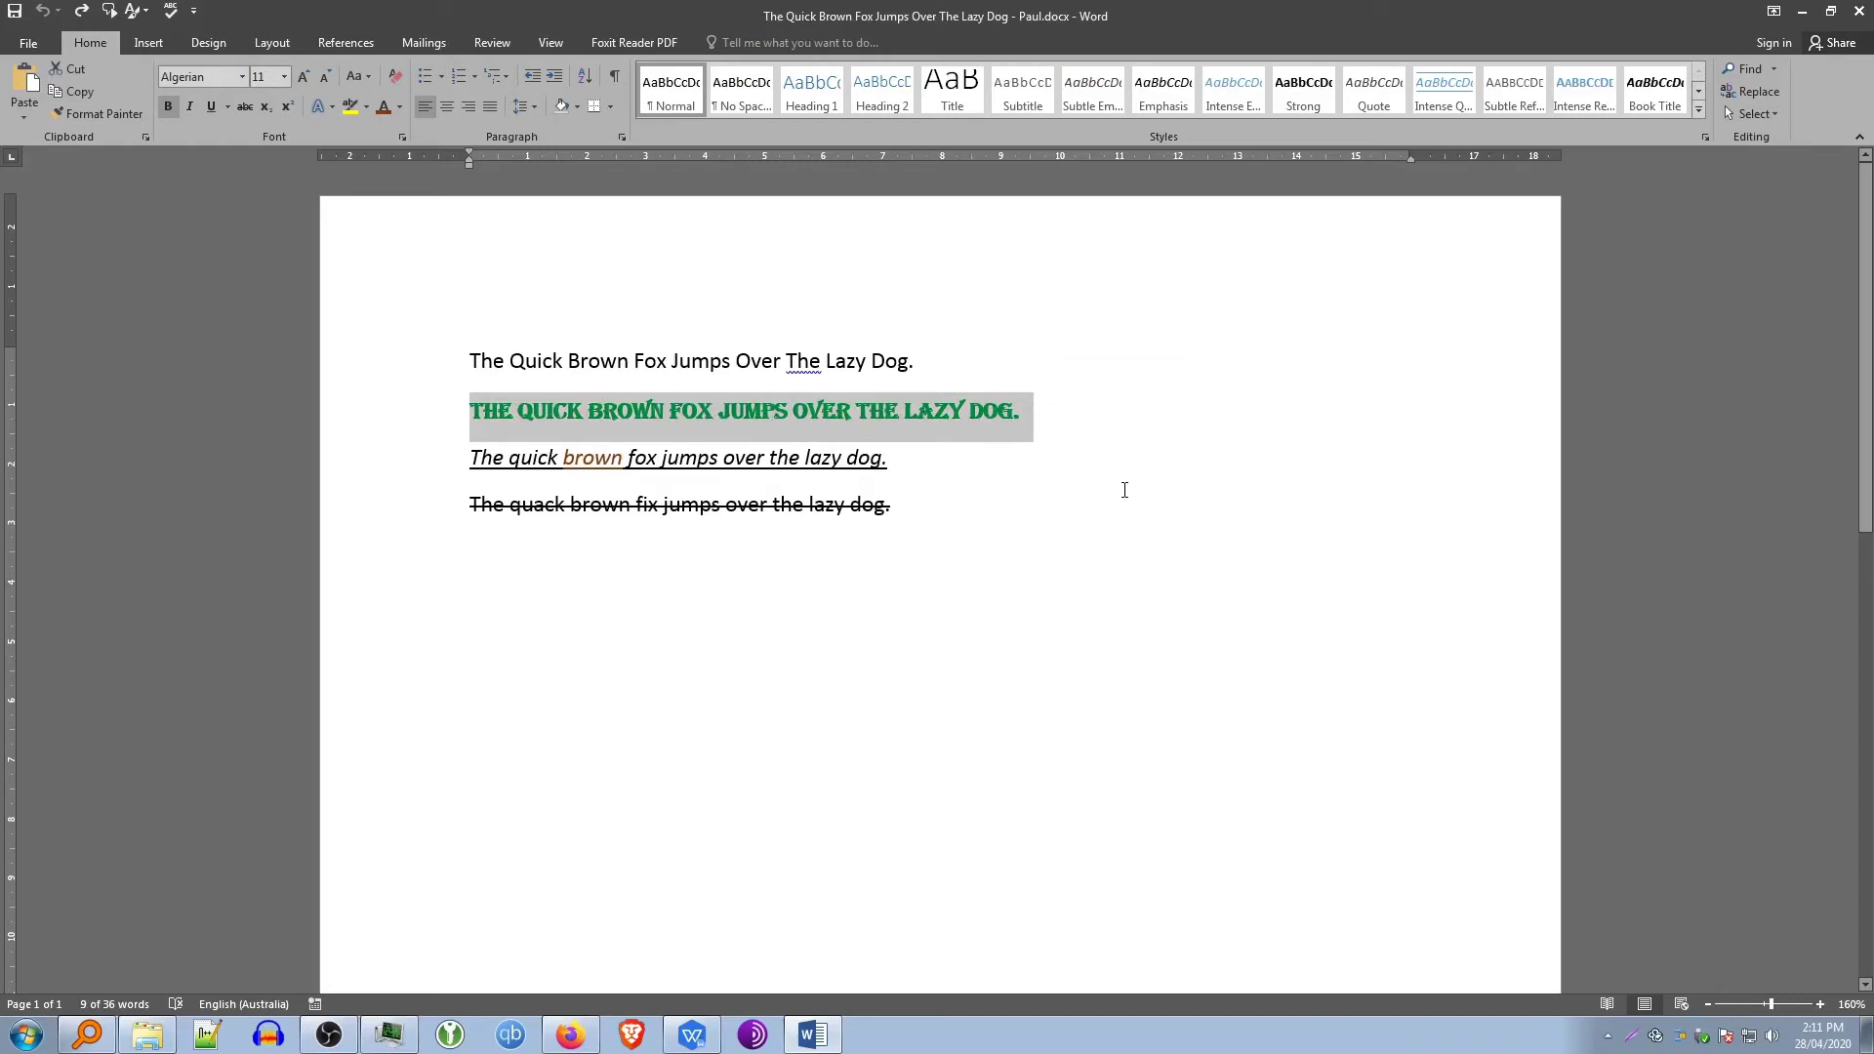
key(ctrl+c)
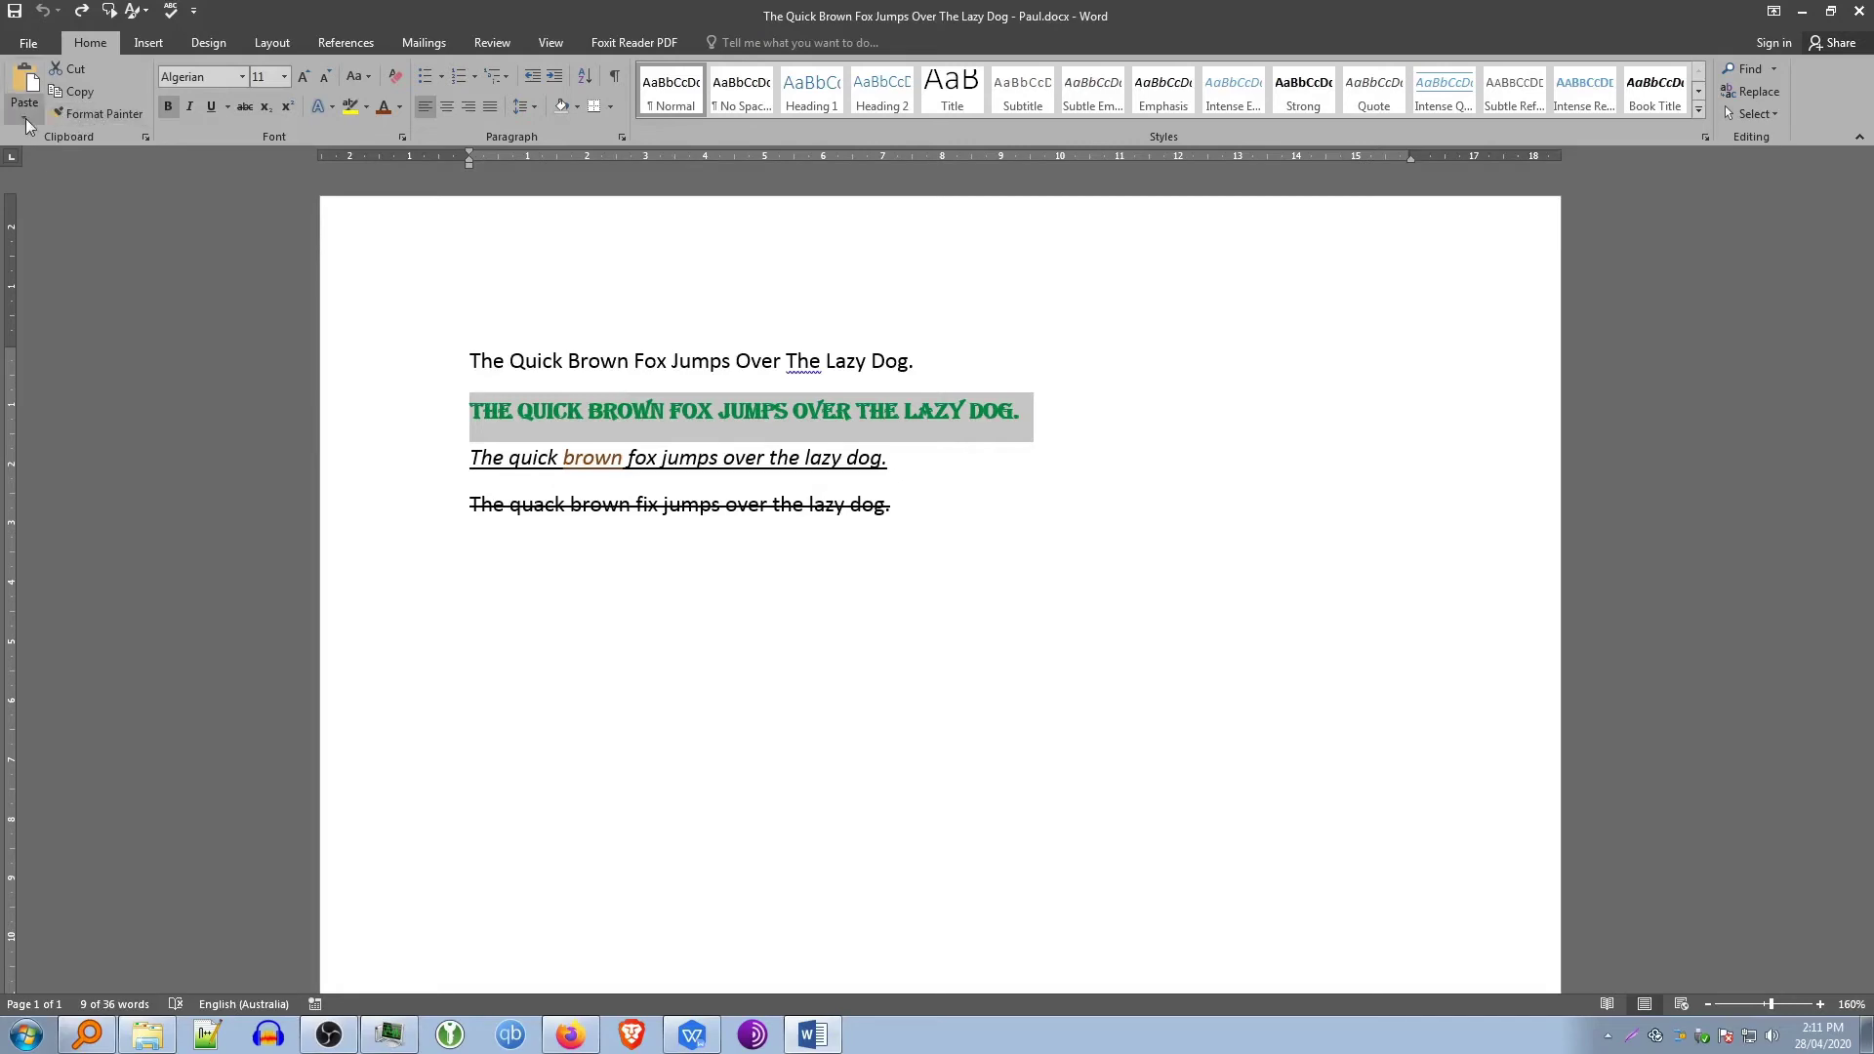
click(145, 137)
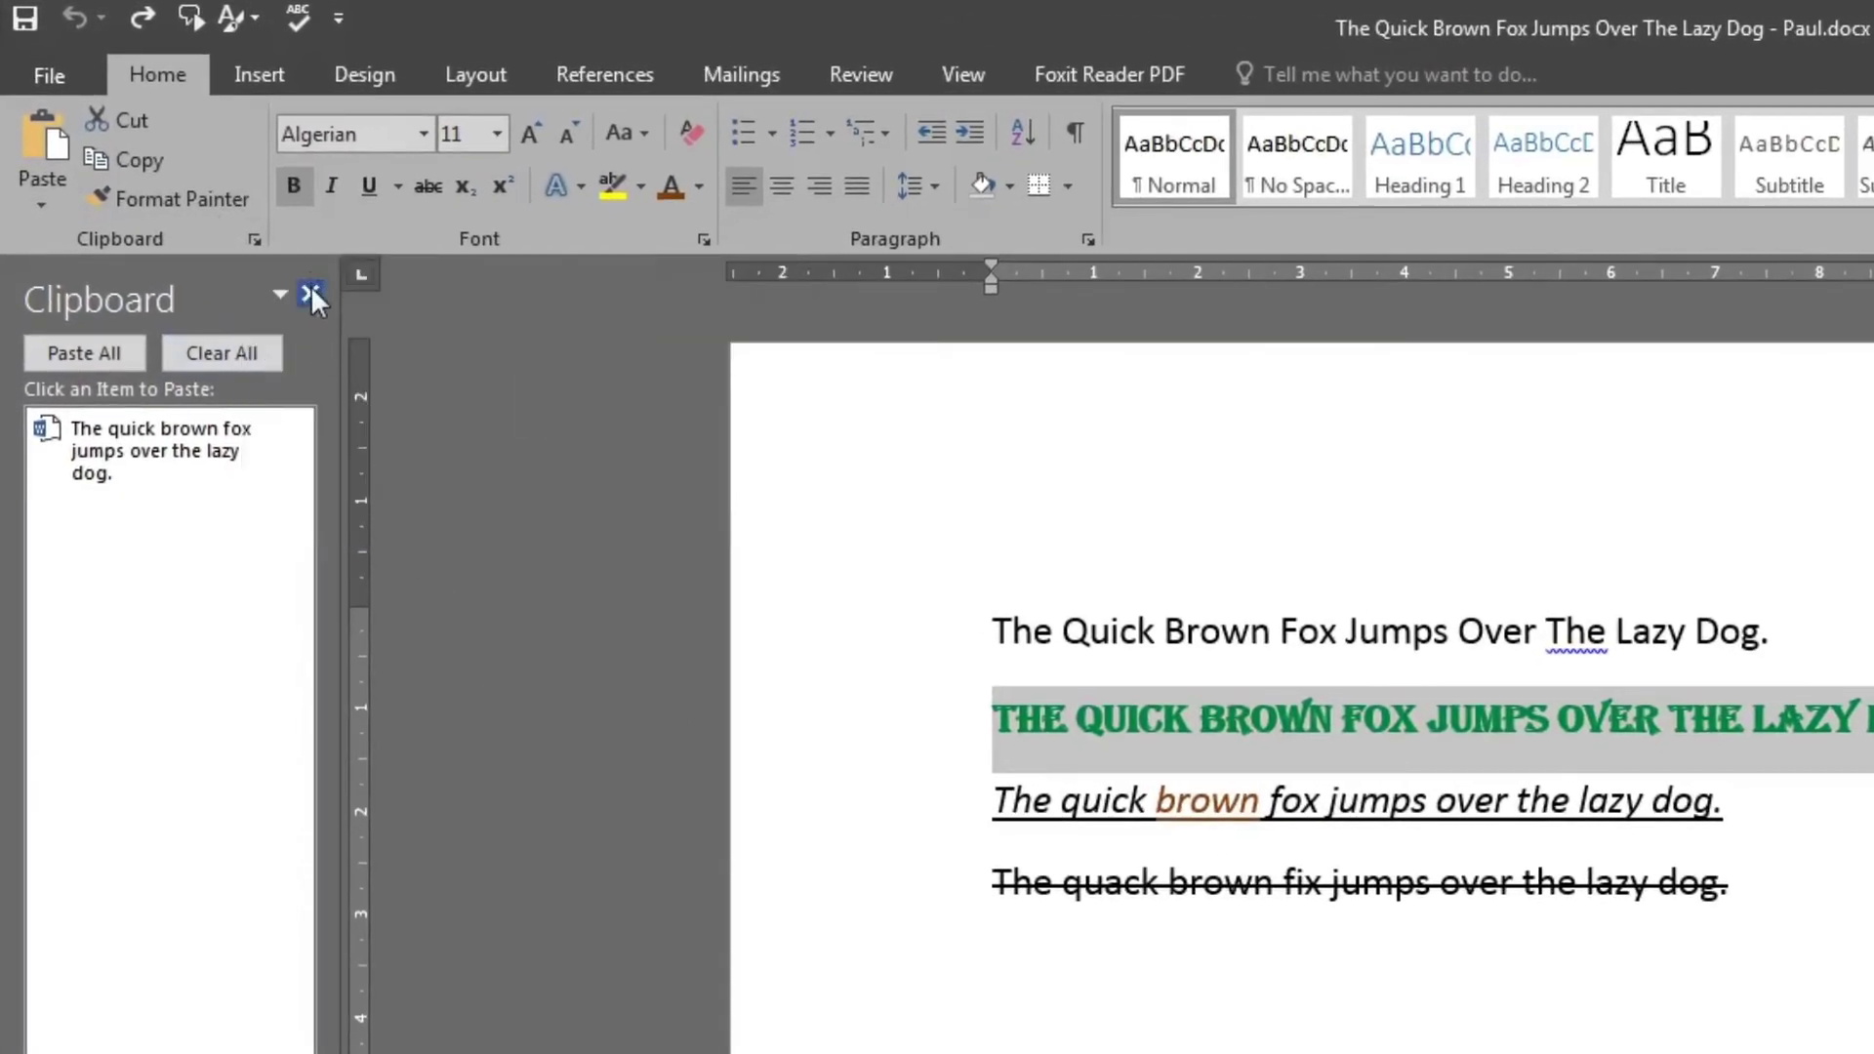
click(311, 285)
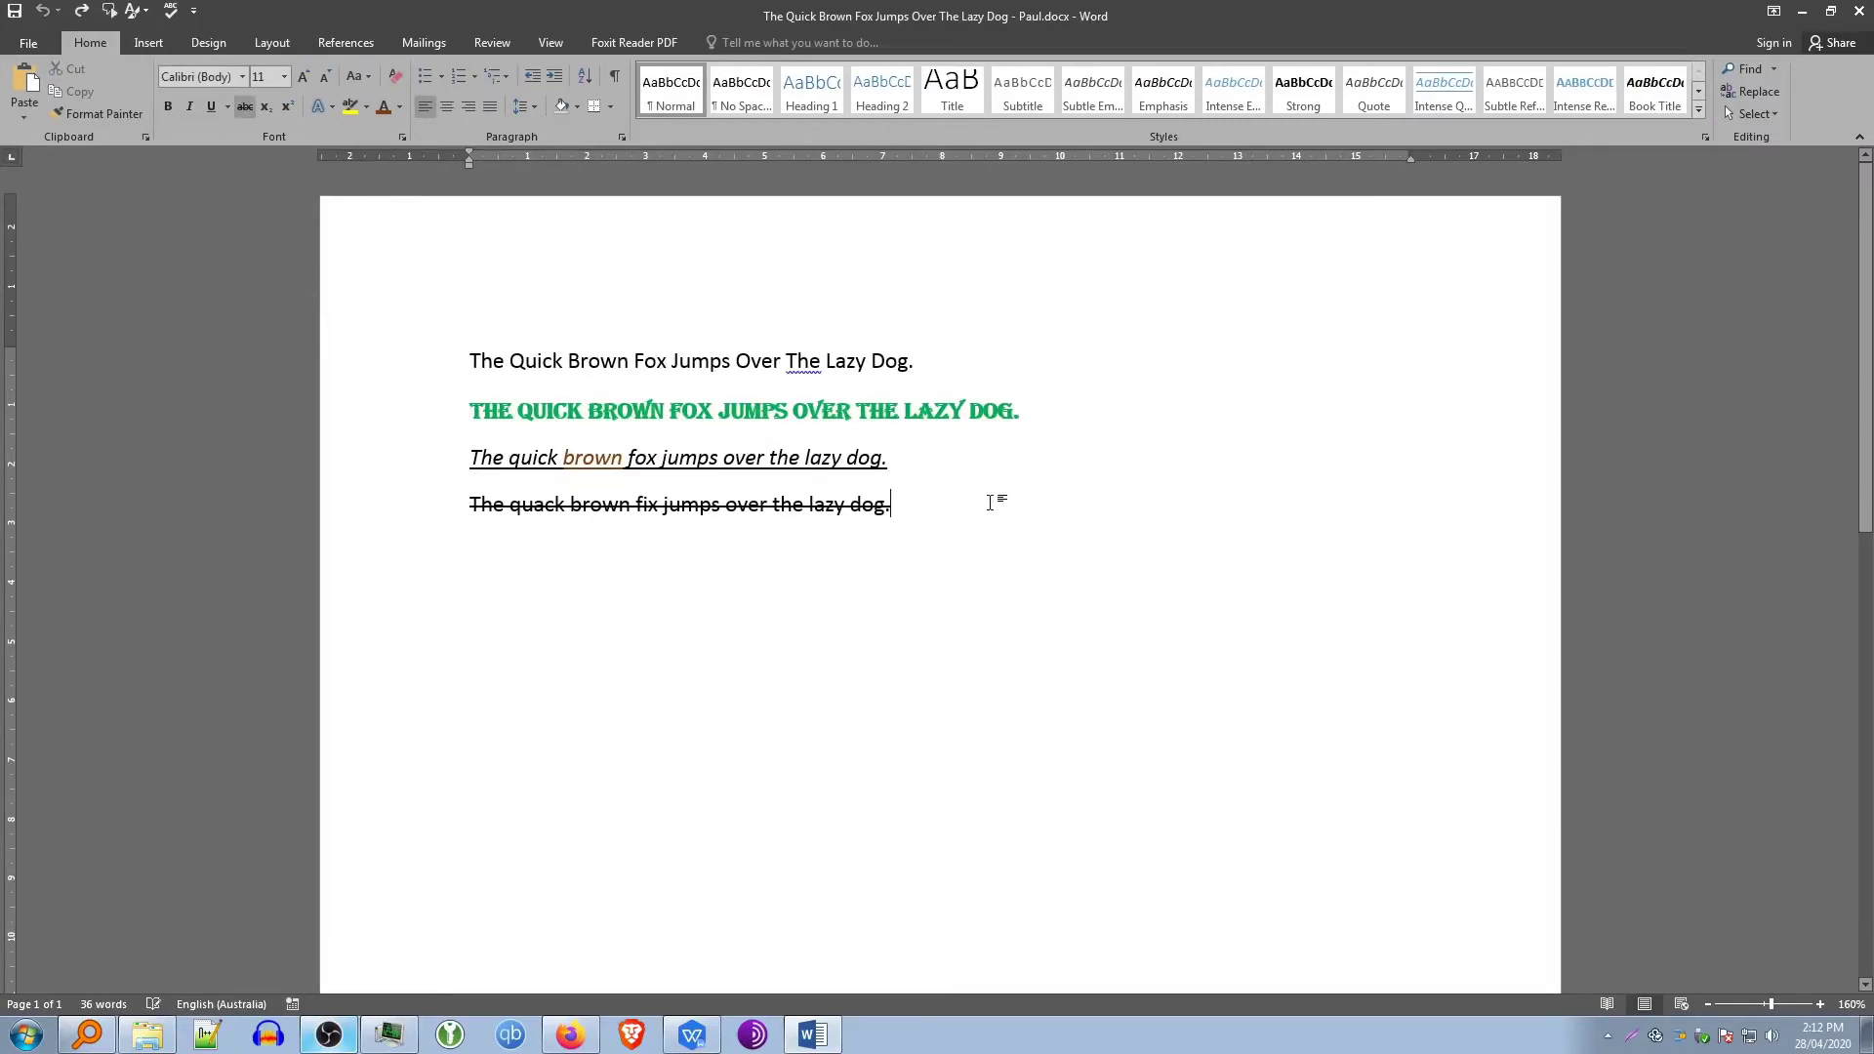
Paste the copied sentence four times below the struck-through sentence after a blank line, and delete the last three copies
key(Return)
key(ctrl+v)
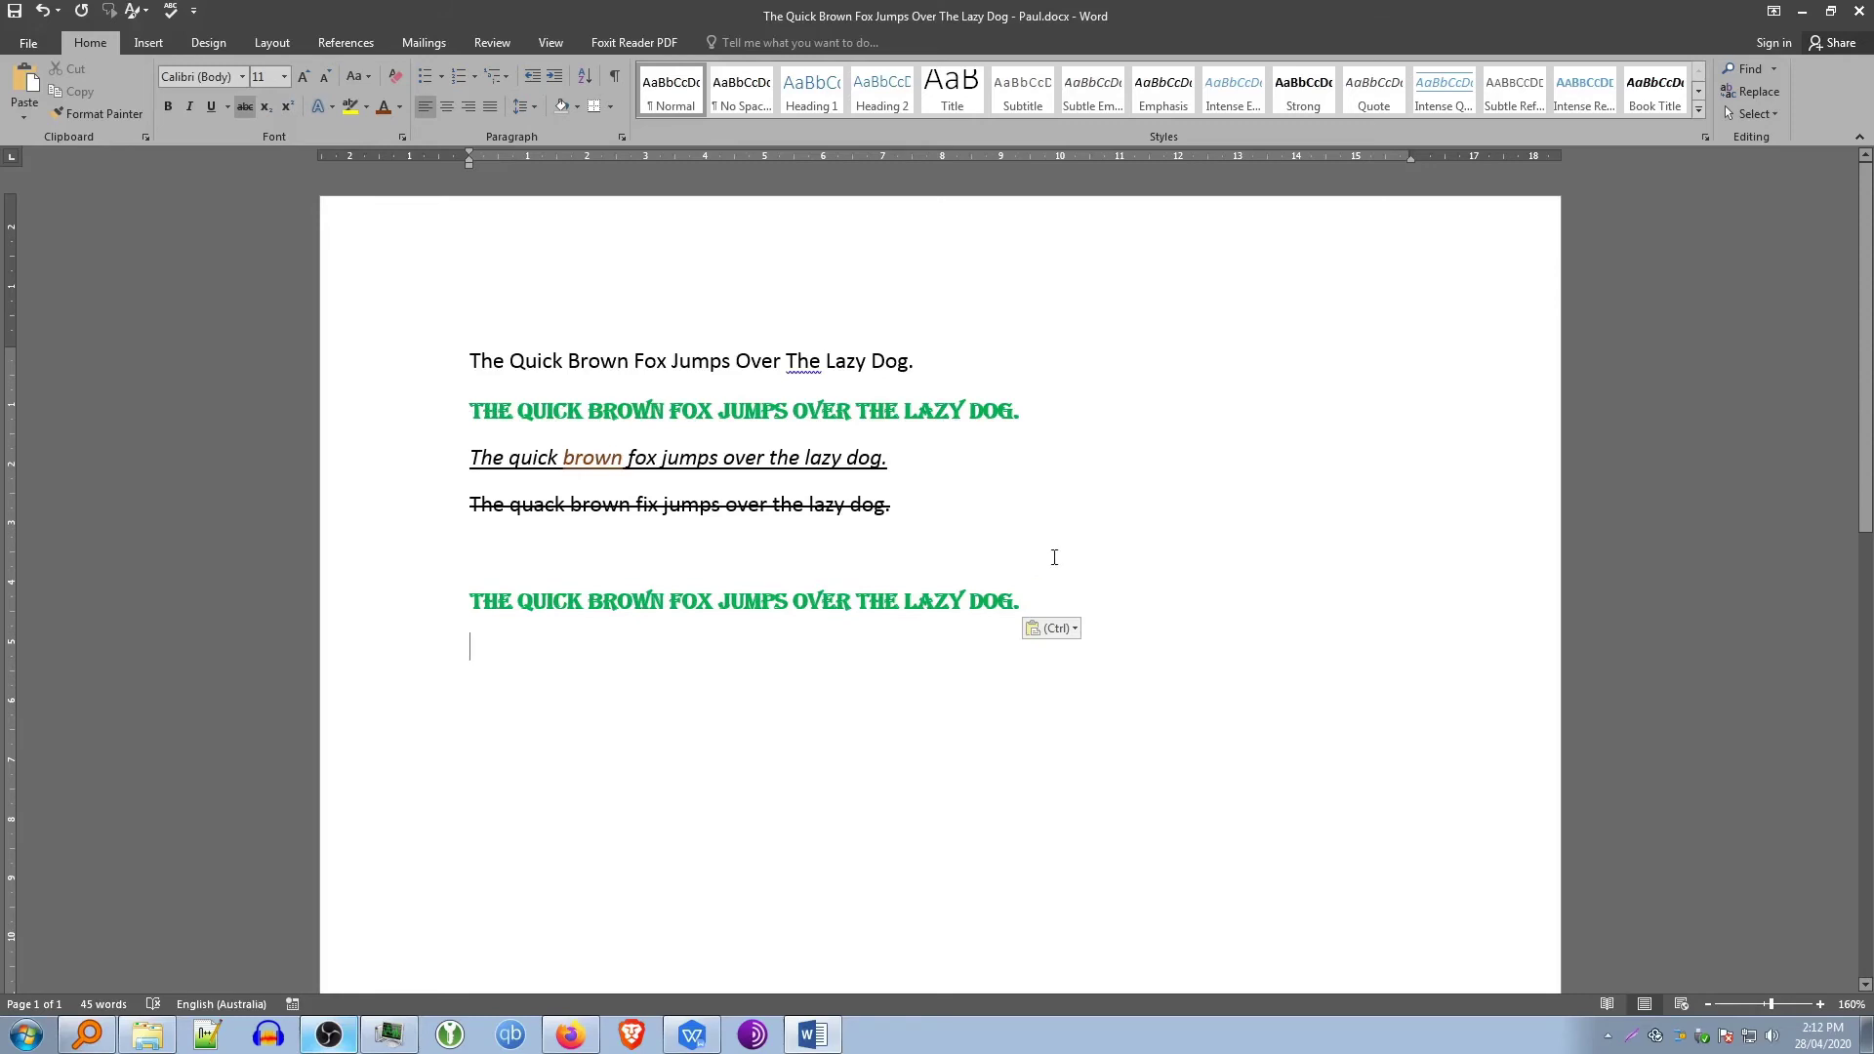
key(ctrl+v)
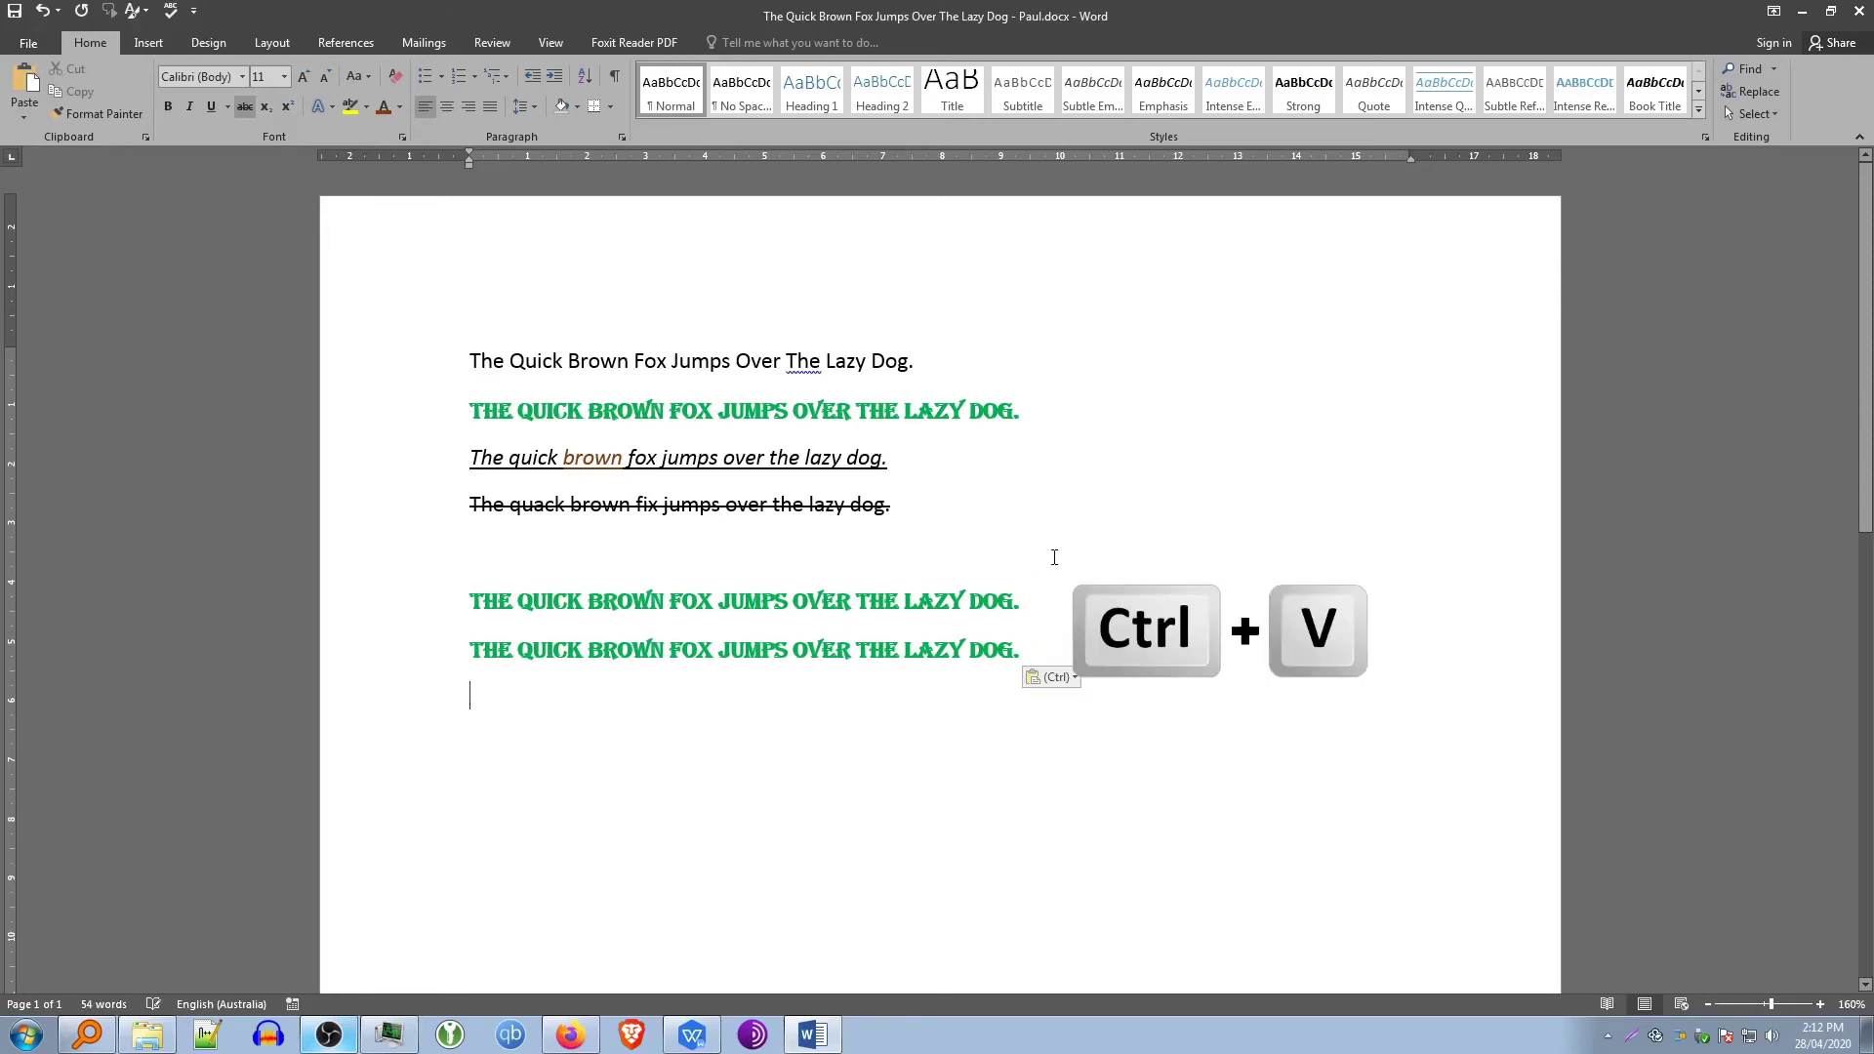
key(ctrl+v)
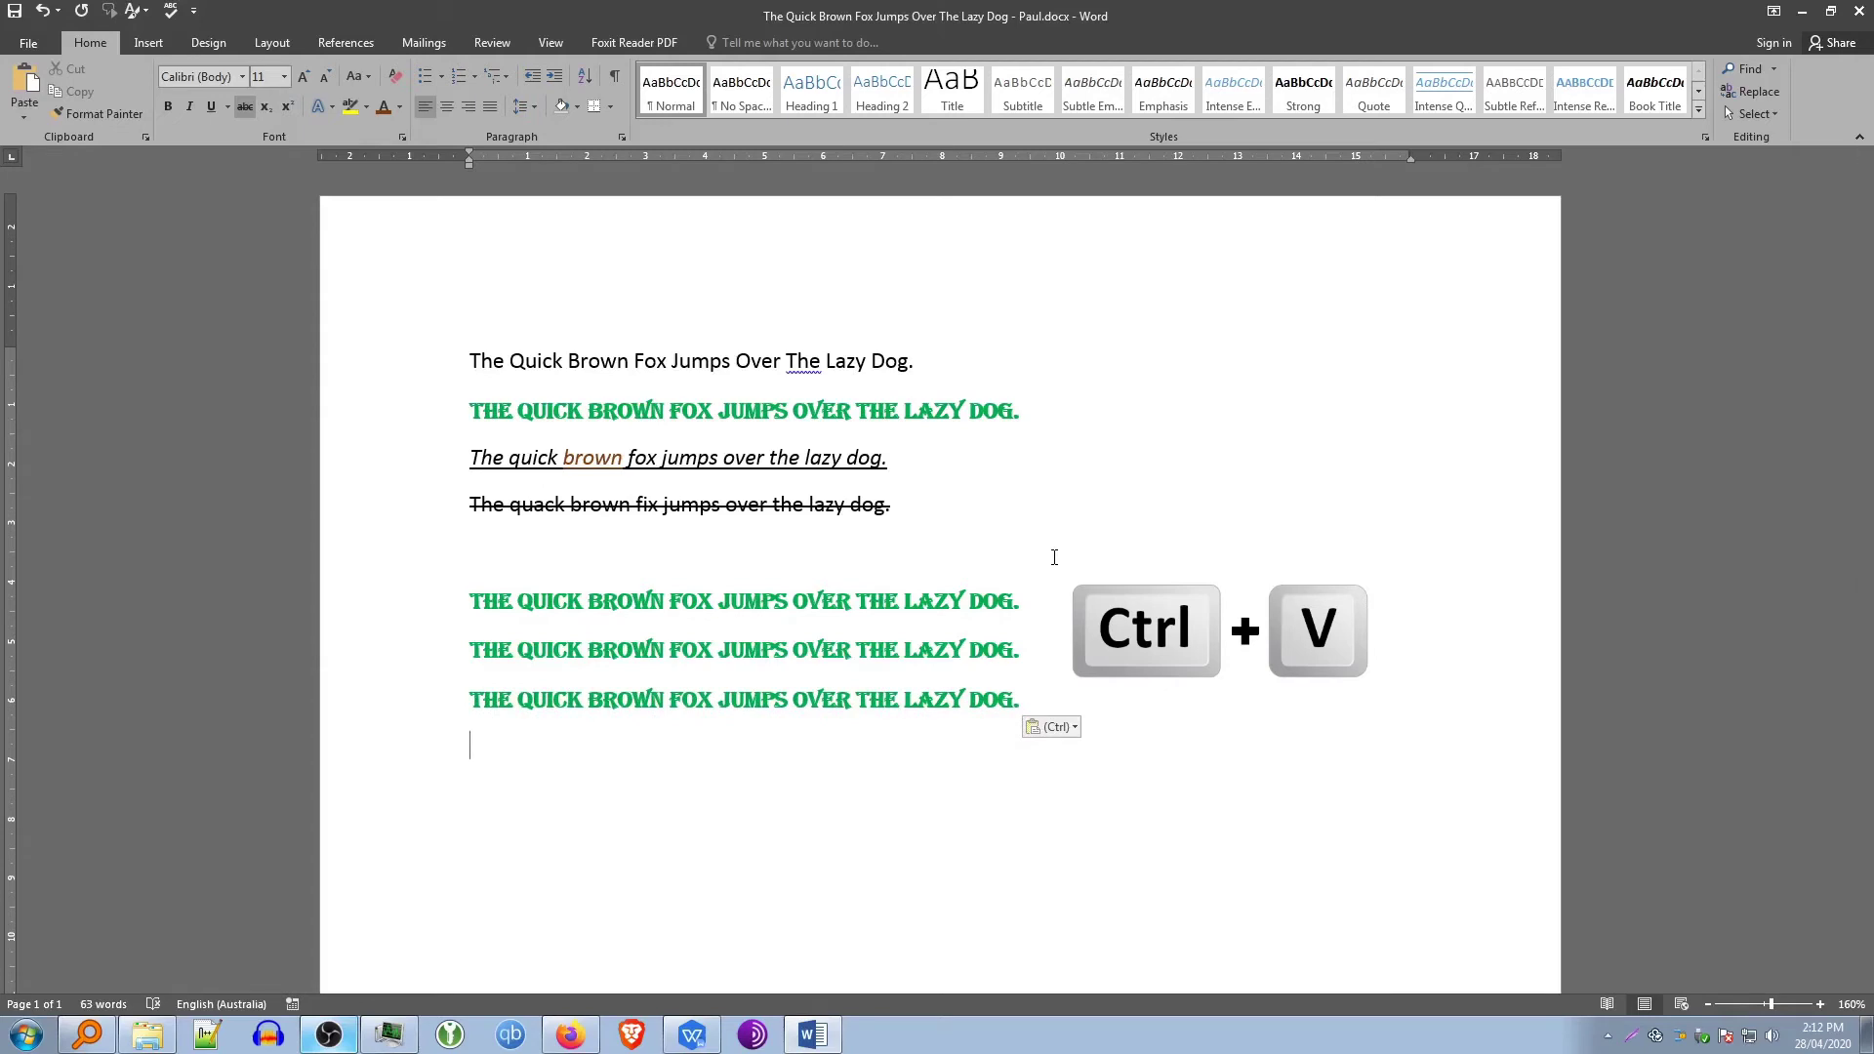
key(ctrl+v)
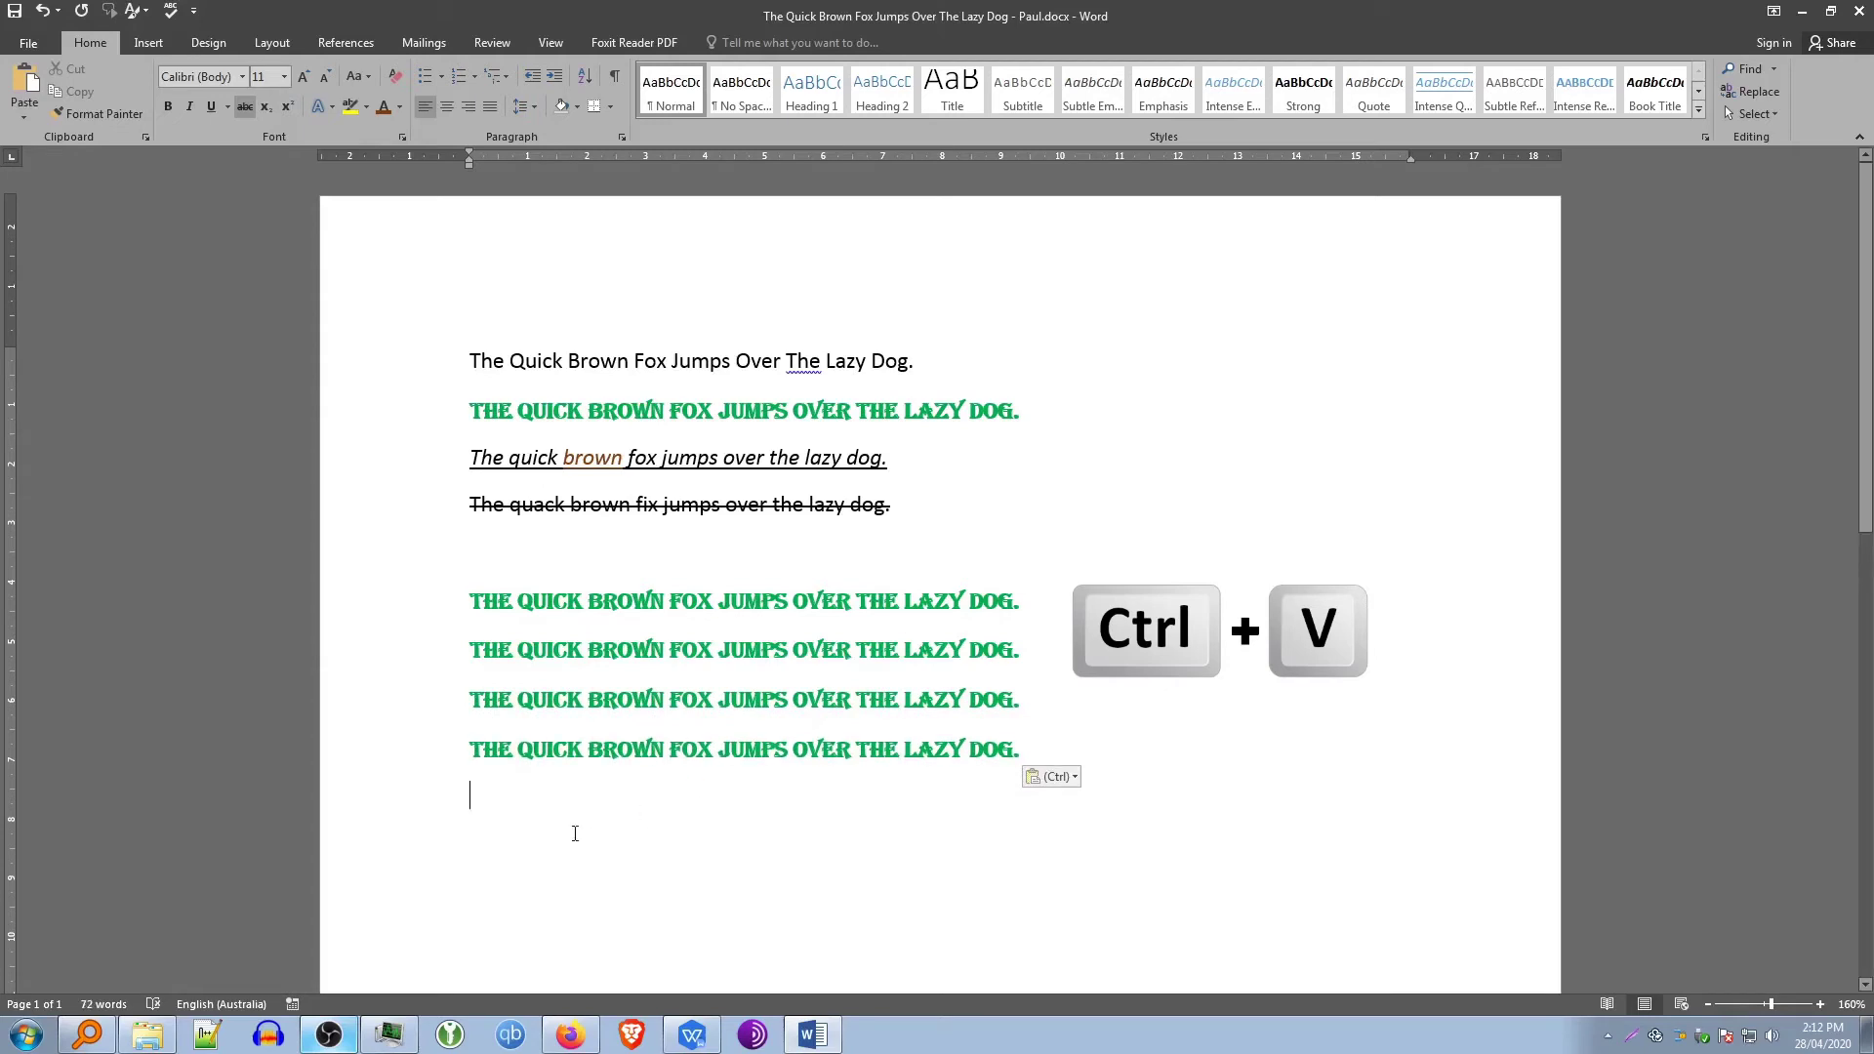
drag(426, 758, 417, 672)
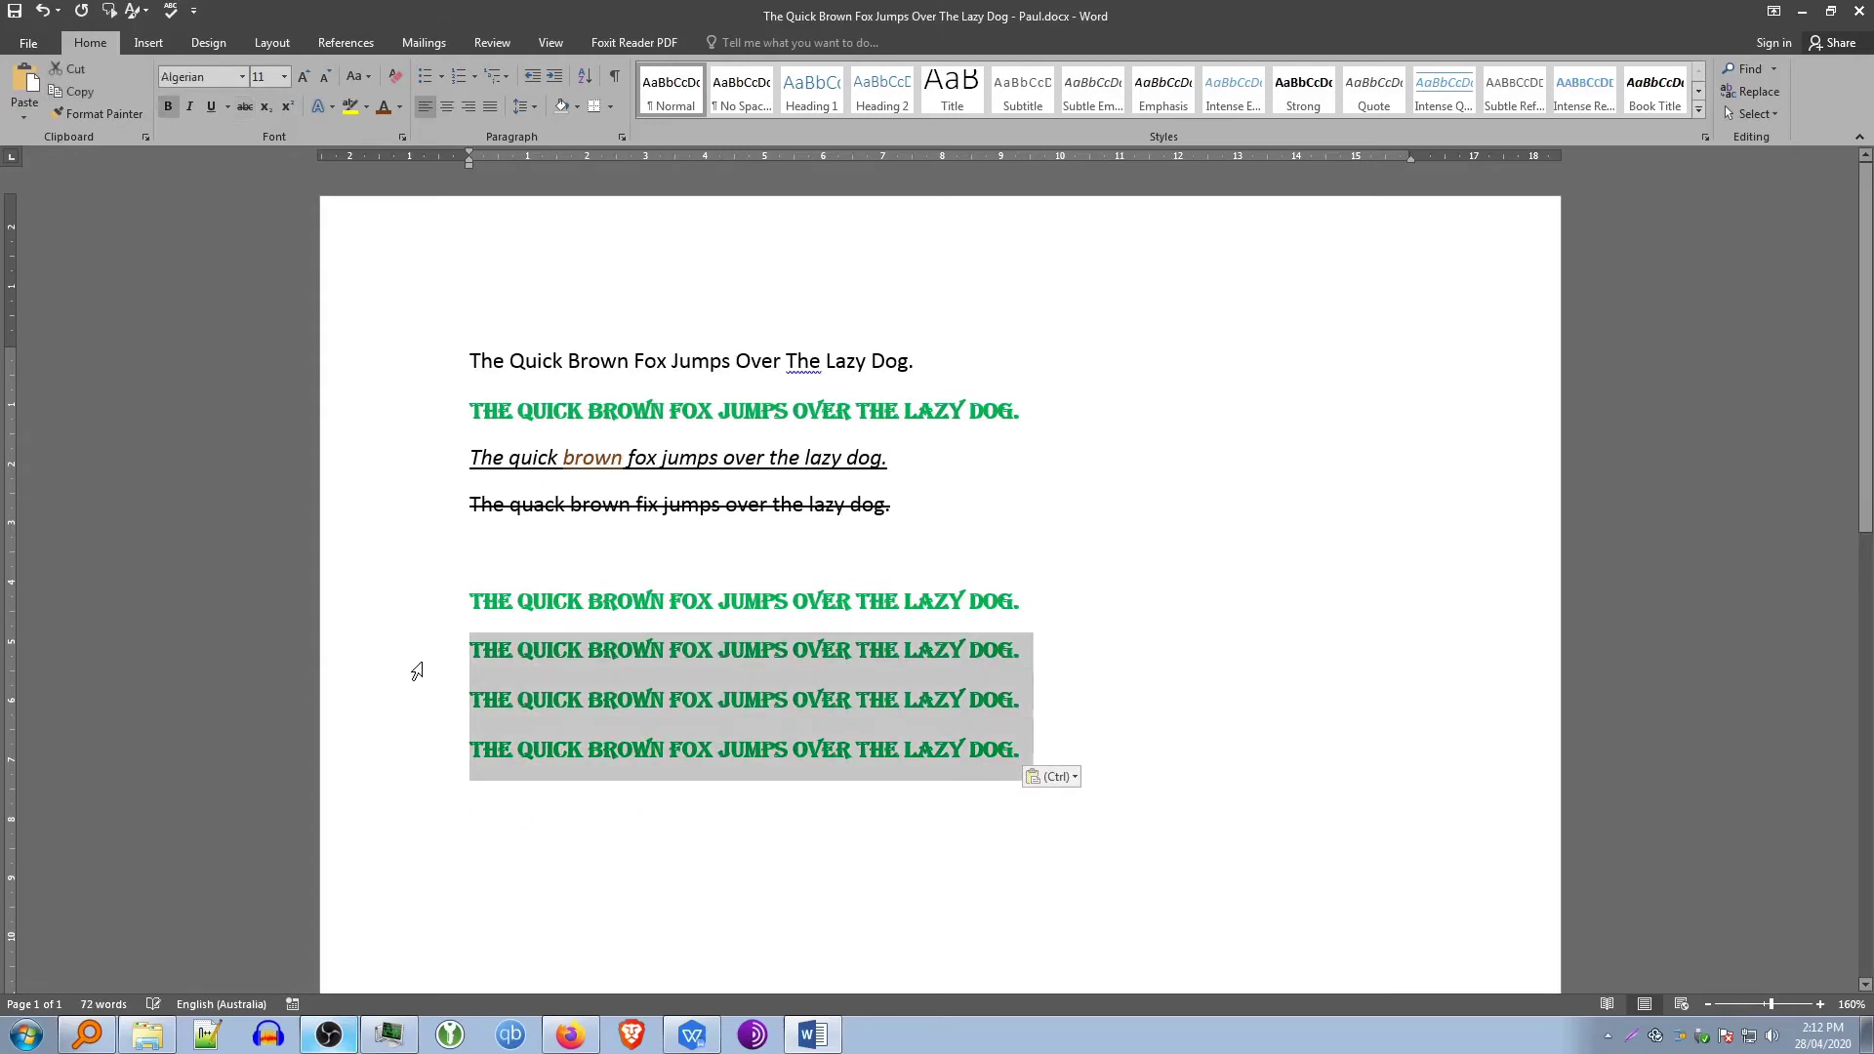
key(Delete)
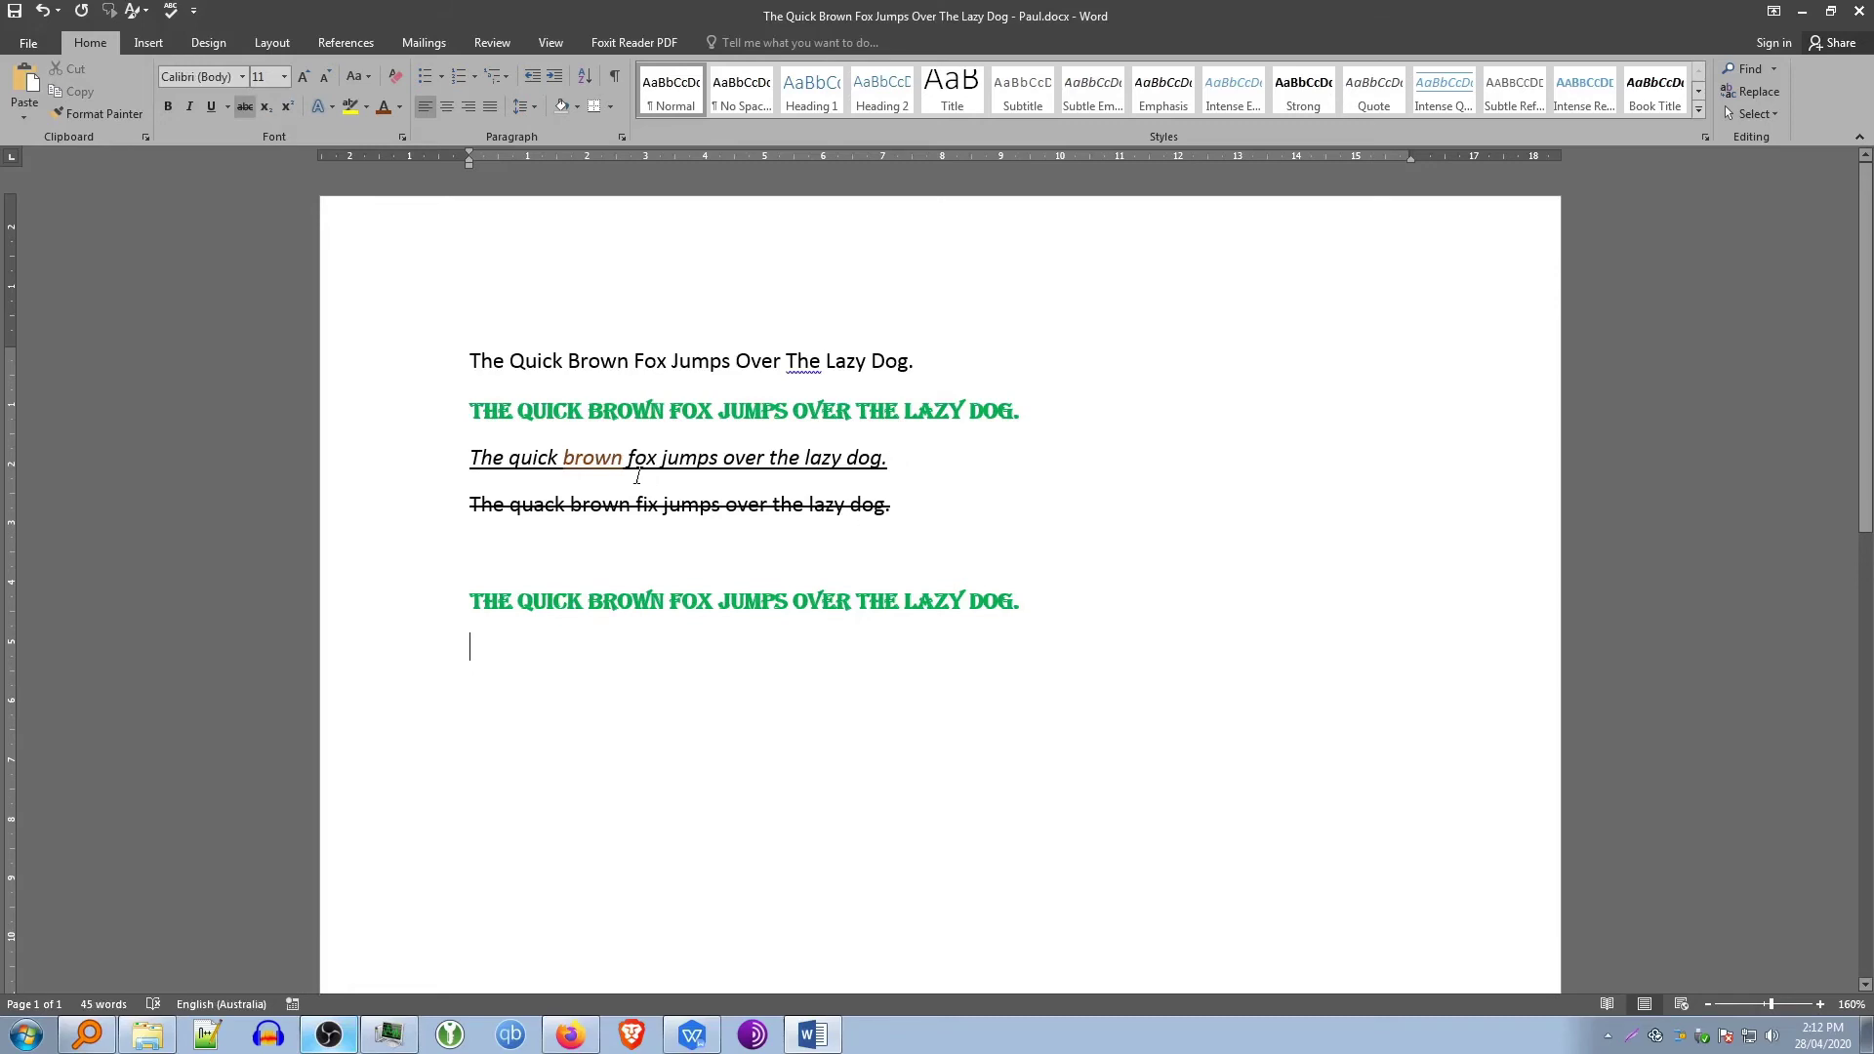
Cut the italic, underlined third sentence and check it in the Clipboard history, closing the history again
click(420, 468)
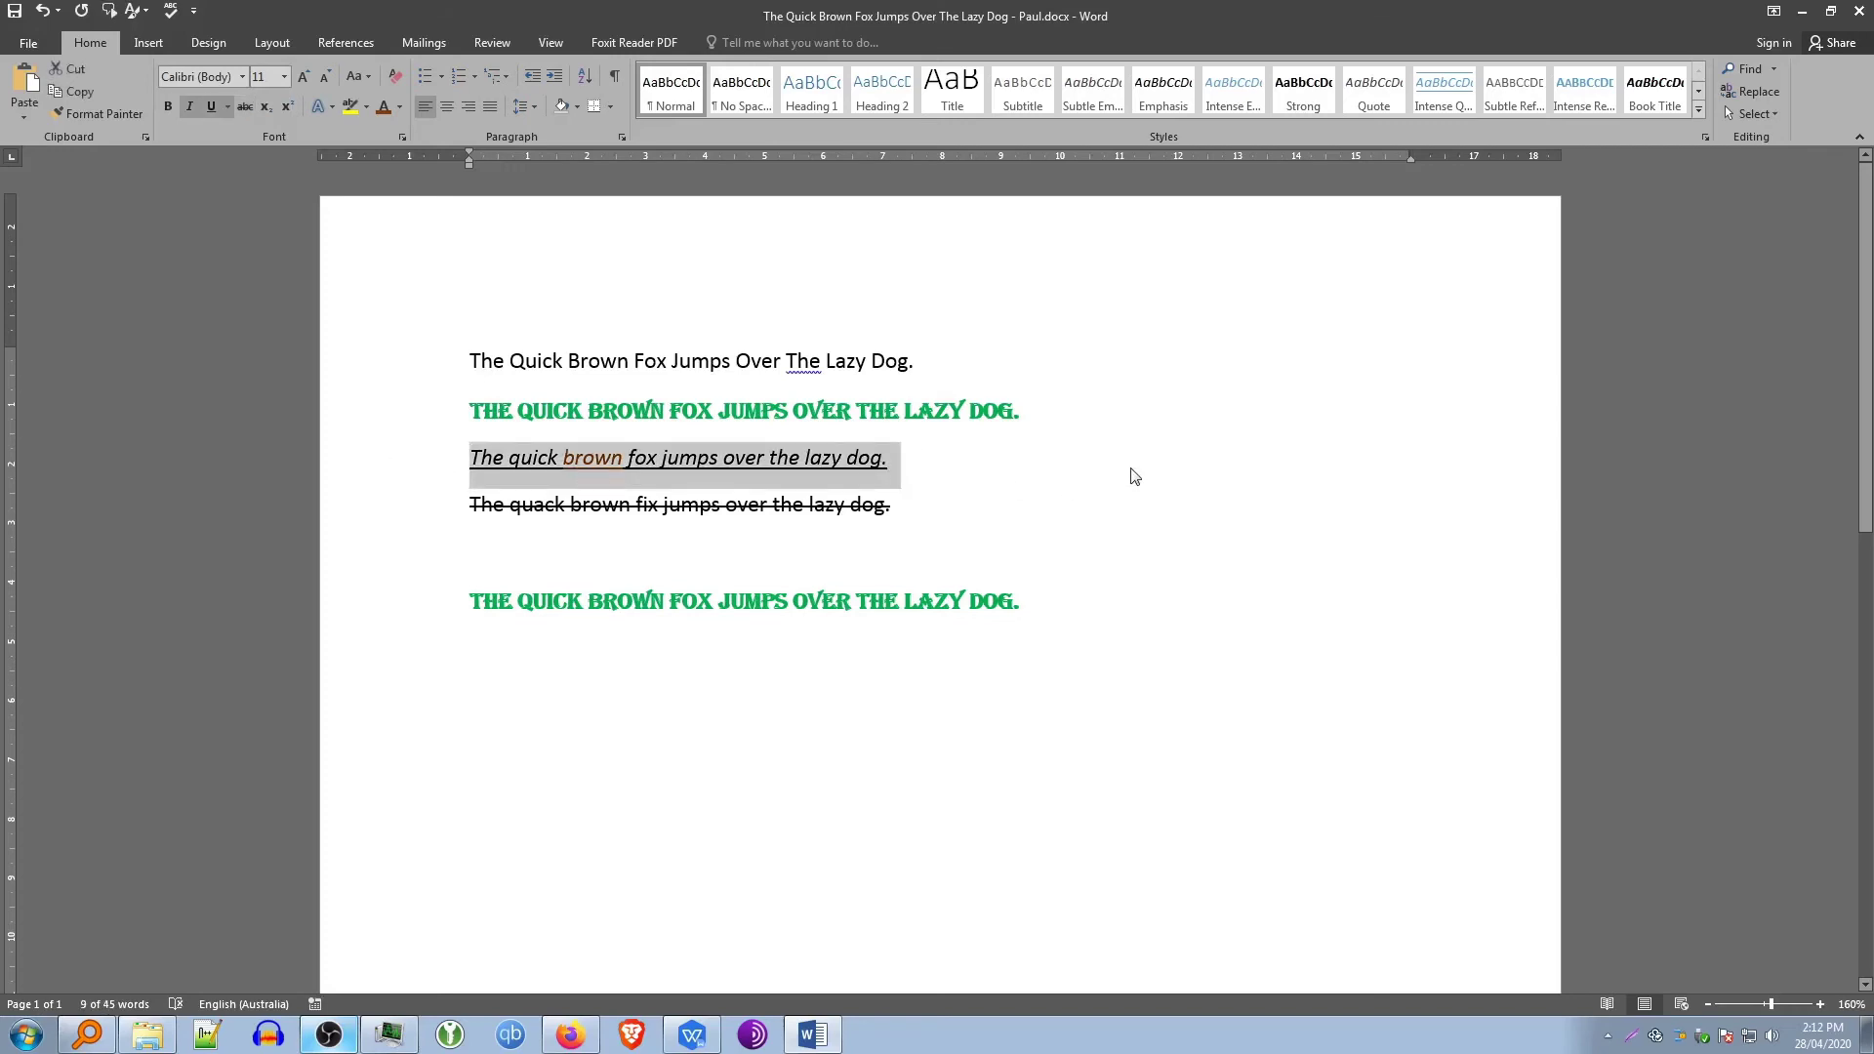
key(ctrl+x)
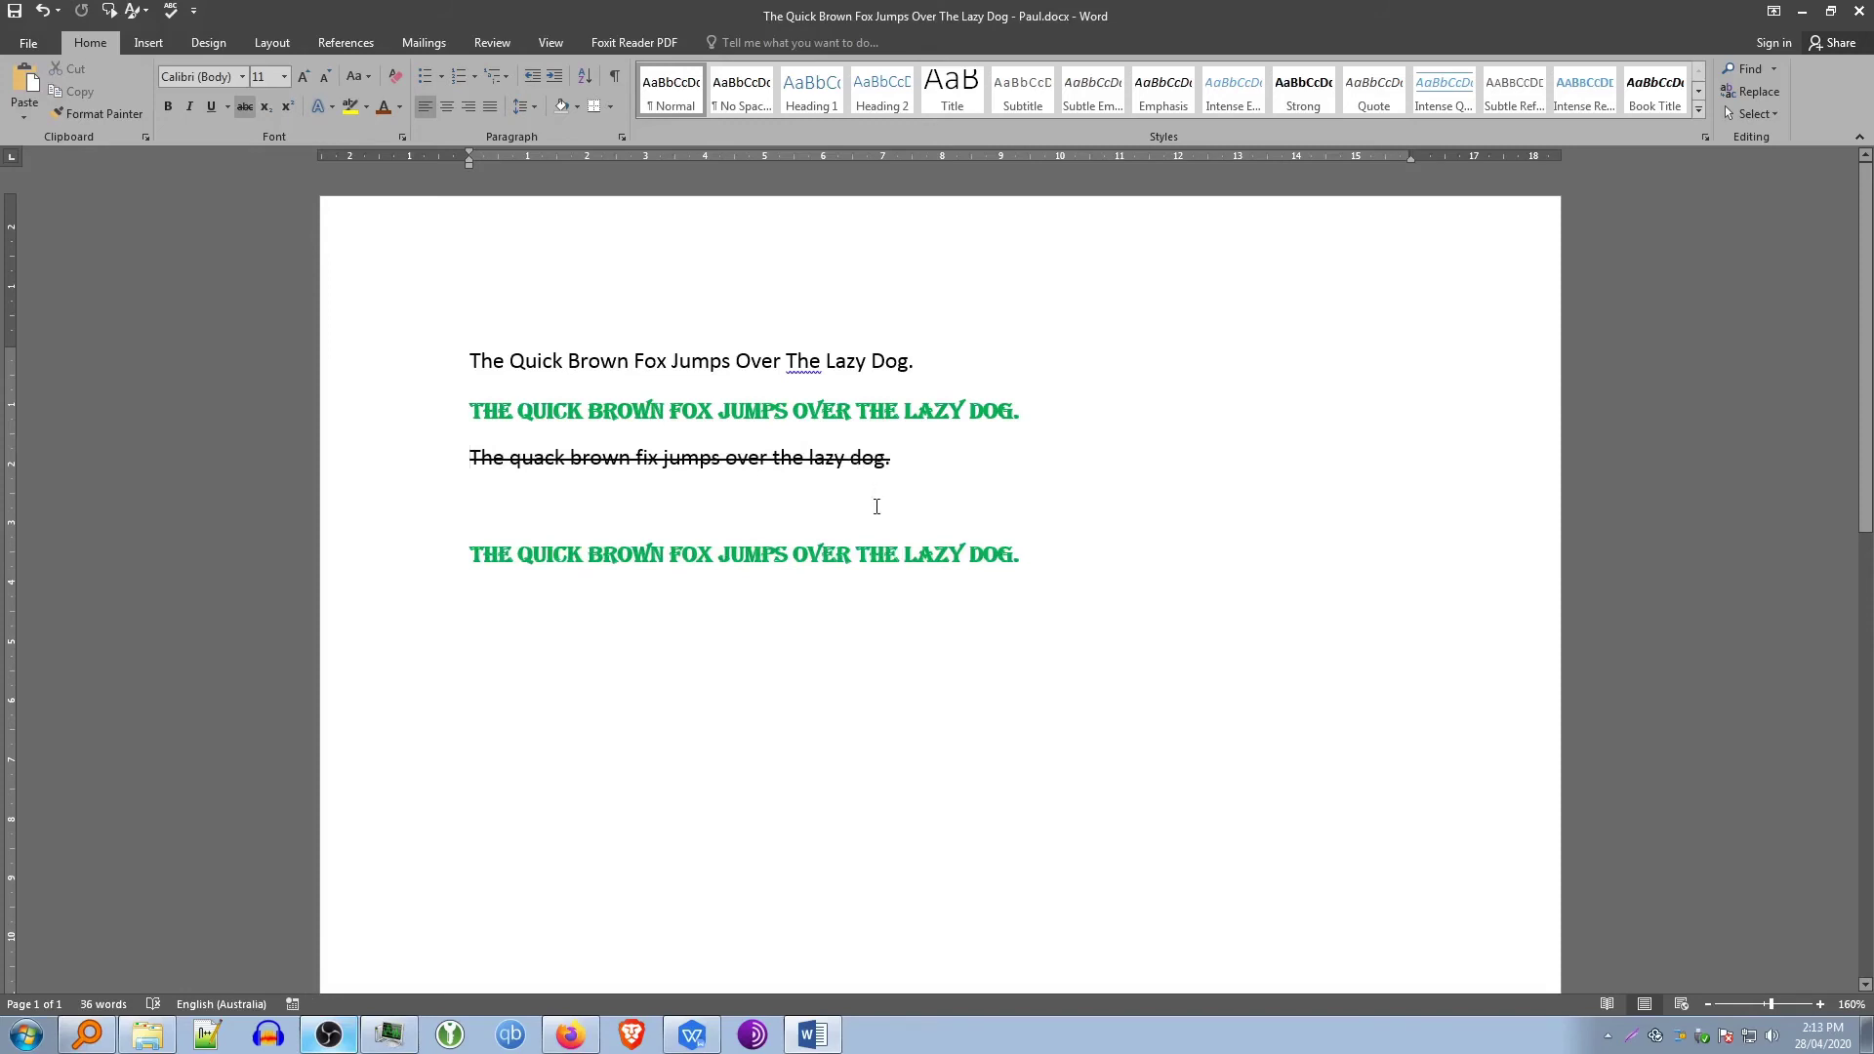
click(143, 138)
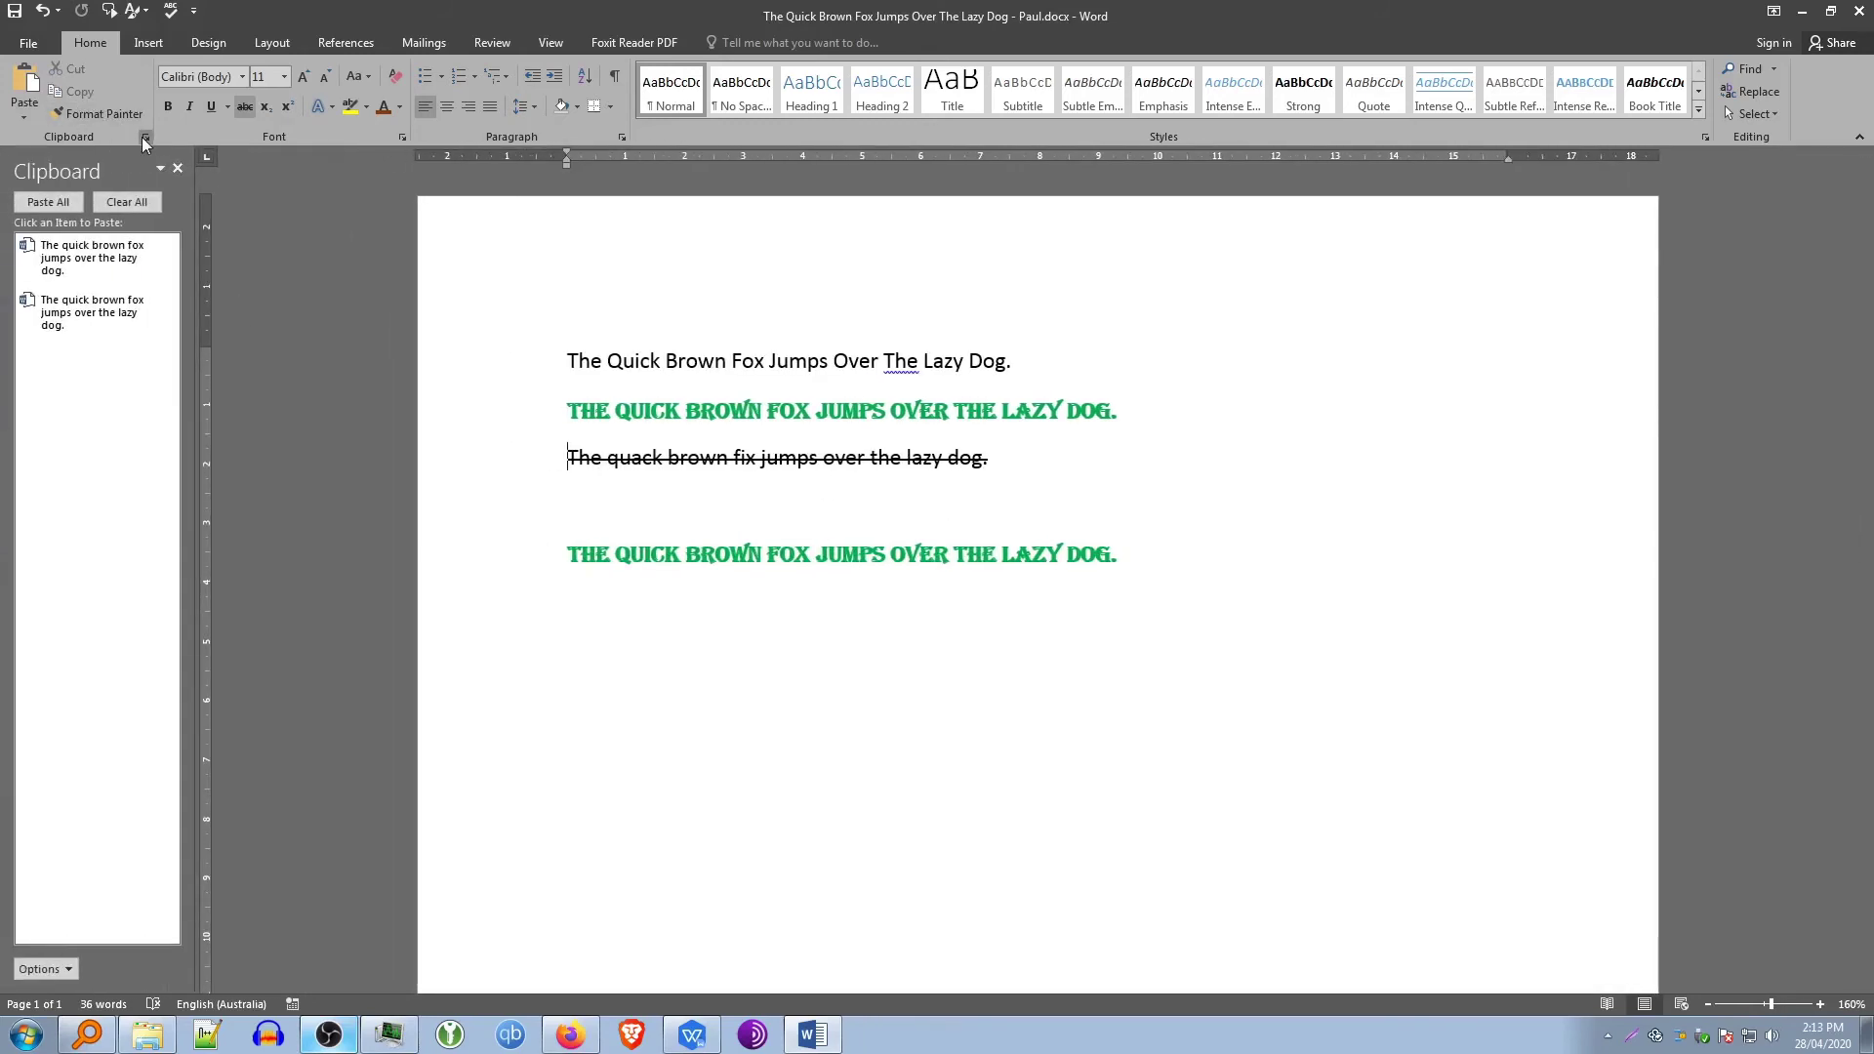
click(143, 137)
Paste the cut sentence below the last green sentence, leaving a blank line between them
click(1059, 553)
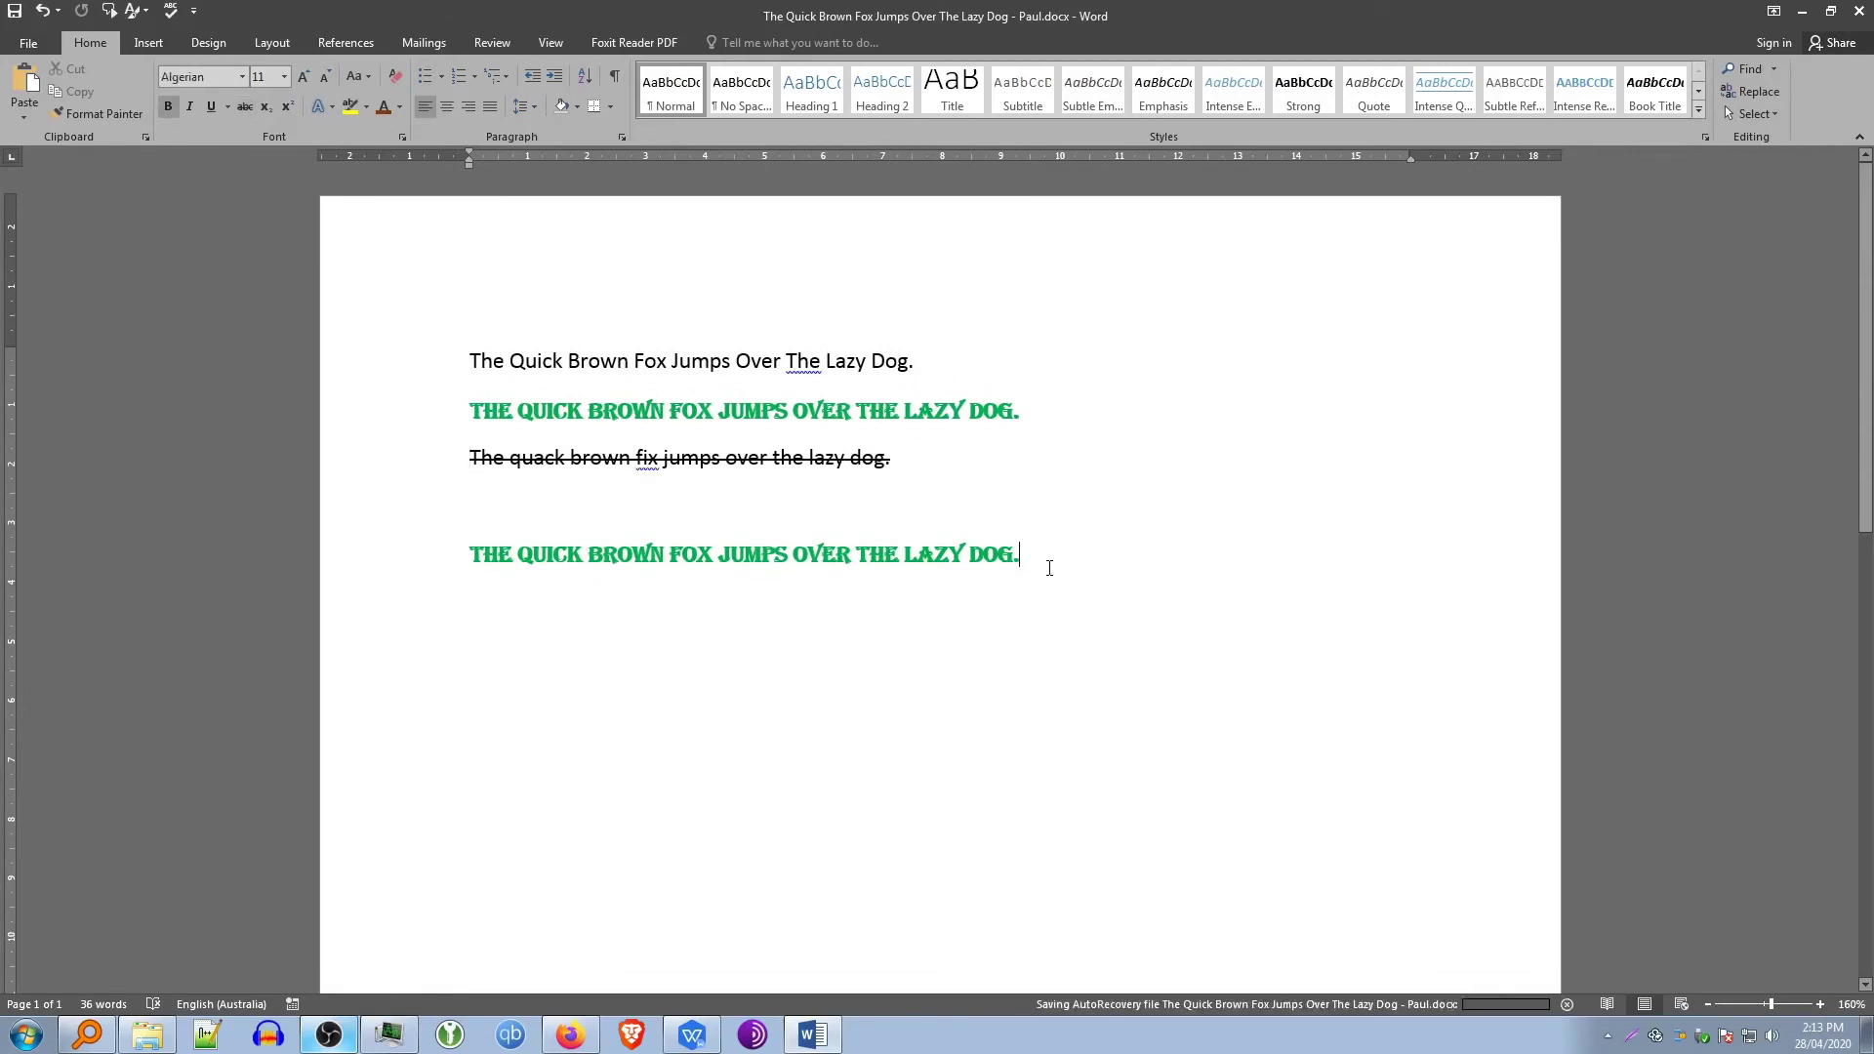
key(Return)
key(Return)
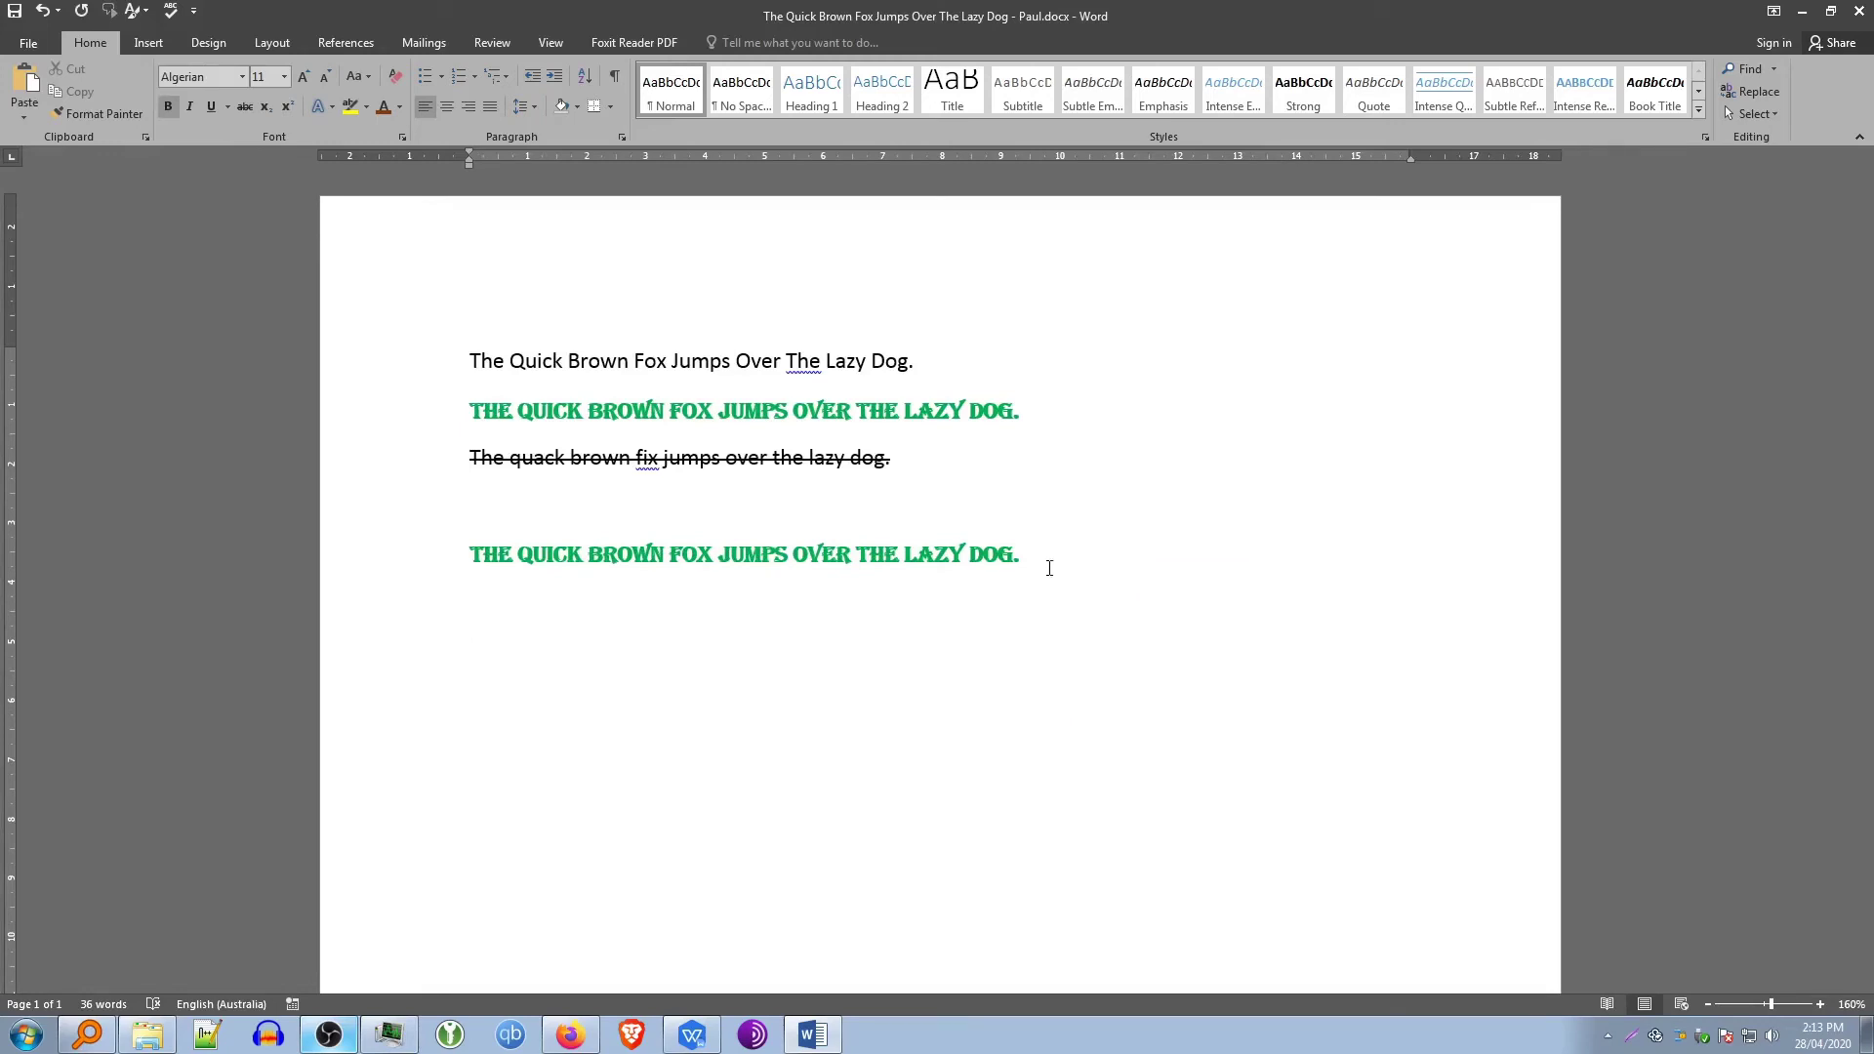
key(ctrl+v)
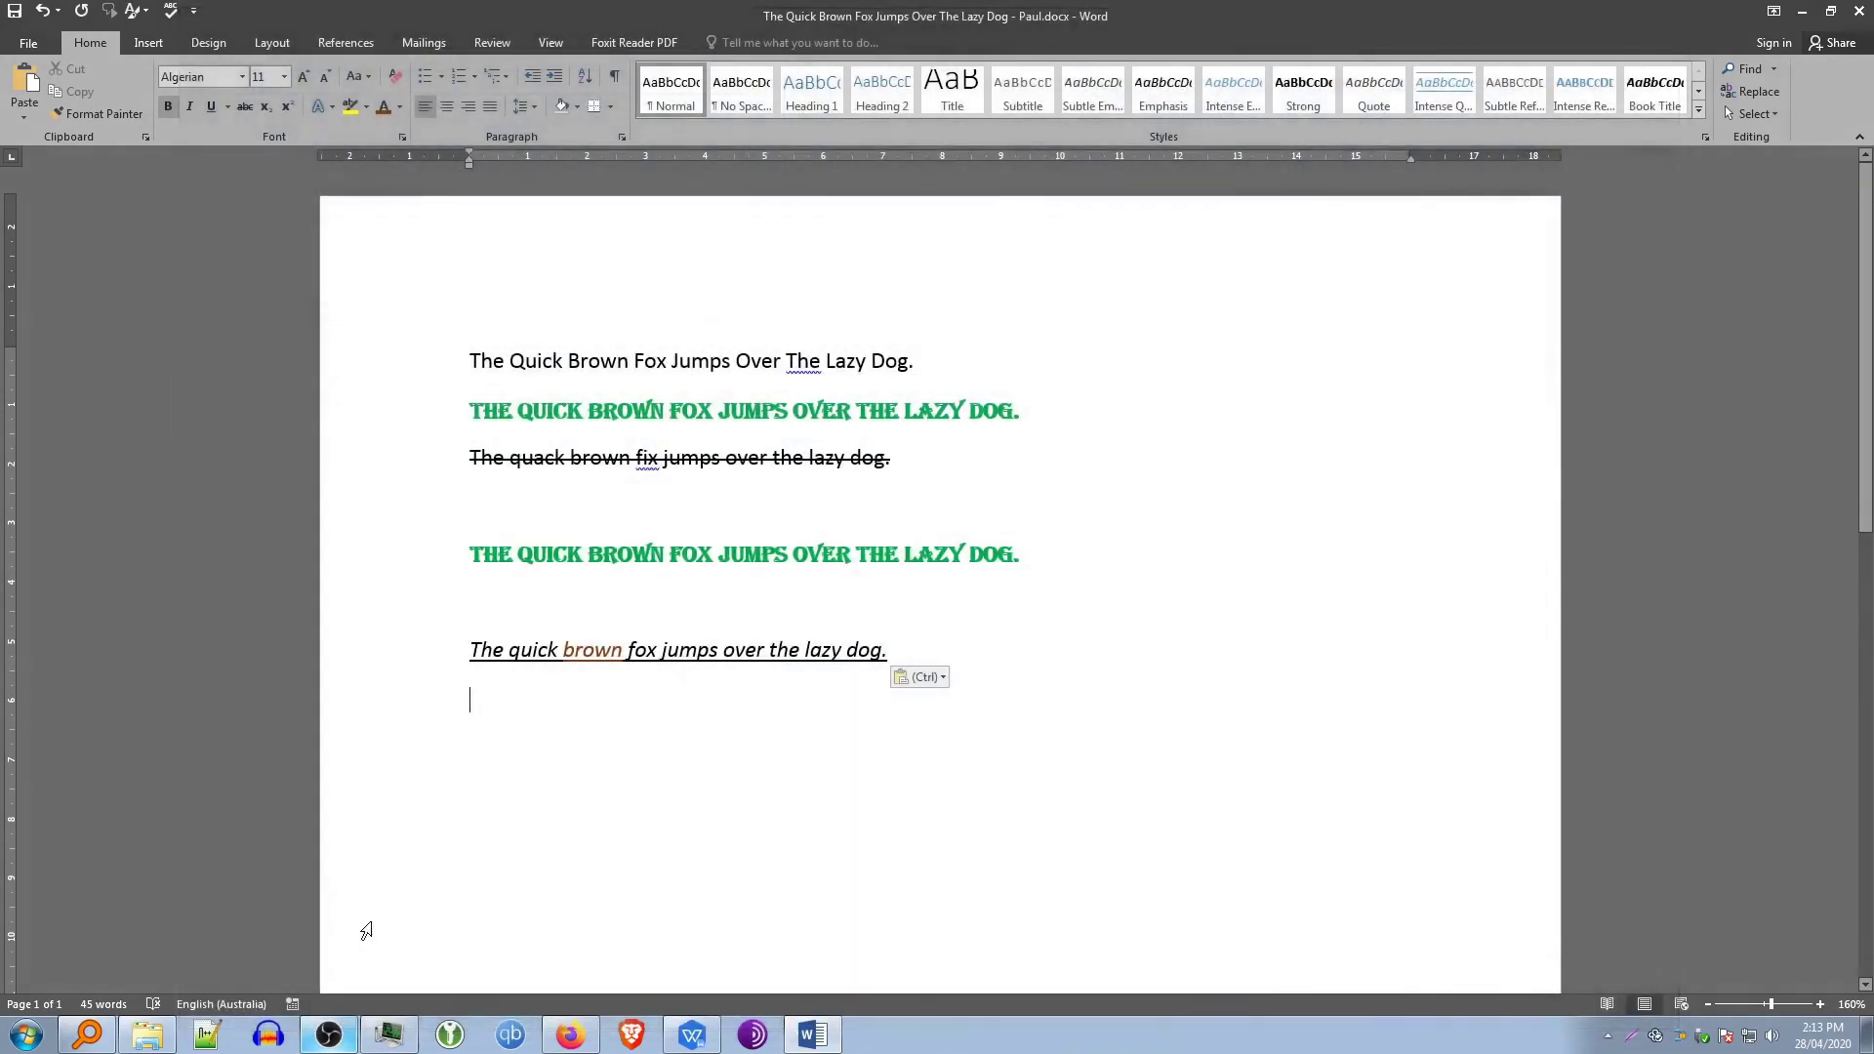
Run the grammar check on the document and close it without accepting the suggestion for the first sentence
click(669, 730)
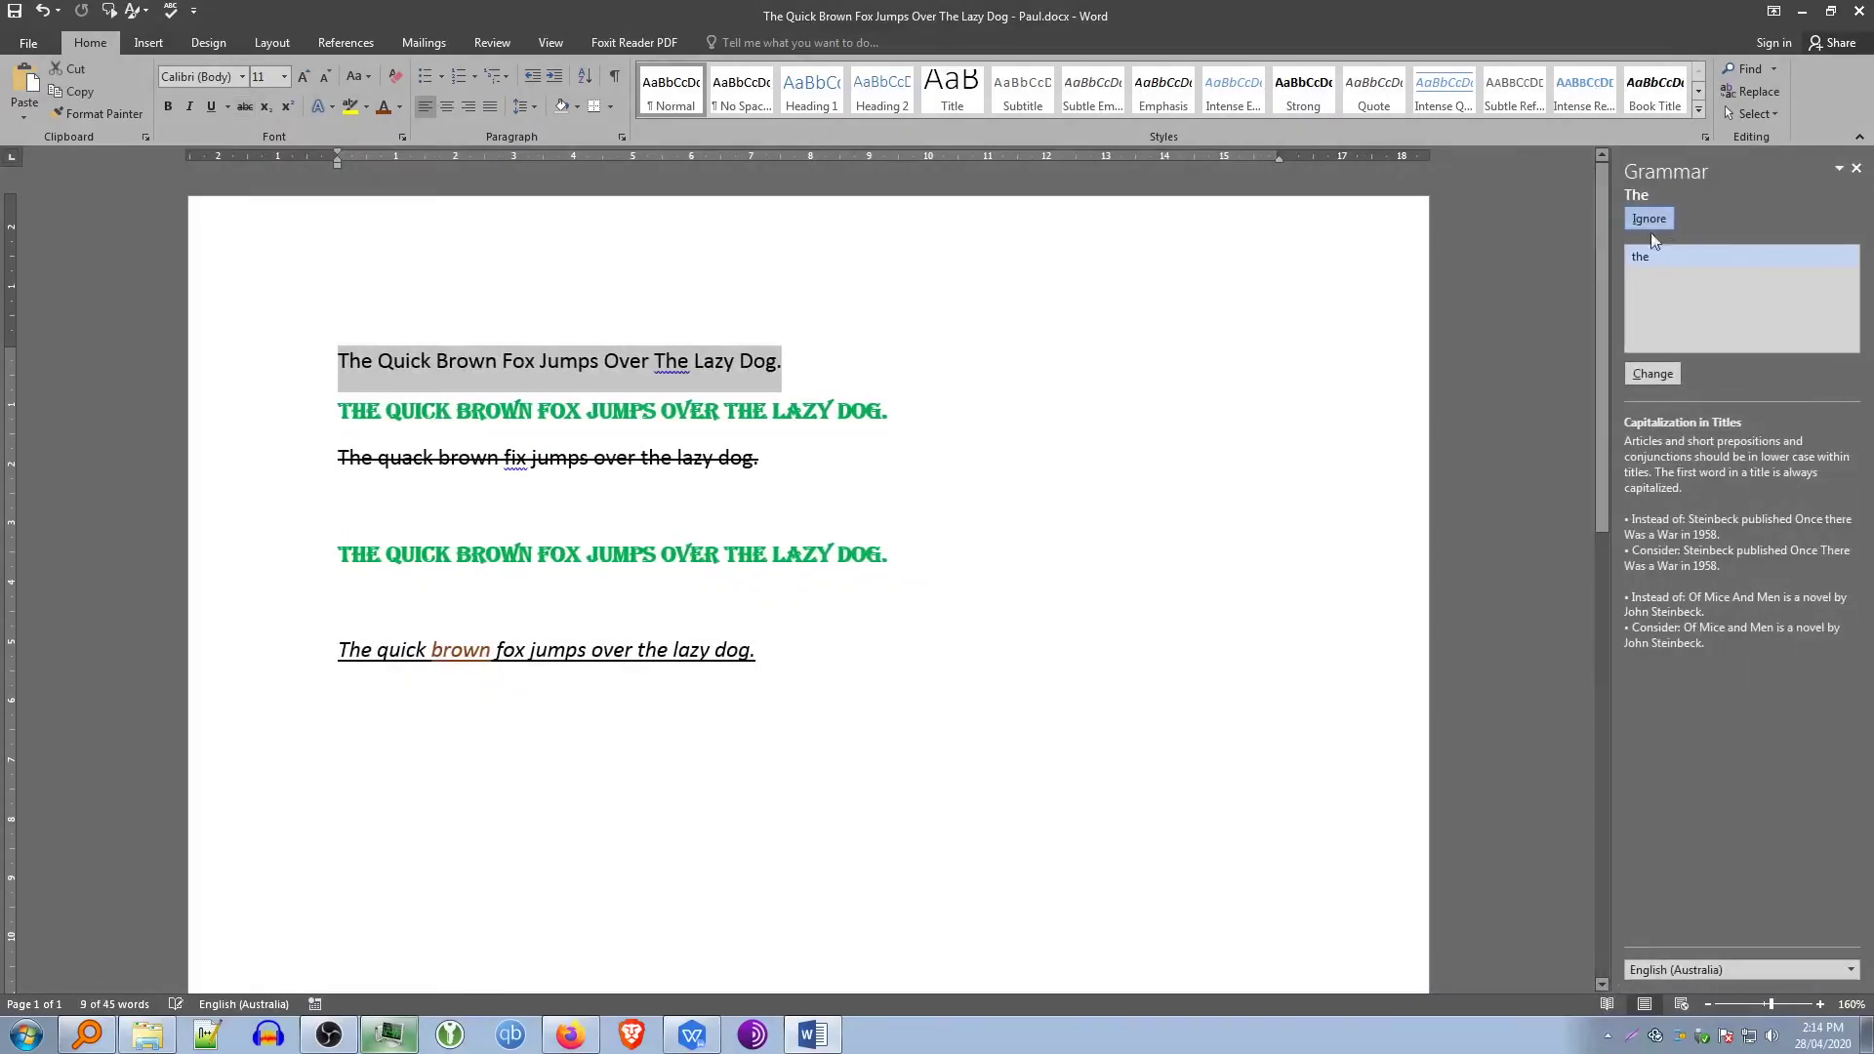
click(1860, 171)
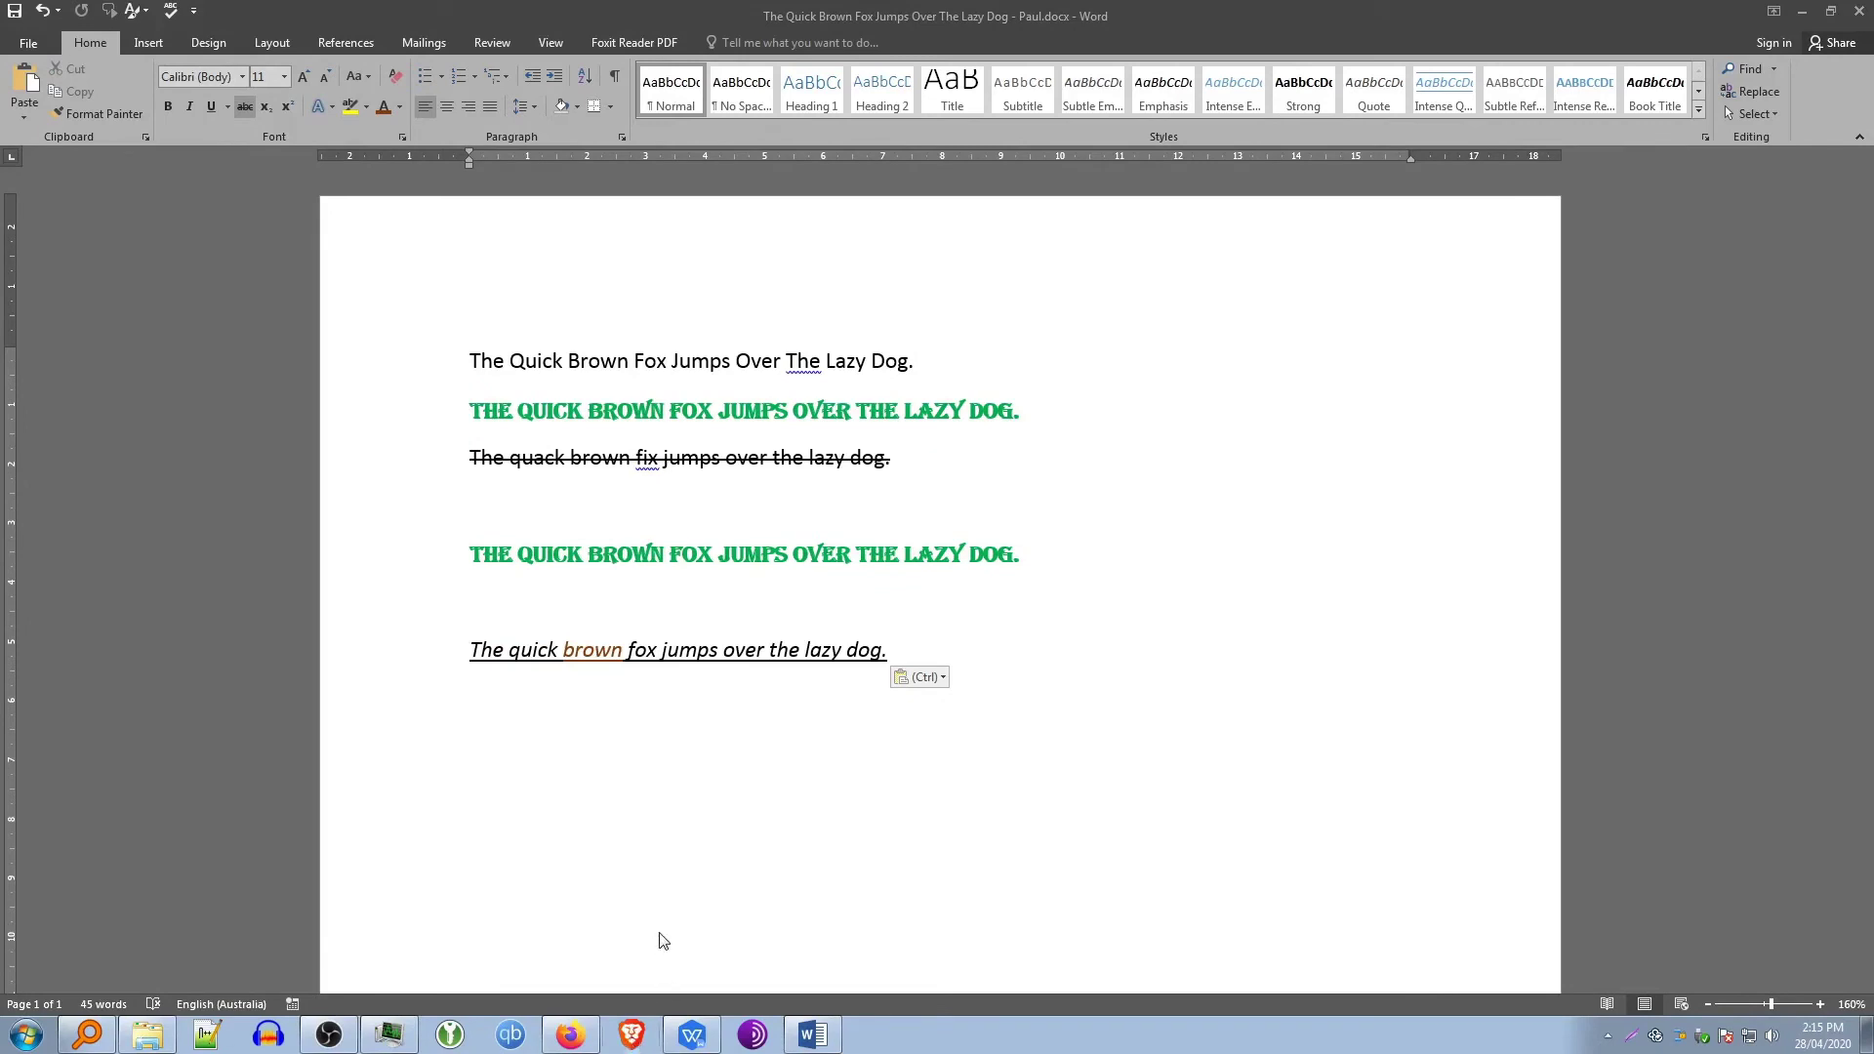
Switch to the Brave browser, search DuckDuckGo for "nature images" and show only the image results
click(631, 1035)
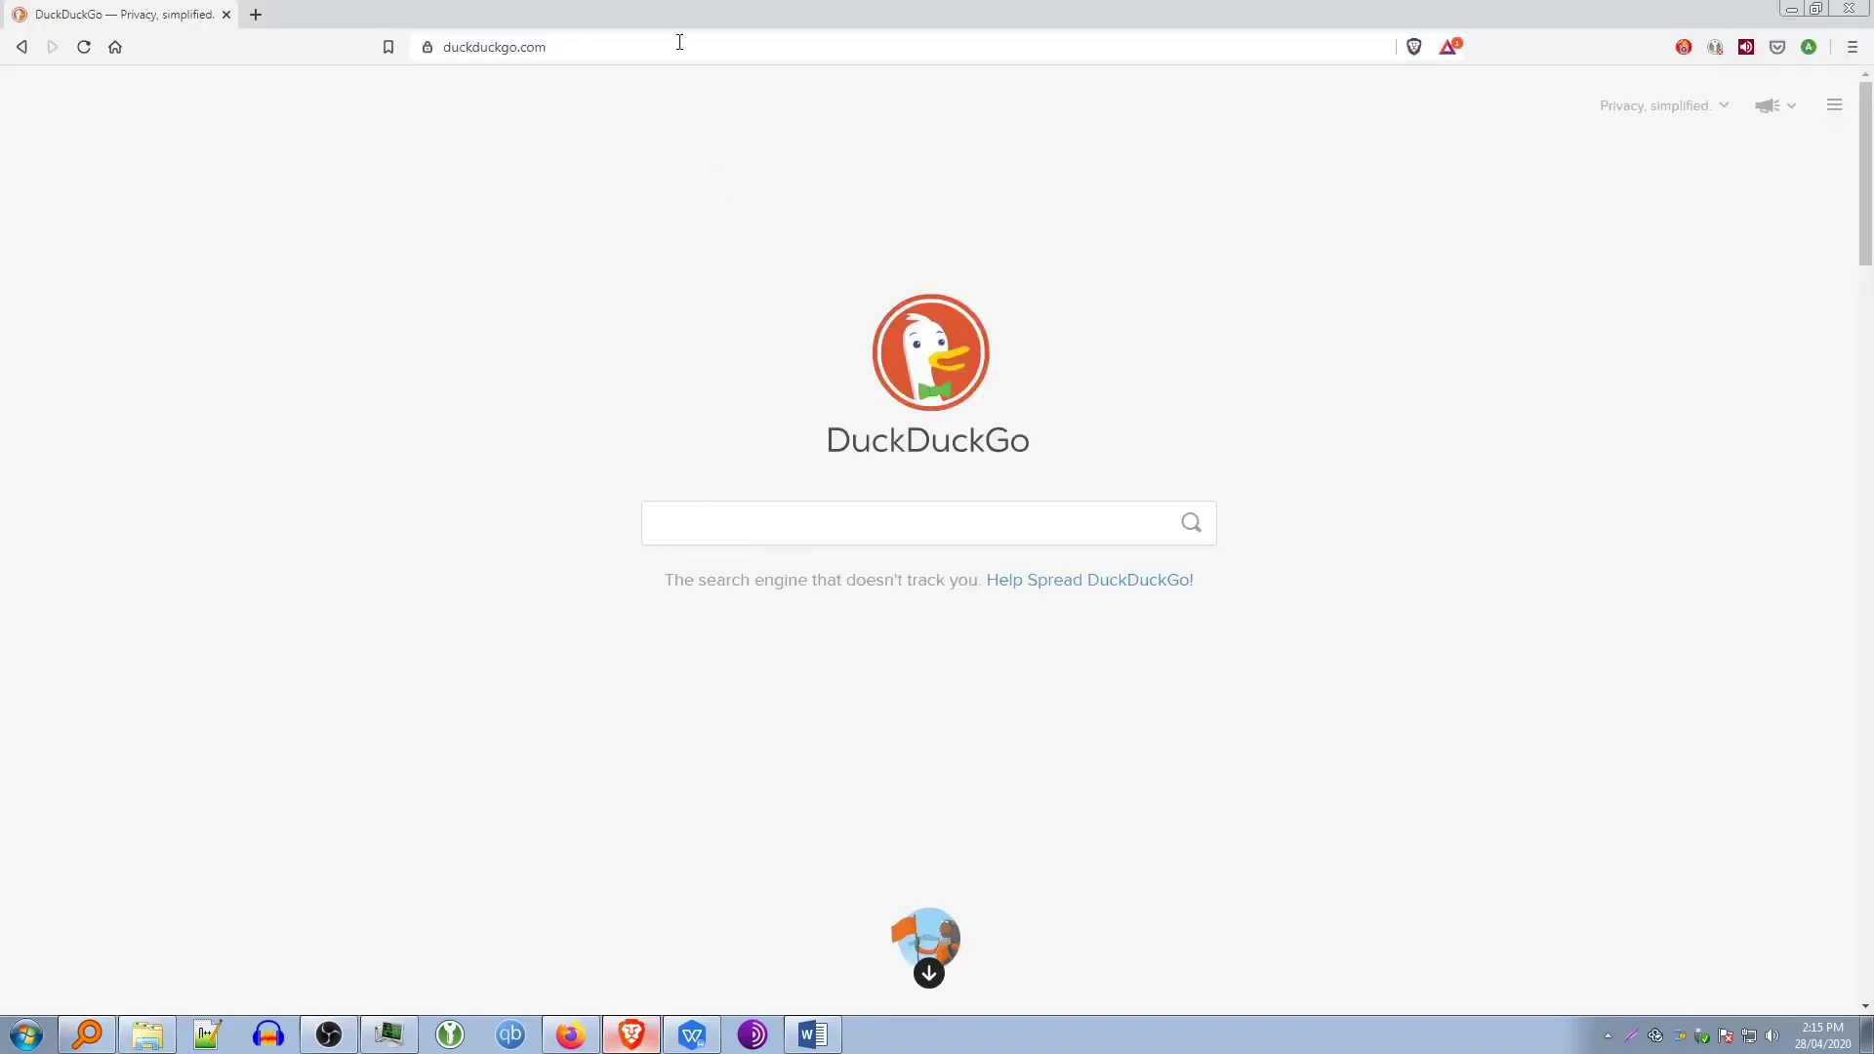
click(946, 520)
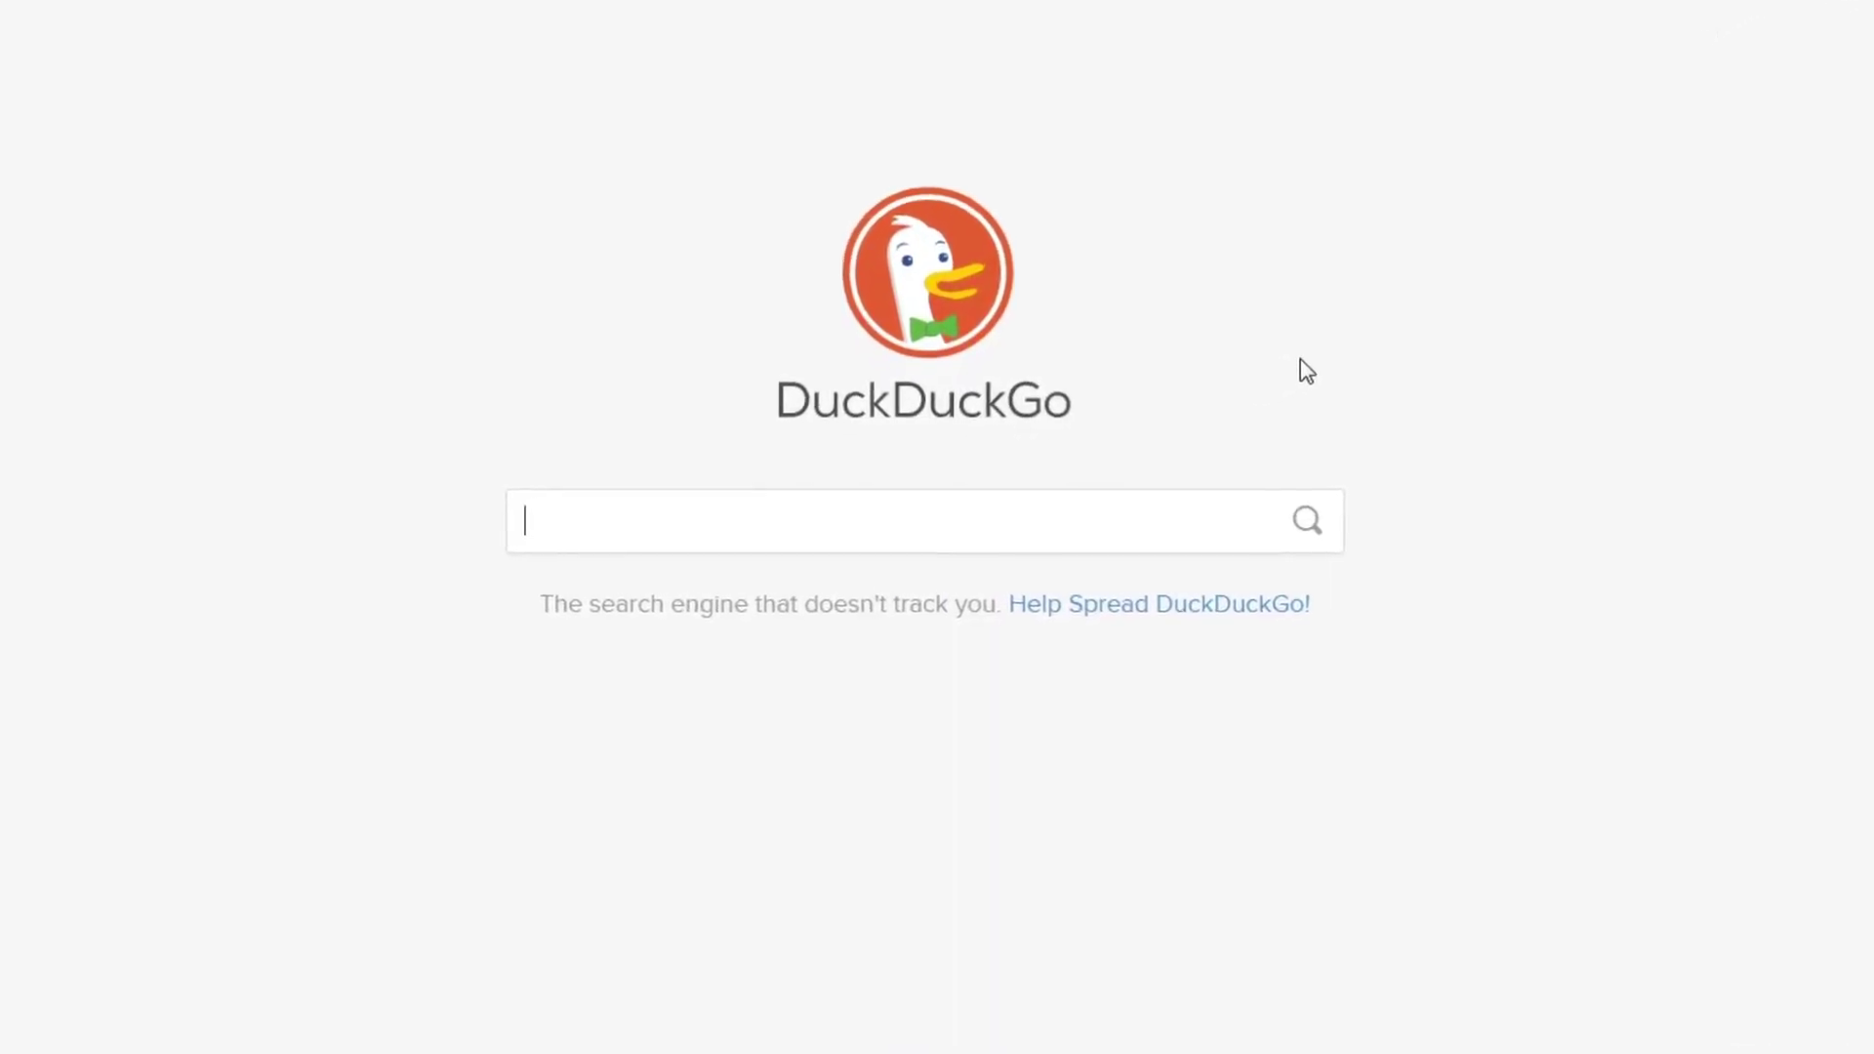
text(na)
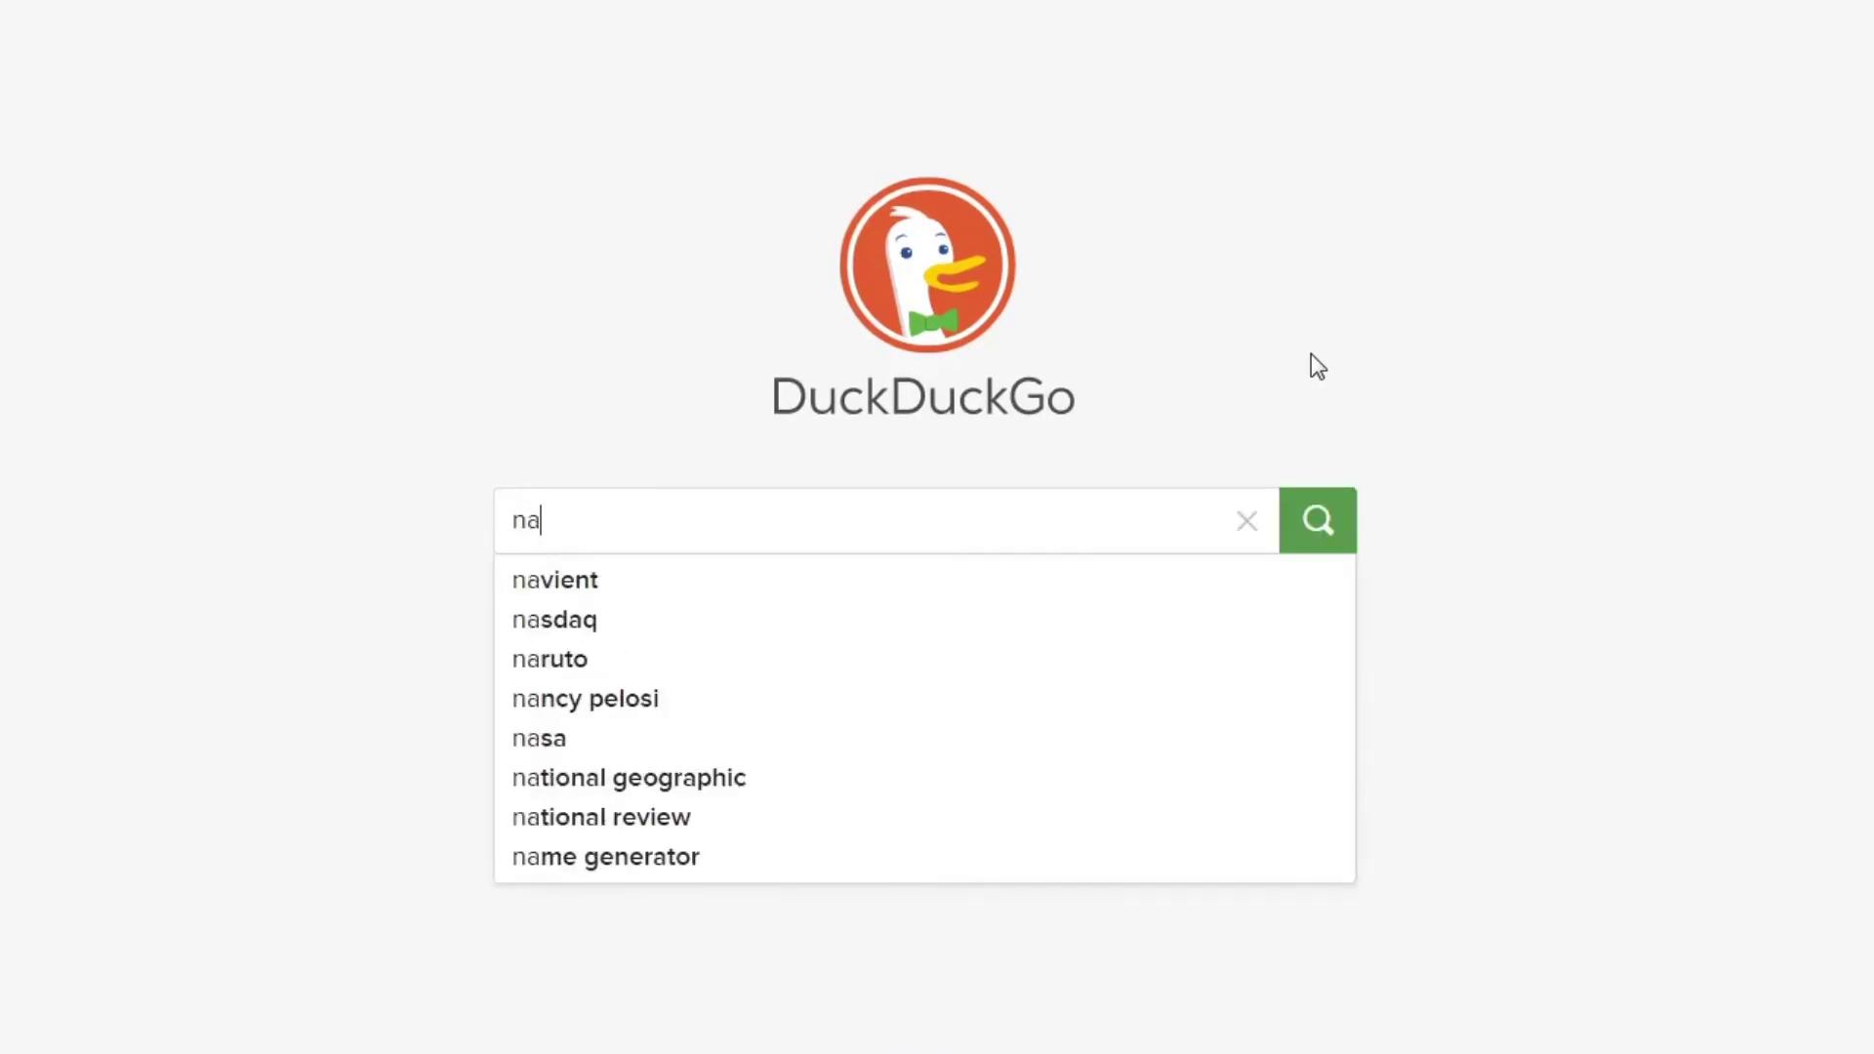
text(ture images)
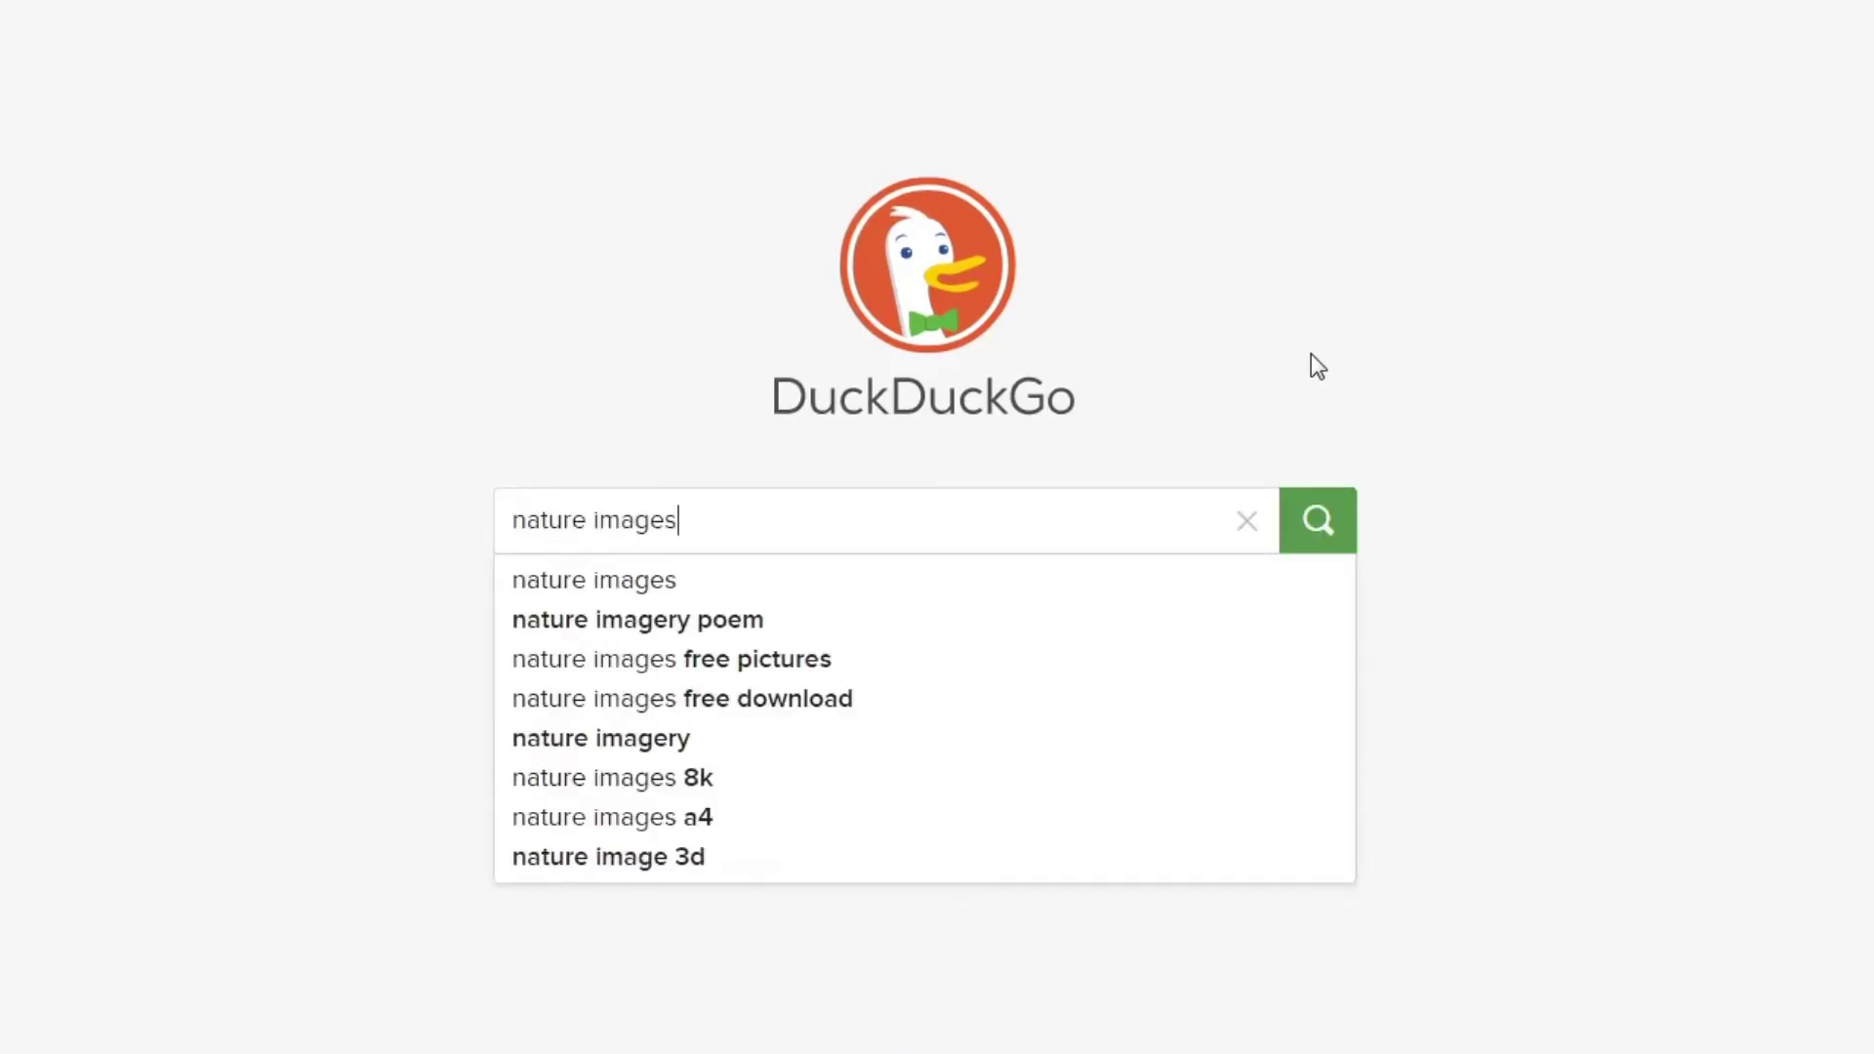
key(Return)
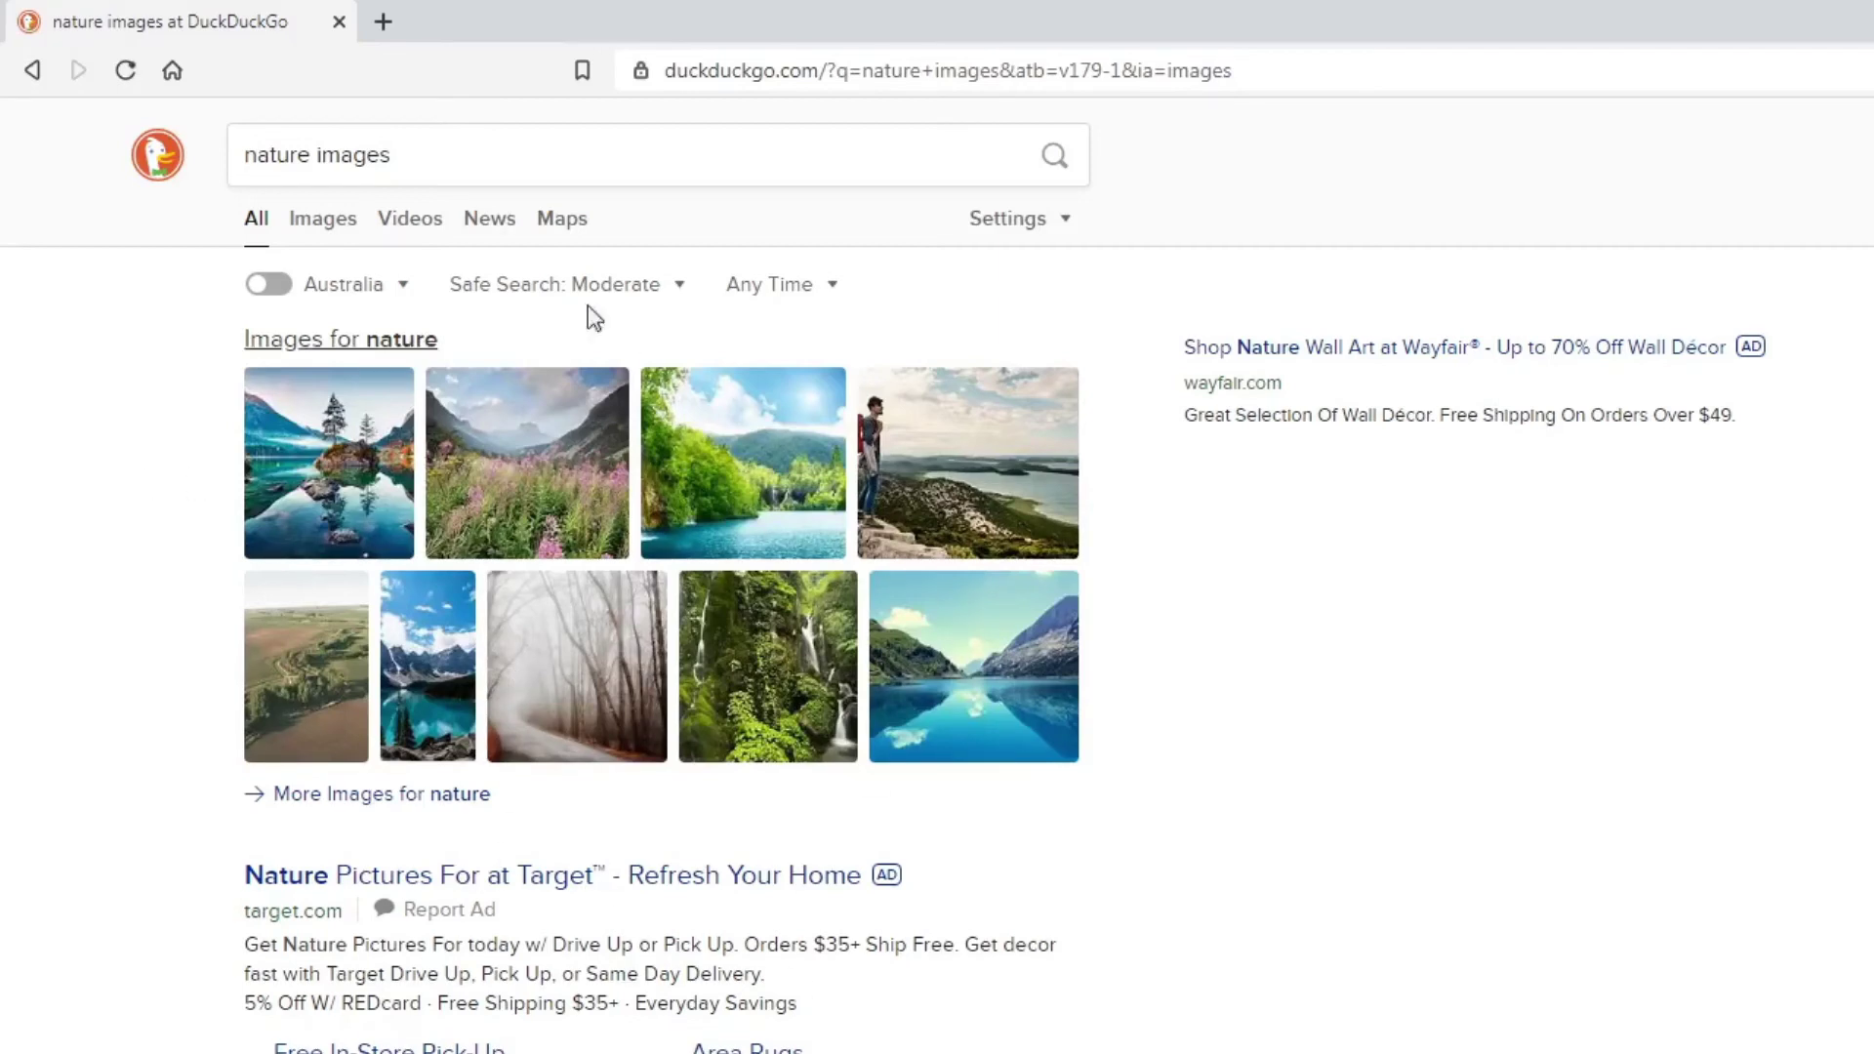
click(323, 221)
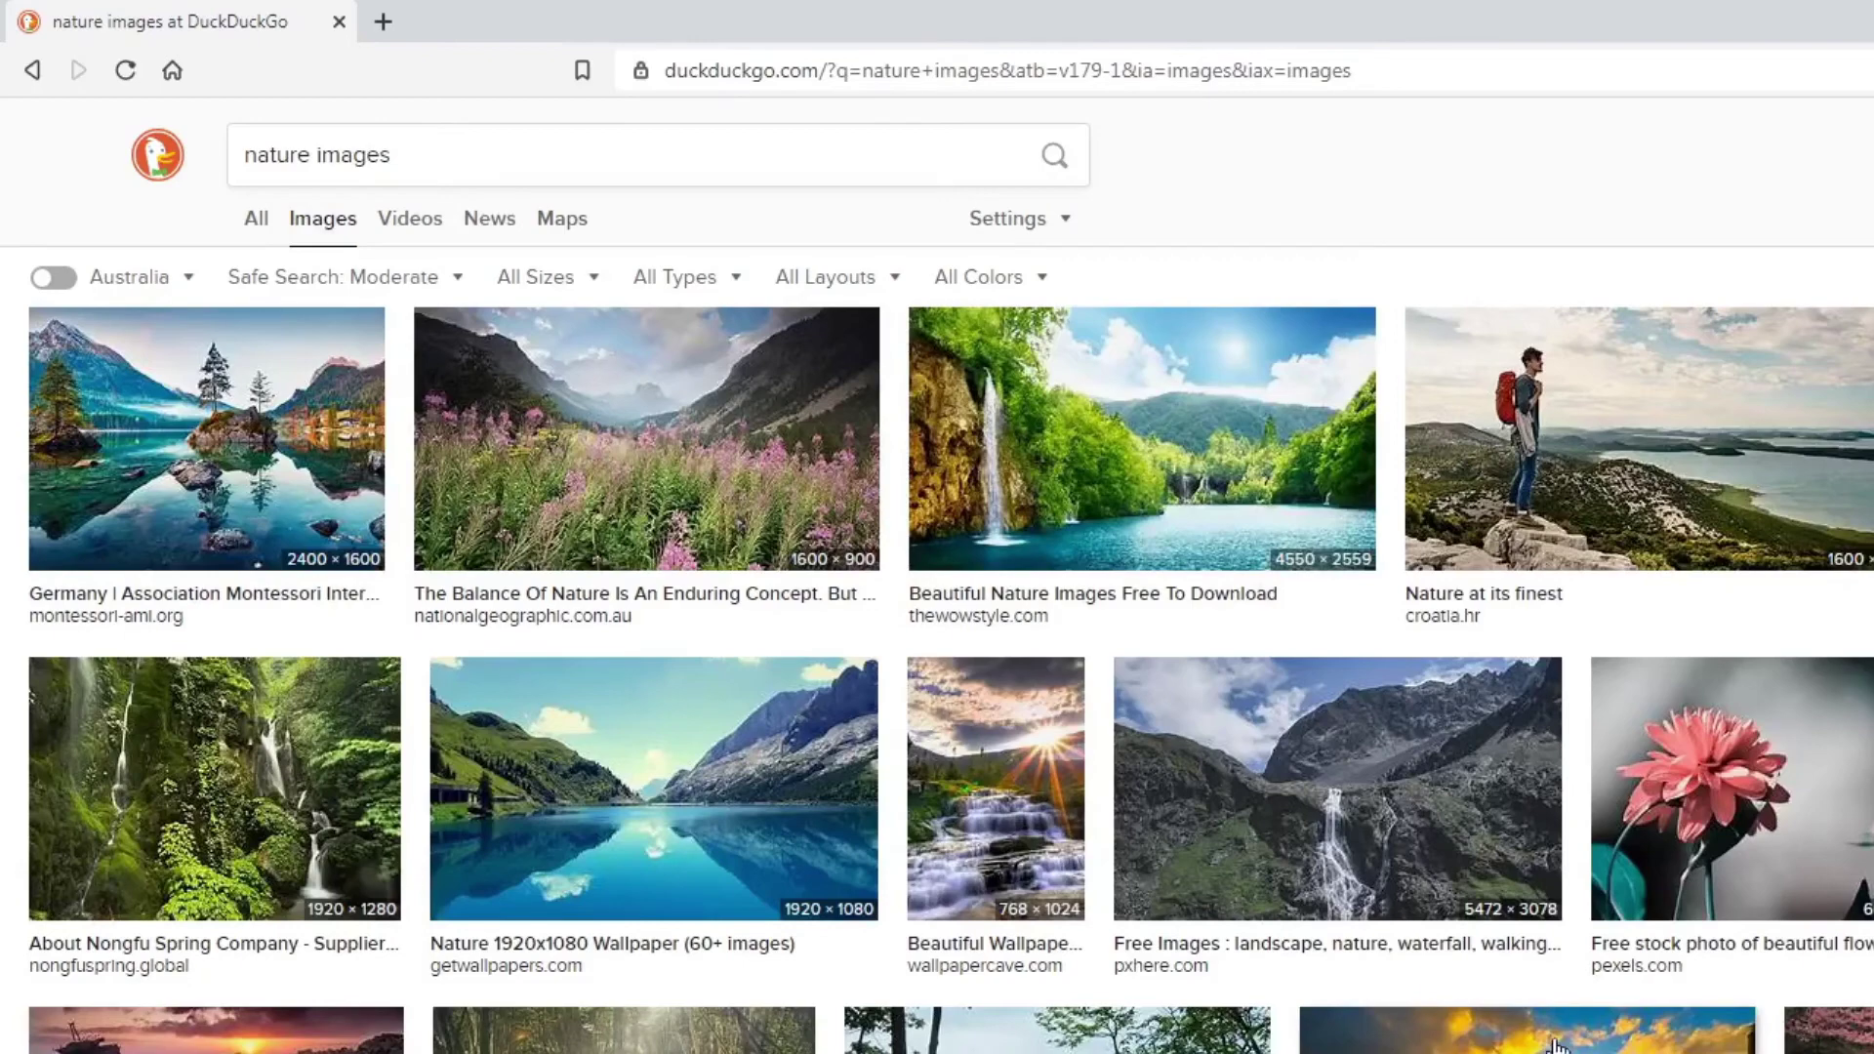
Browse the image results, enlarge the forest path photo from visualhunt.com and copy the image
scroll(937, 605, down, 5)
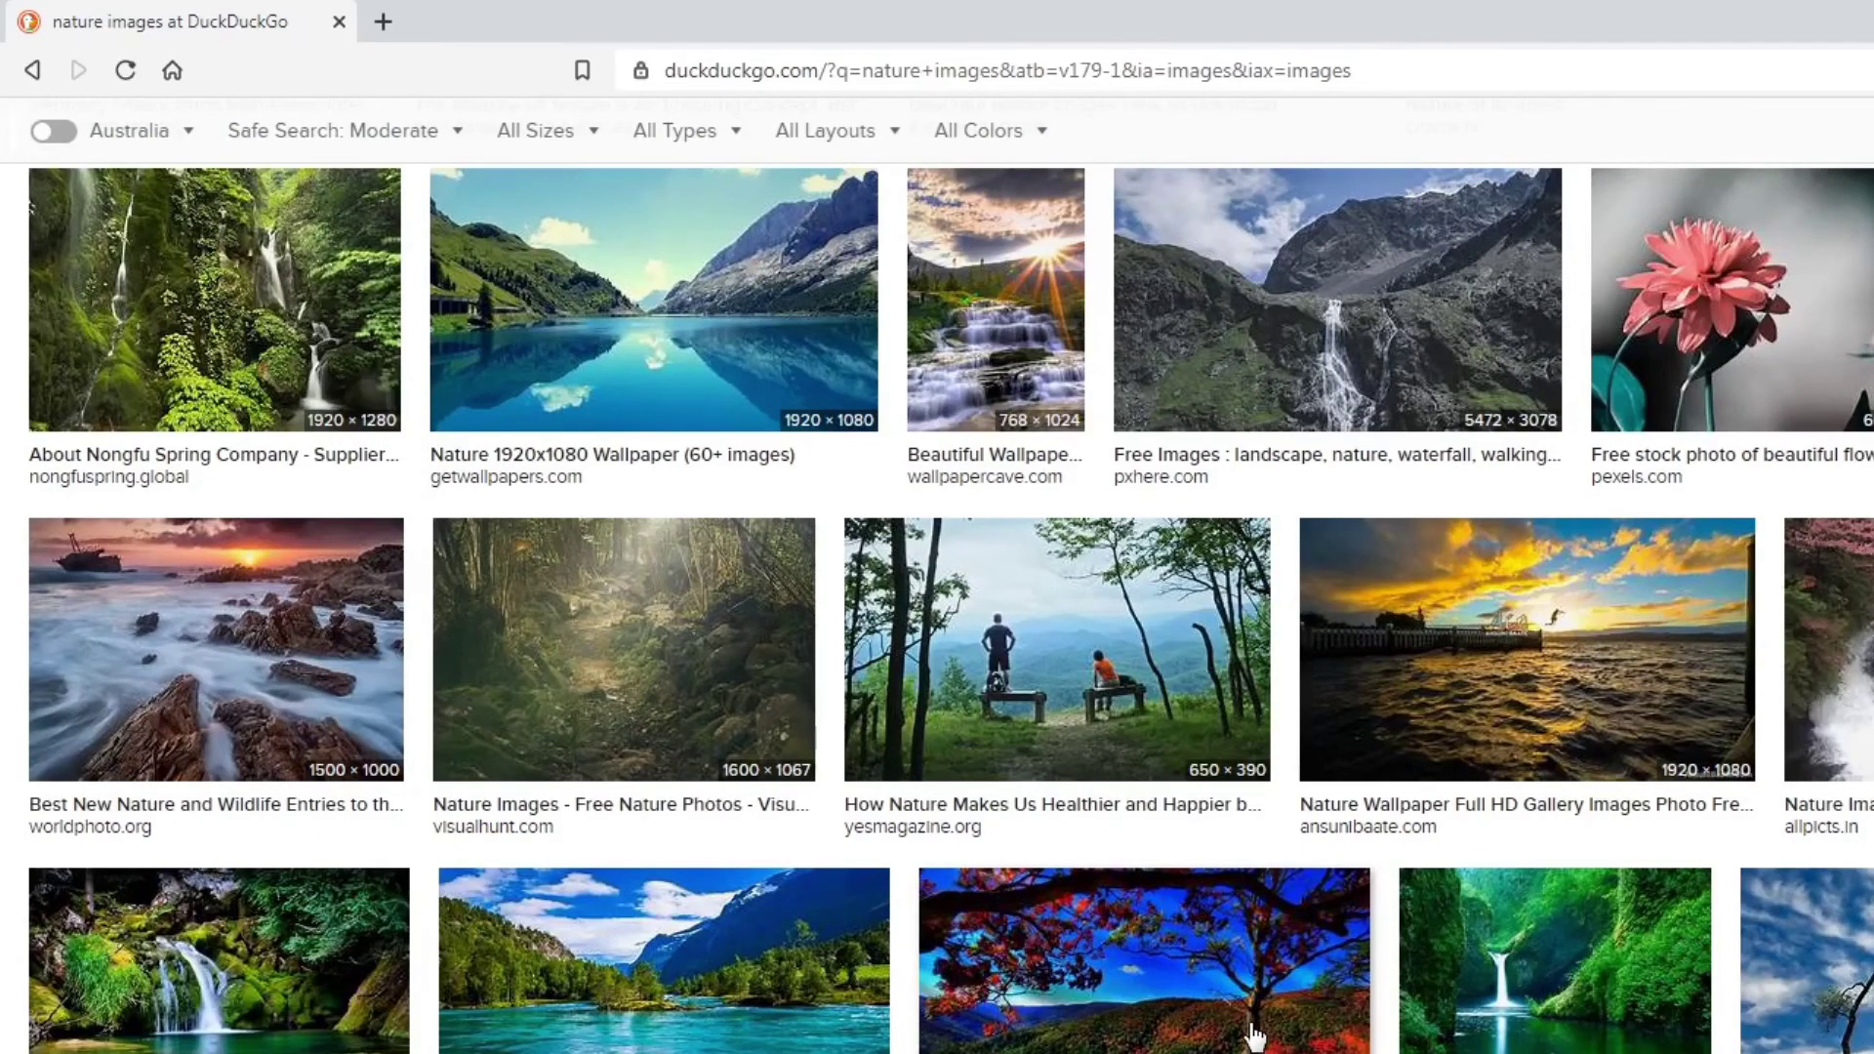
scroll(1255, 1034, down, 7)
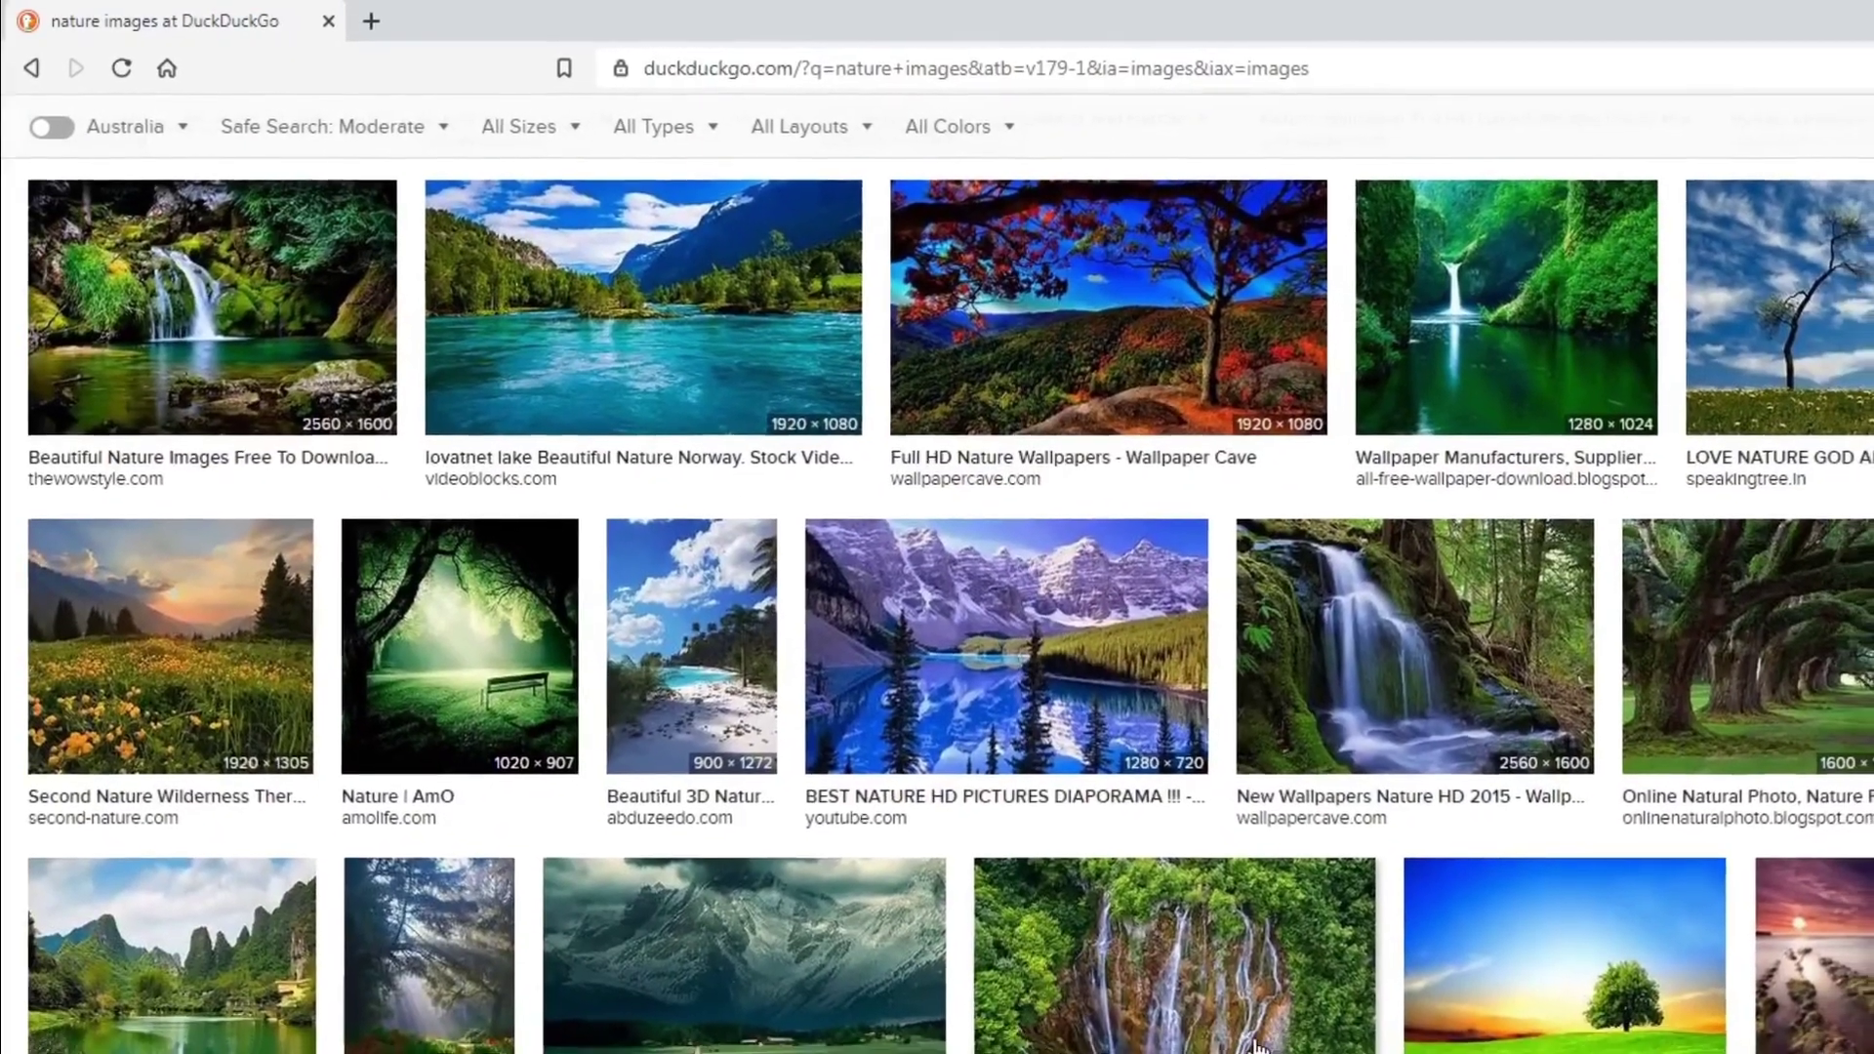
scroll(1005, 970, up, 5)
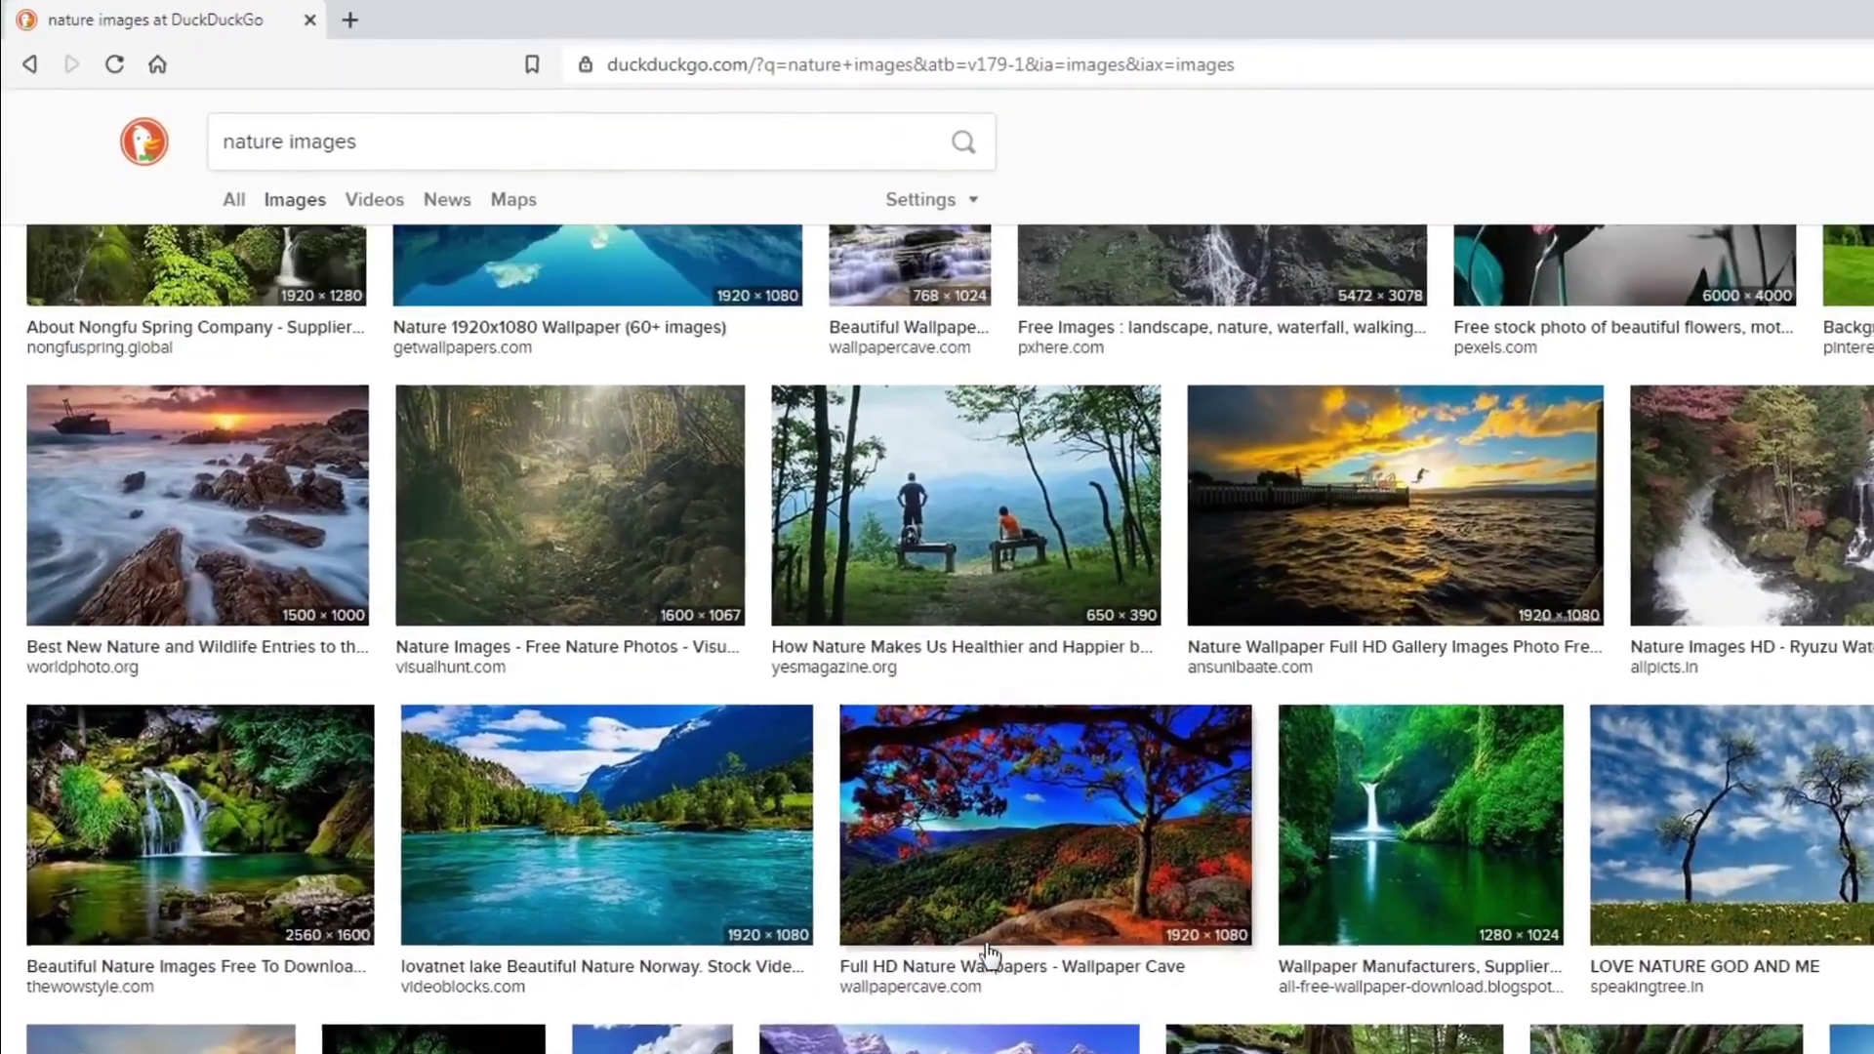
scroll(962, 935, up, 3)
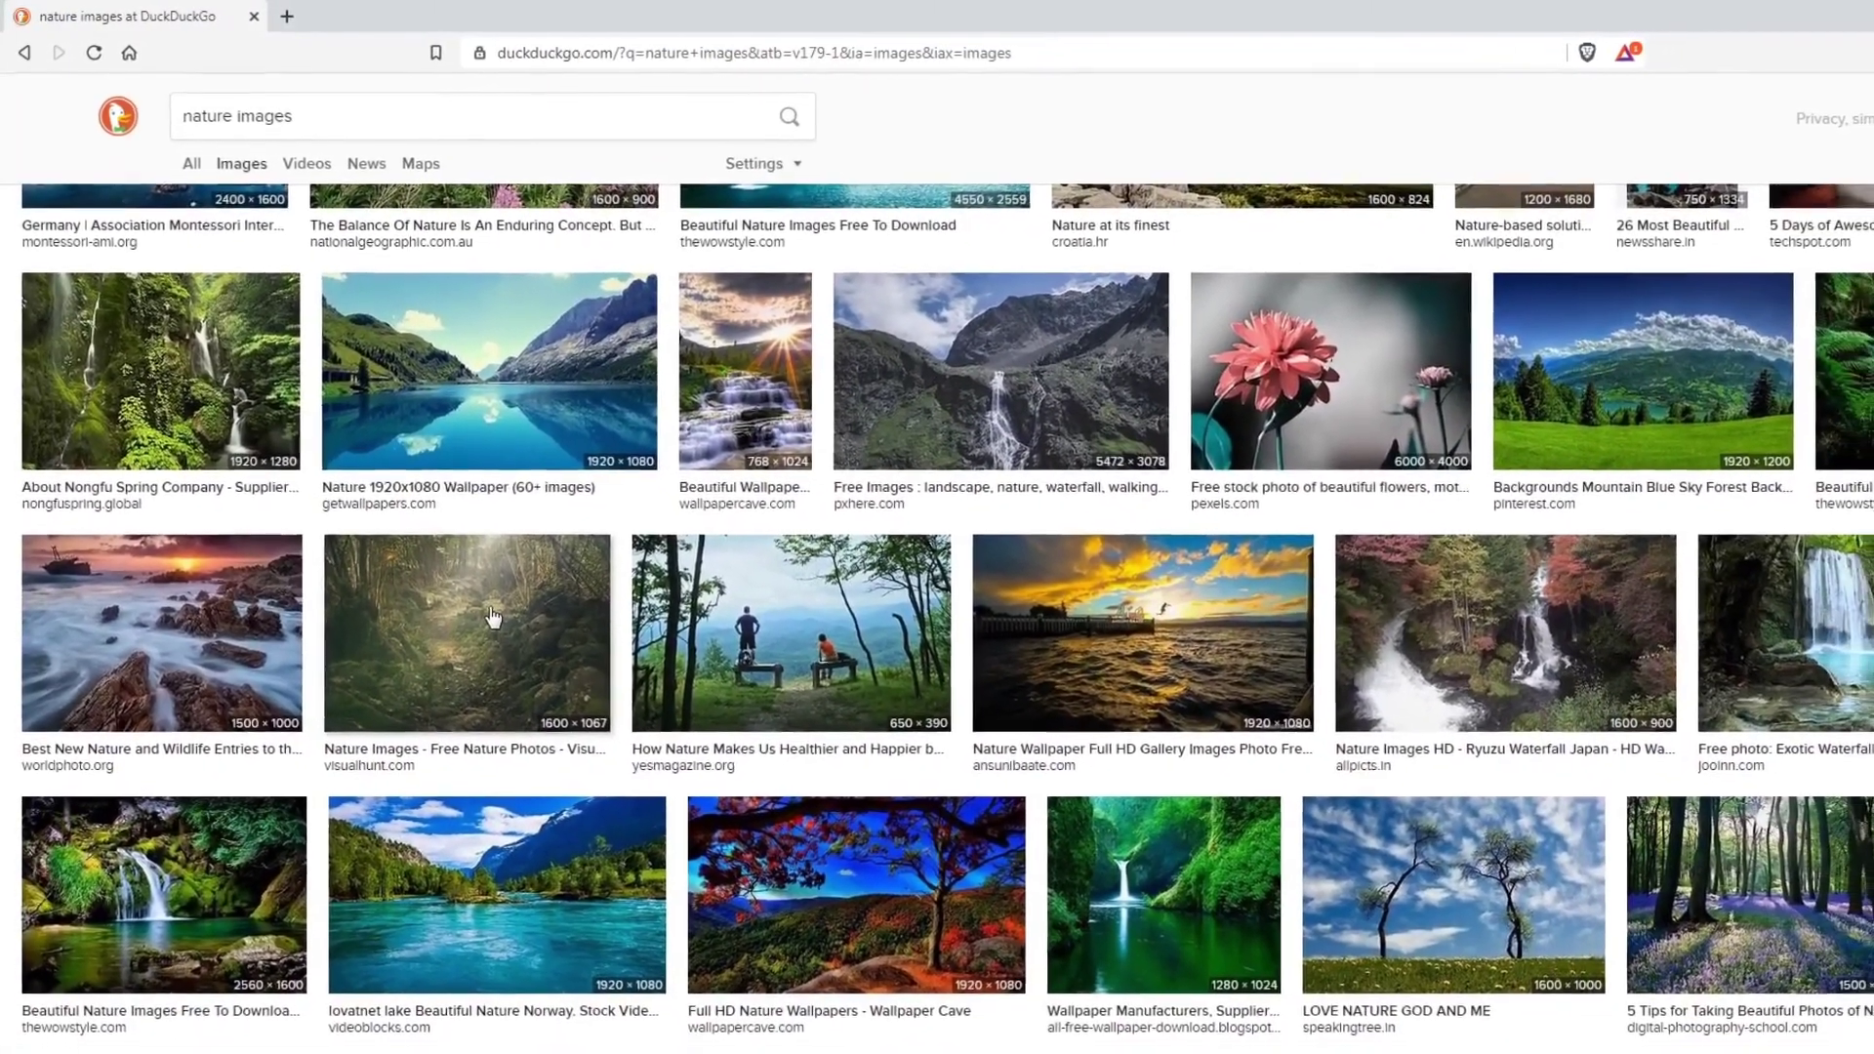
click(493, 615)
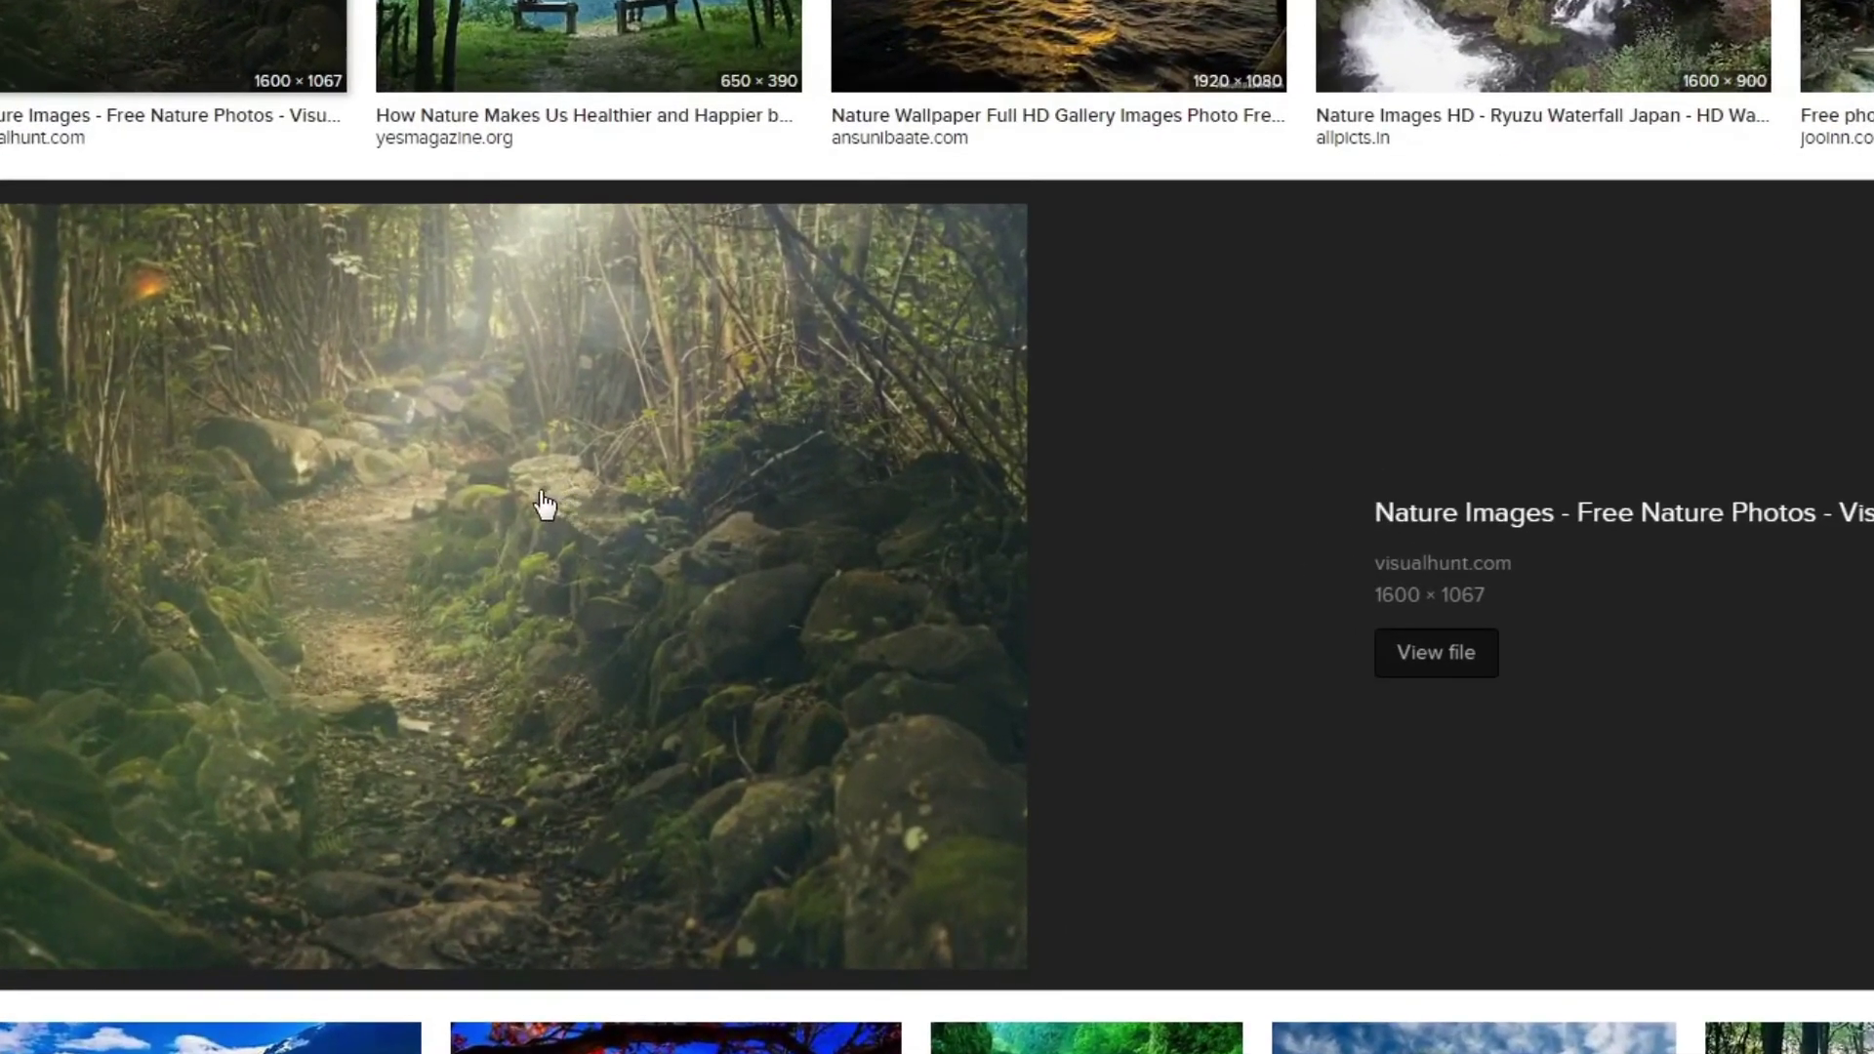
right_click(534, 478)
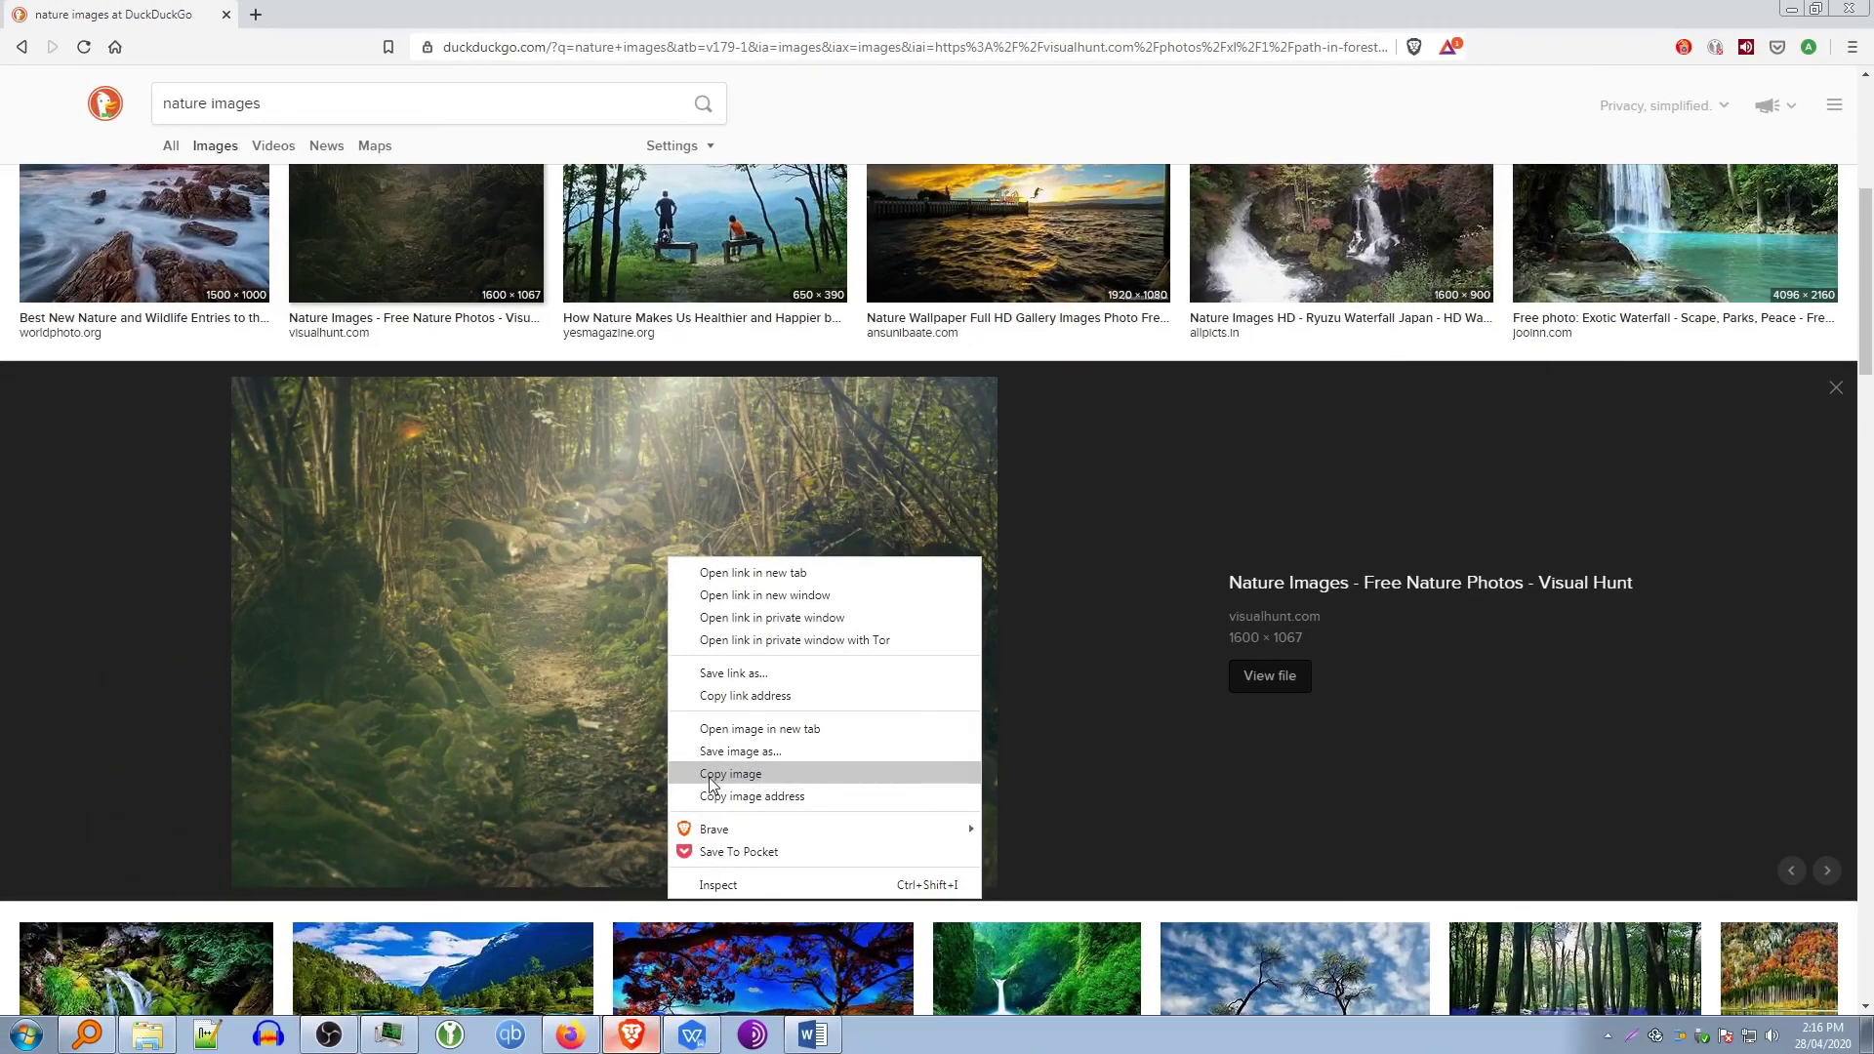
click(732, 775)
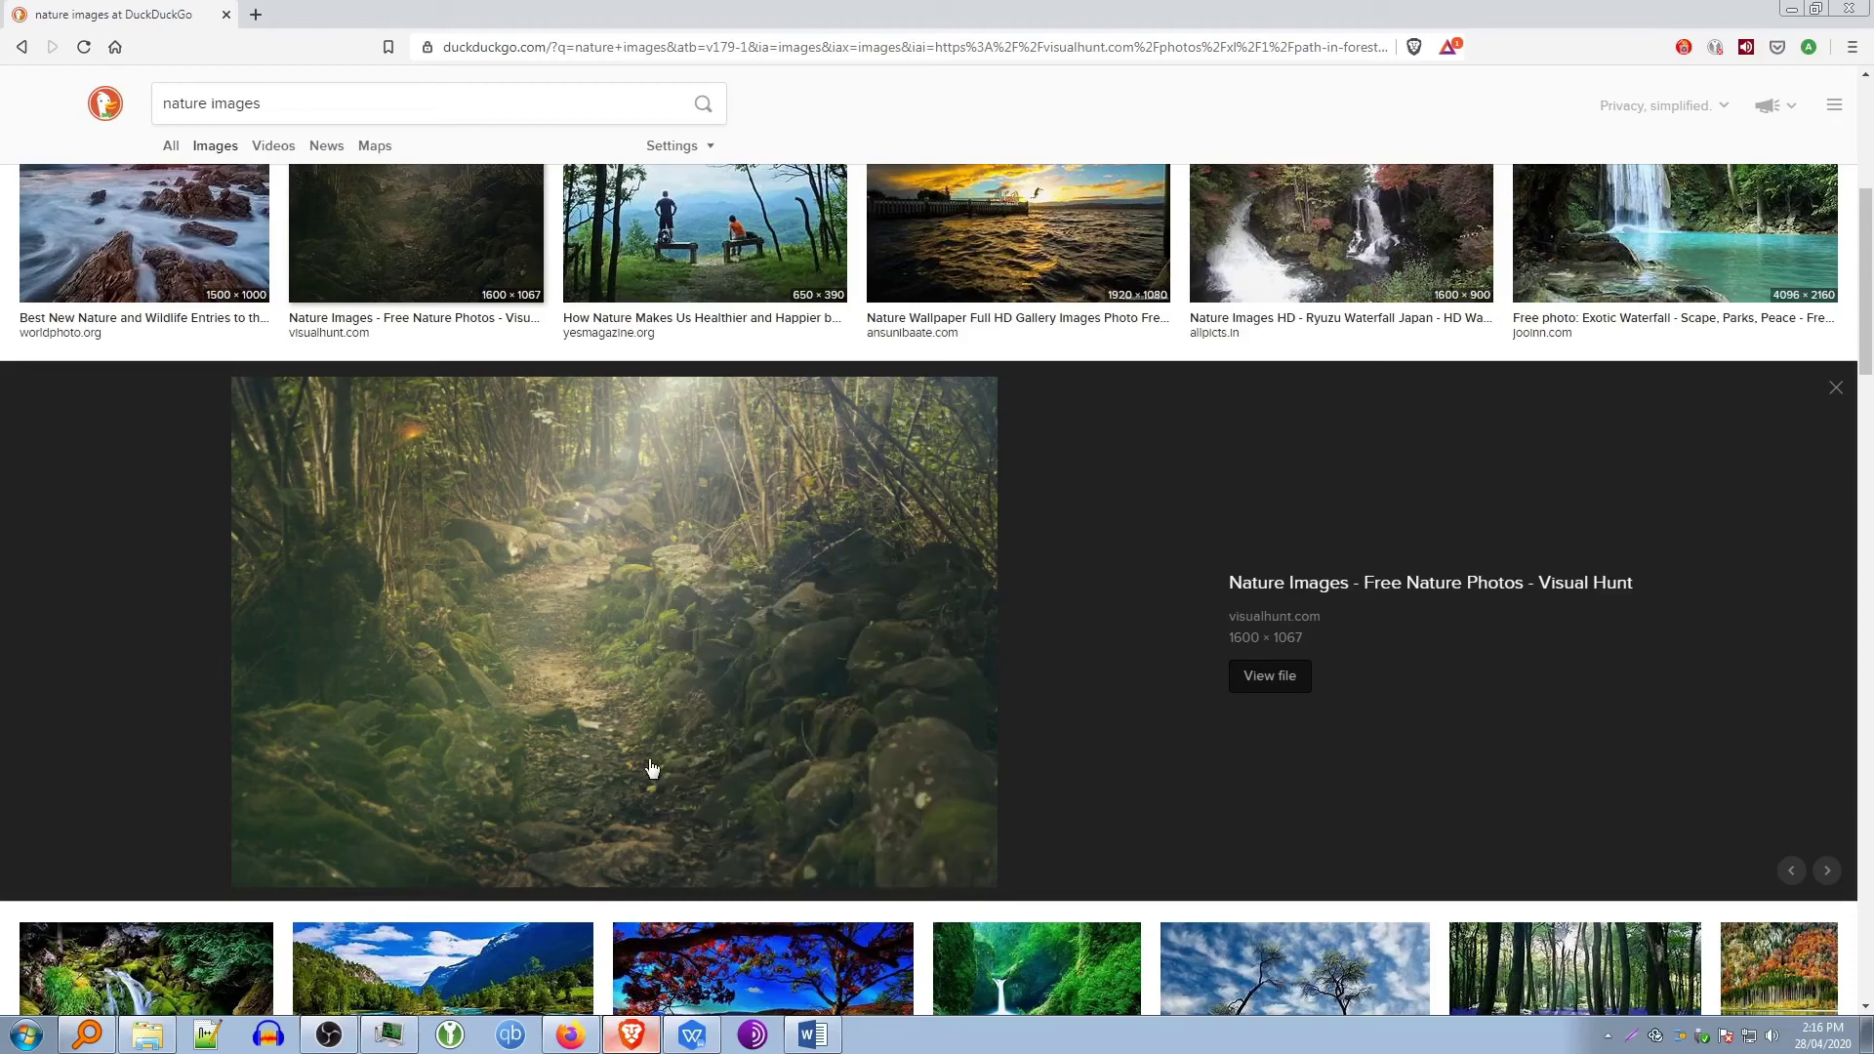
Return to the Word document, paste the copied image below the italic underlined sentence and scale it proportionally to about 8.5 cm wide
click(818, 1037)
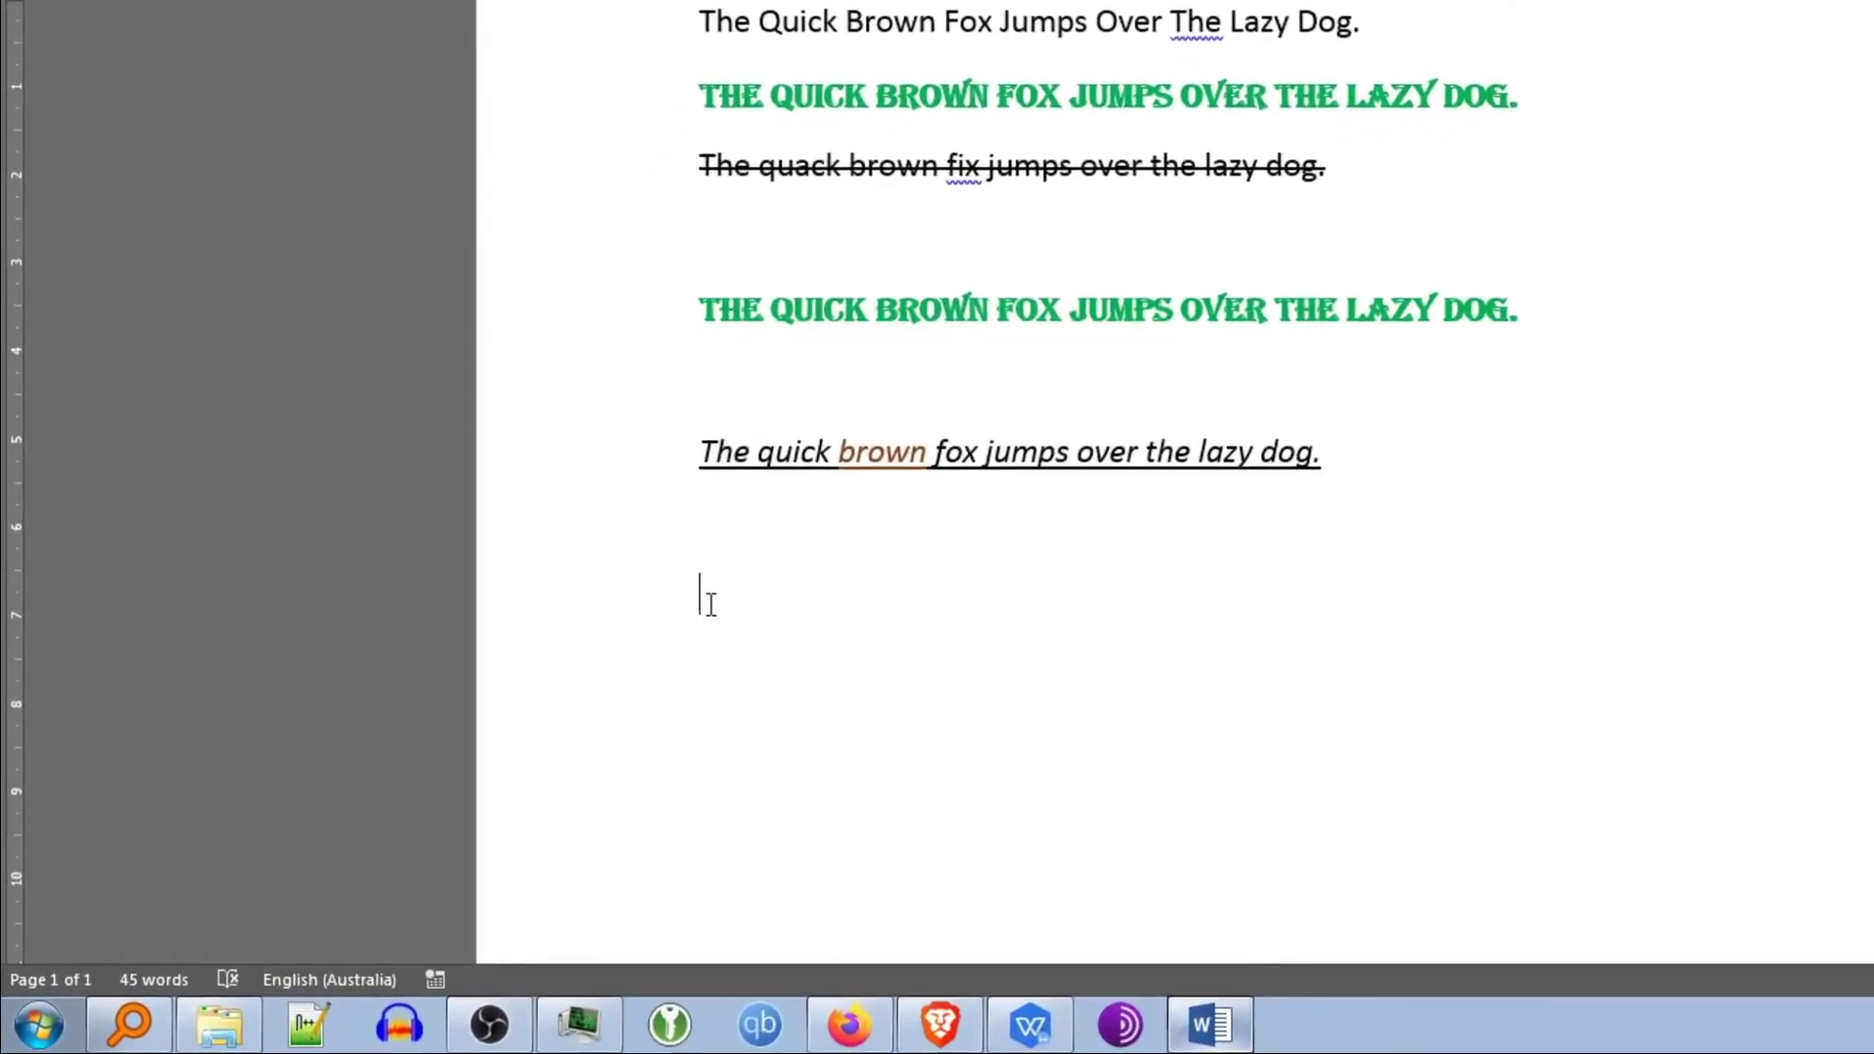
right_click(721, 595)
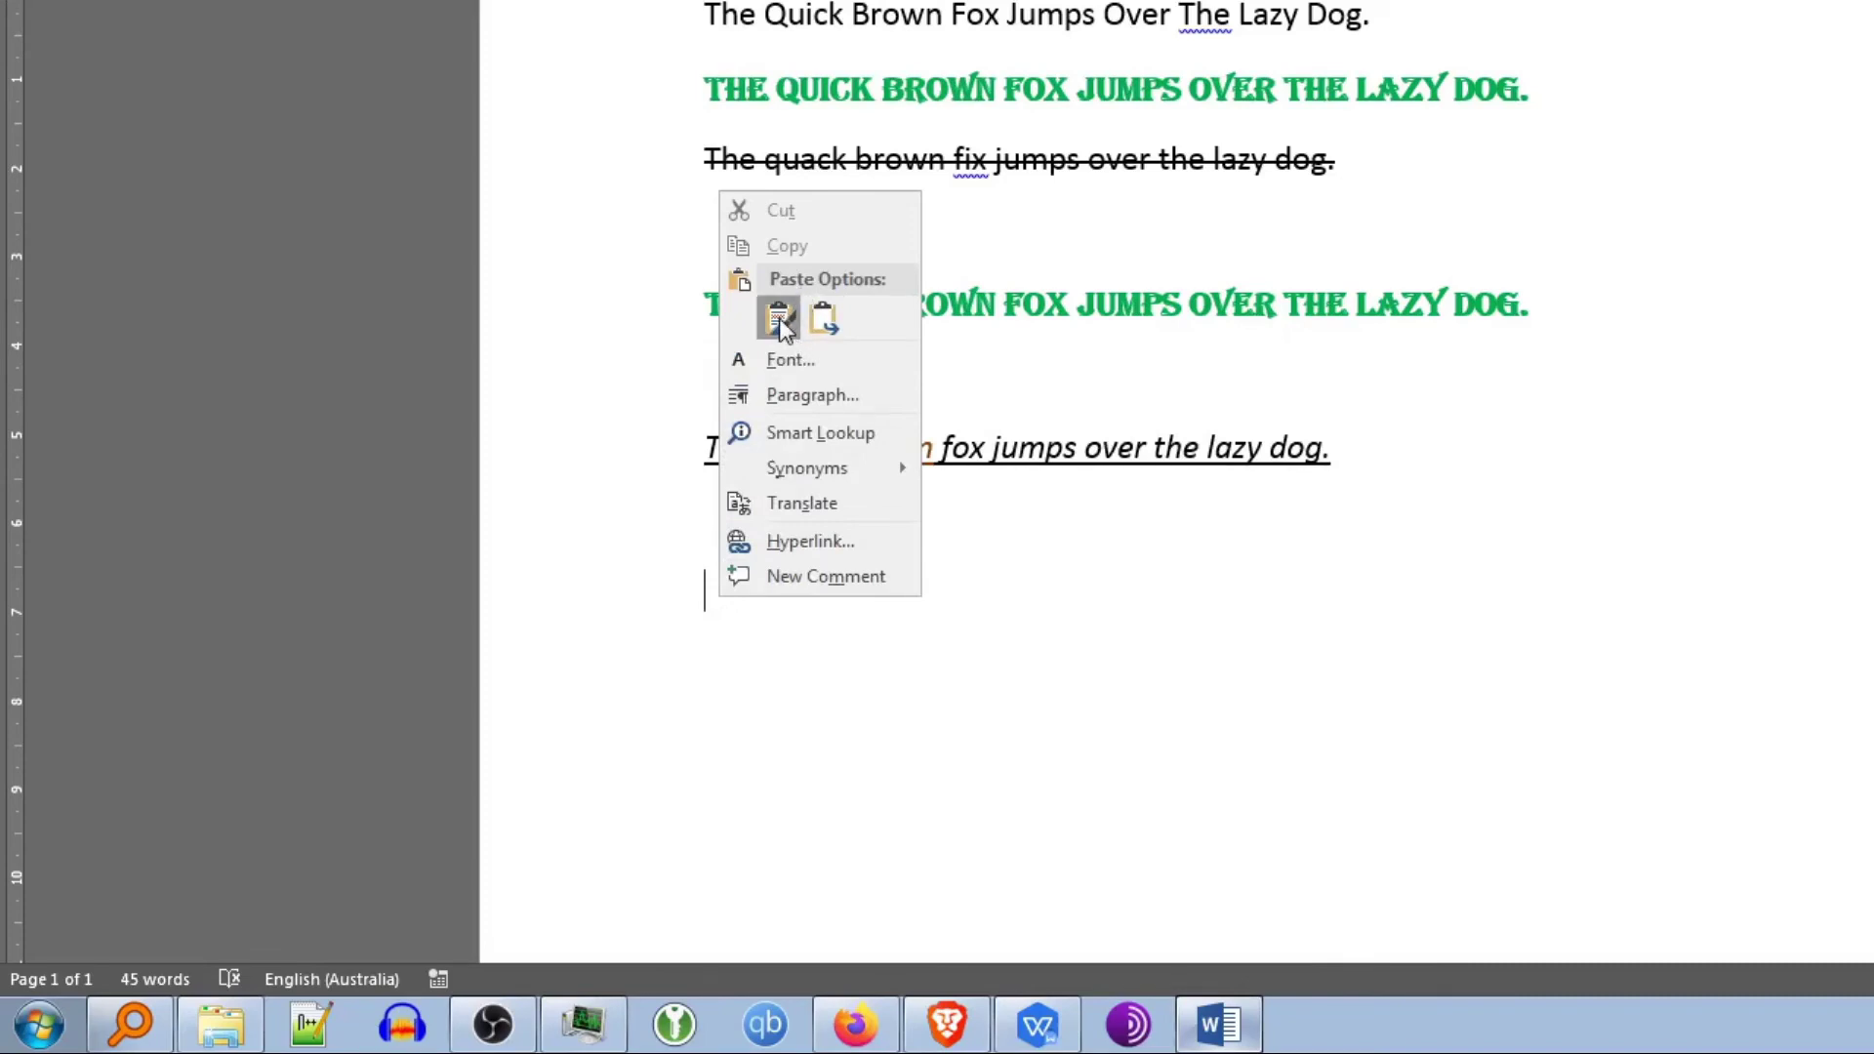
click(779, 318)
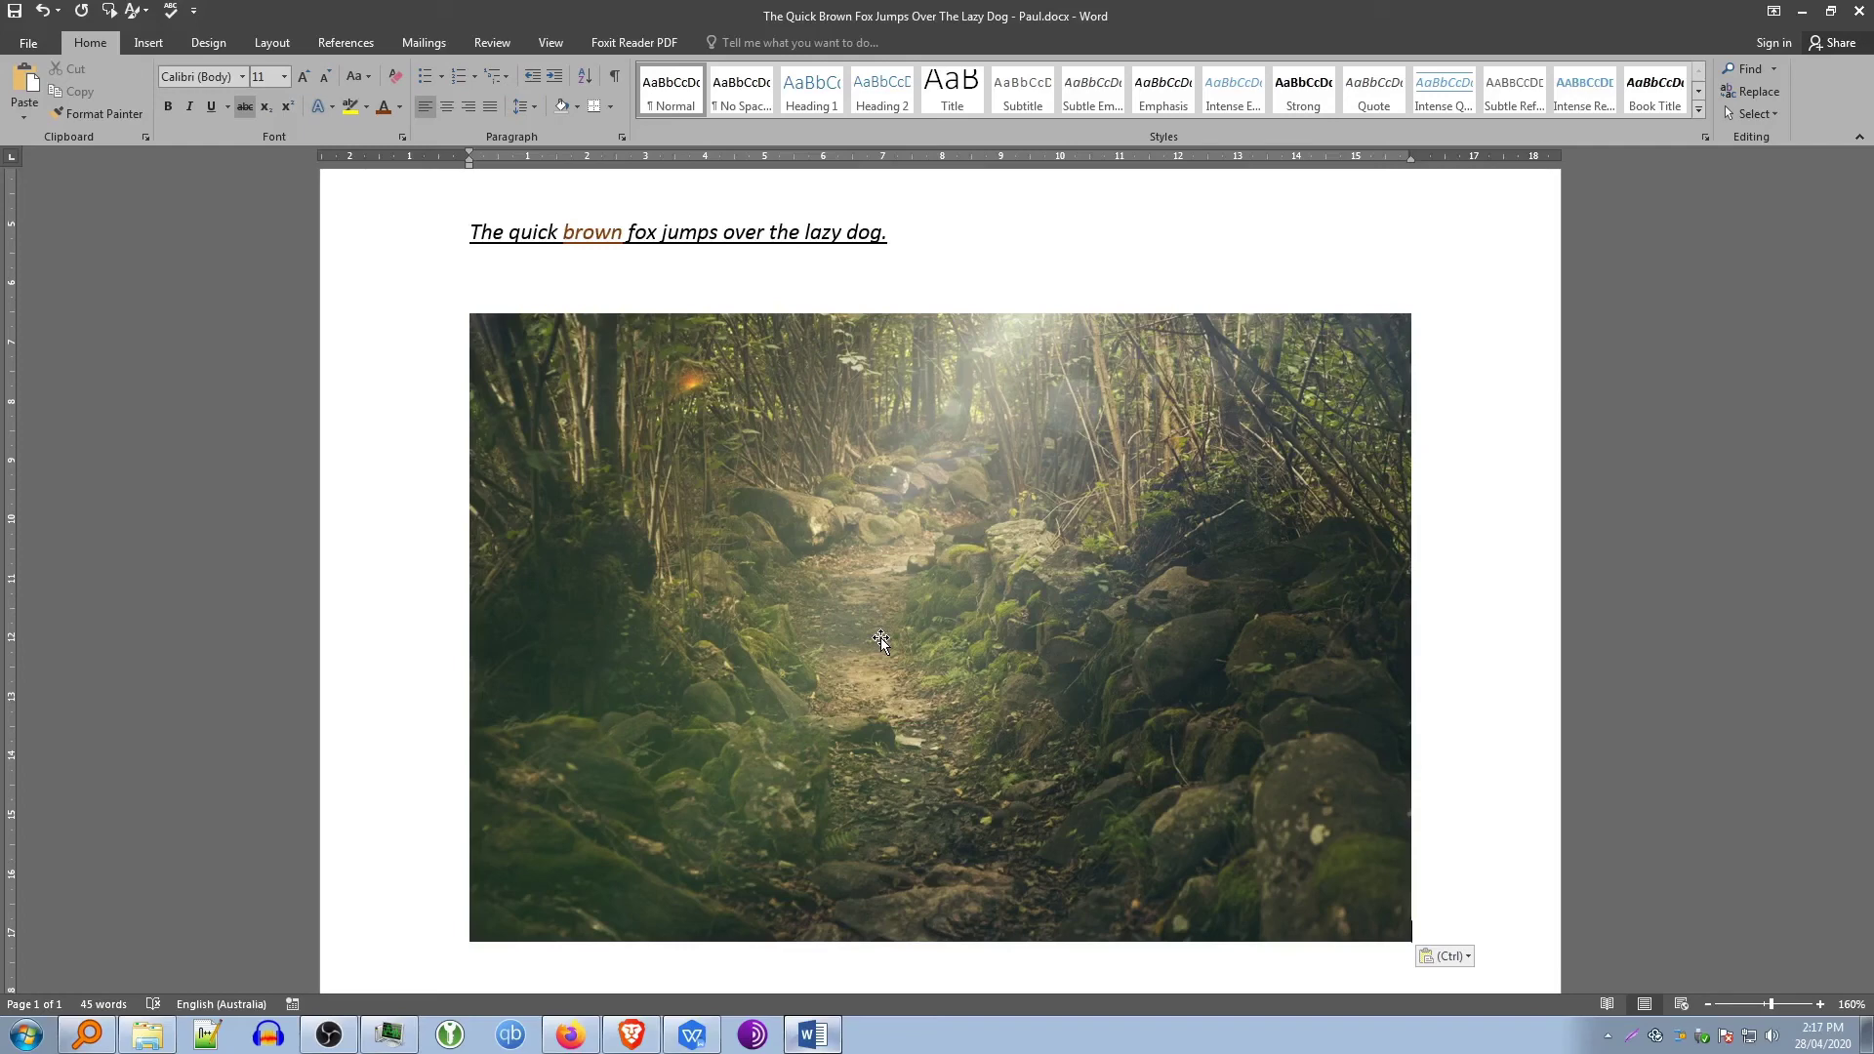
click(881, 640)
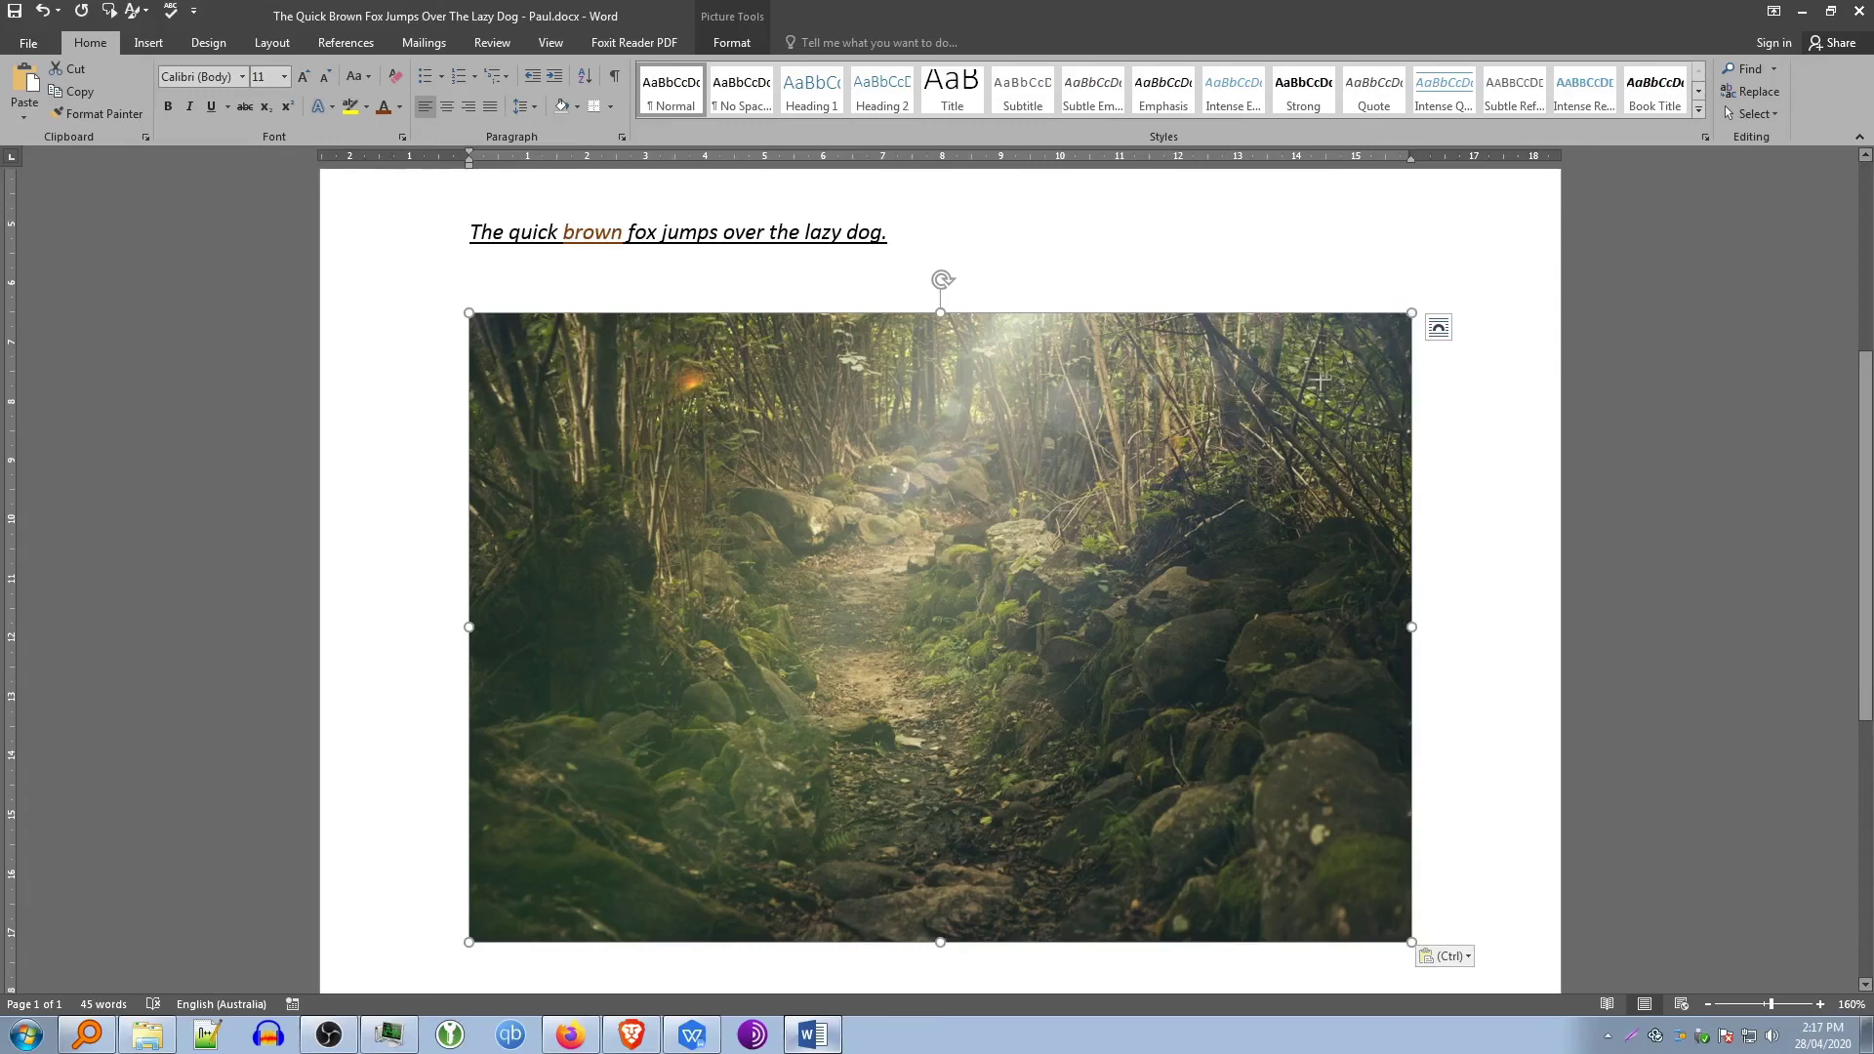
drag(1321, 379, 958, 607)
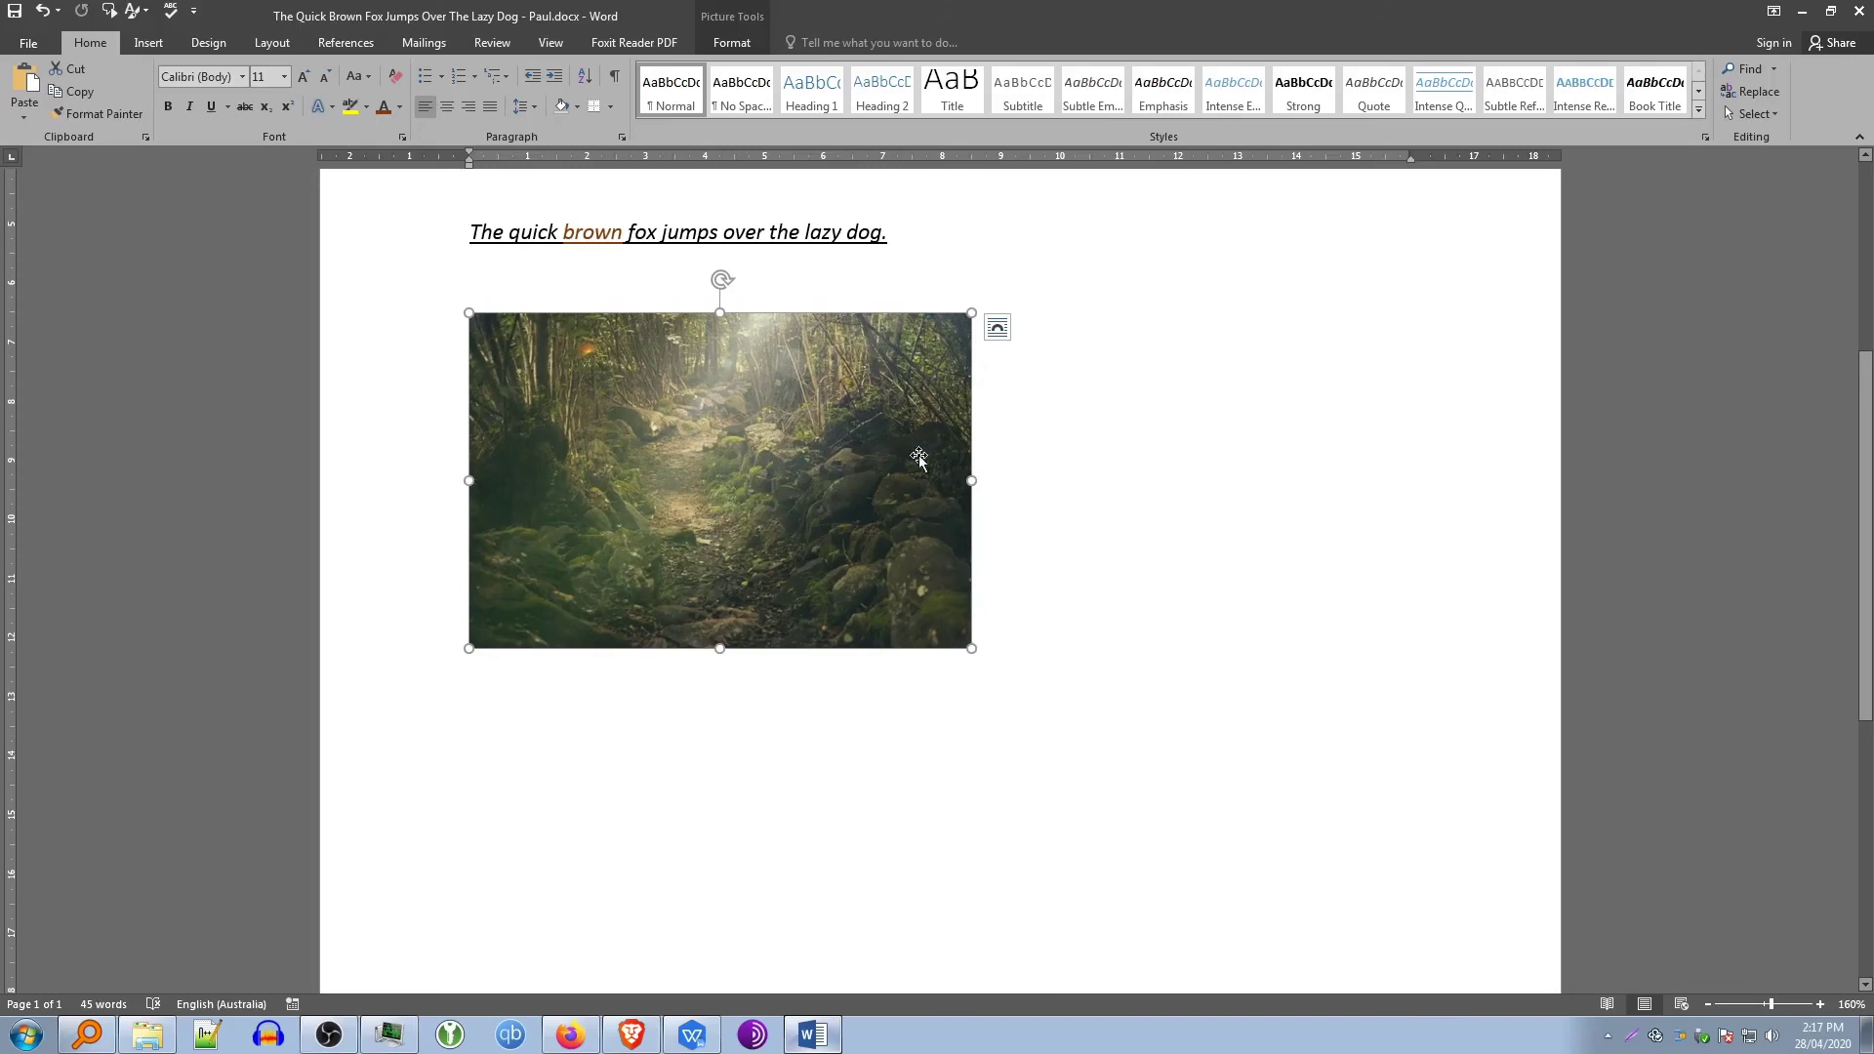
Try stretching the picture horizontally to about 17 cm wide and vertically to about 10 cm tall, undoing each resize
drag(972, 478, 1464, 480)
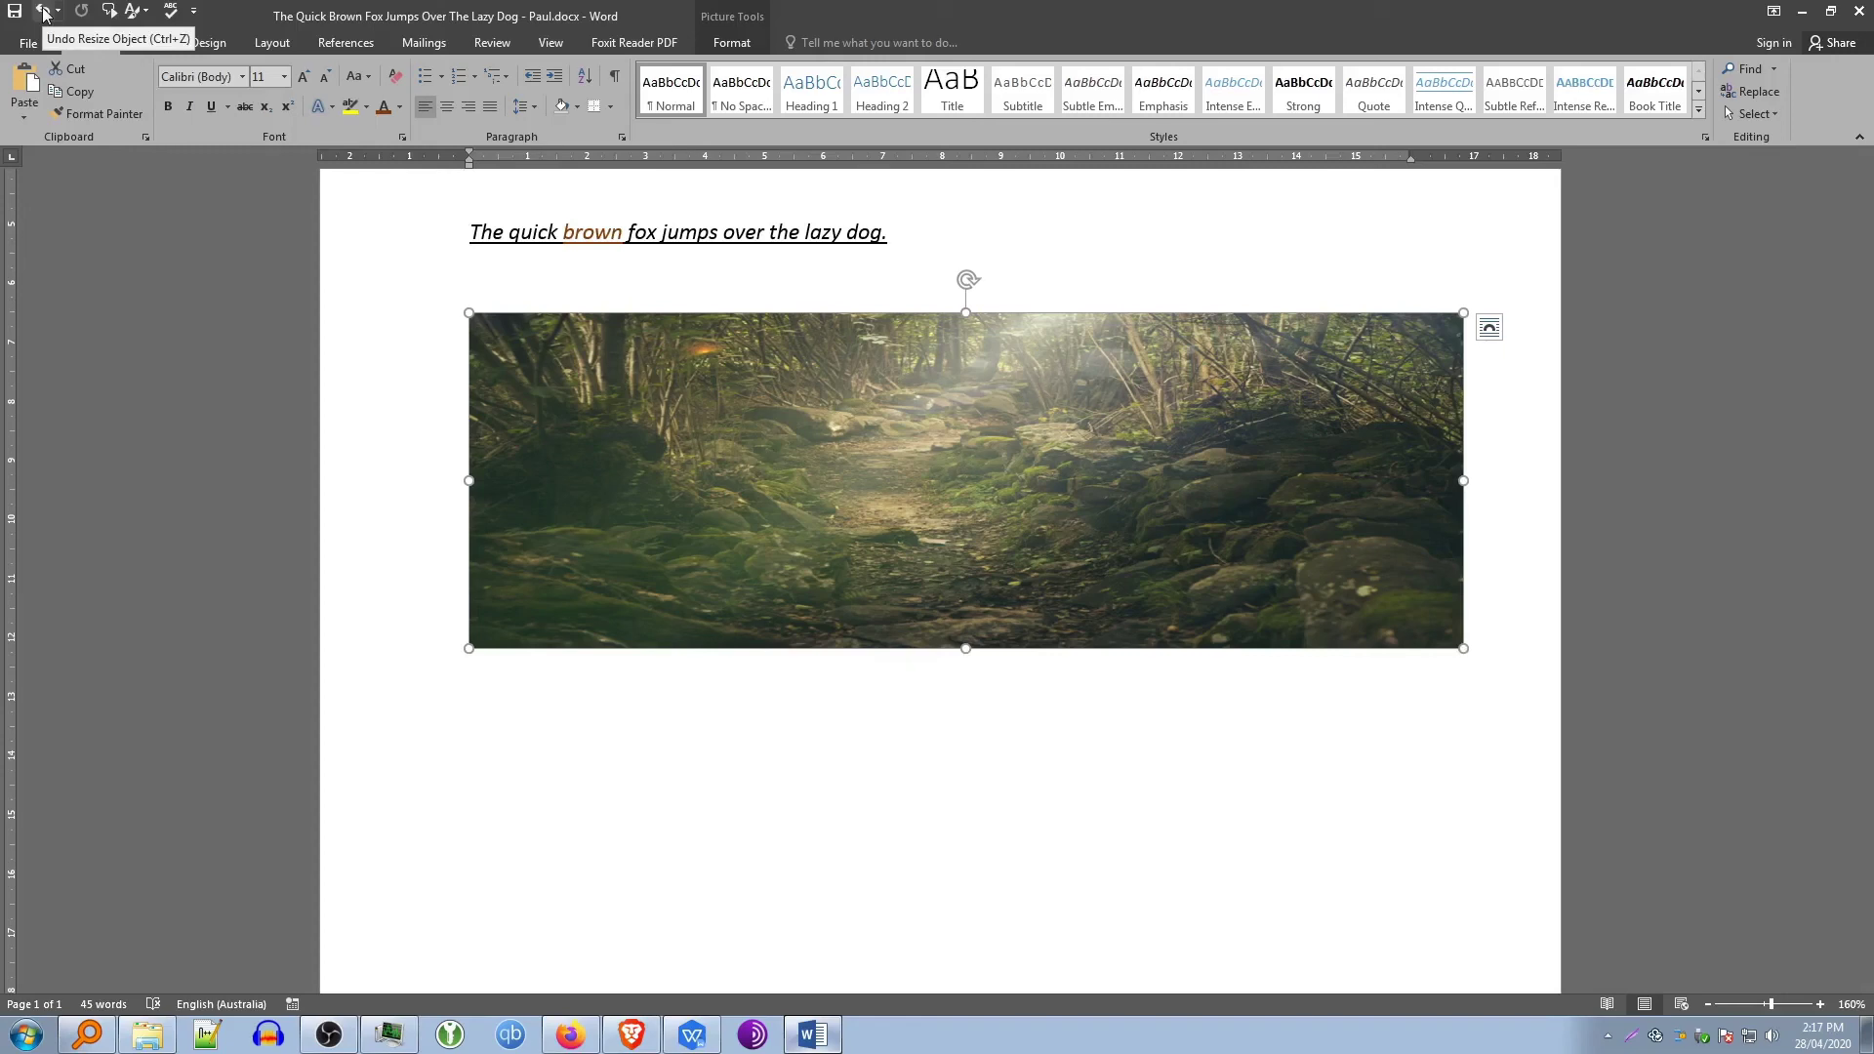
key(ctrl+z)
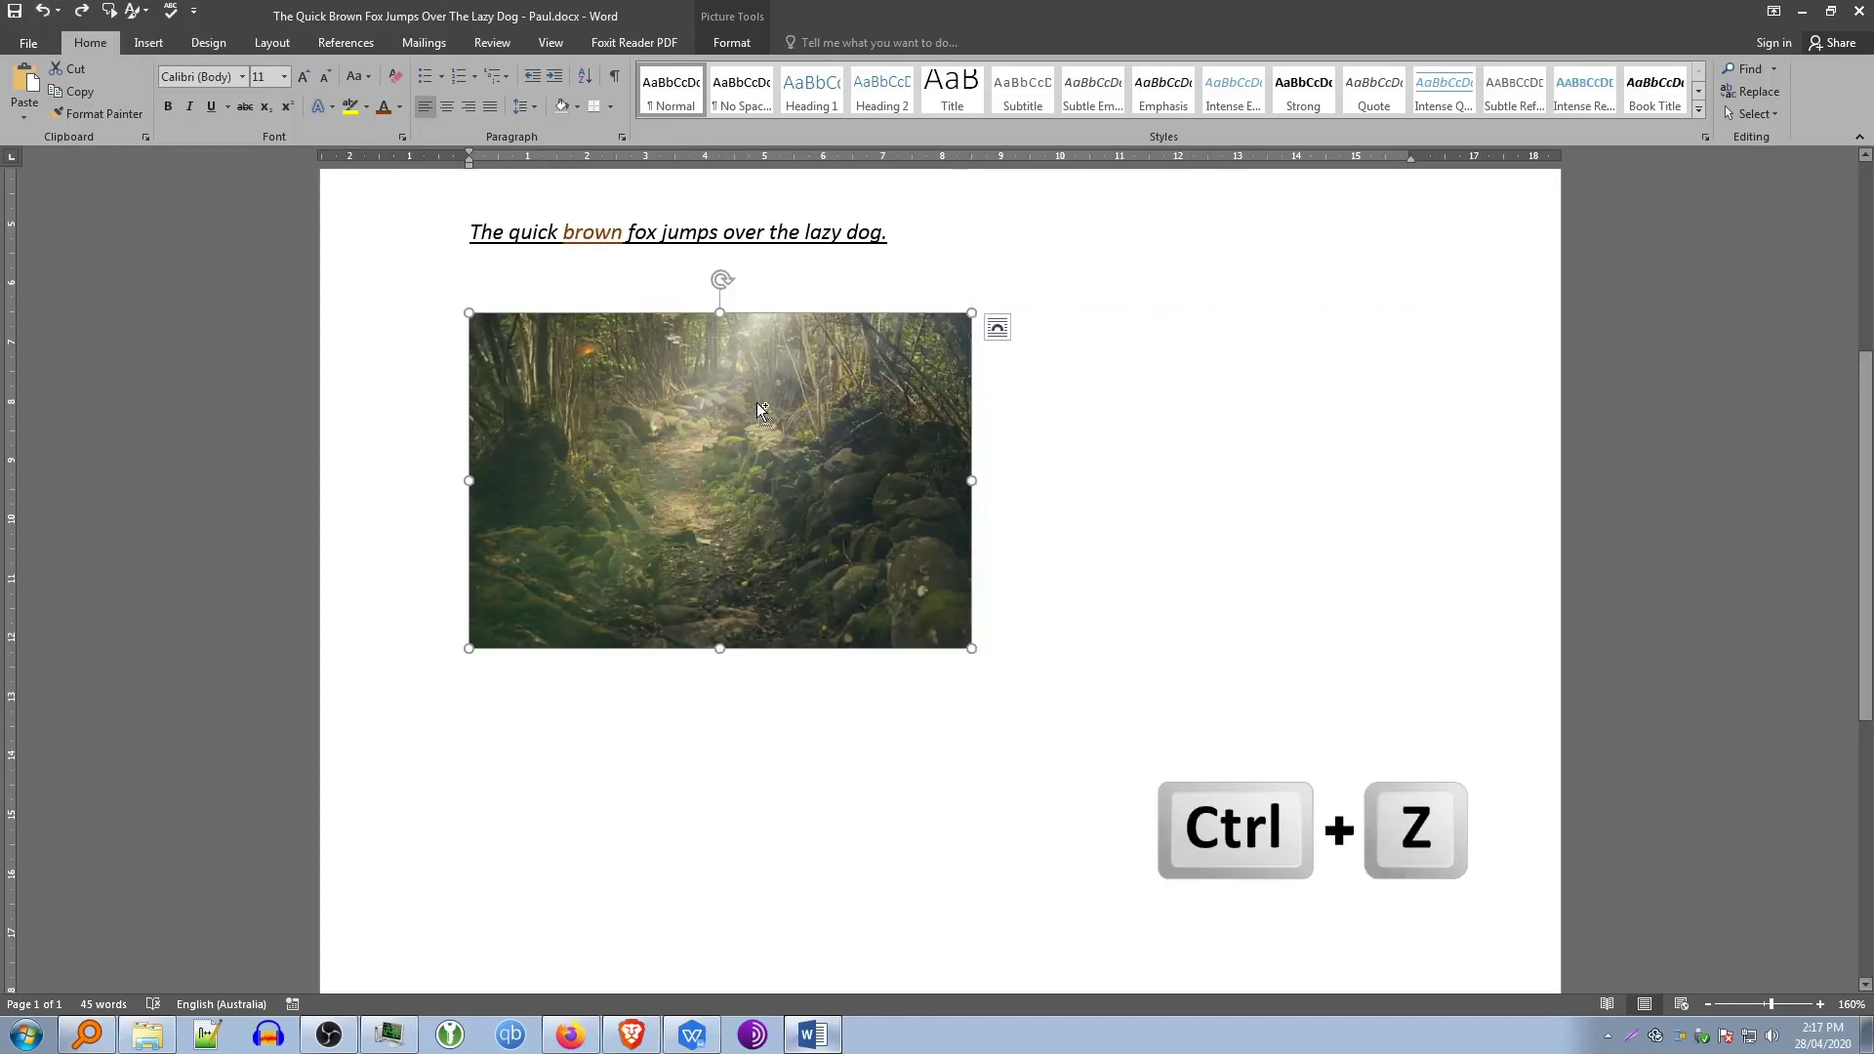
click(997, 327)
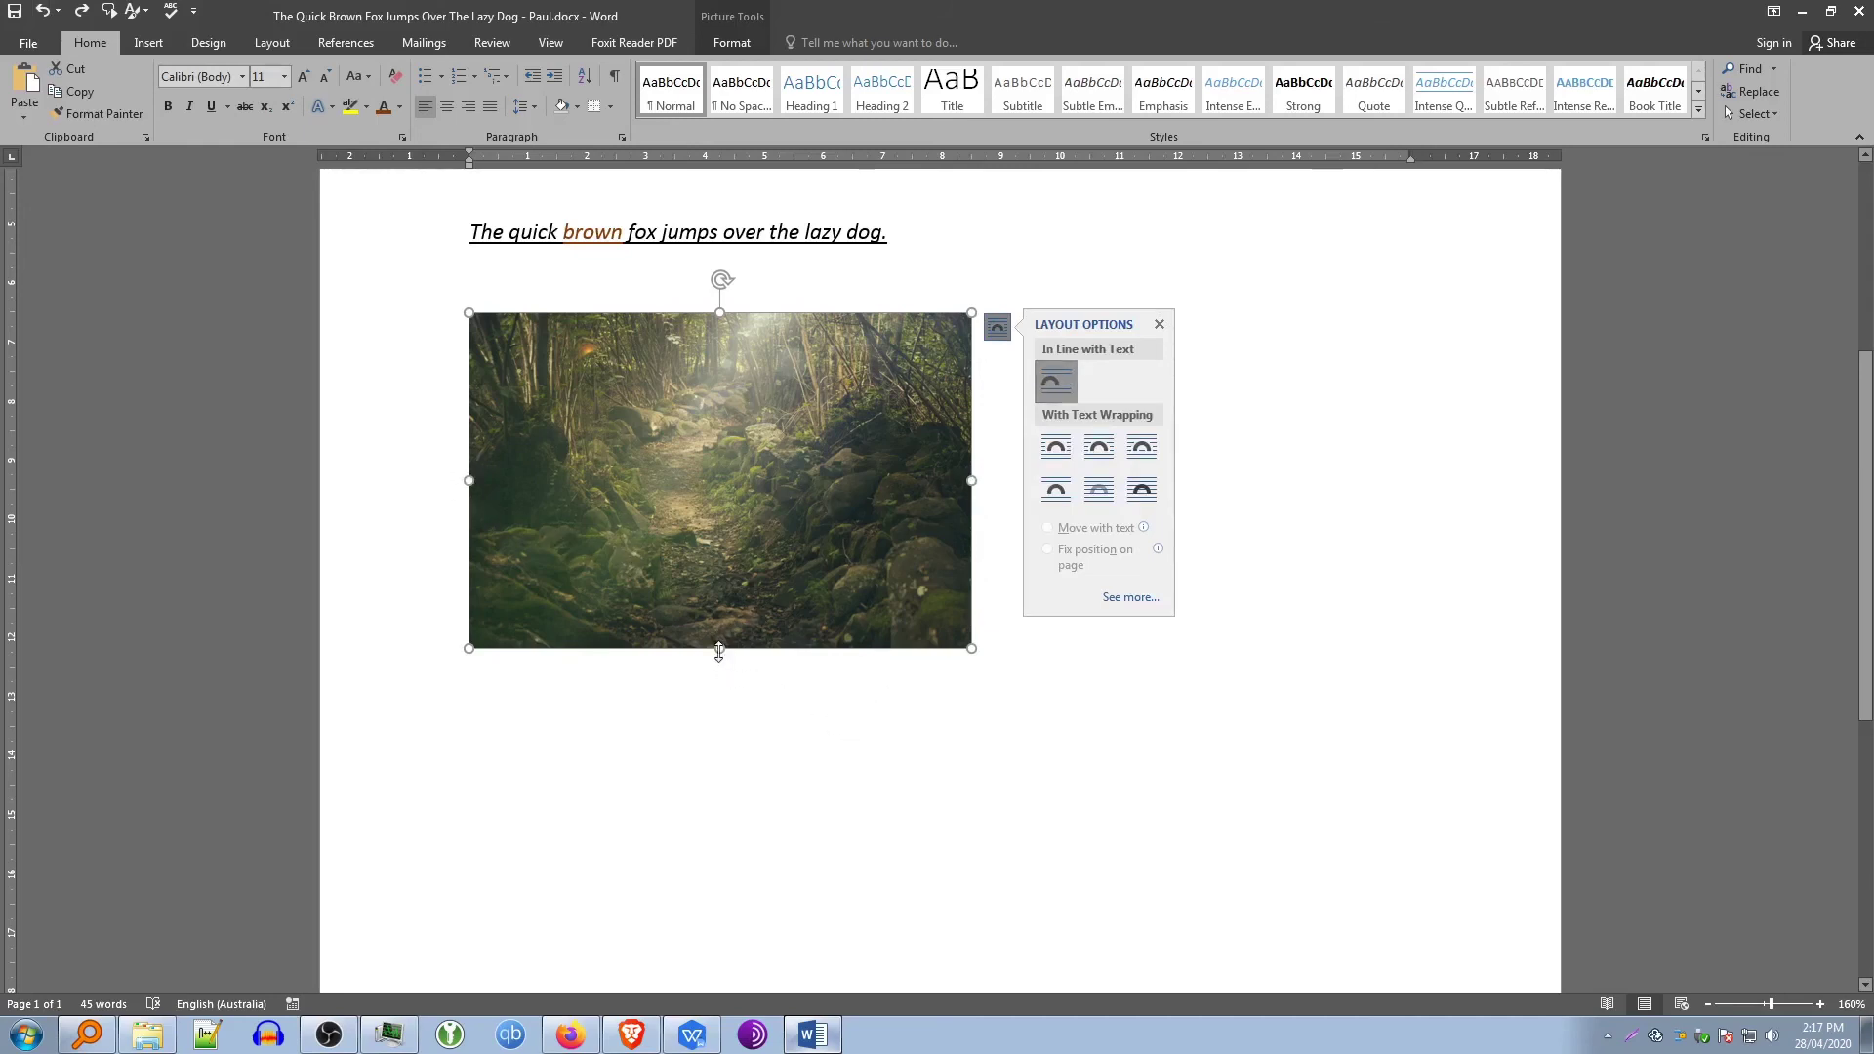
drag(720, 652, 686, 908)
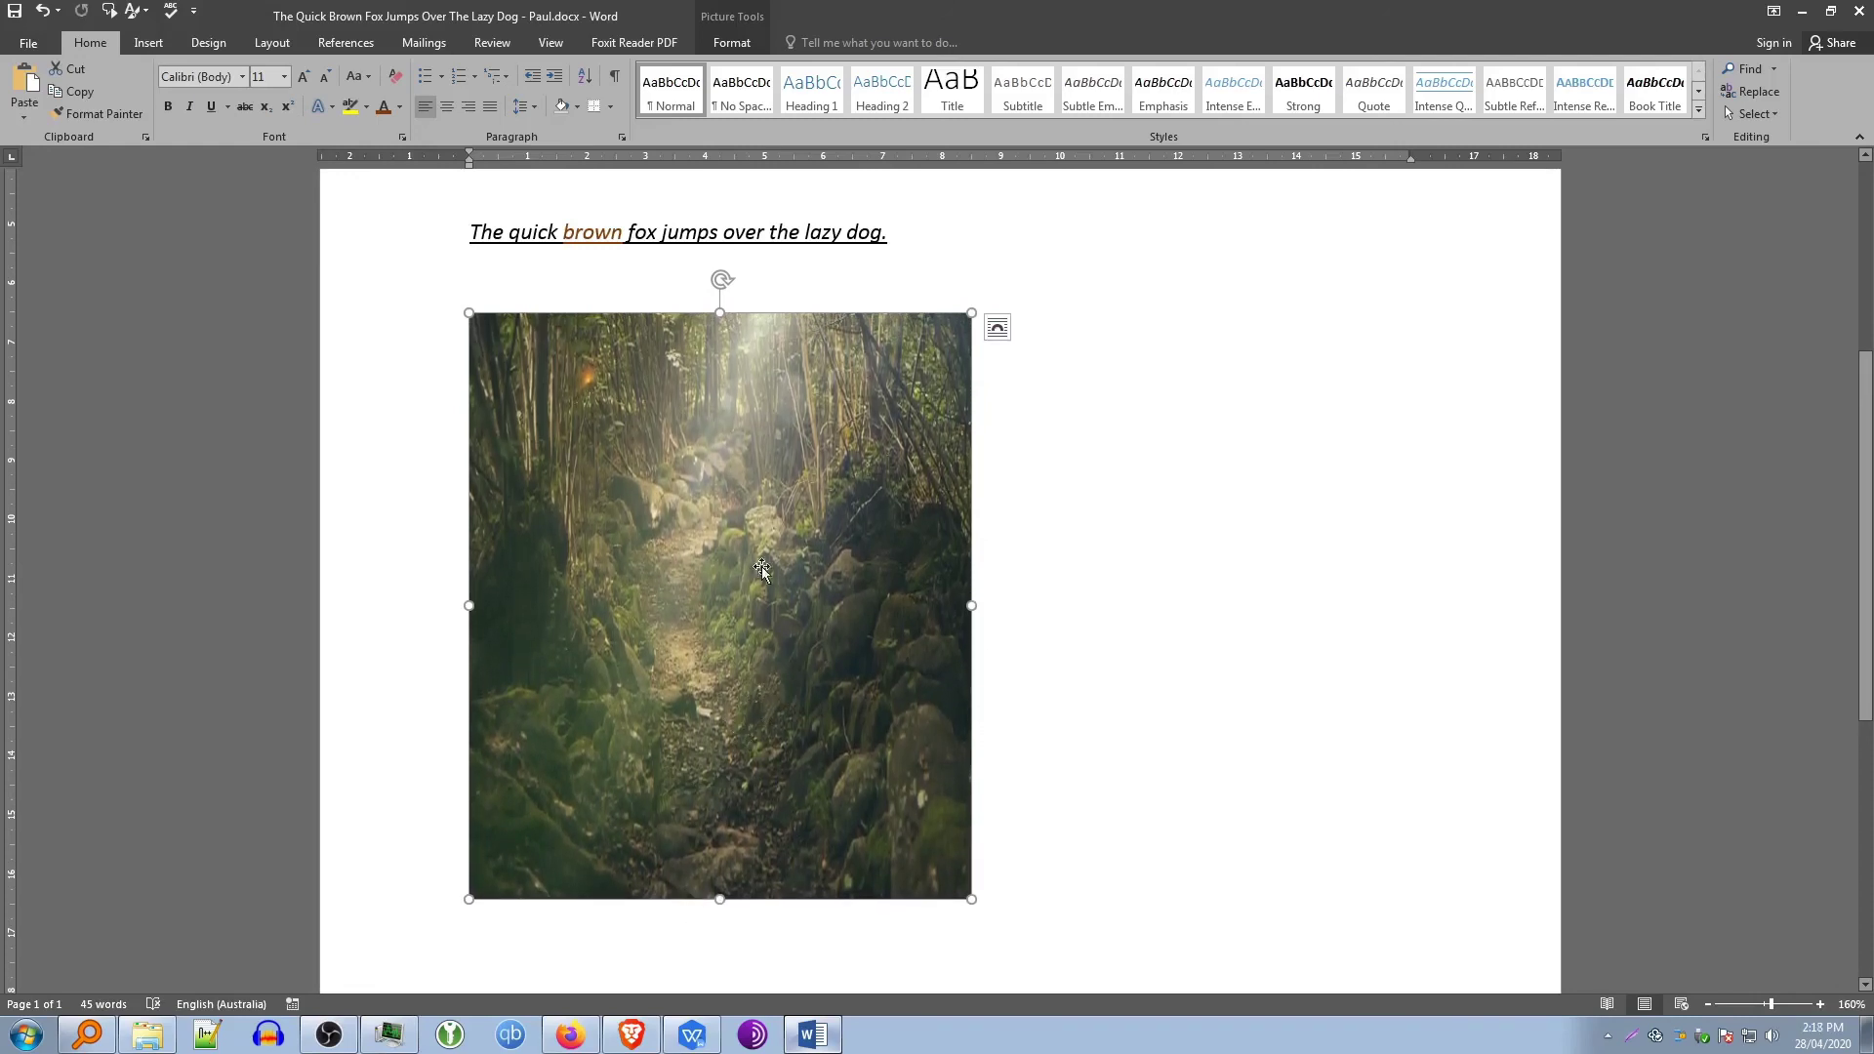
click(43, 11)
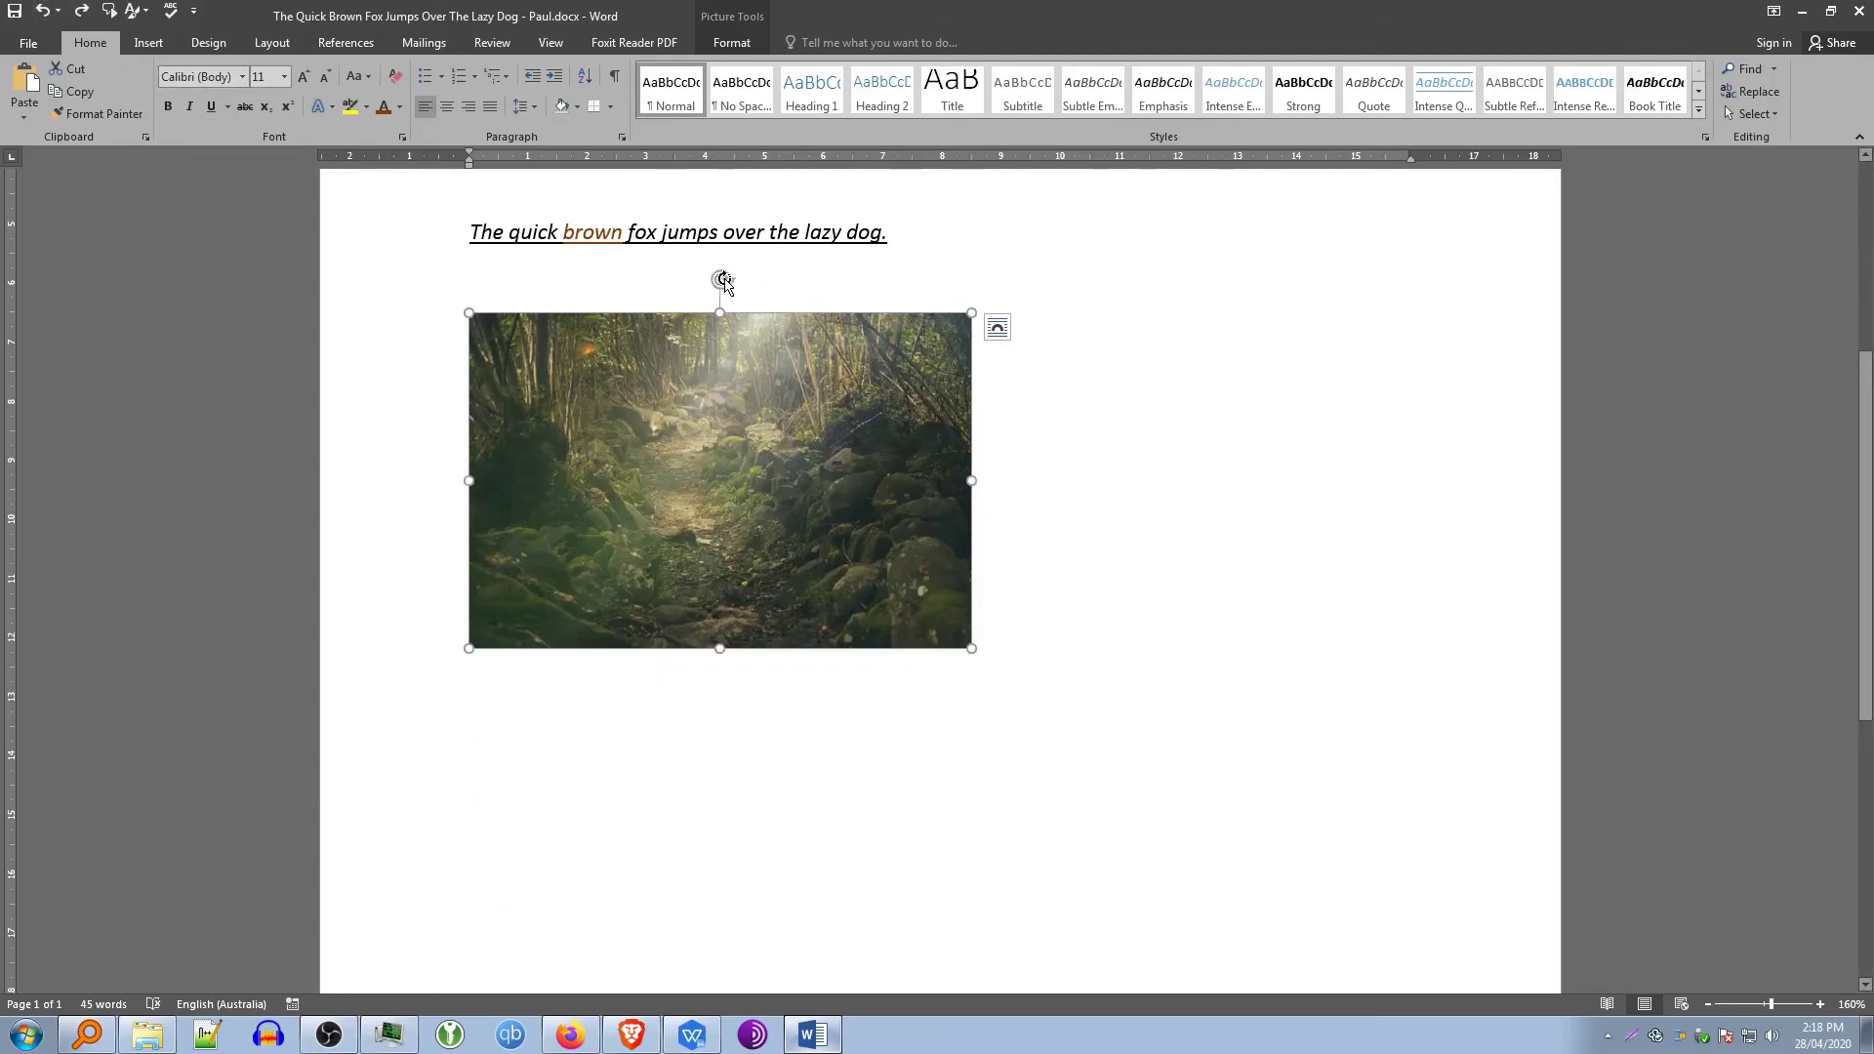
Tilt the picture about 10 degrees clockwise and move it, in line with text, between the struck-through sentence and the second green sentence
drag(722, 281, 883, 410)
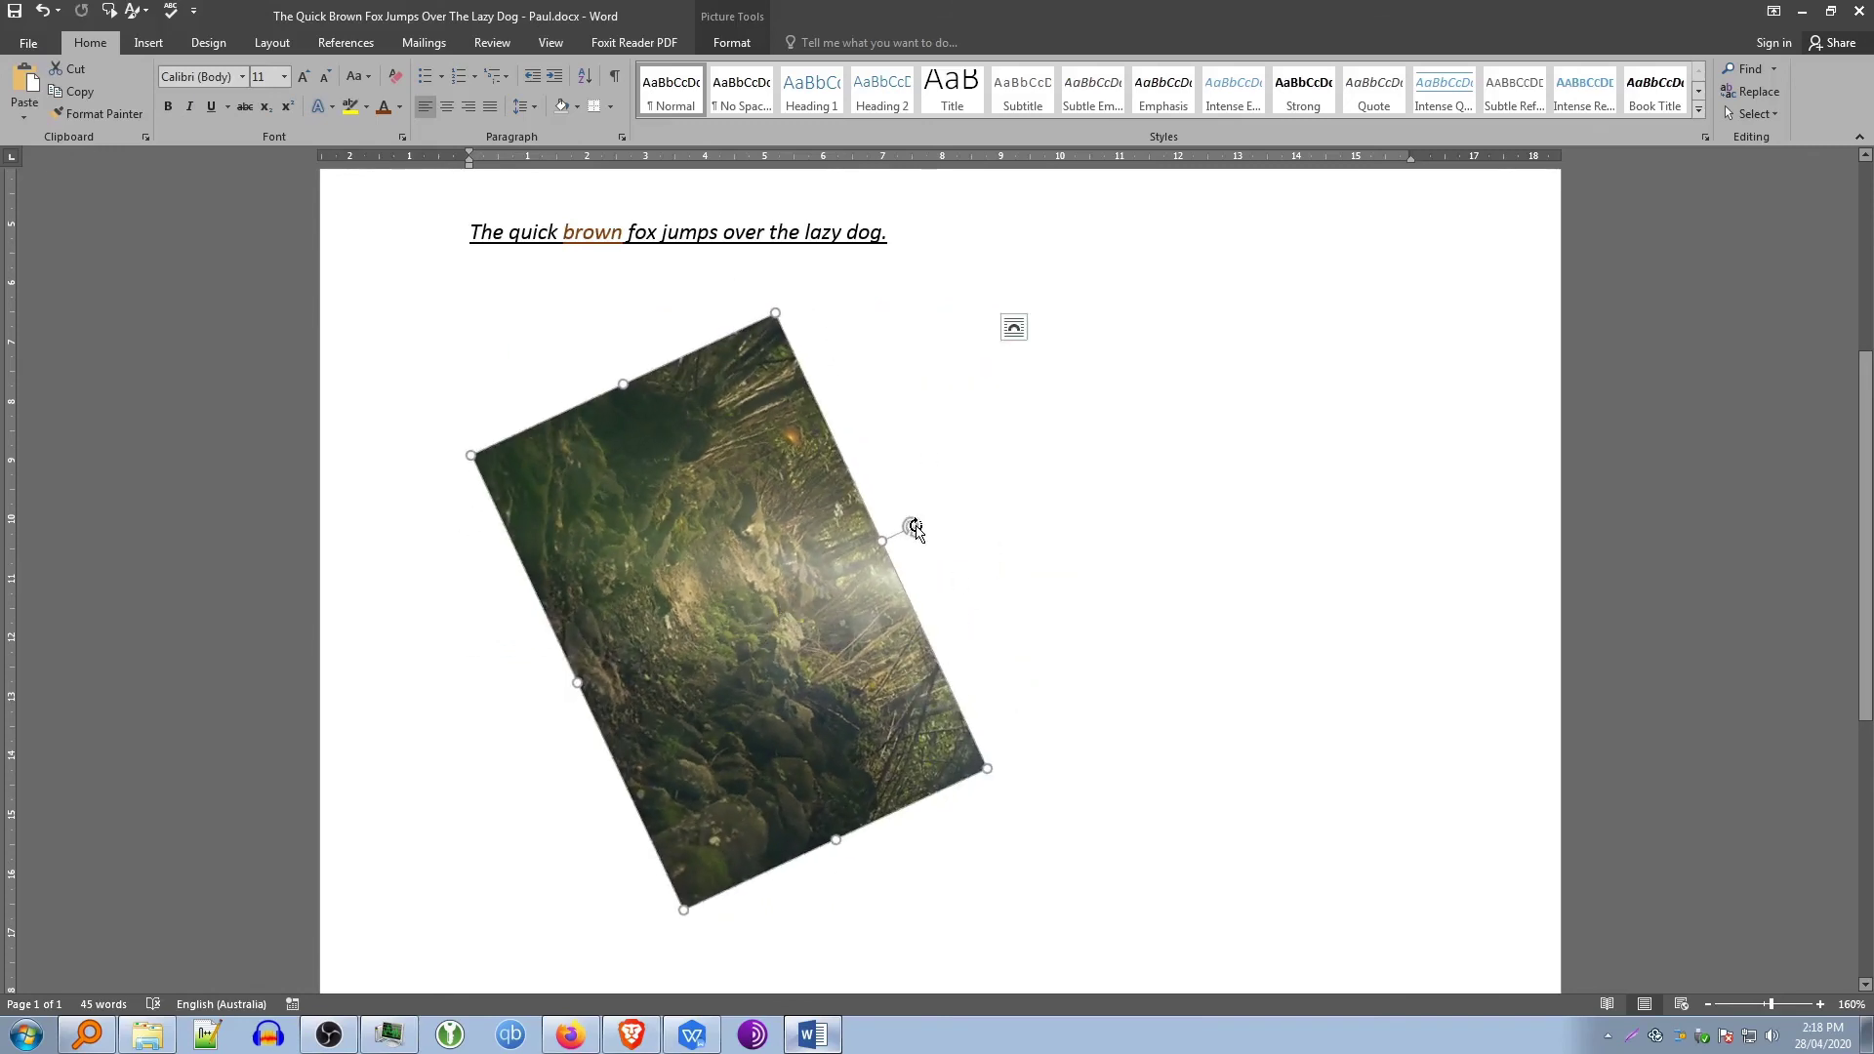
drag(912, 528, 769, 391)
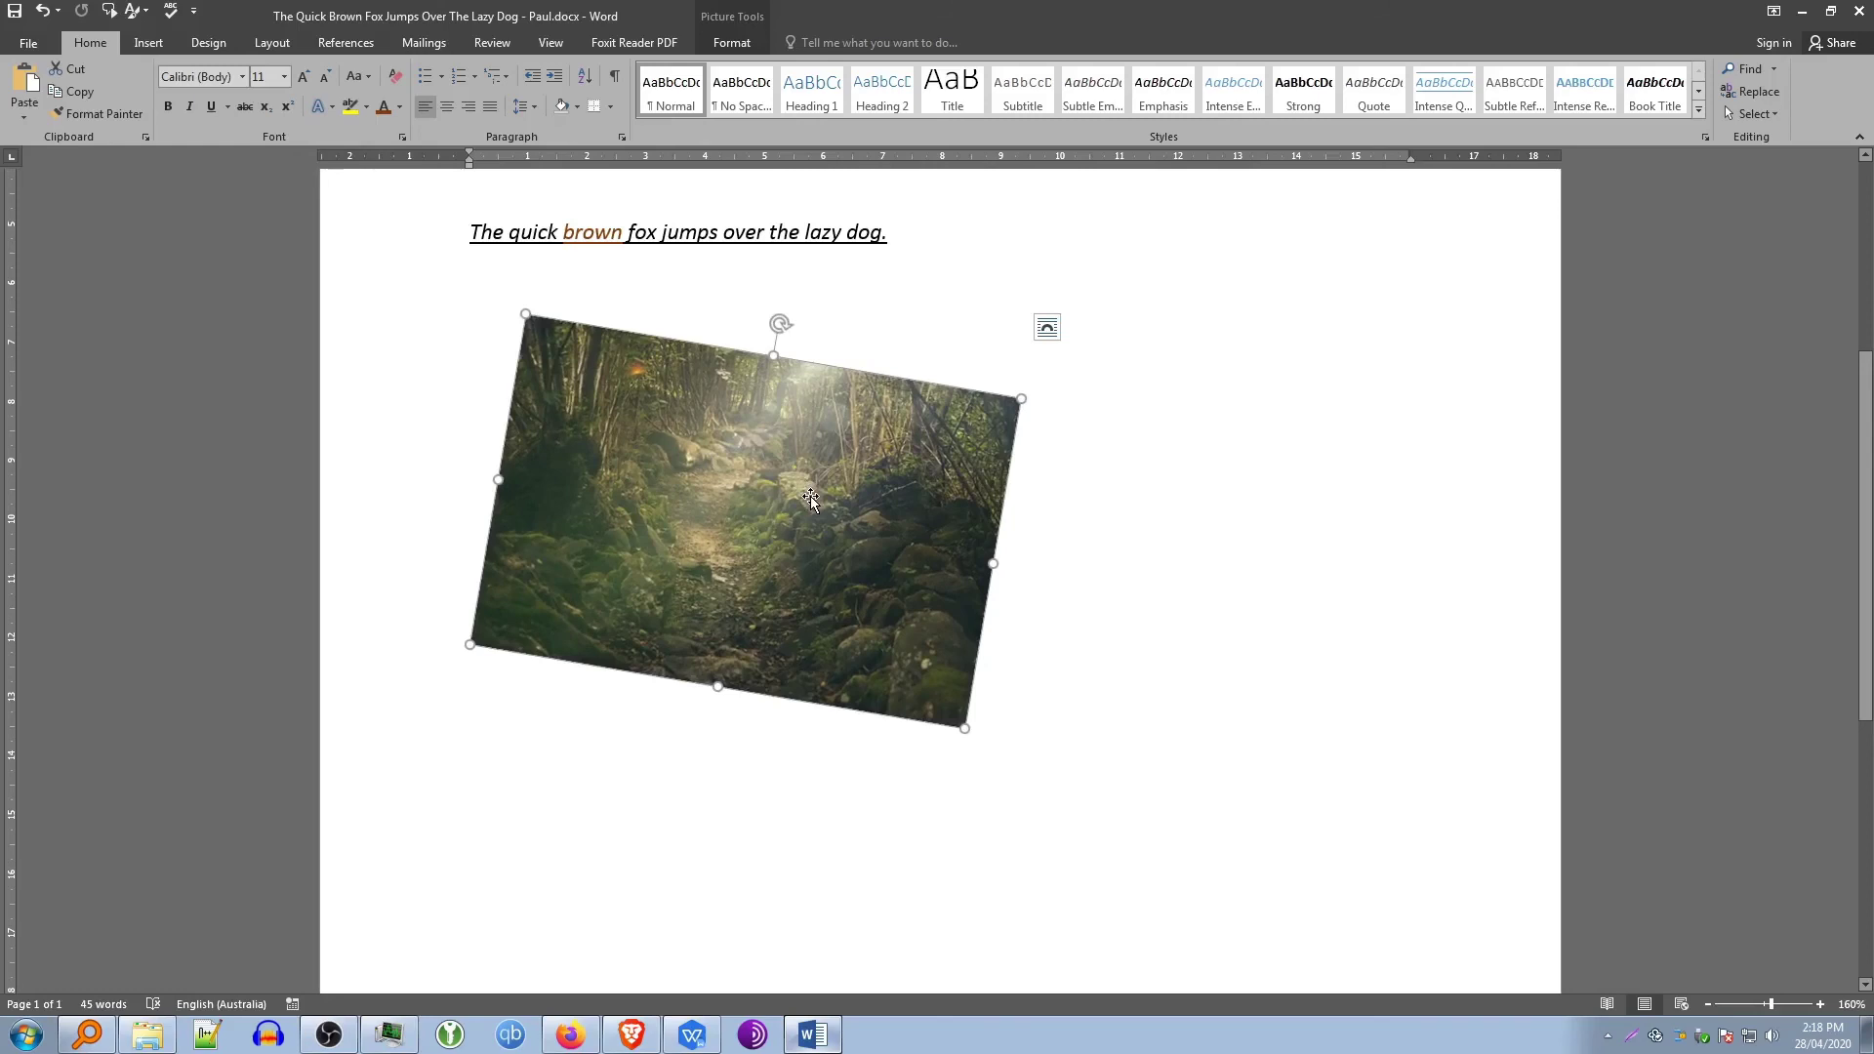
click(1046, 328)
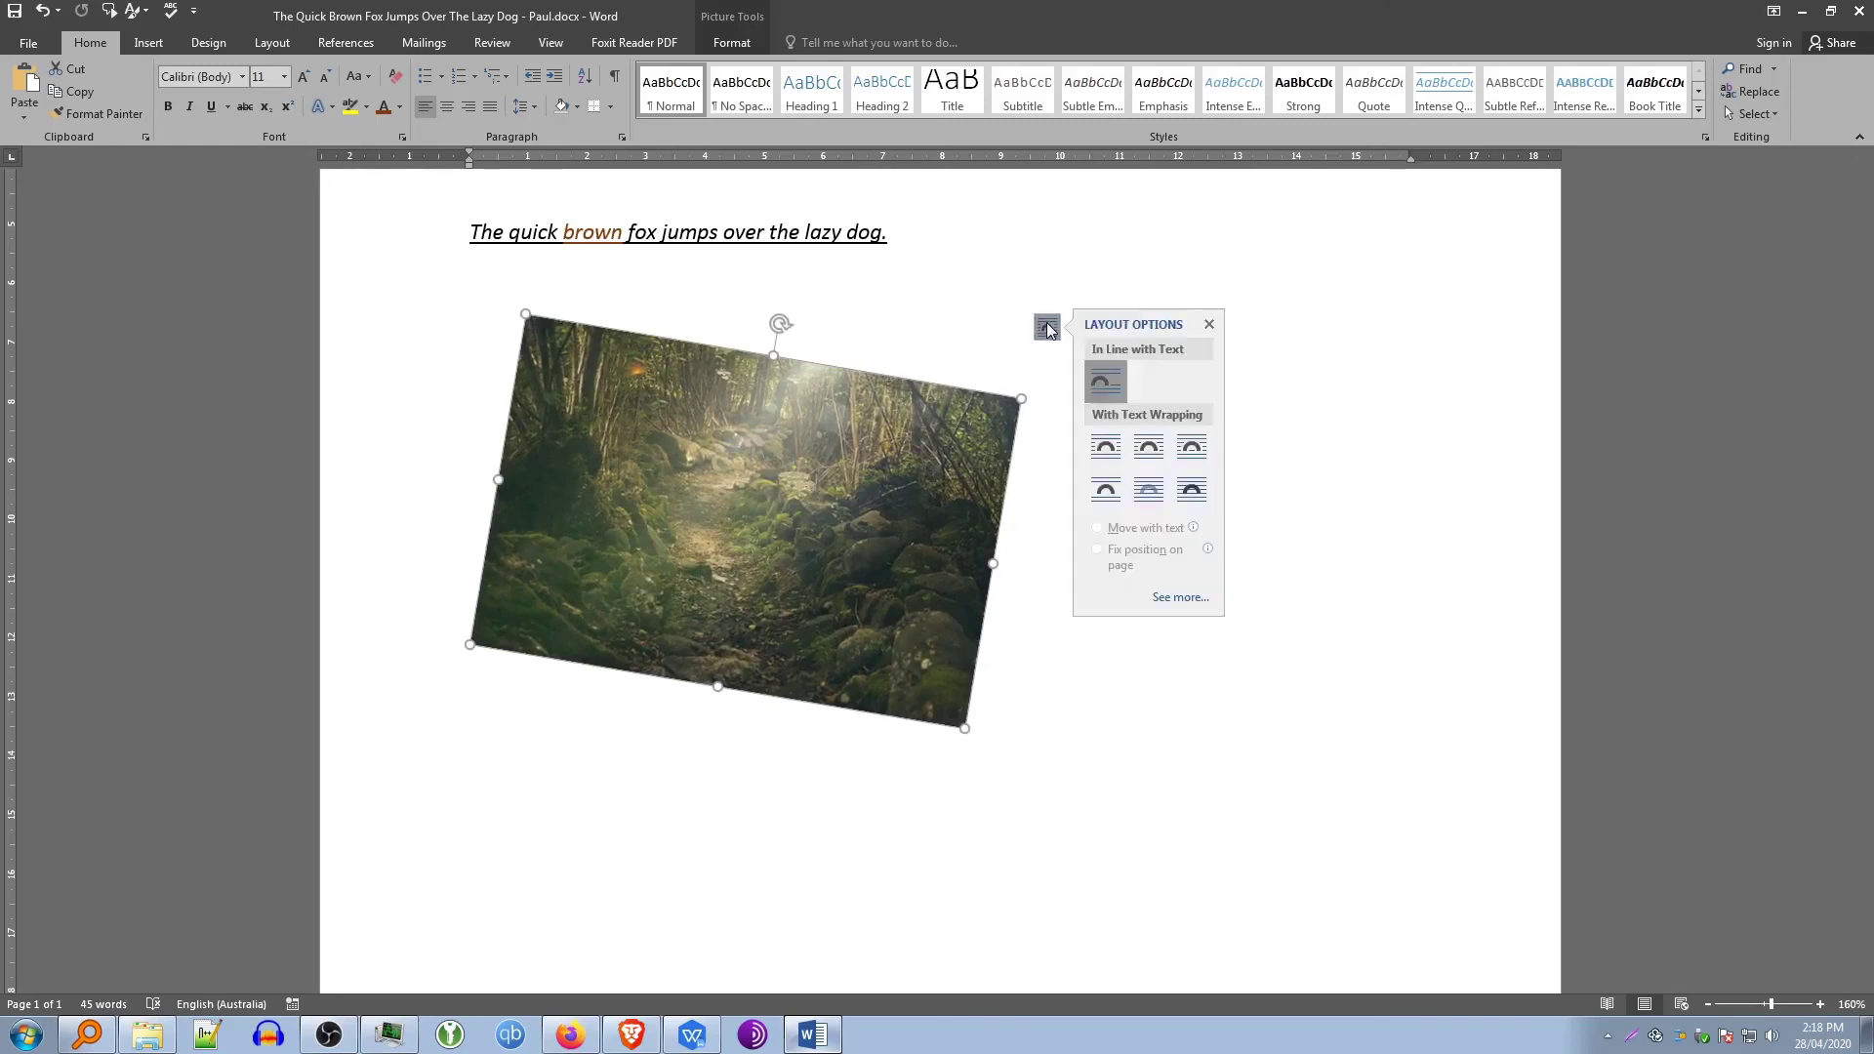
click(1118, 393)
drag(850, 728, 809, 303)
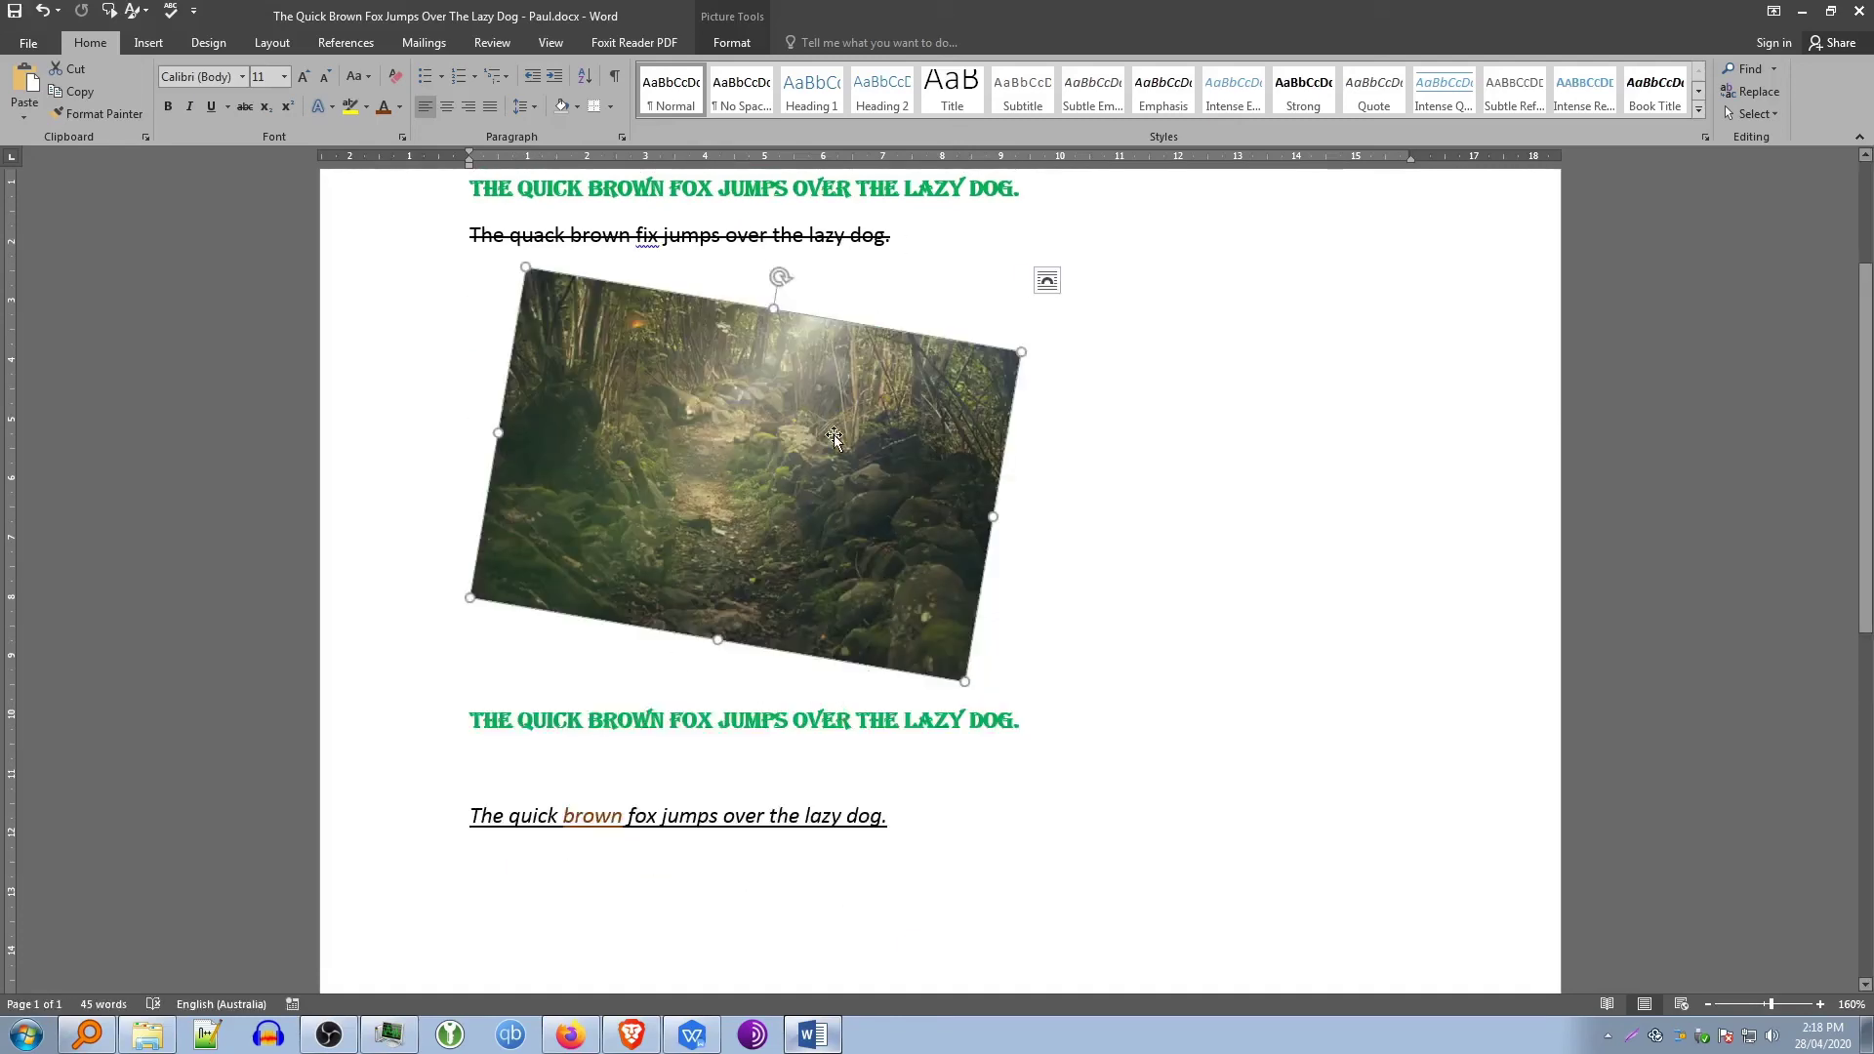
Set the picture's text wrapping to Square and move it to the right of the sentences
click(1053, 290)
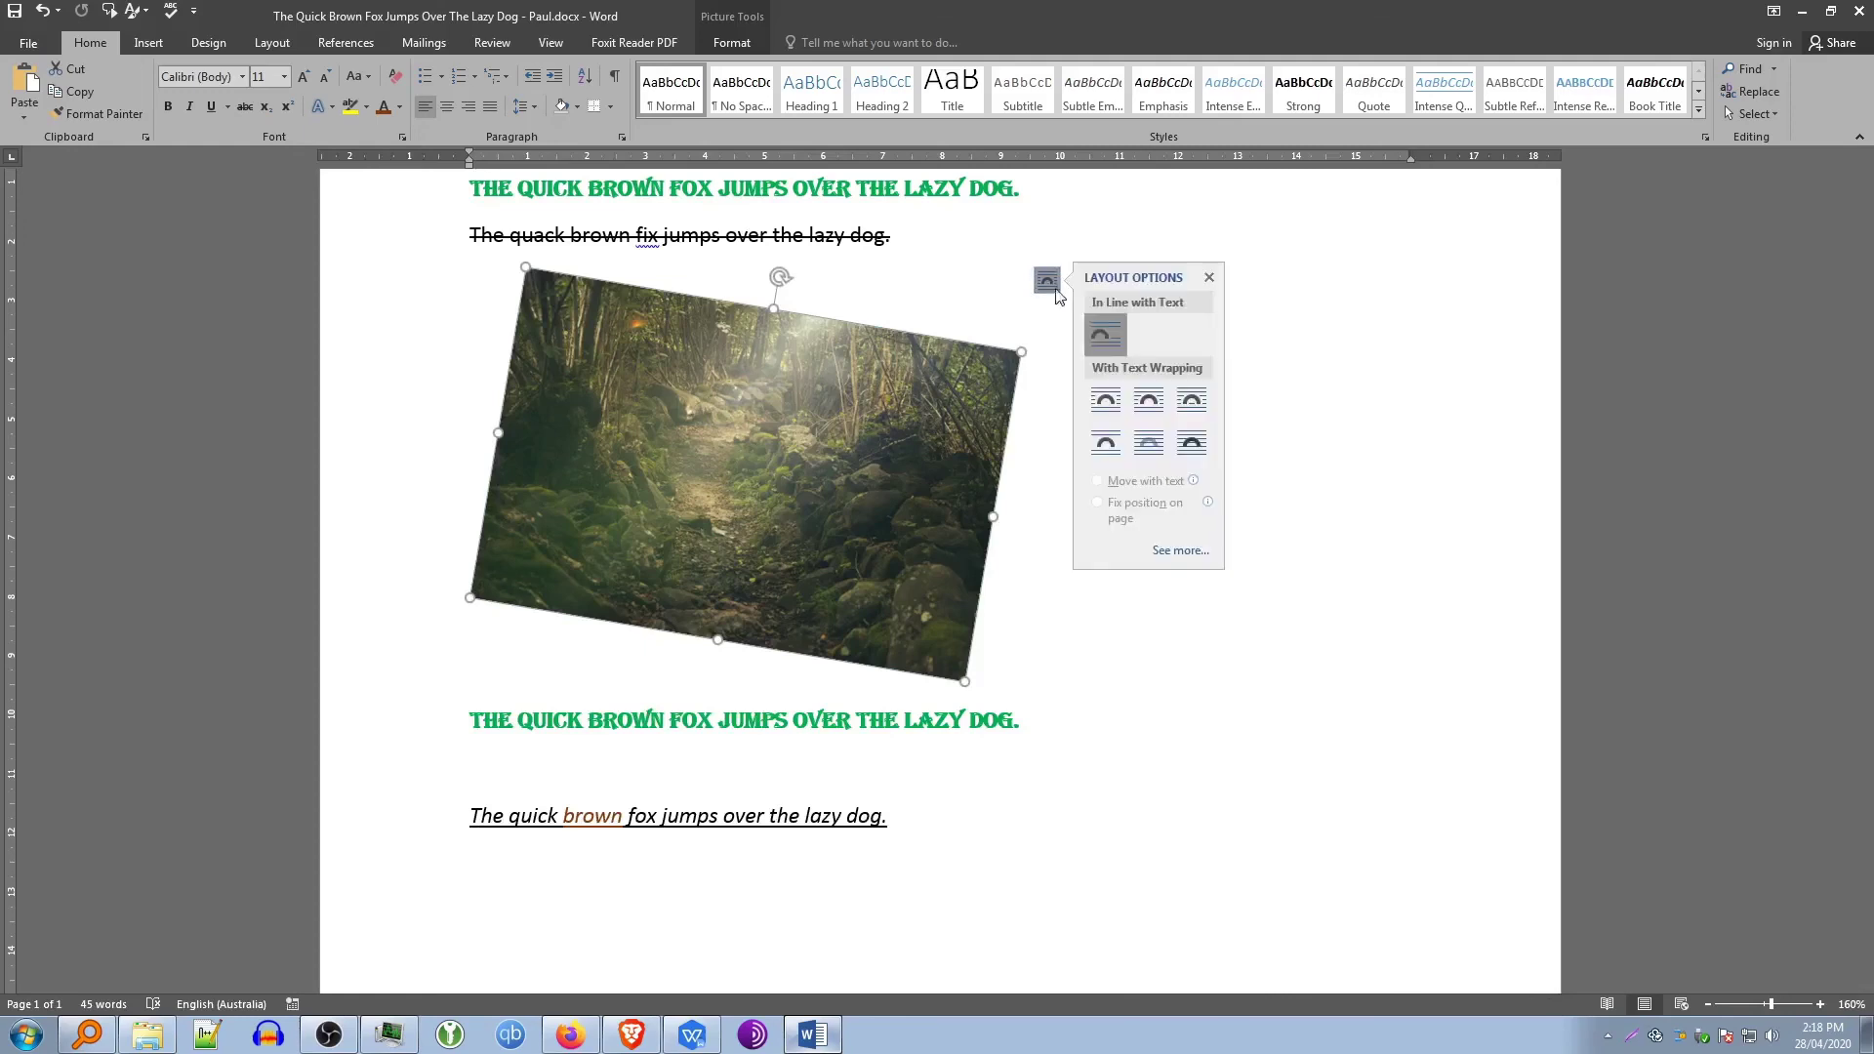
click(1106, 404)
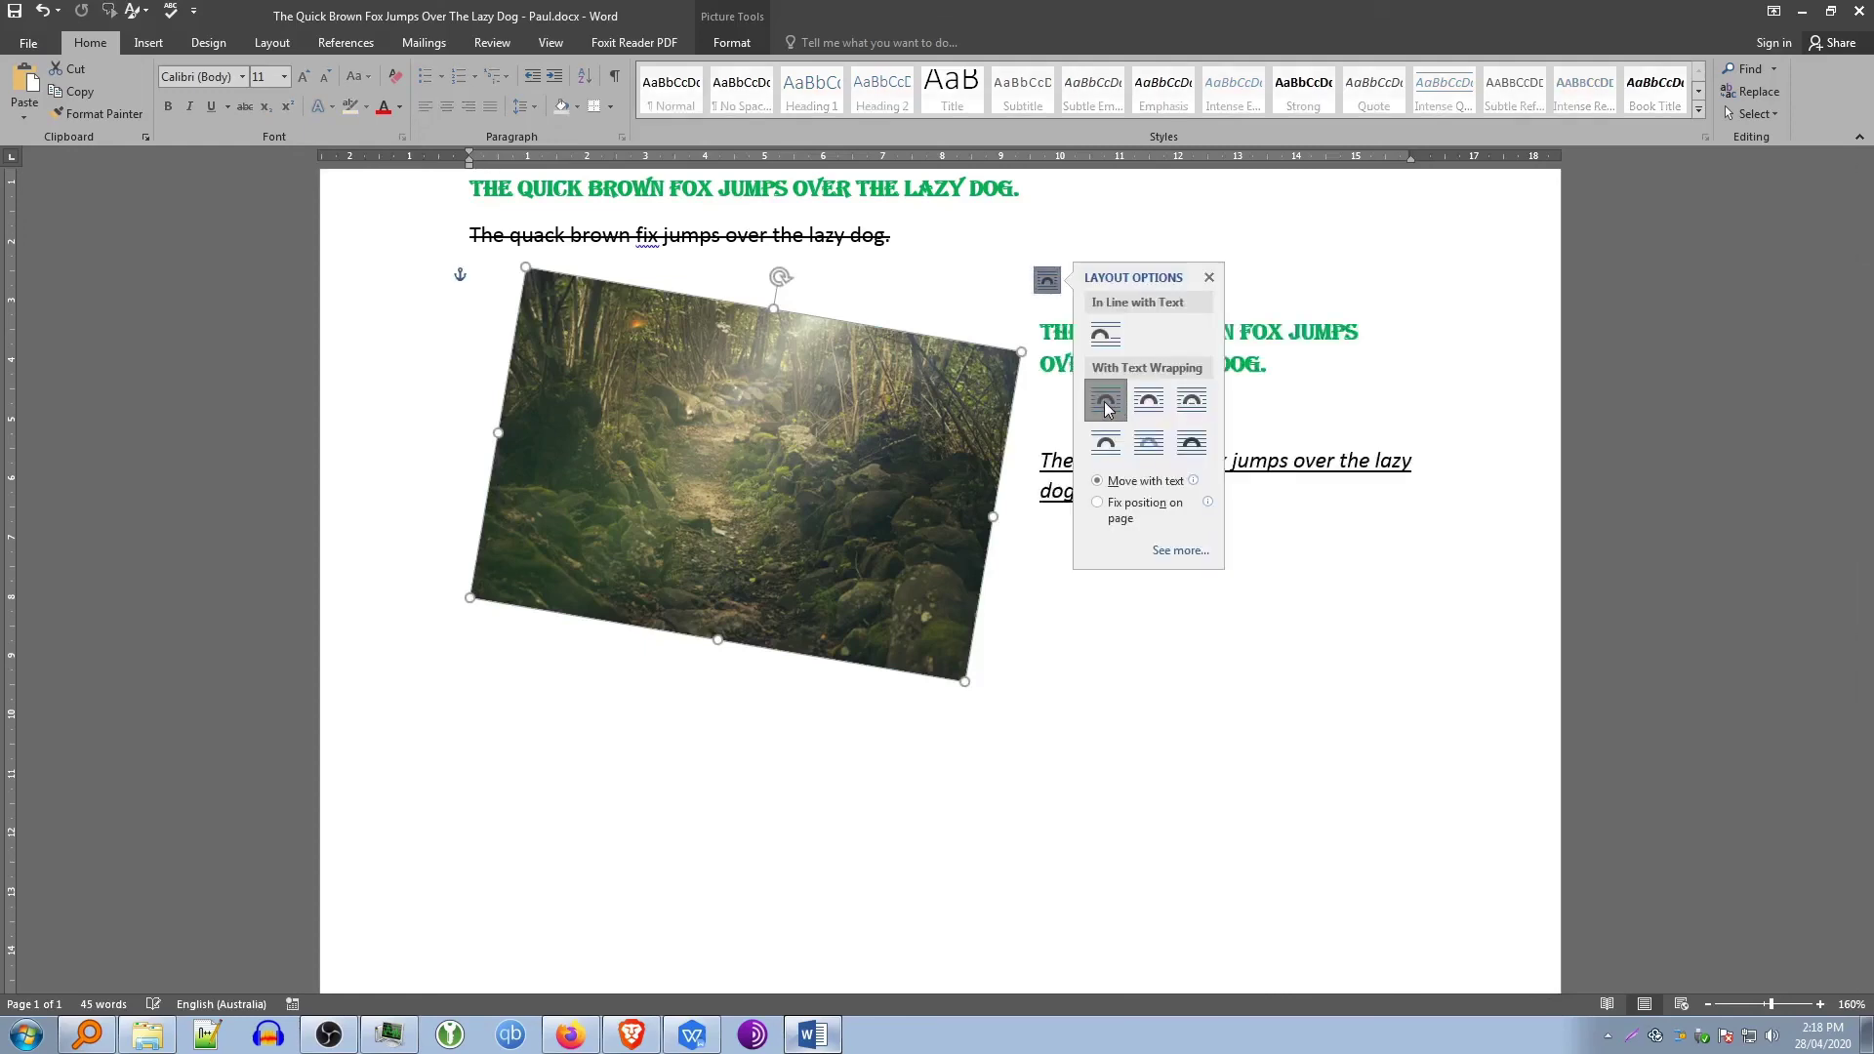
drag(766, 487, 1112, 429)
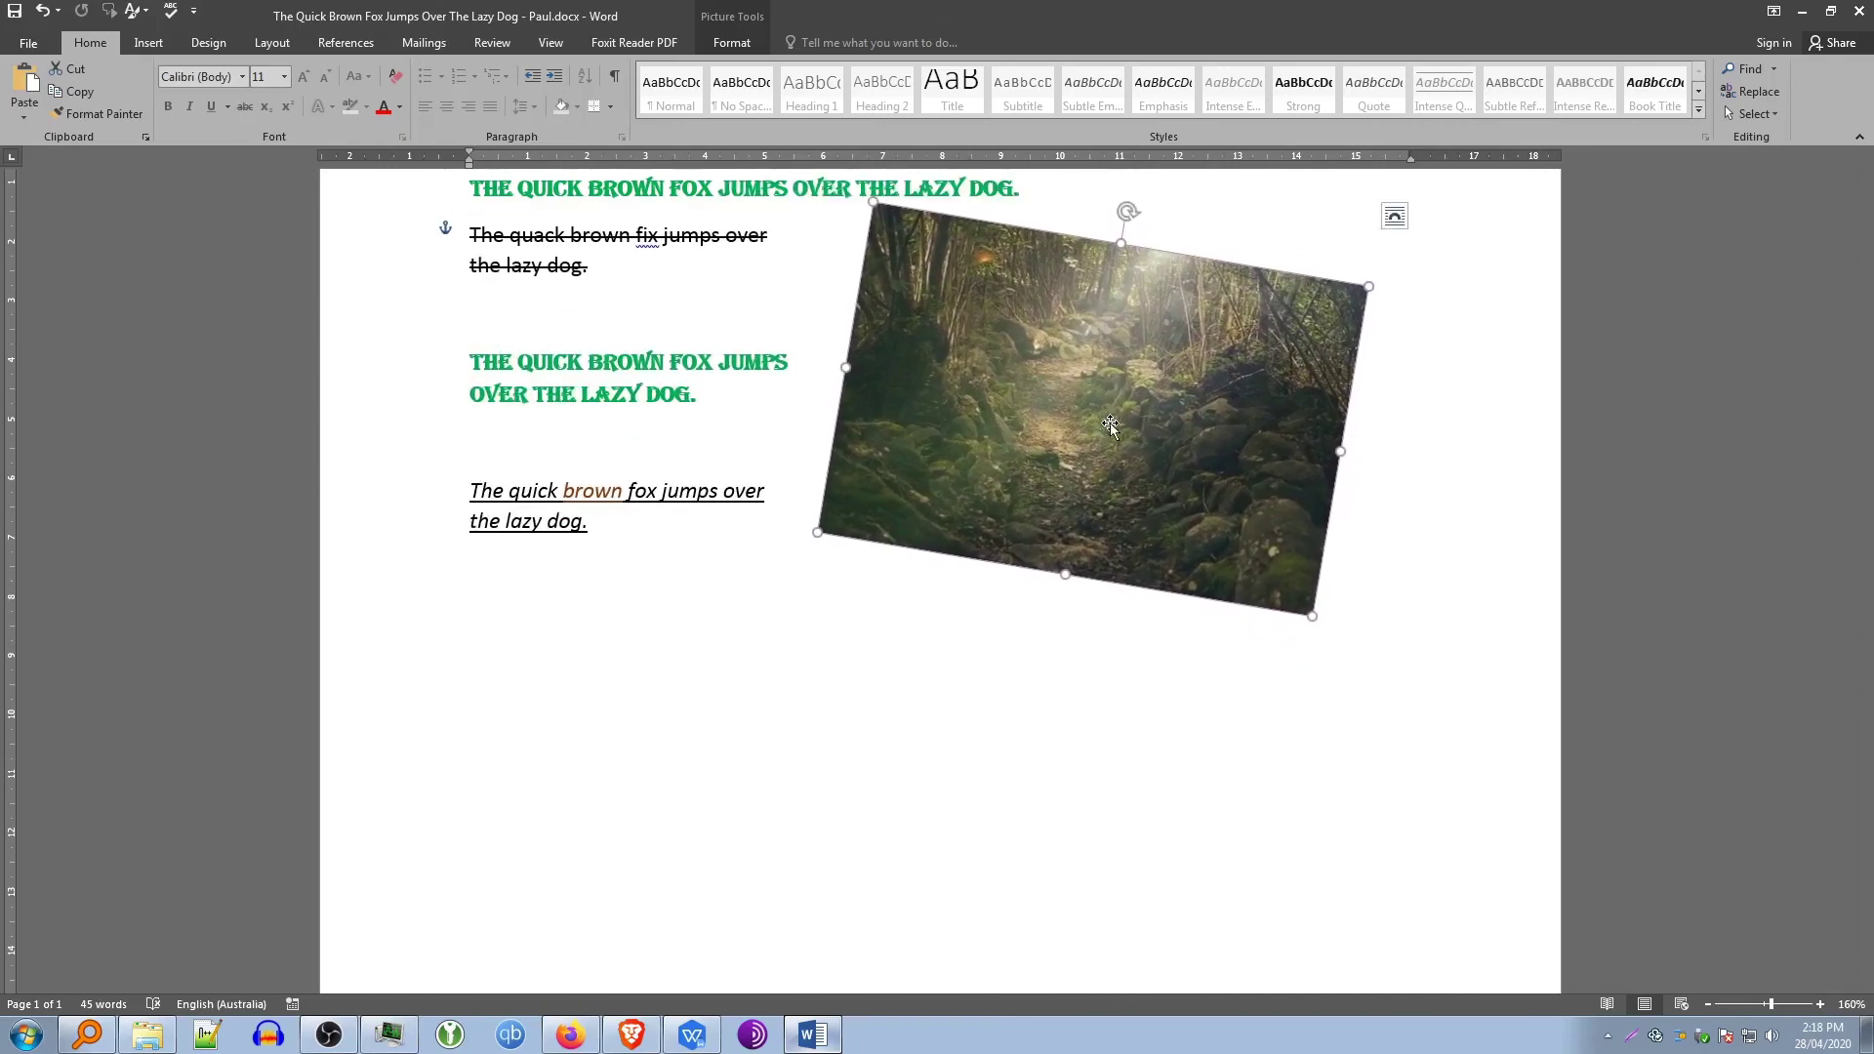
Change the picture's wrapping to Tight and to Through, and move it left into the middle of the sentences
click(1396, 218)
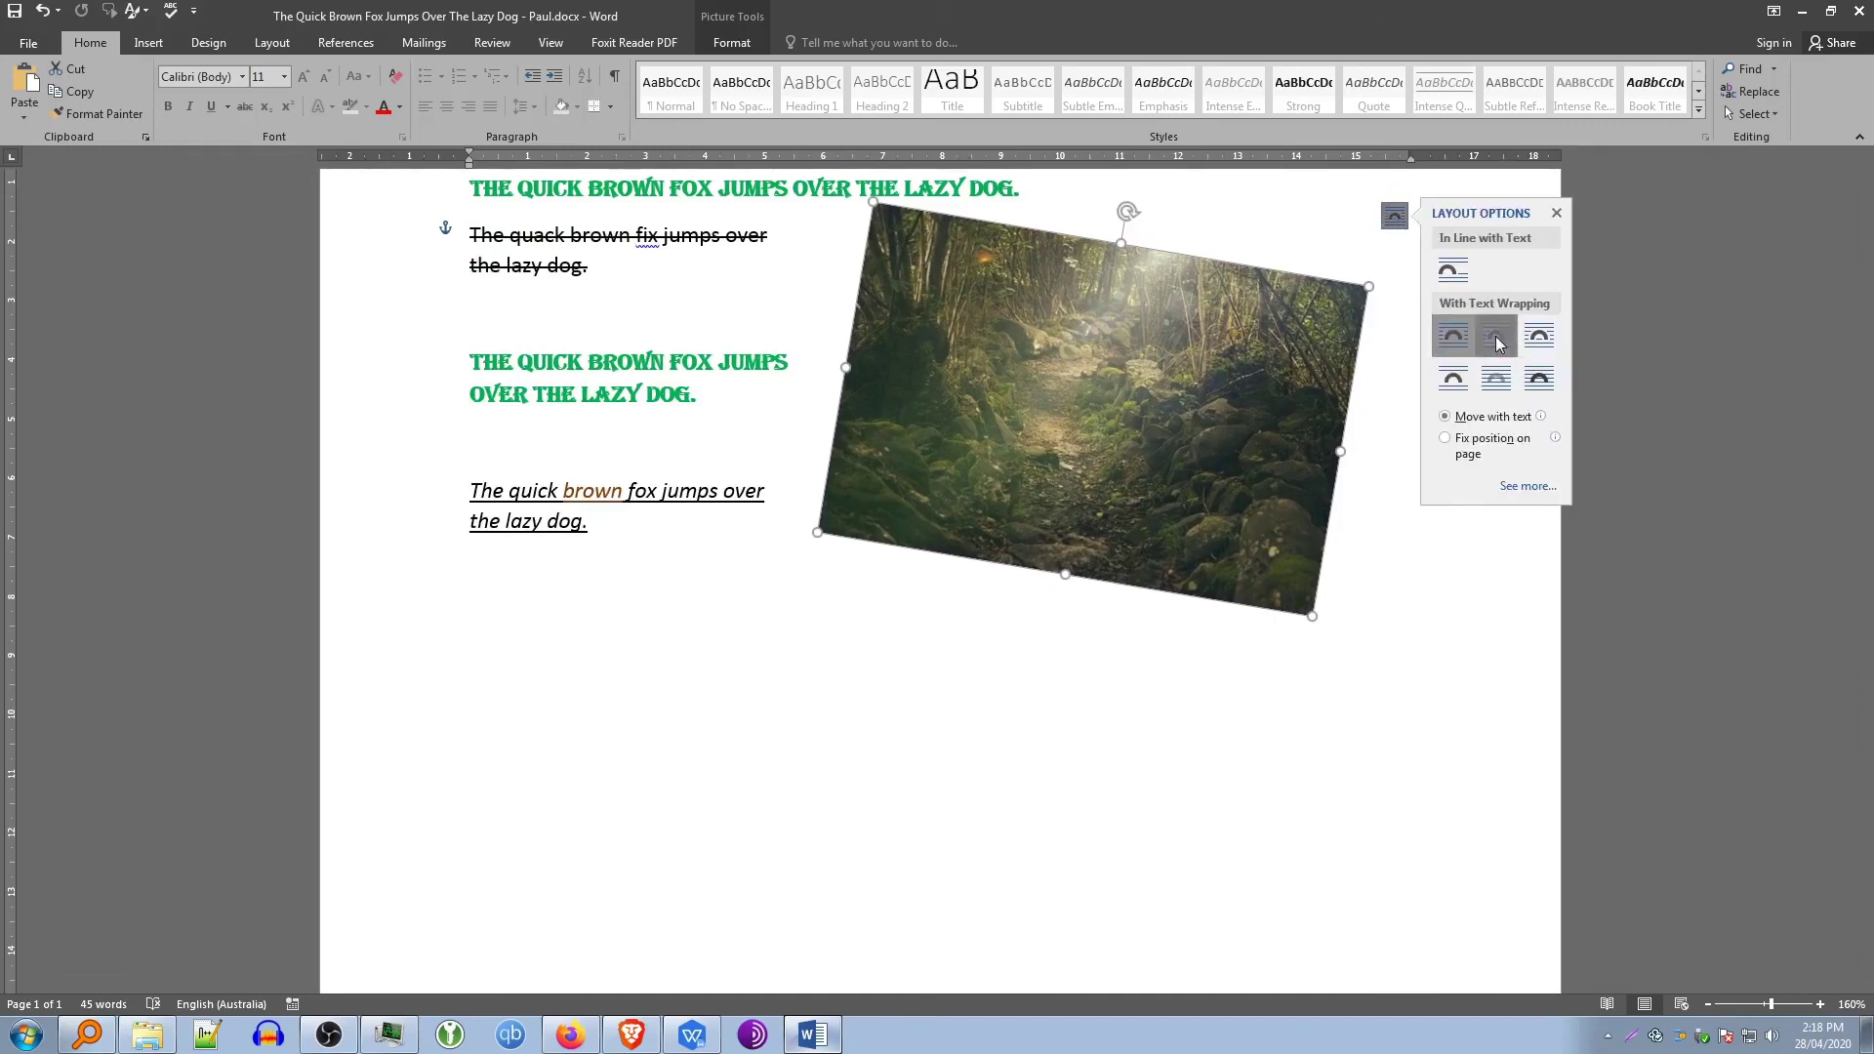
click(1496, 336)
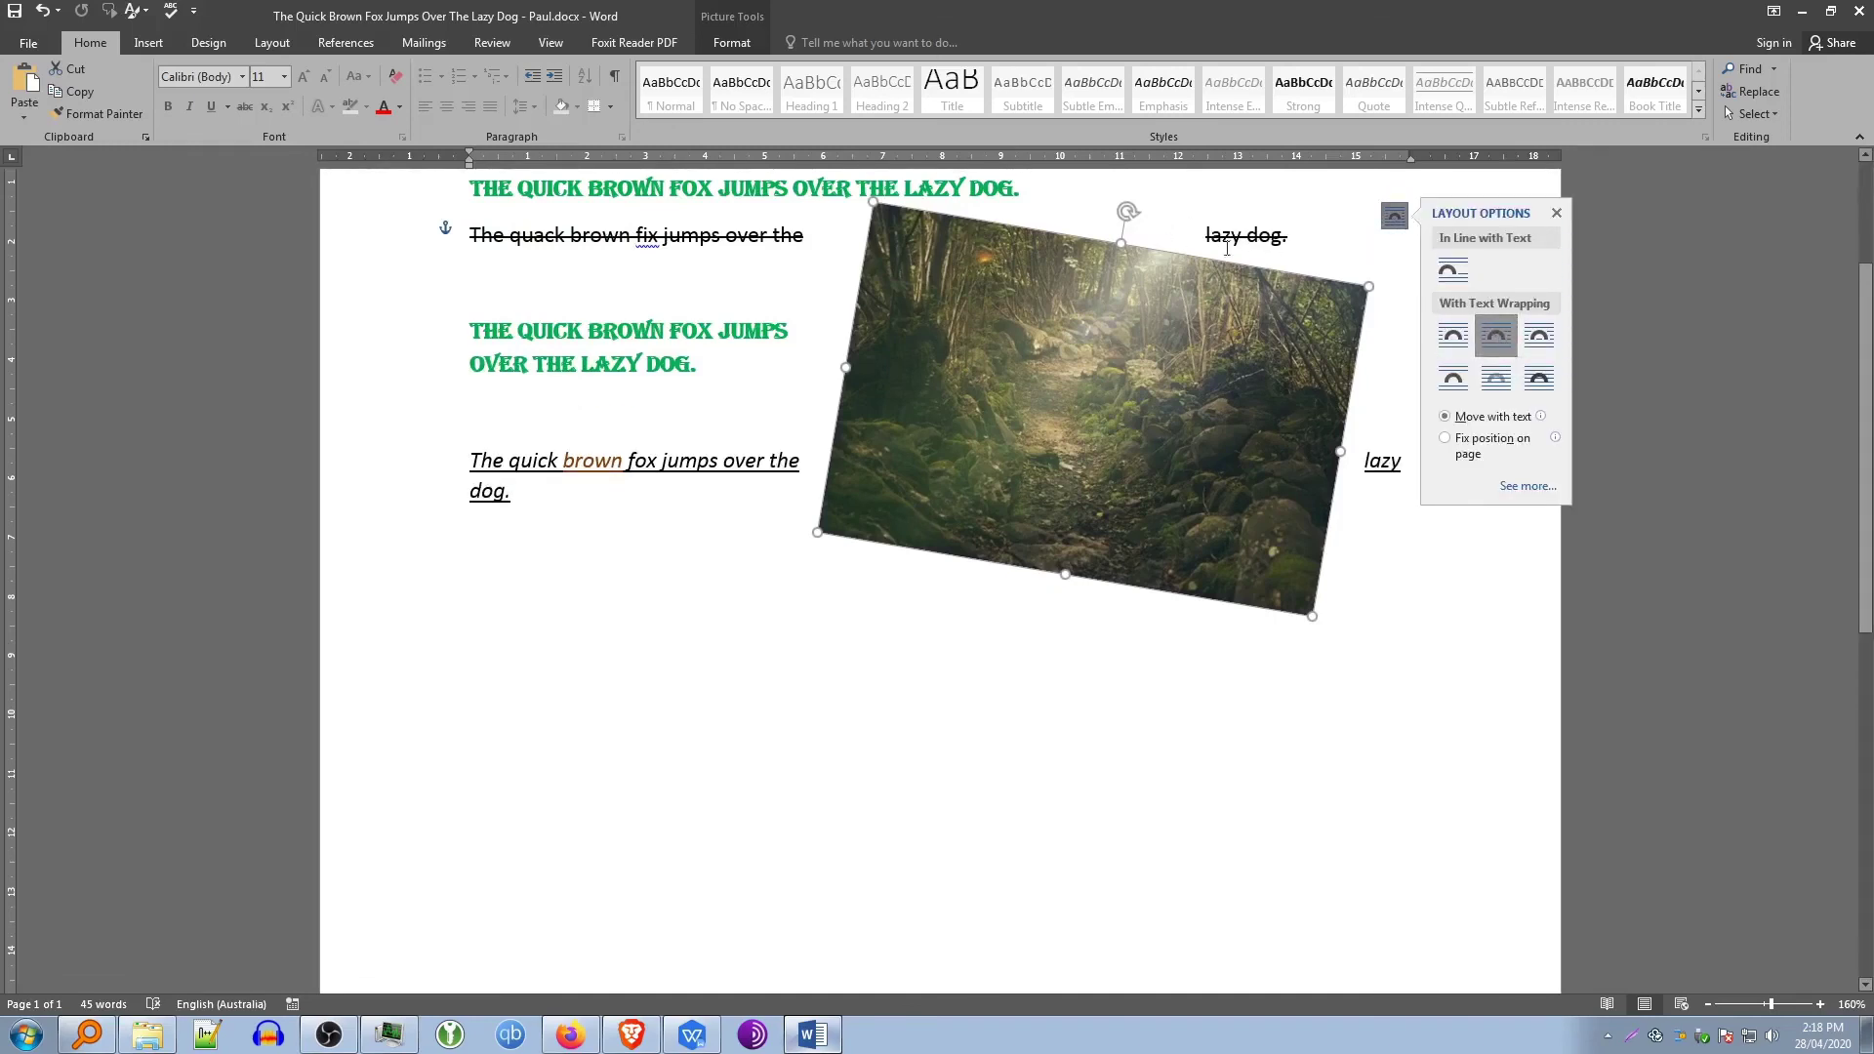
click(1538, 336)
drag(1184, 381, 1043, 374)
scroll(1044, 374, up, 2)
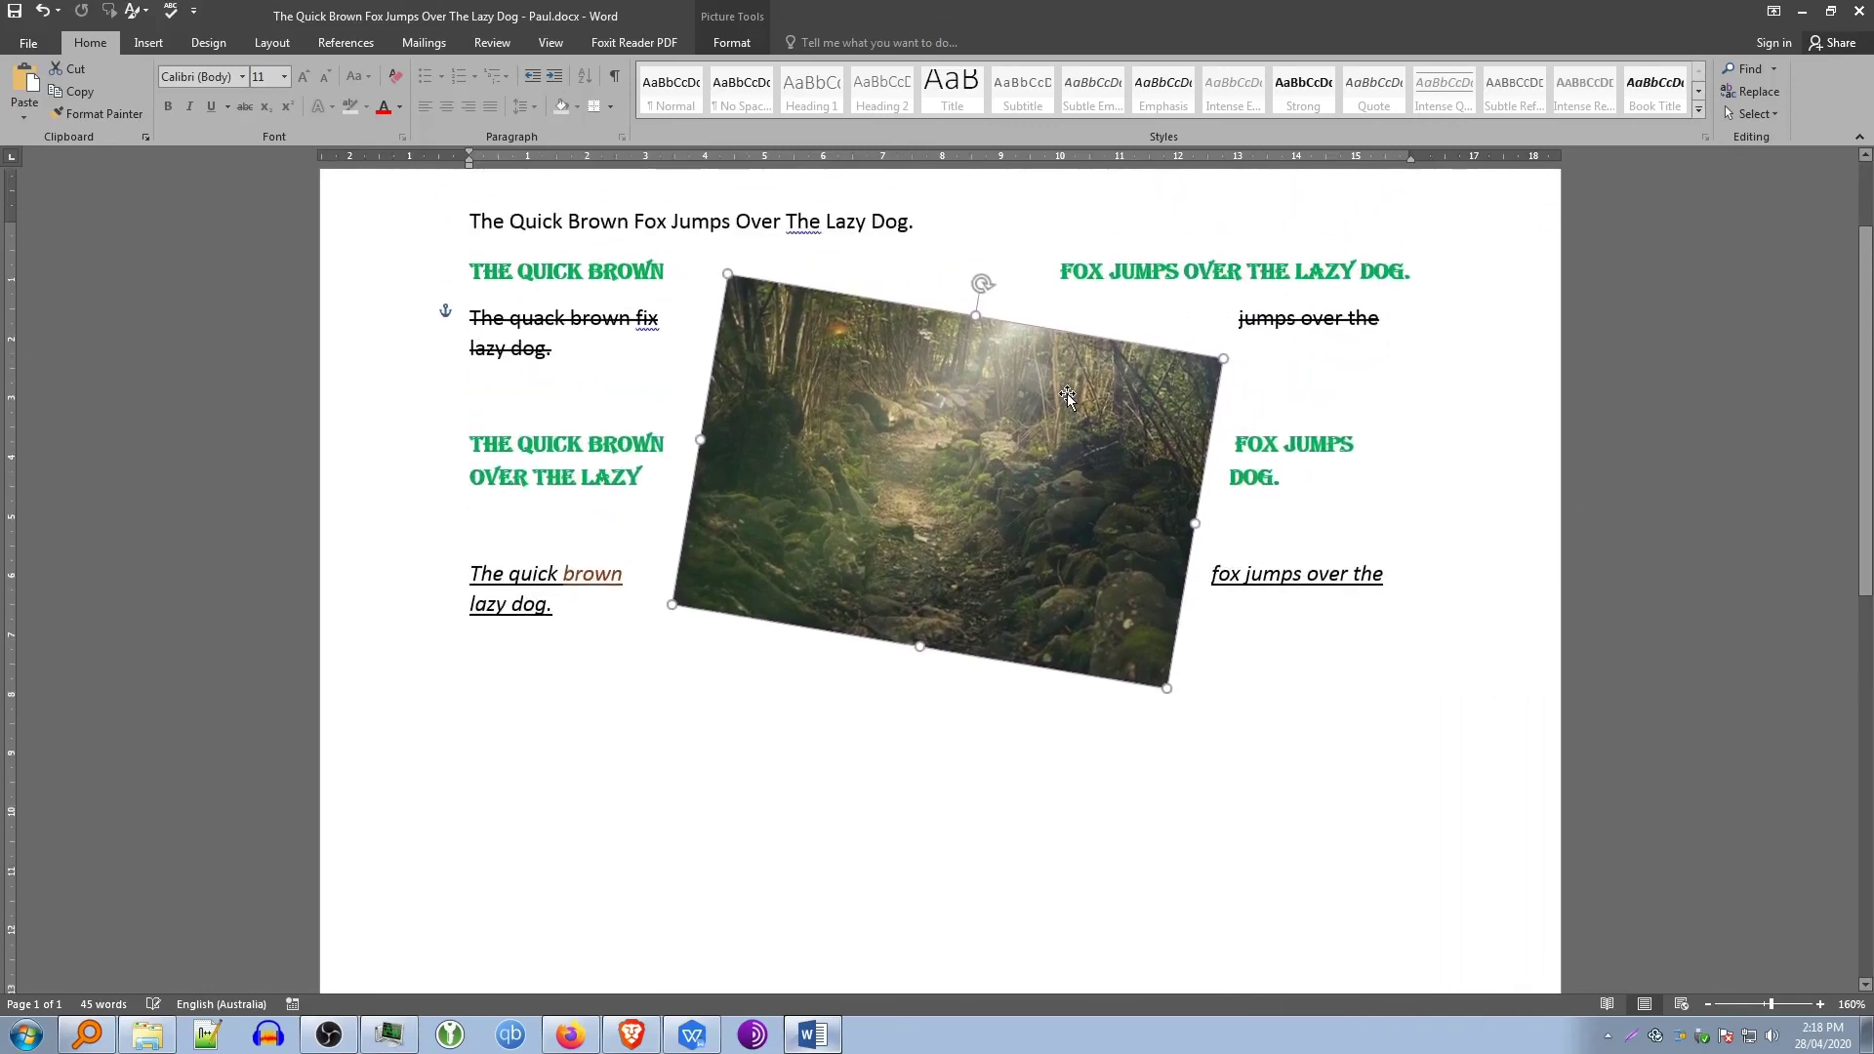
Set the picture's wrapping to Top and Bottom and place it just below the struck-through sentence
click(1250, 305)
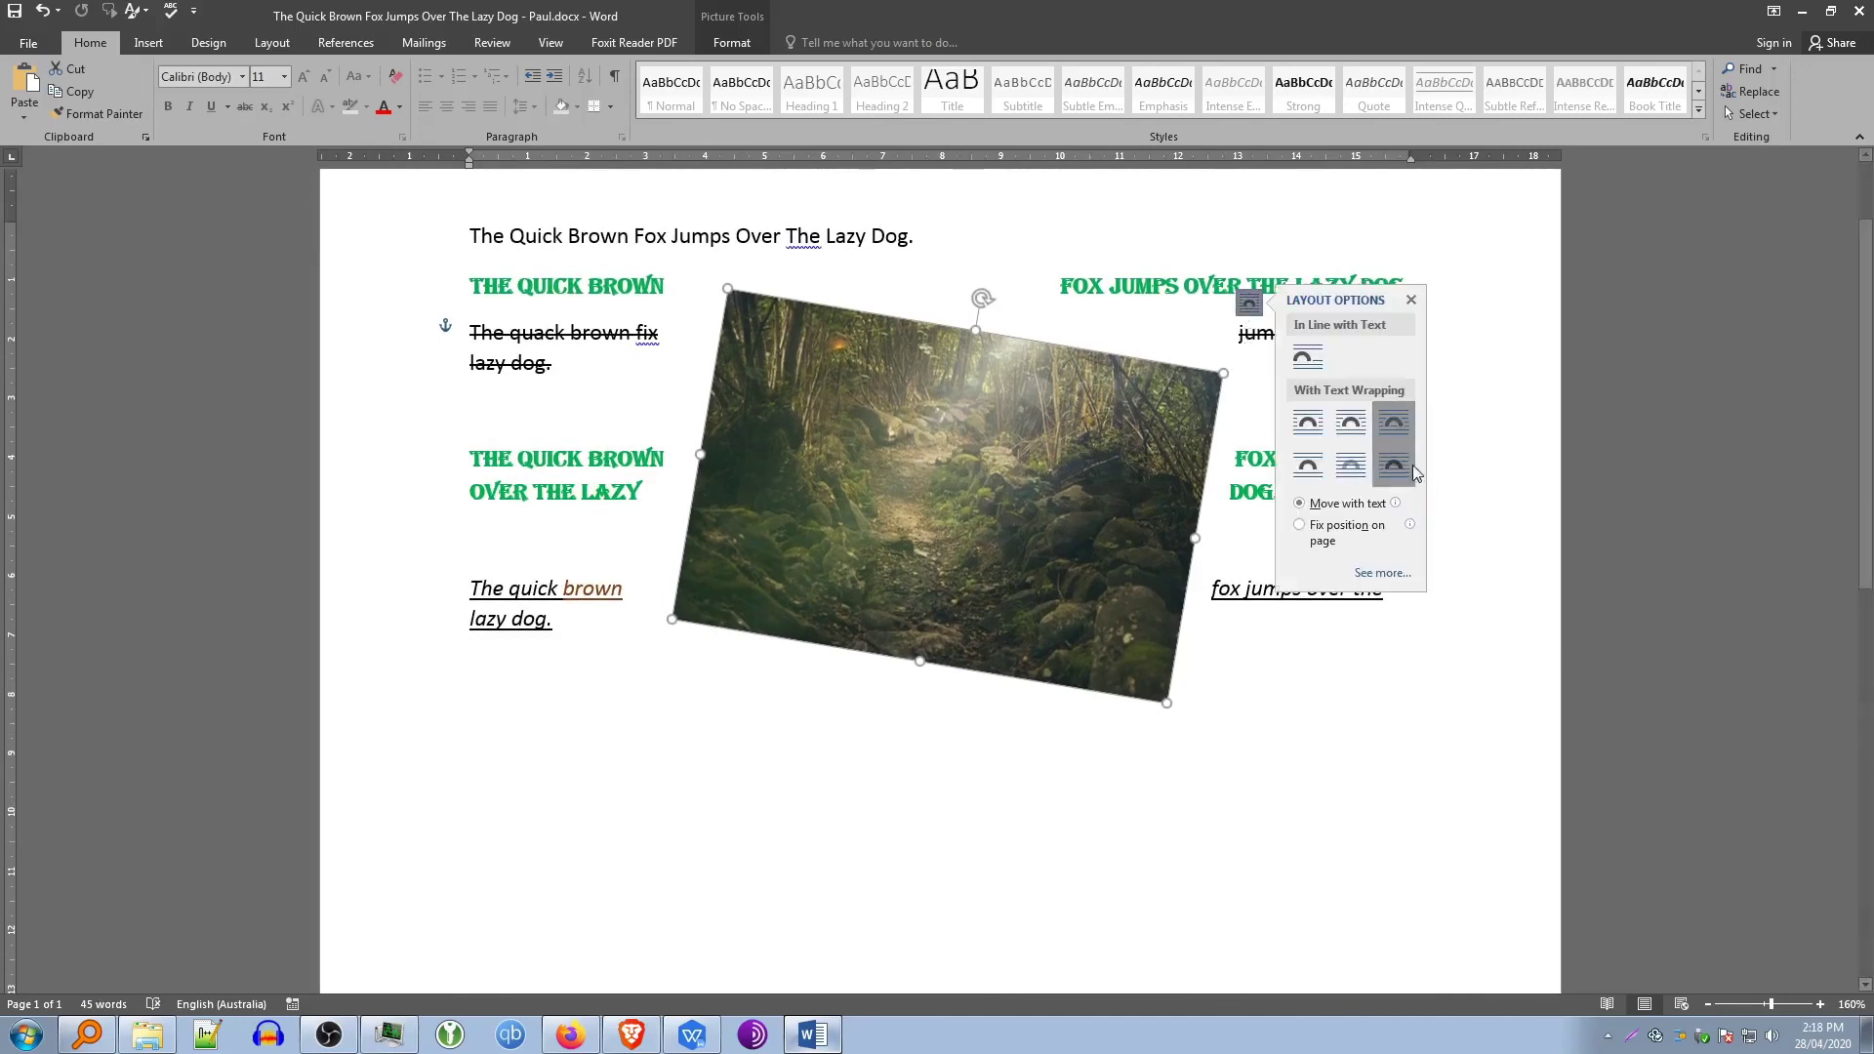
click(1312, 478)
drag(933, 507, 1035, 569)
Set the picture's text wrapping to Behind Text and move it up and left so it lies beneath the green, struck-through and italic sentences
click(1224, 404)
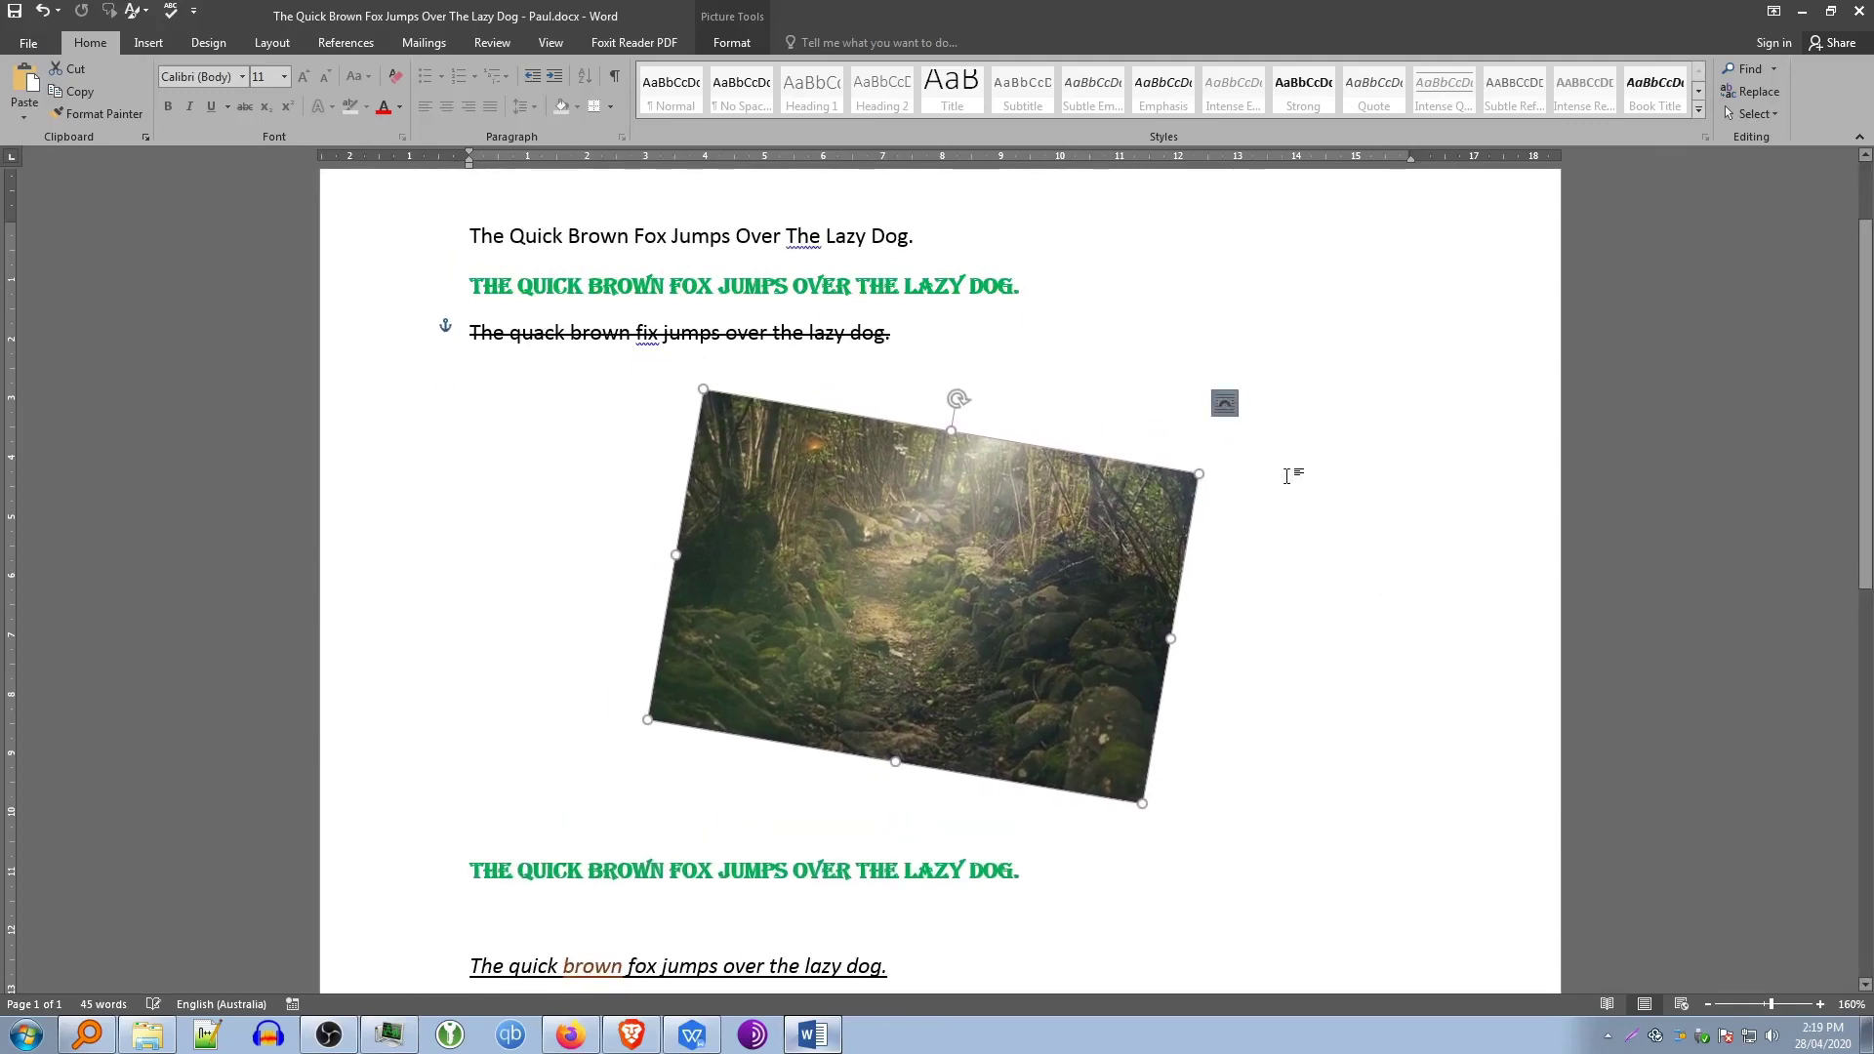
click(1334, 580)
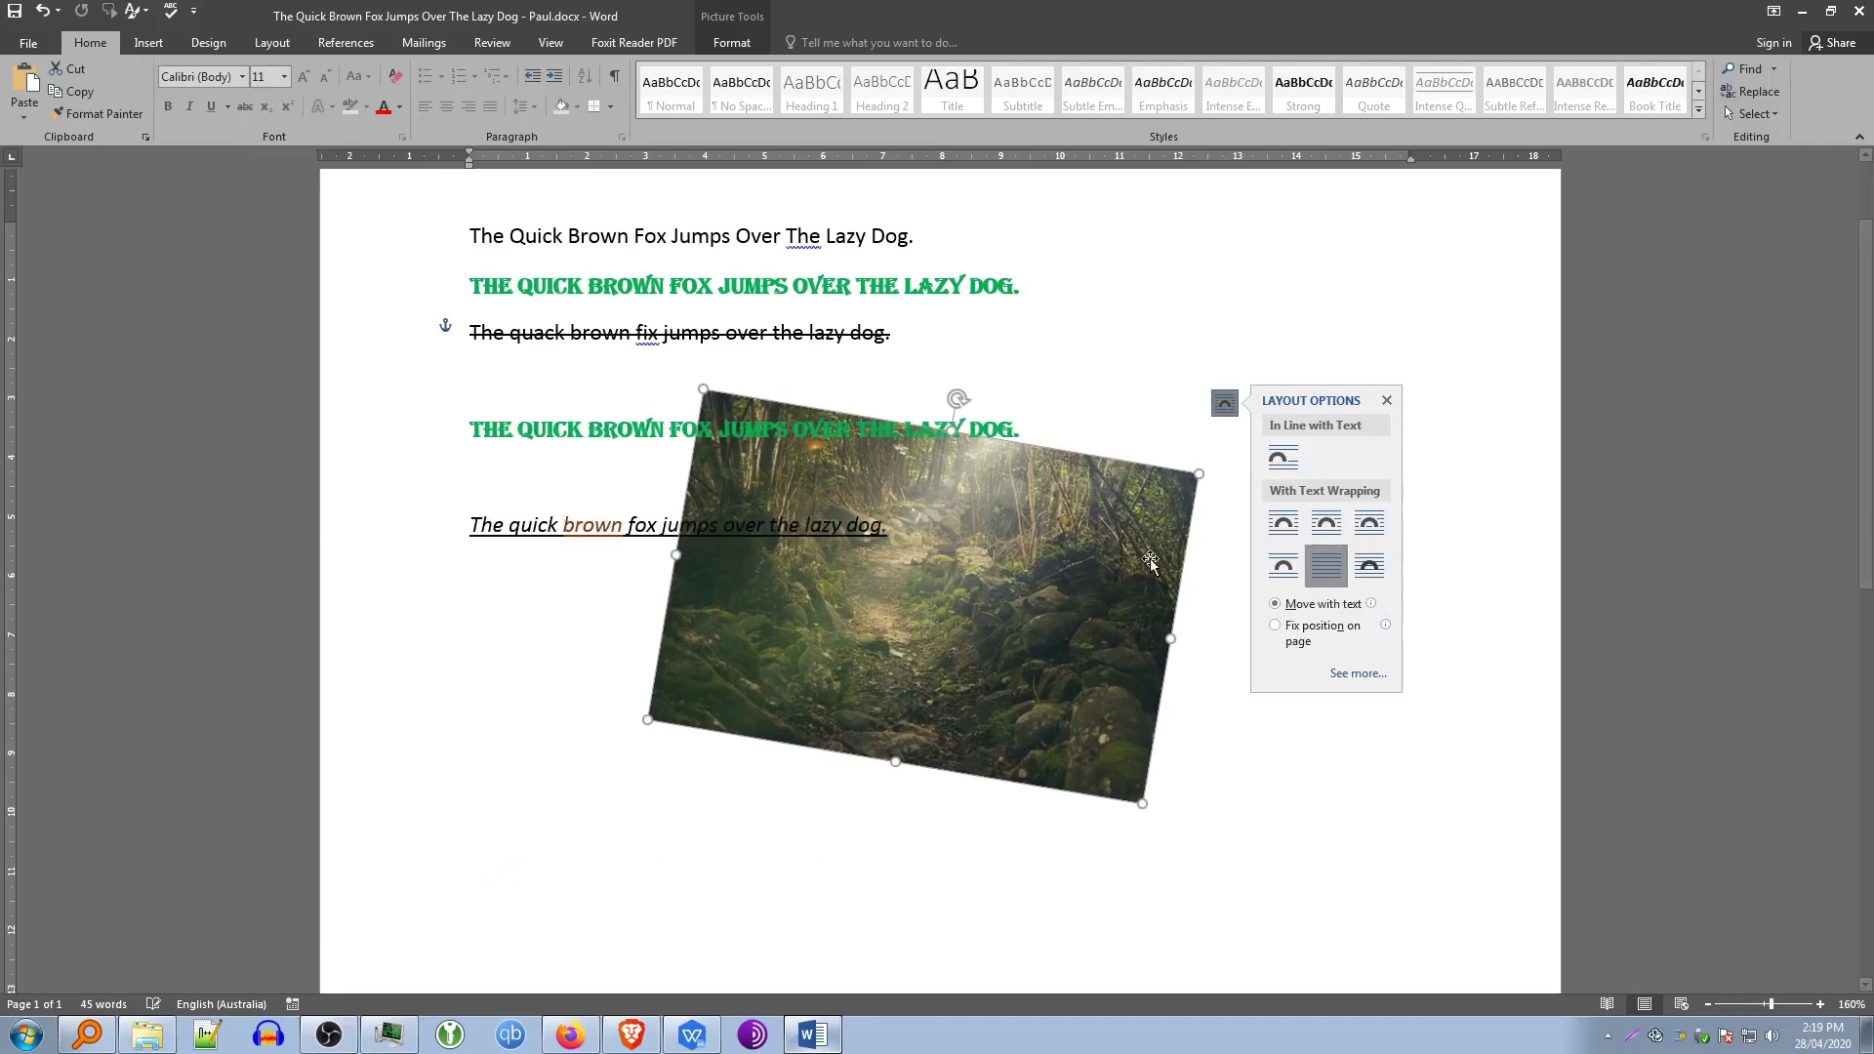
drag(994, 606, 793, 479)
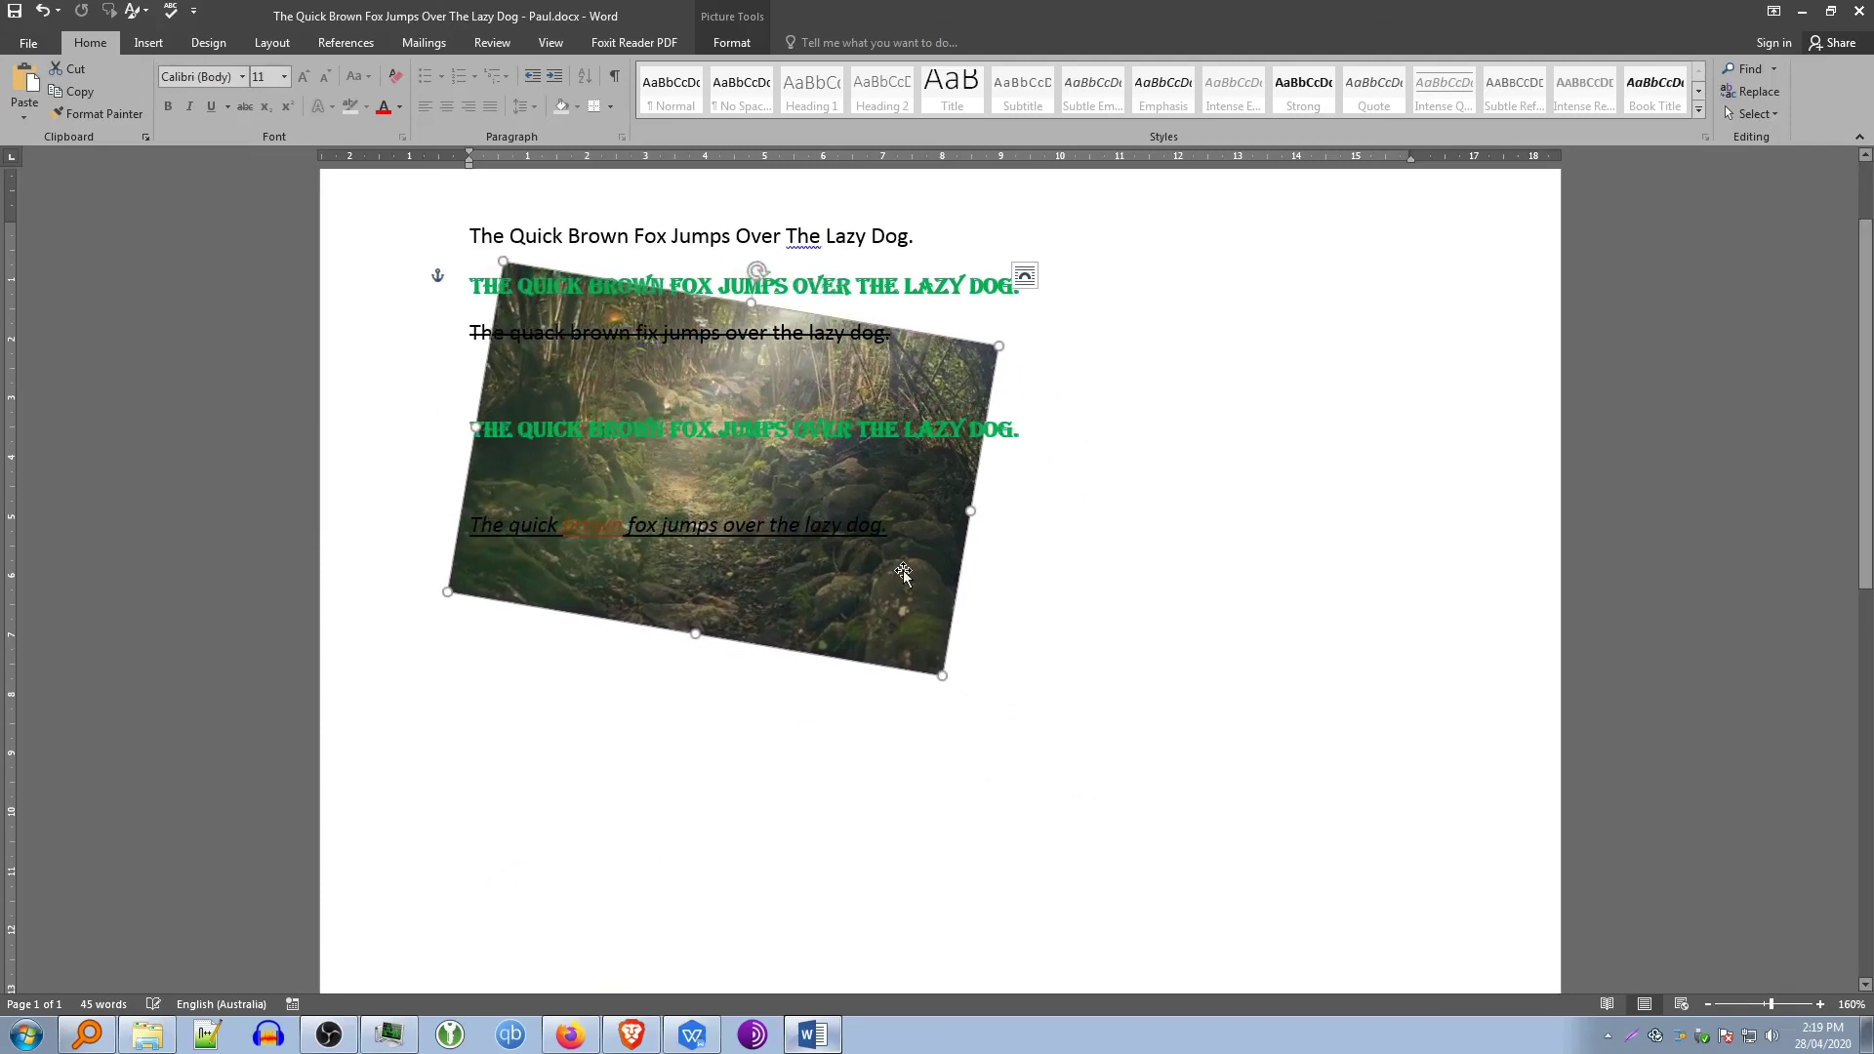
Set the picture's wrapping to In Front of Text and move it down and right so it overlaps the end of the italic sentence
click(1025, 276)
click(1177, 448)
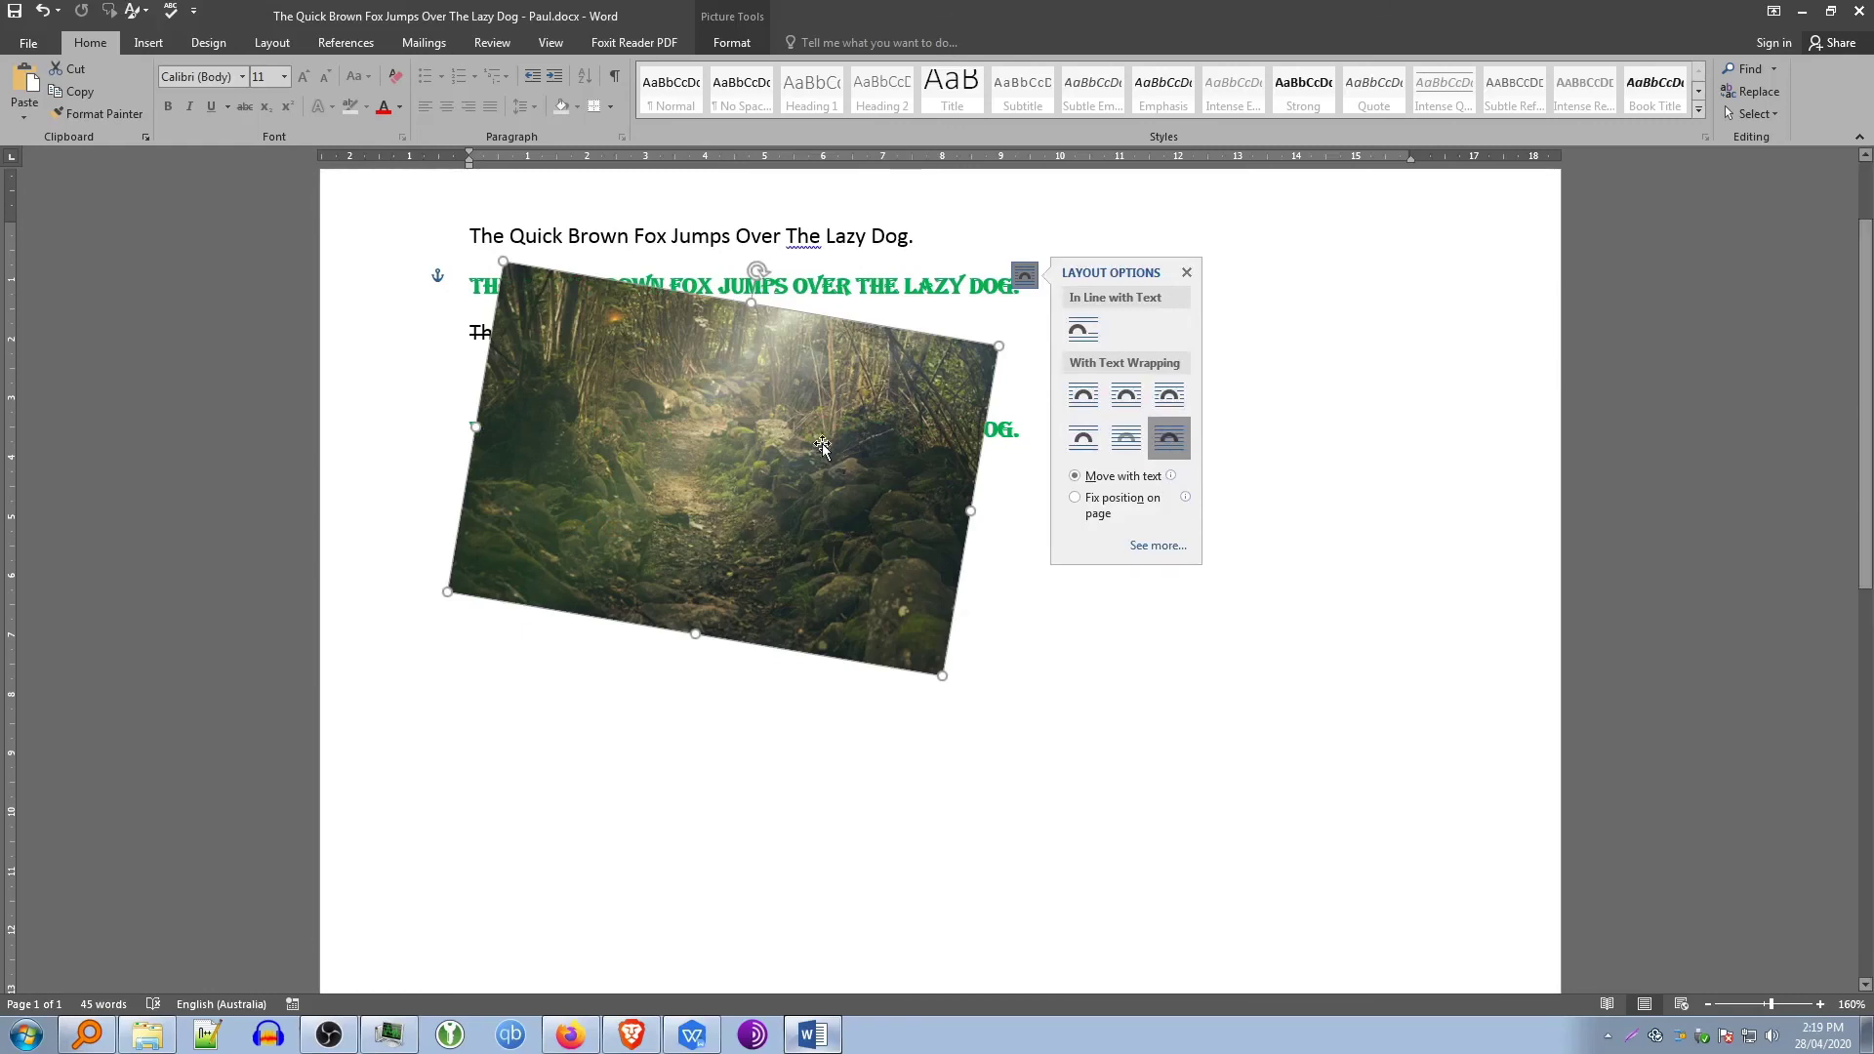
click(1172, 408)
click(1017, 600)
drag(957, 469, 1233, 724)
Set the picture's text wrapping back to Square and place it to the right of the sentences, near the page's right edge
click(1302, 533)
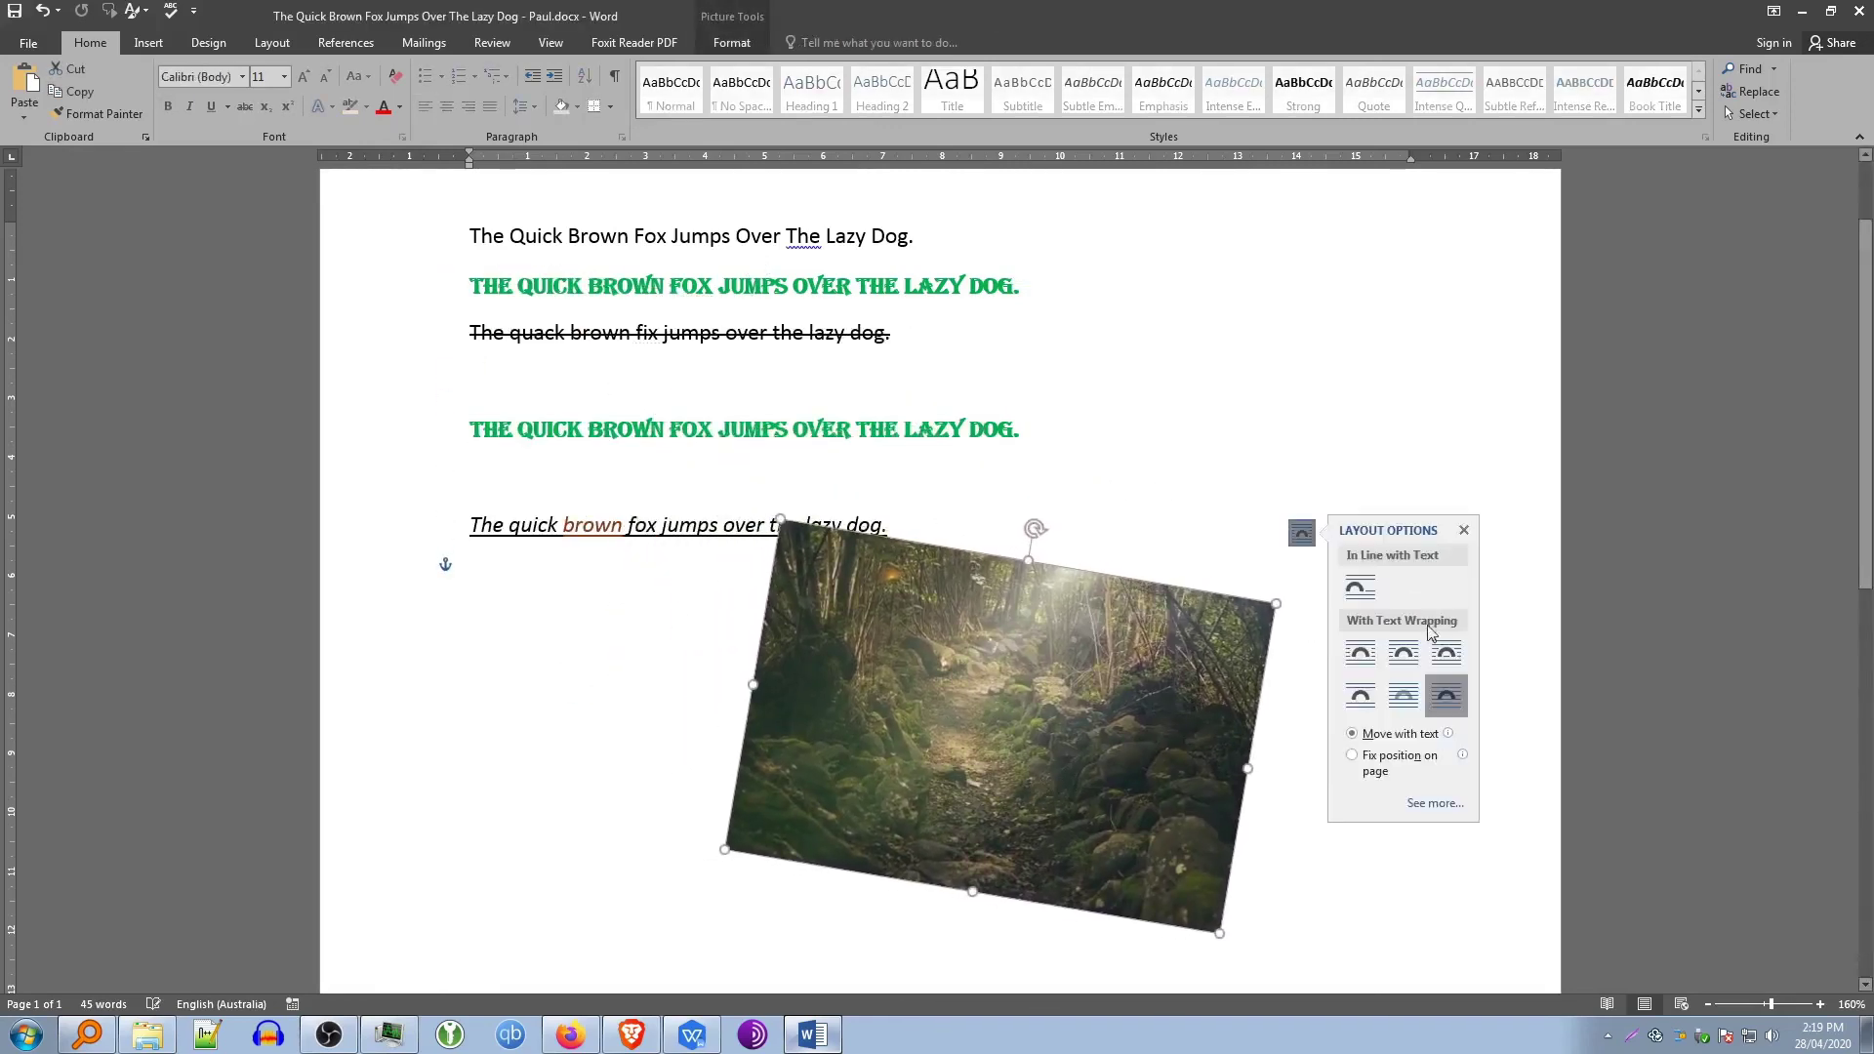
click(1357, 664)
drag(1021, 732, 1198, 470)
scroll(999, 643, down, 1)
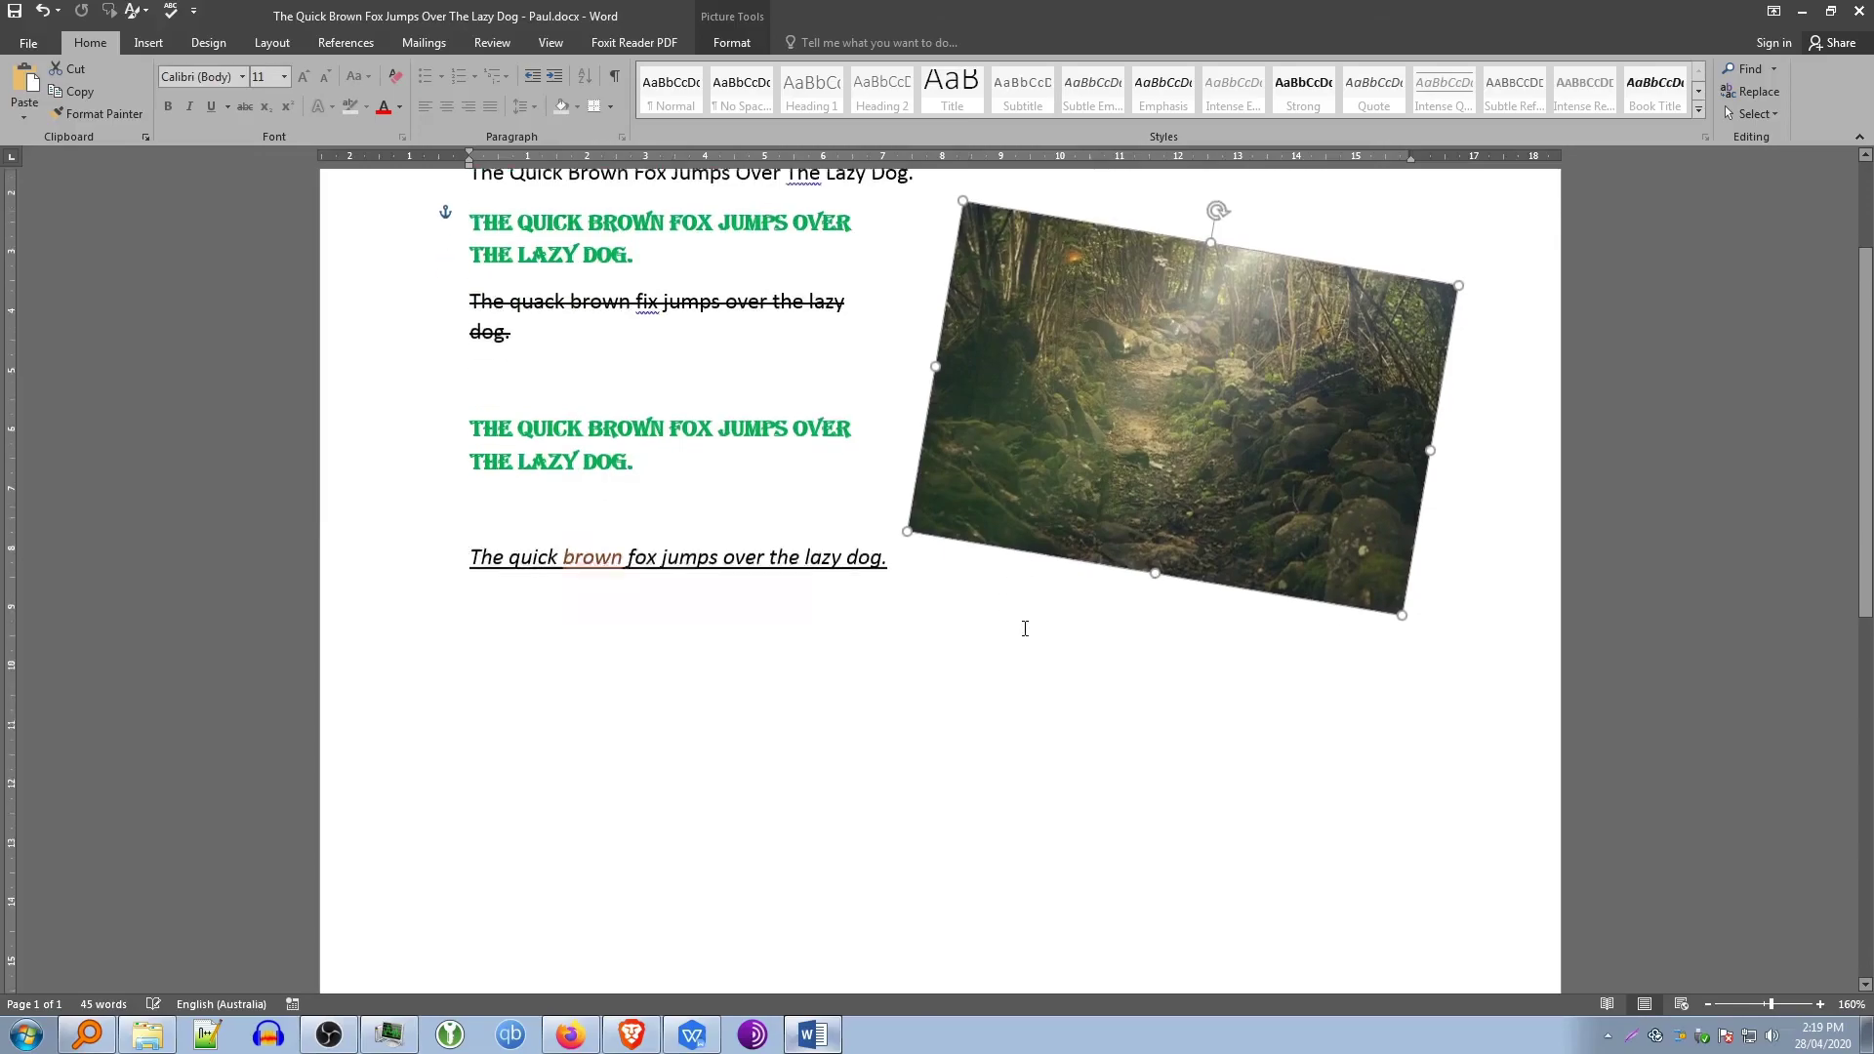
scroll(1025, 627, up, 2)
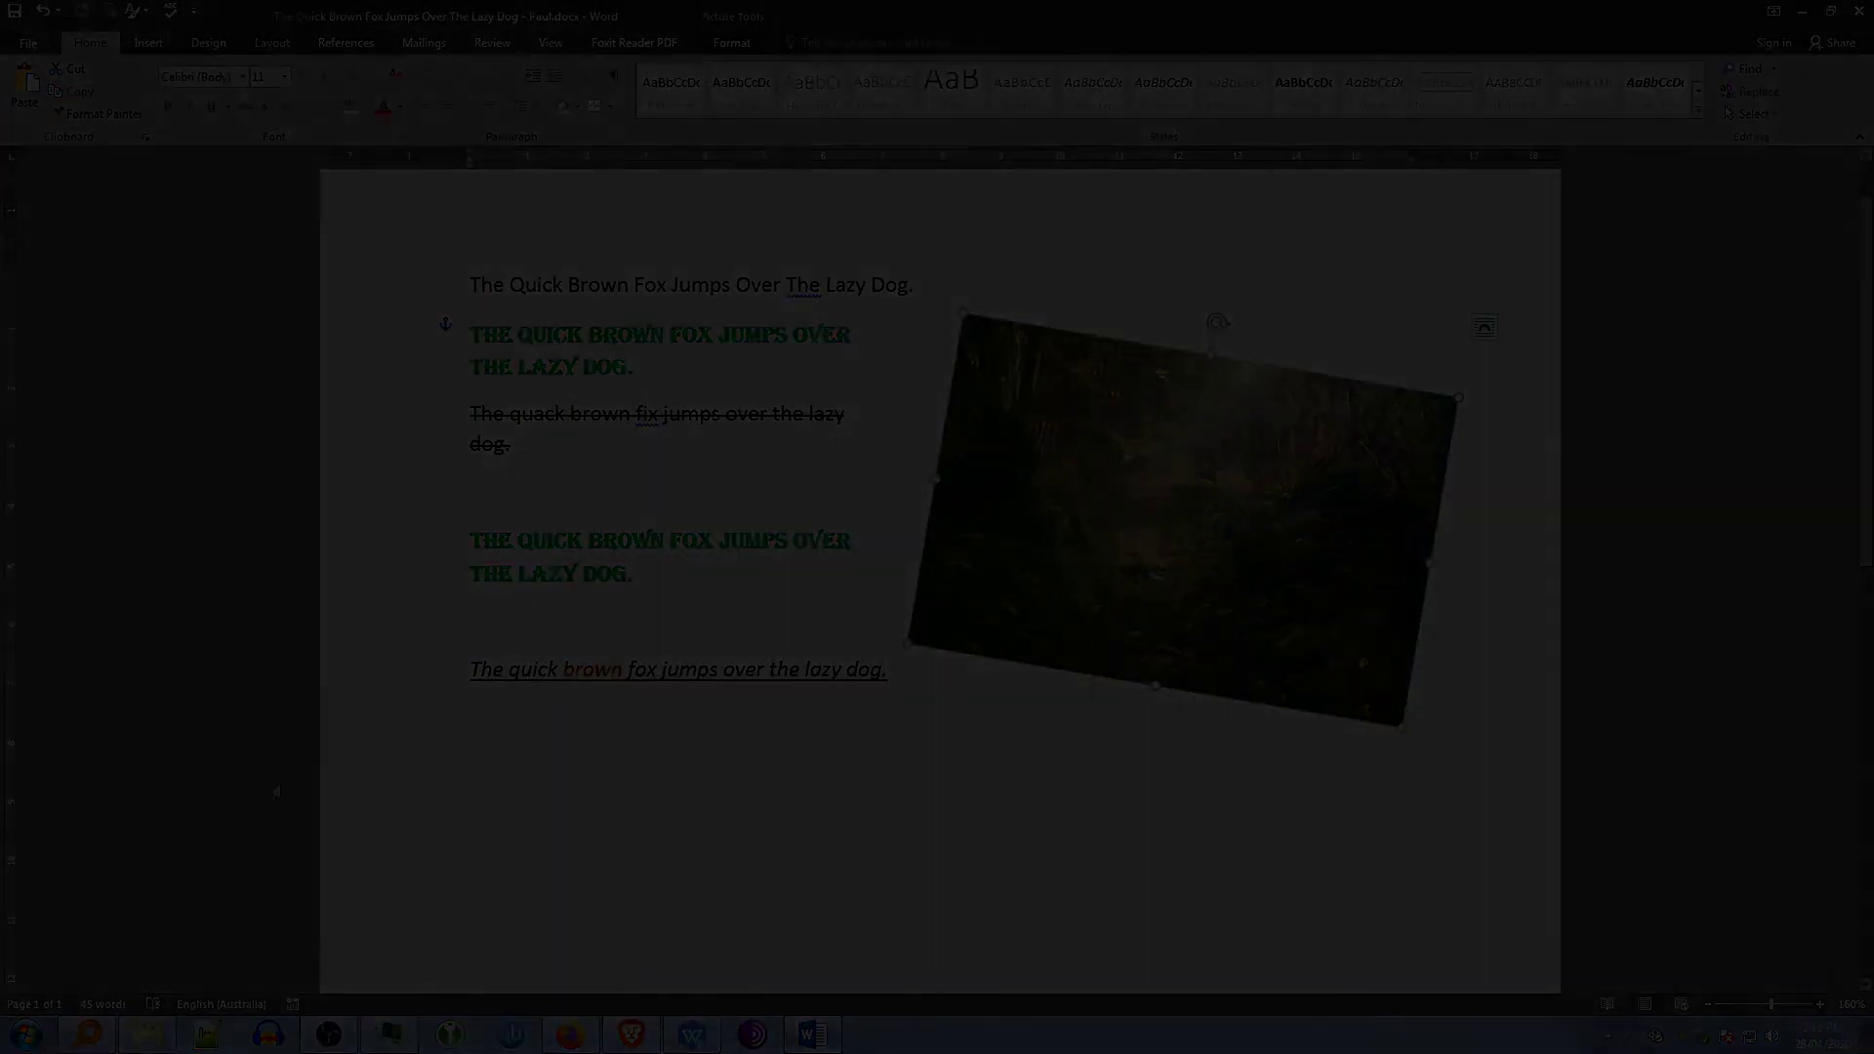